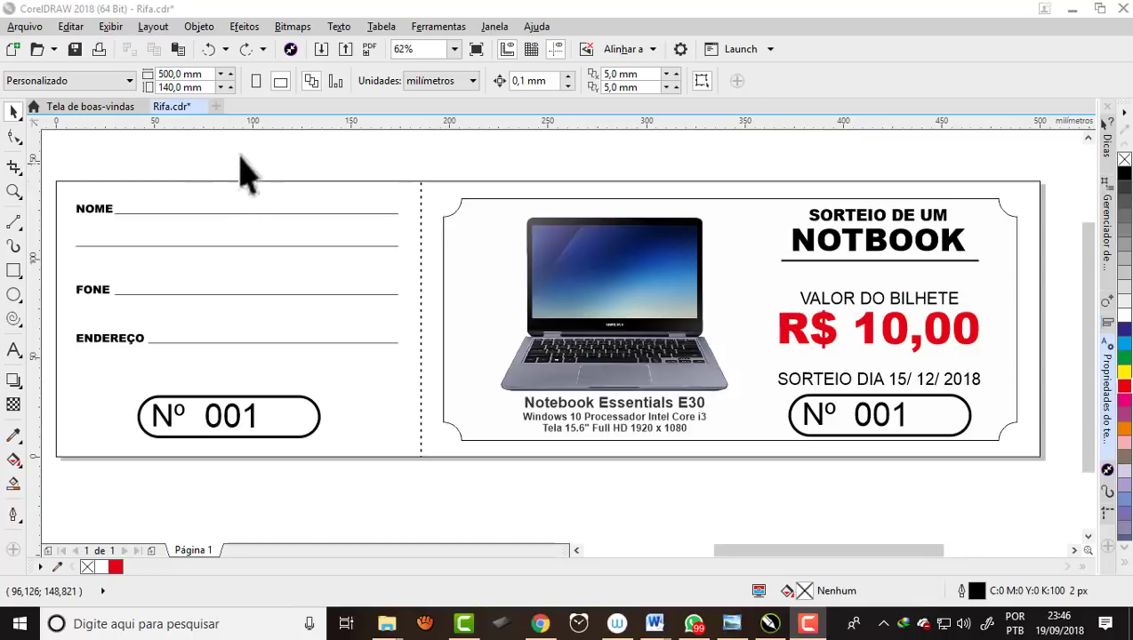
# Start a new document in millimetres with an A4 page (297 × 210 mm).
pyautogui.click(215, 108)
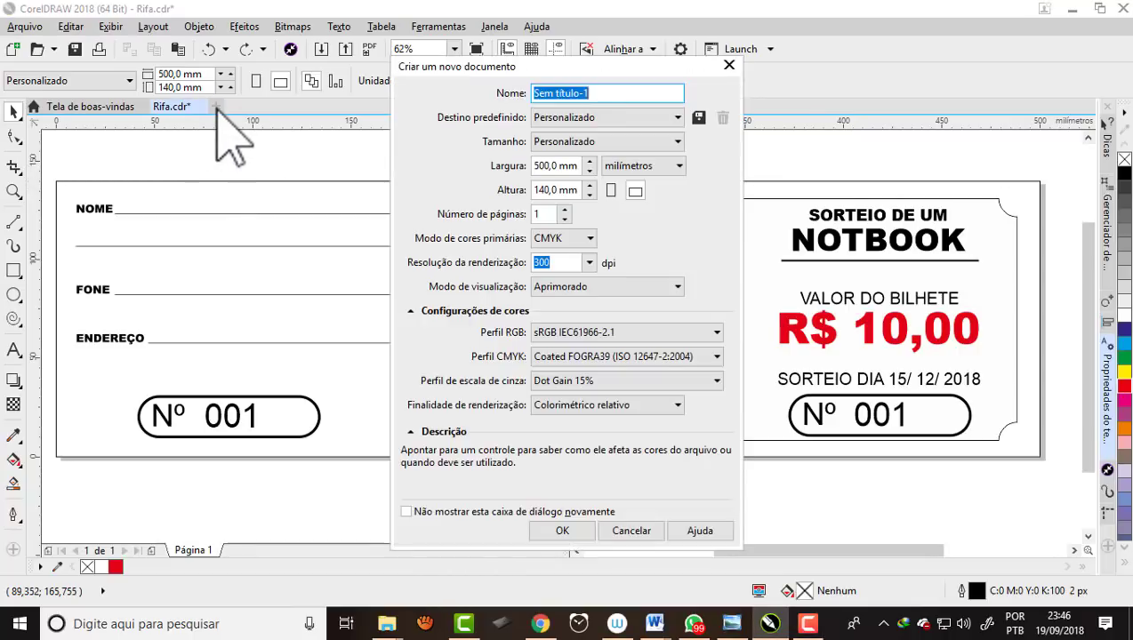
pyautogui.click(678, 165)
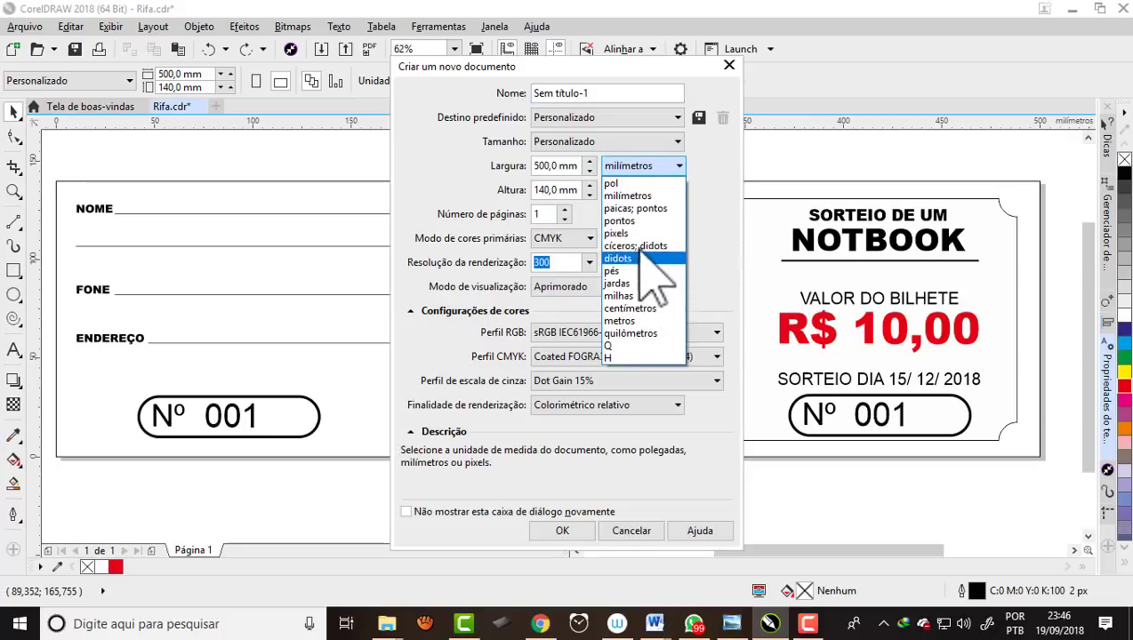
pyautogui.click(635, 194)
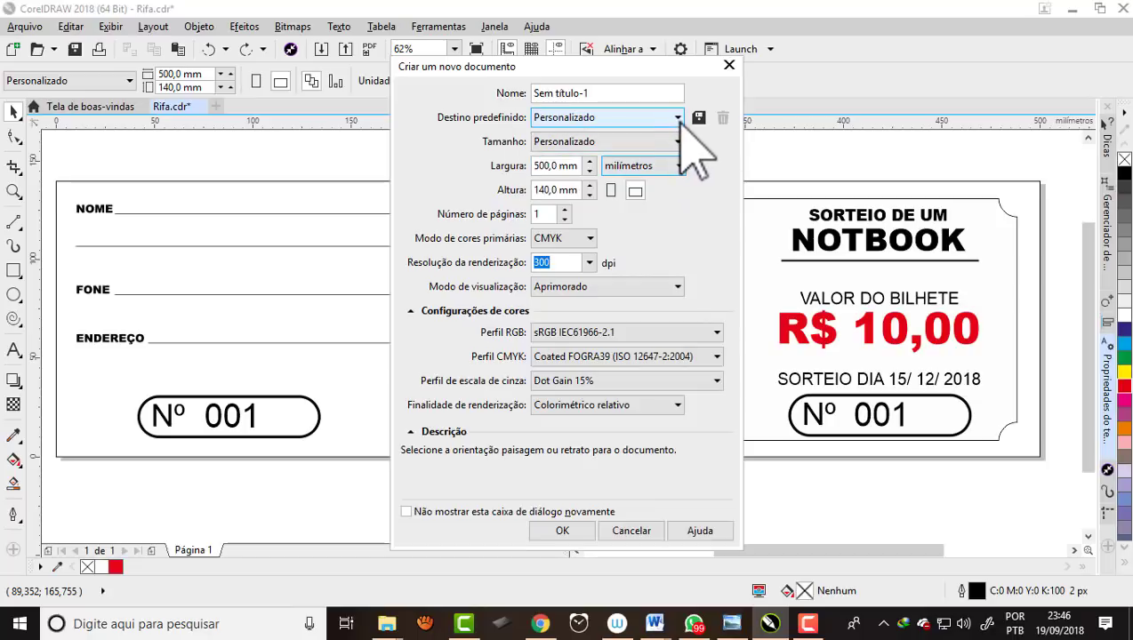
pyautogui.click(678, 119)
pyautogui.click(711, 195)
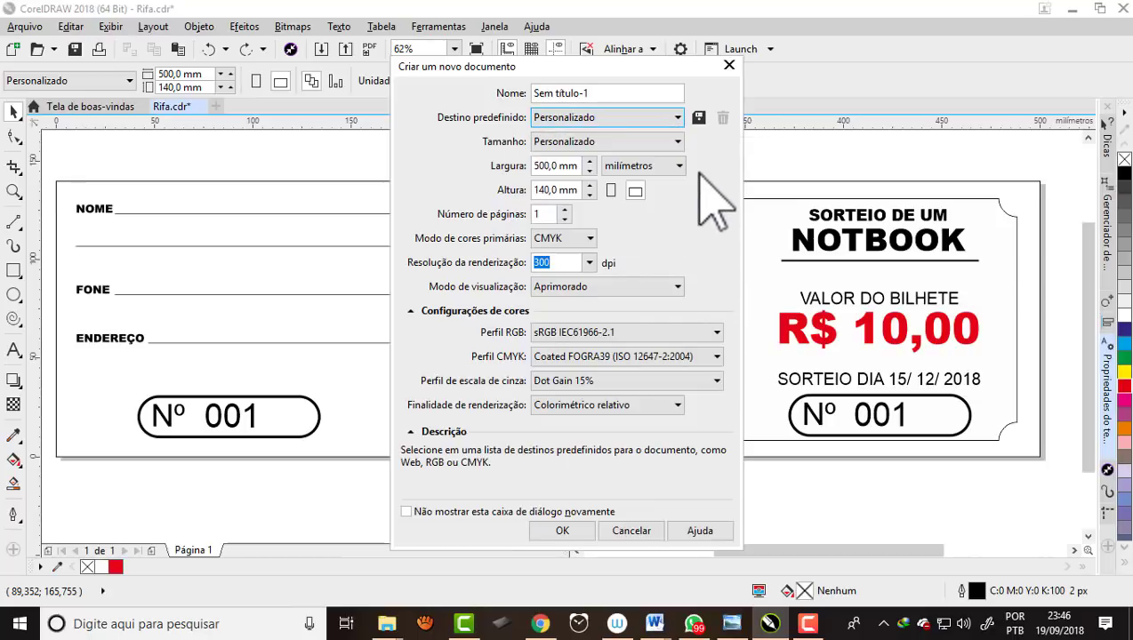
pyautogui.click(678, 142)
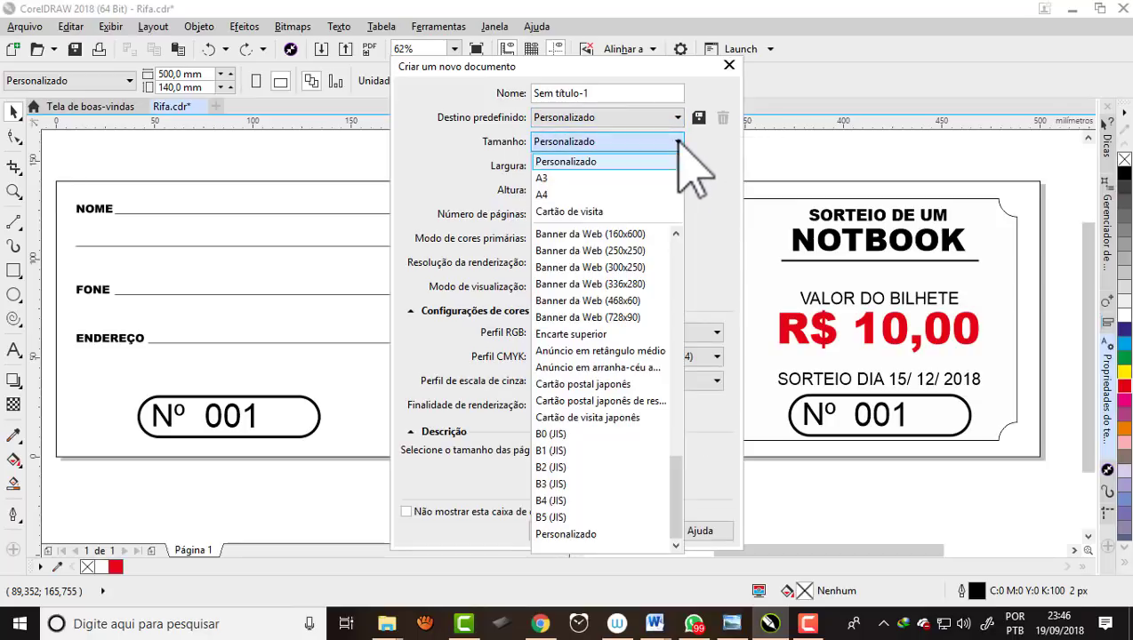
pyautogui.click(582, 195)
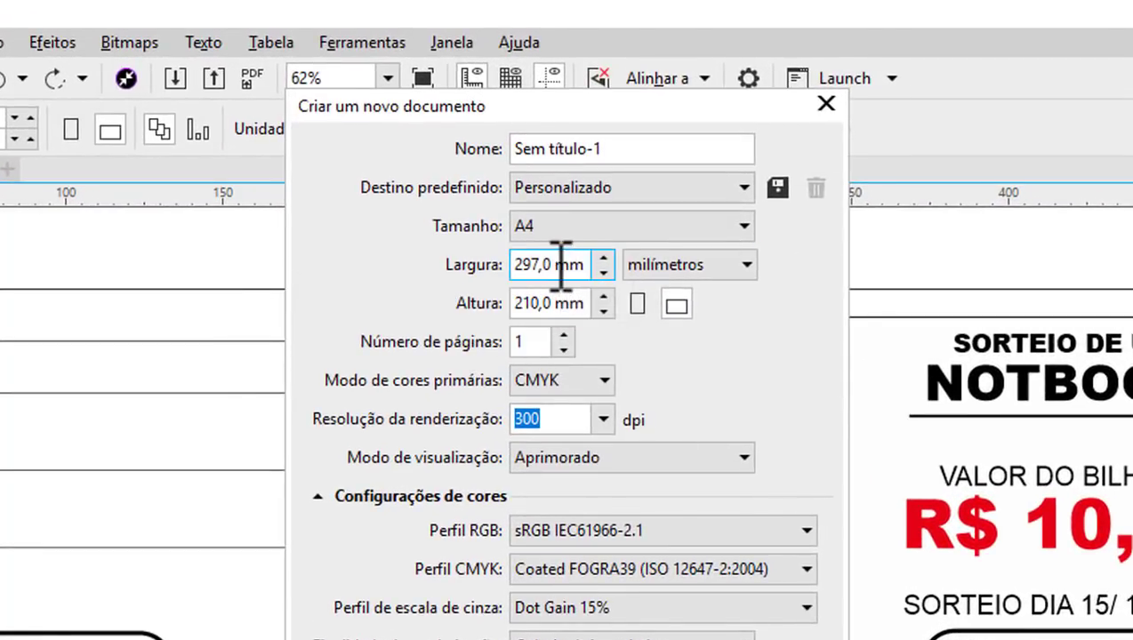
# Set the page to 140 × 50 mm, keep the Coated FOGRA39 CMYK profile, and create it.
pyautogui.moveTo(545, 264); pyautogui.dragTo(465, 264)
pyautogui.write('140')
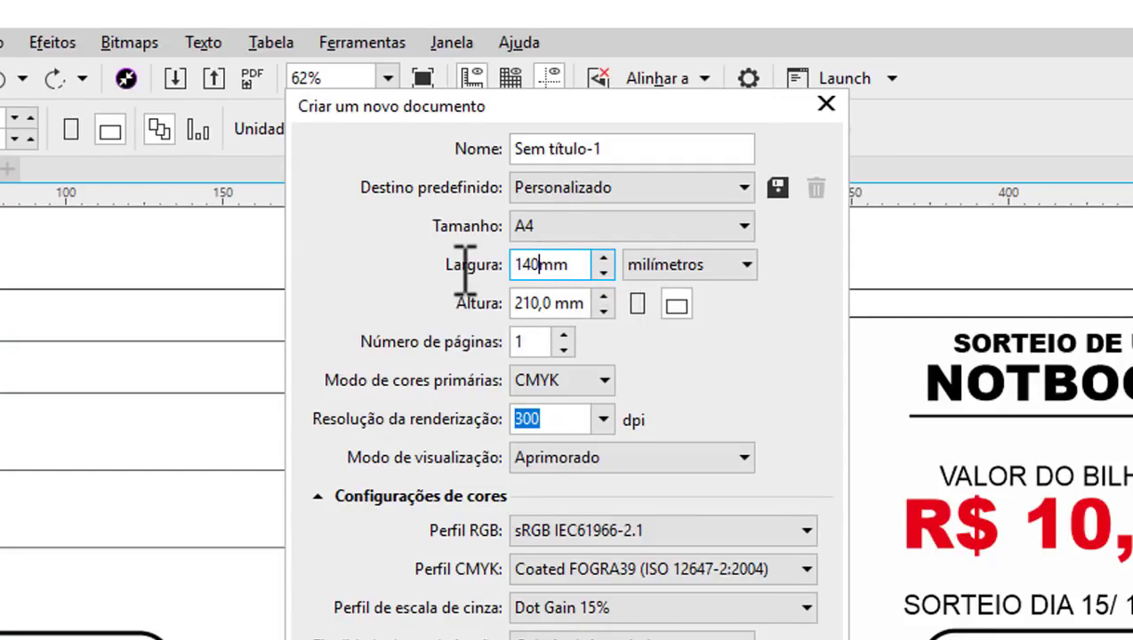
pyautogui.click(561, 303)
pyautogui.write('5')
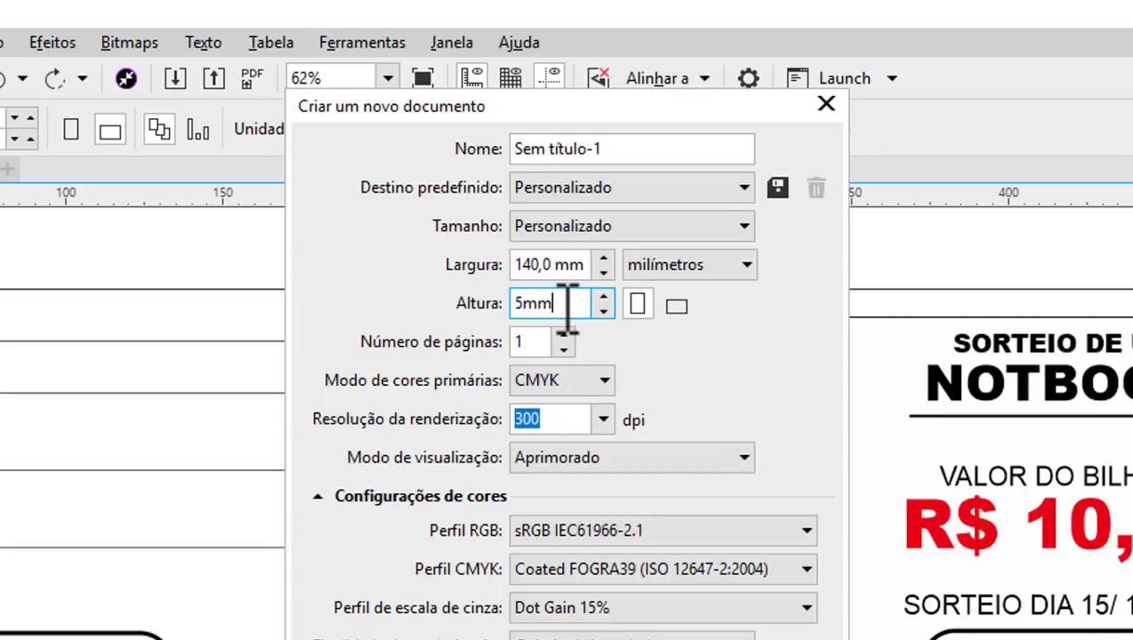
pyautogui.write('50')
pyautogui.click(528, 303)
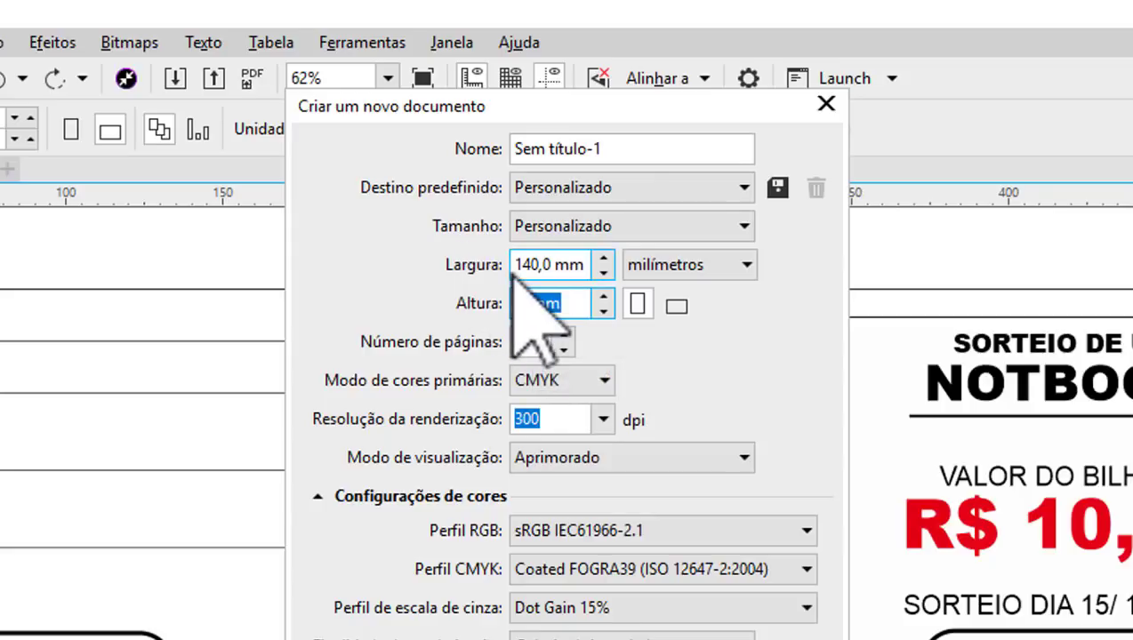
pyautogui.click(689, 326)
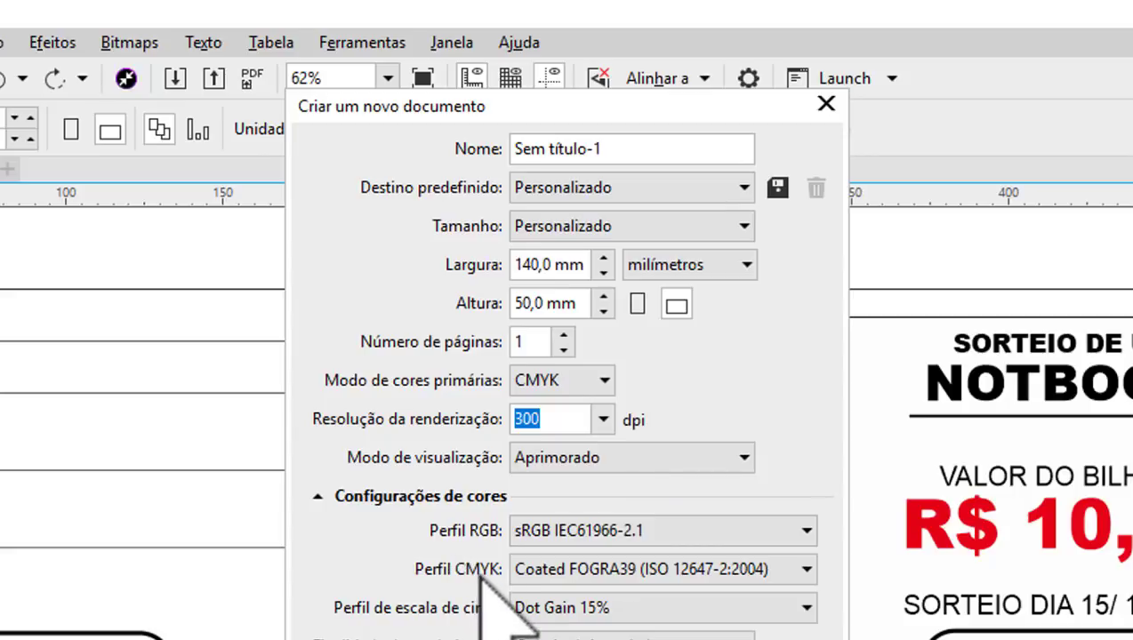
pyautogui.click(807, 569)
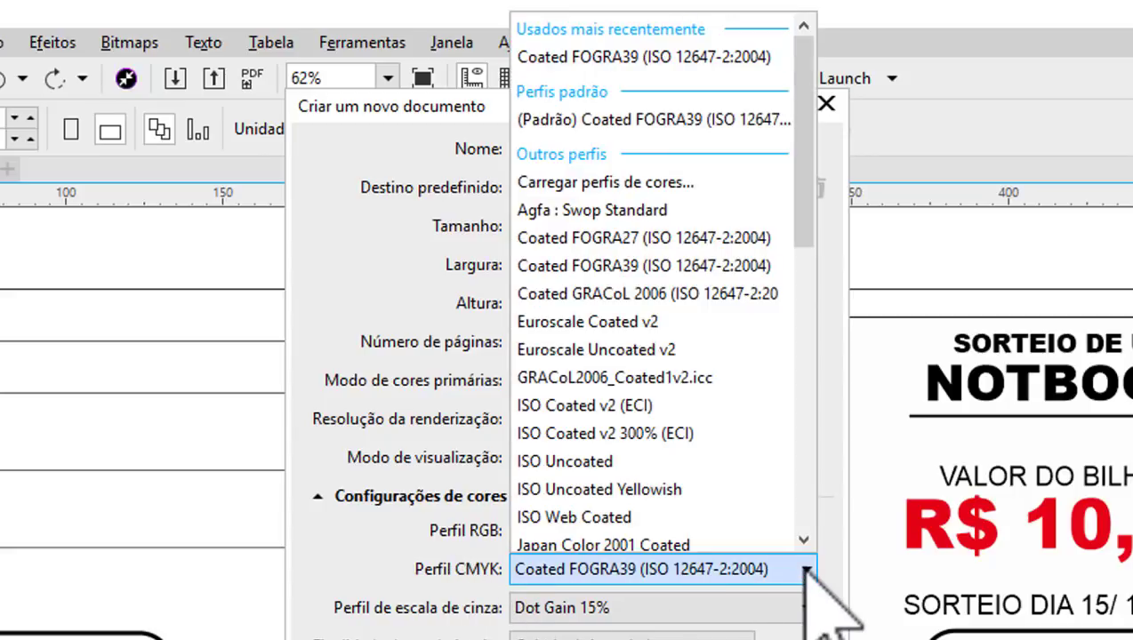
pyautogui.click(669, 57)
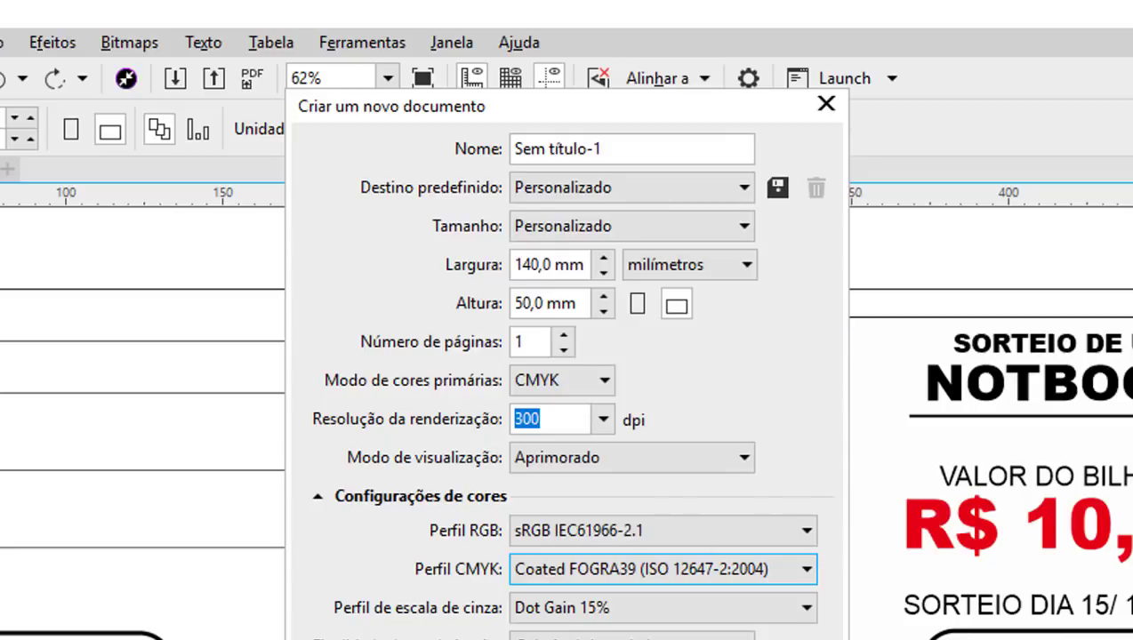
pyautogui.click(317, 496)
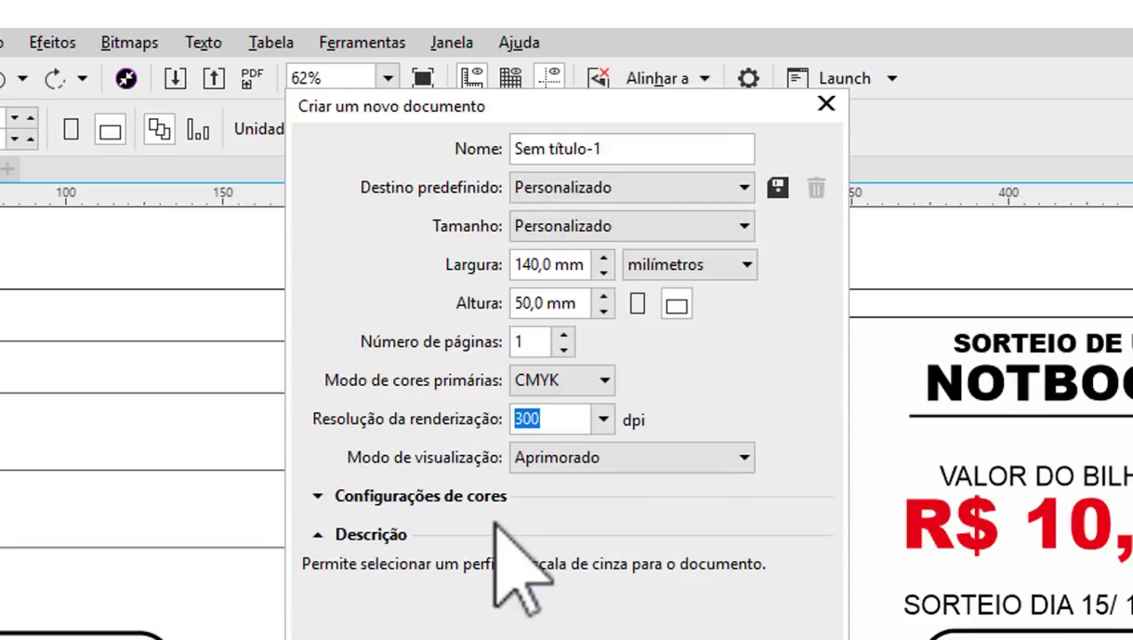
pyautogui.click(317, 496)
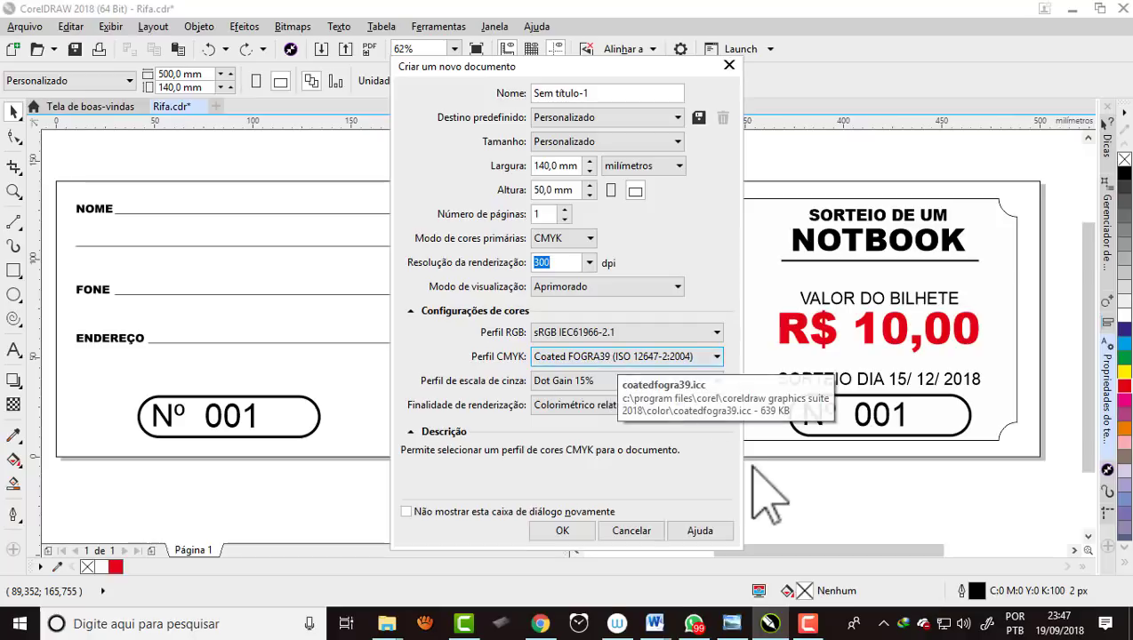
pyautogui.click(570, 534)
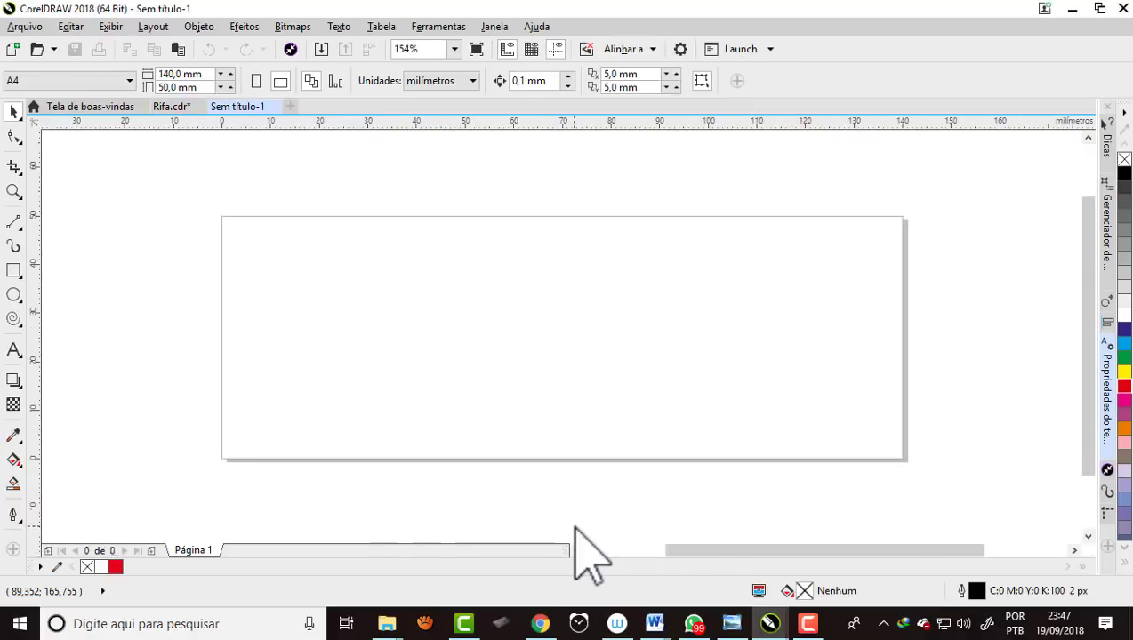
# Add a page-sized rectangle and apply unmirrored 5 mm user-defined margin guidelines.
pyautogui.doubleClick(13, 270)
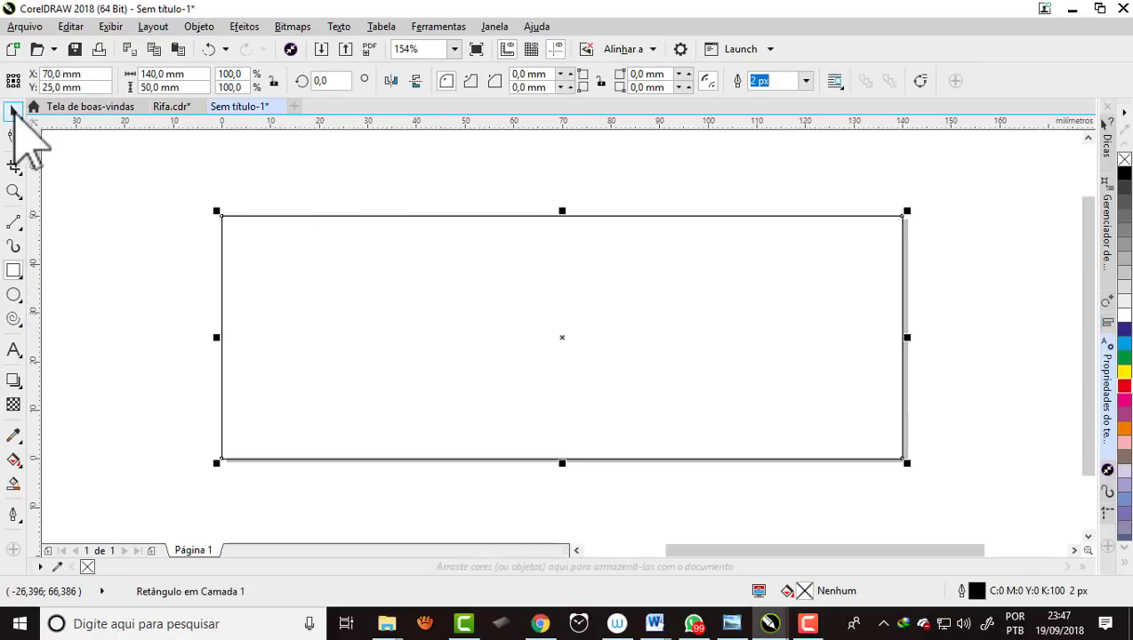
pyautogui.click(154, 25)
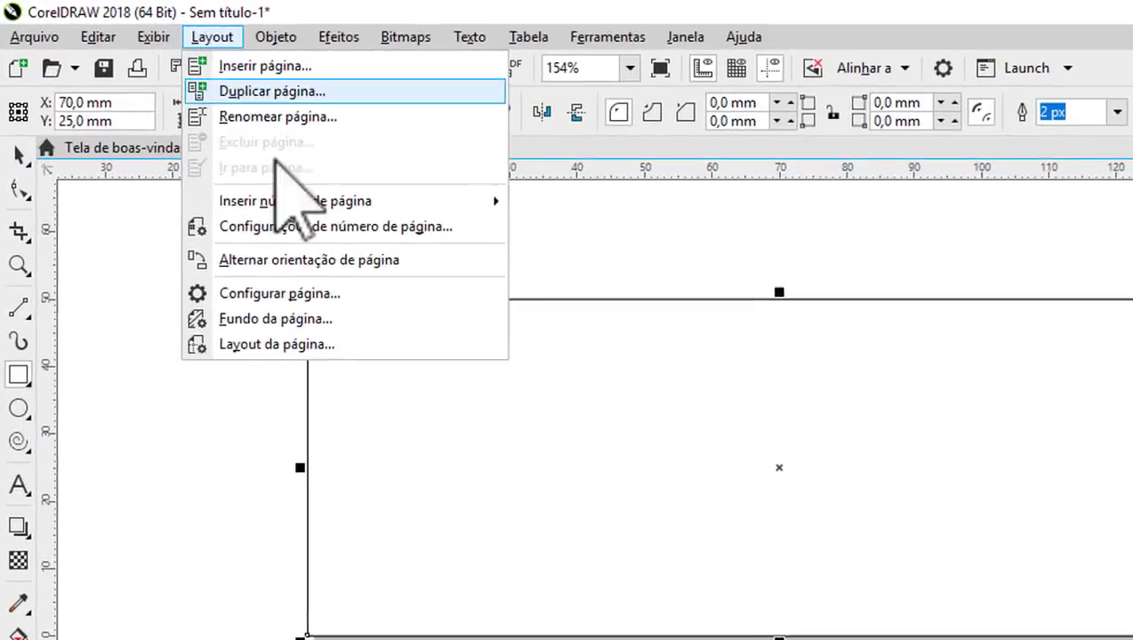
pyautogui.click(299, 289)
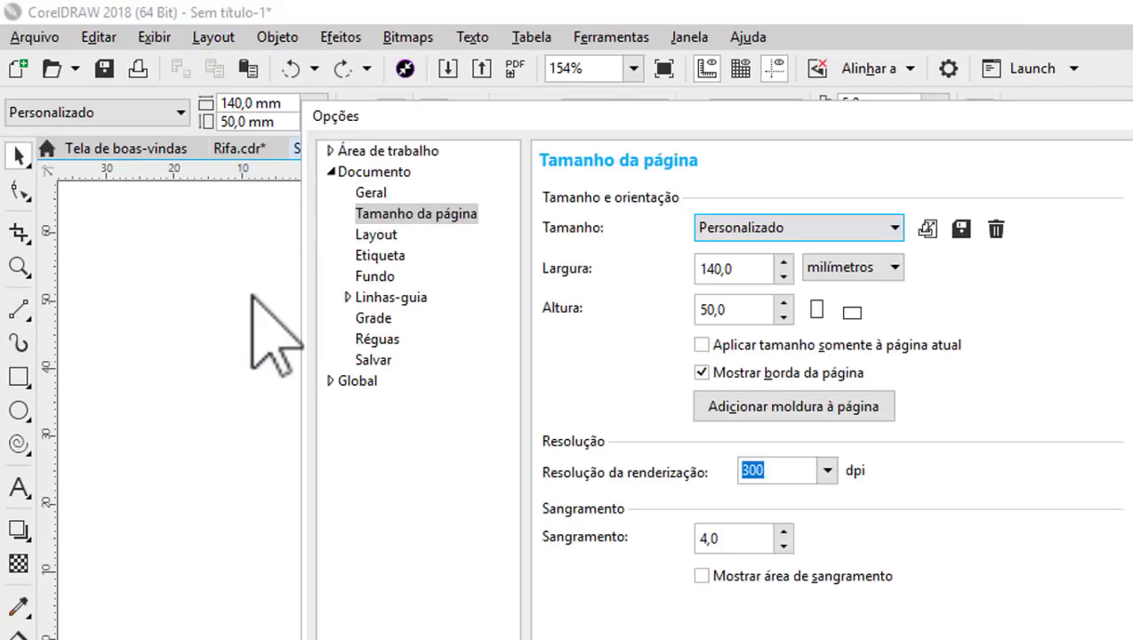
pyautogui.click(348, 298)
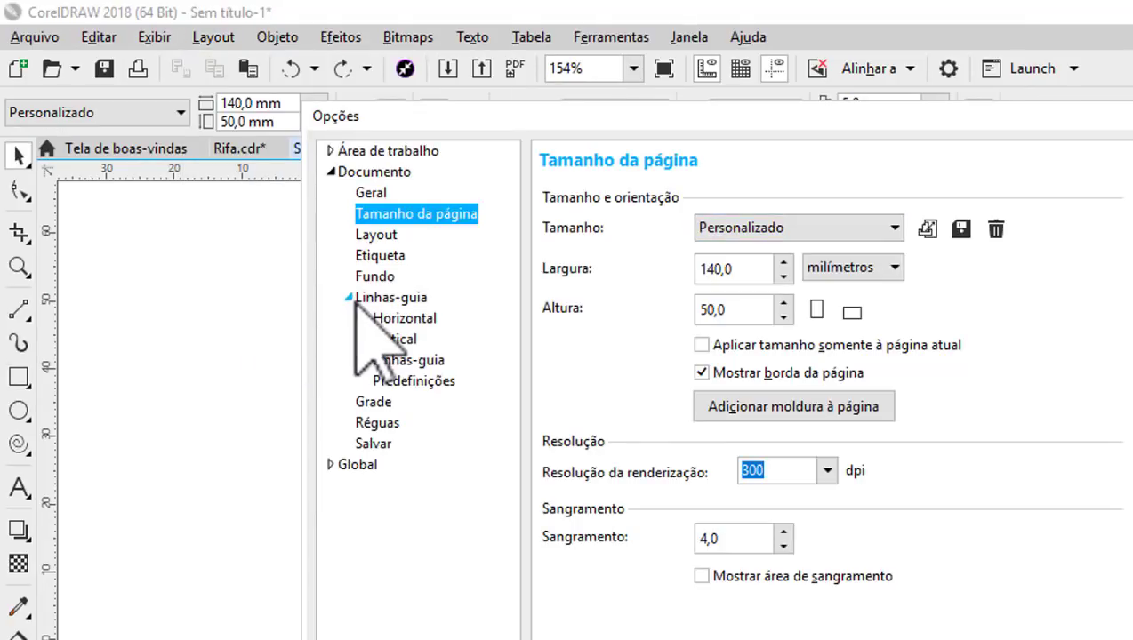
pyautogui.click(409, 381)
pyautogui.click(819, 204)
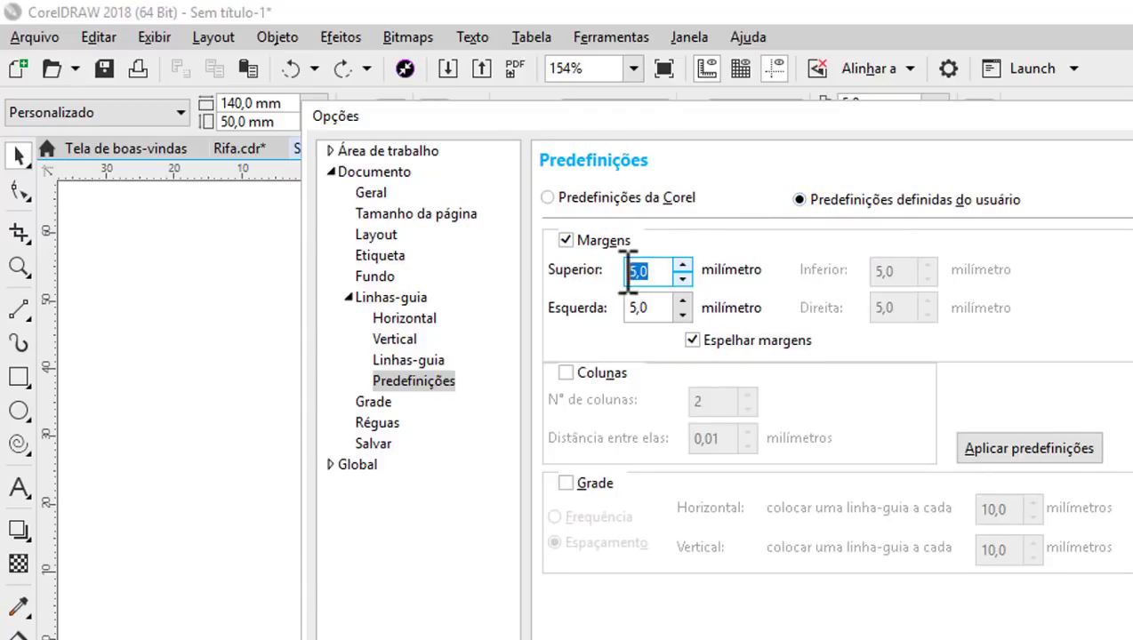
pyautogui.click(658, 311)
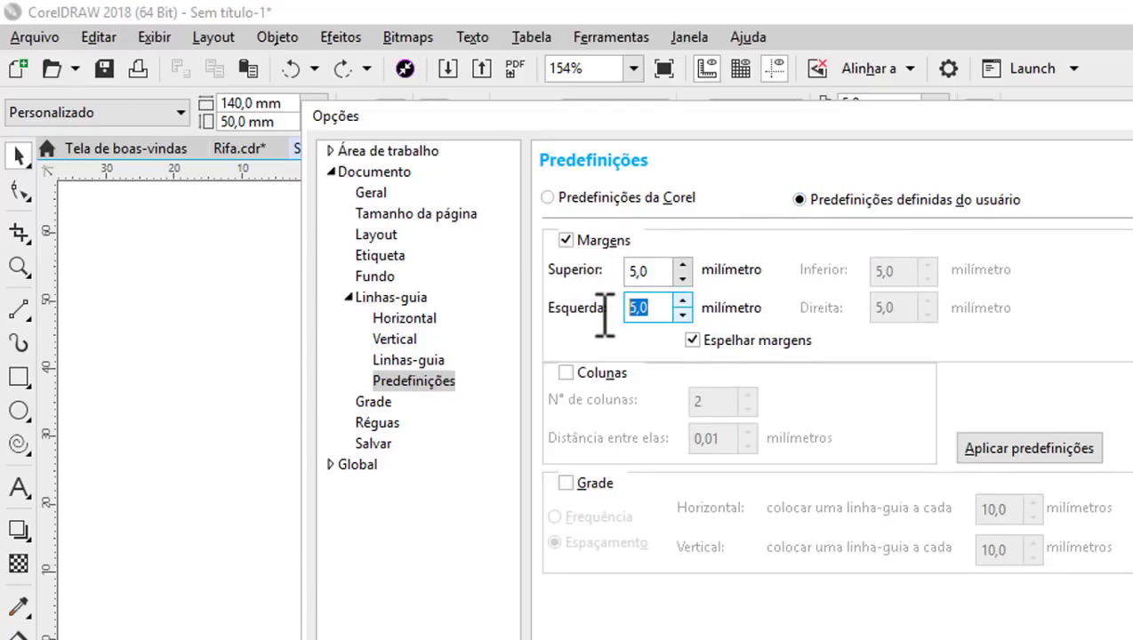
pyautogui.click(692, 340)
pyautogui.click(692, 341)
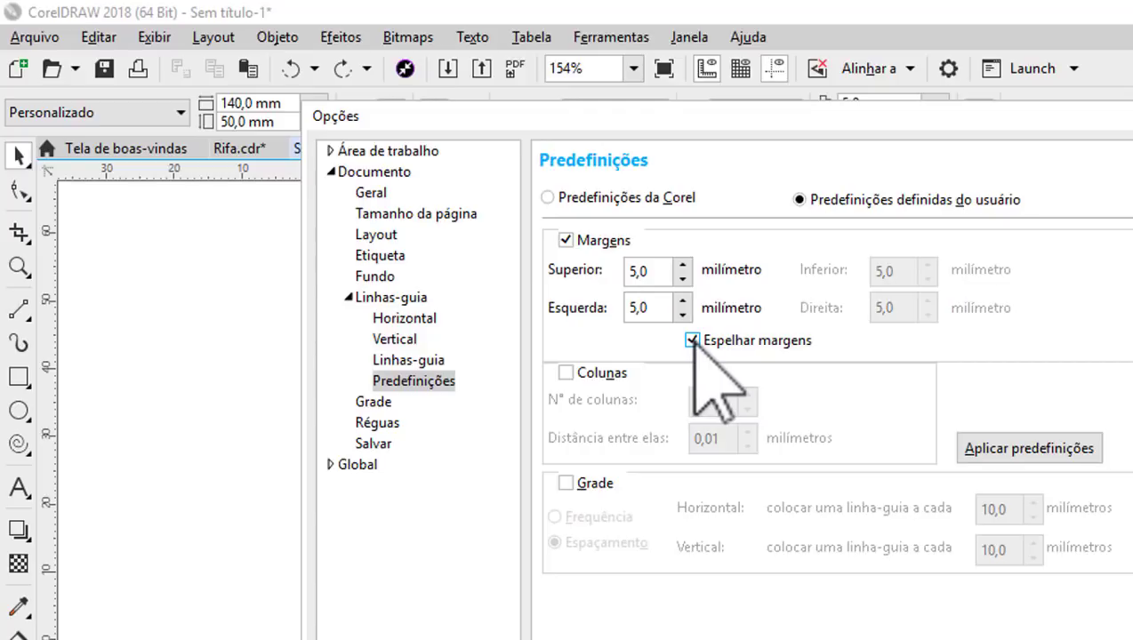
pyautogui.click(1024, 447)
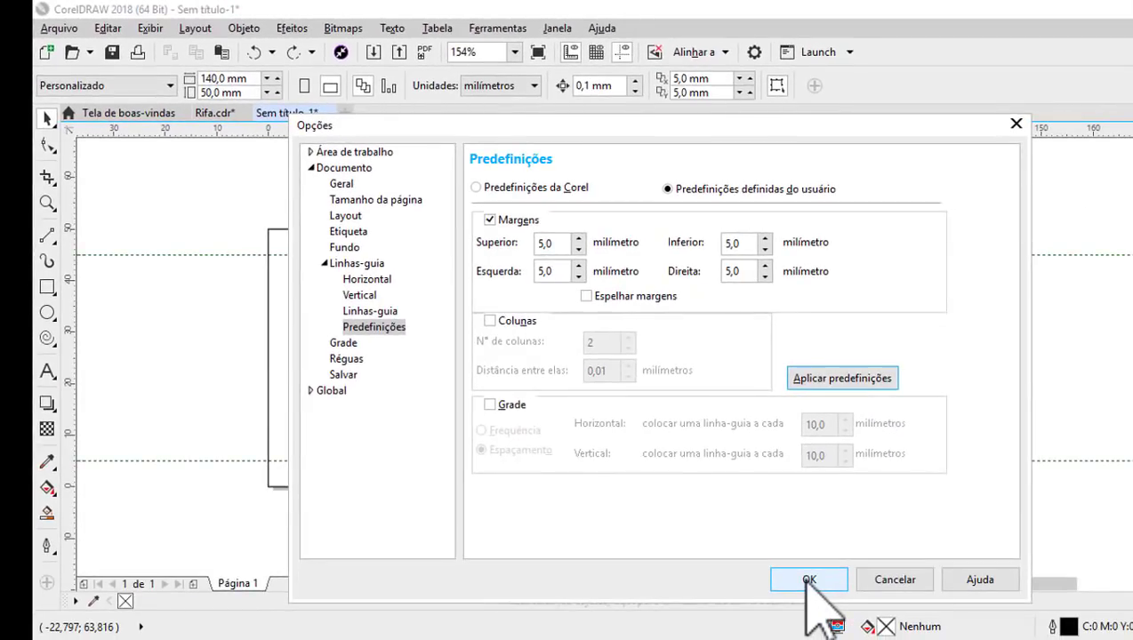
pyautogui.click(809, 580)
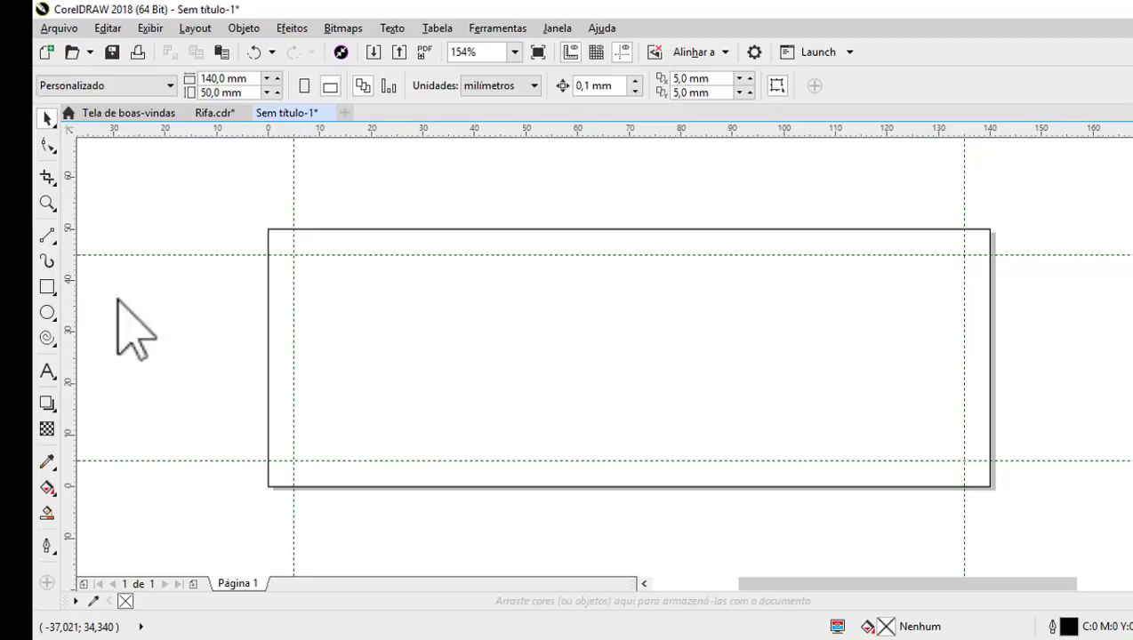
# Place vertical guidelines at about 56, 58.2 and 61 mm.
pyautogui.moveTo(69, 302); pyautogui.dragTo(522, 307)
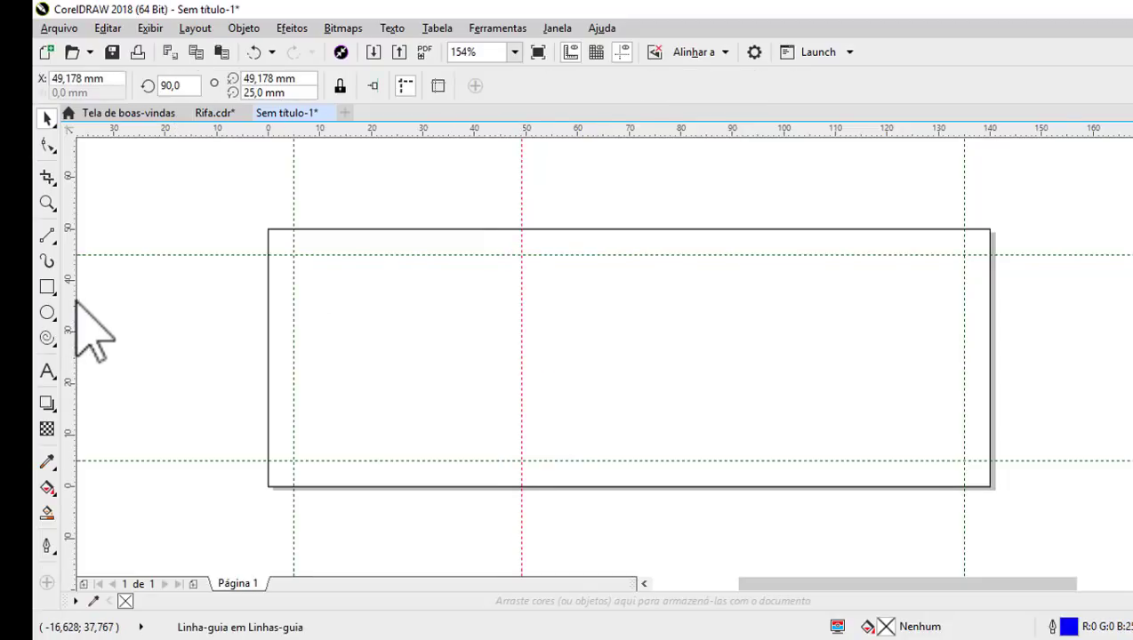
pyautogui.moveTo(77, 302)
pyautogui.mouseDown()
pyautogui.moveTo(566, 313)
pyautogui.moveTo(582, 266)
pyautogui.mouseUp()
pyautogui.moveTo(524, 195)
pyautogui.mouseDown()
pyautogui.moveTo(574, 198)
pyautogui.moveTo(494, 188)
pyautogui.mouseUp()
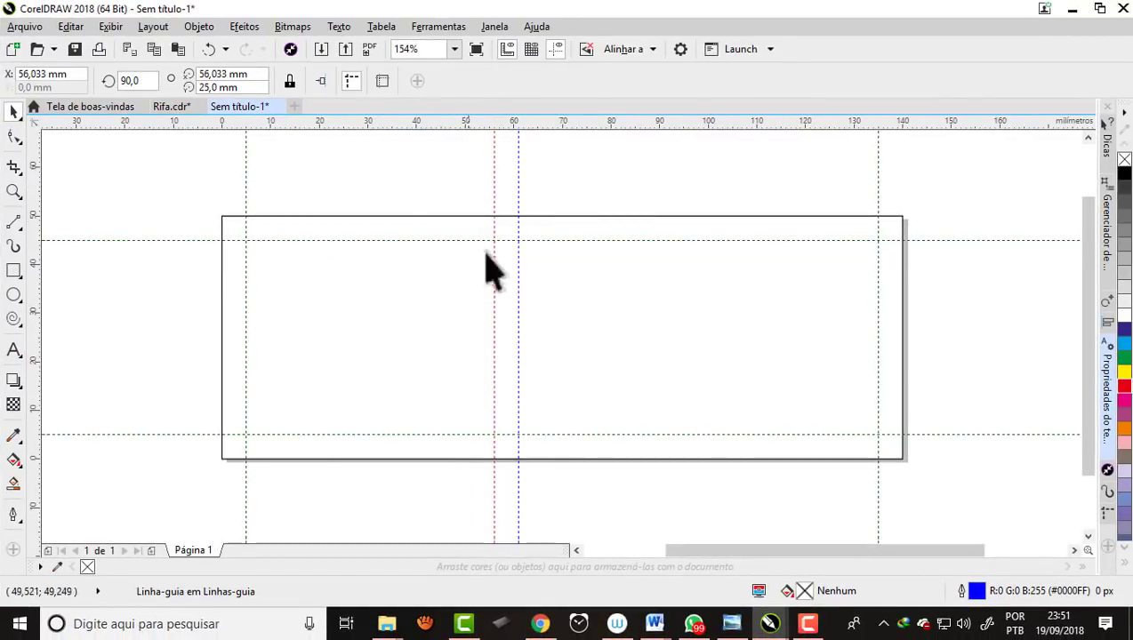
pyautogui.scroll(2, 511, 337)
pyautogui.moveTo(38, 317); pyautogui.dragTo(503, 272)
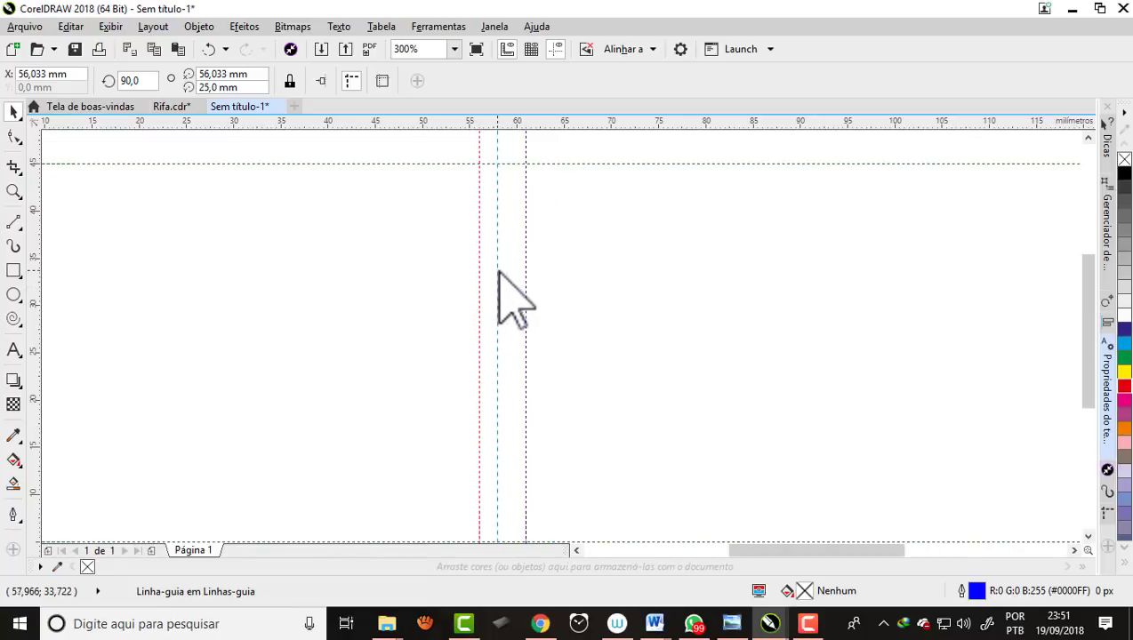
pyautogui.moveTo(502, 272); pyautogui.dragTo(500, 294)
pyautogui.scroll(-2, 498, 248)
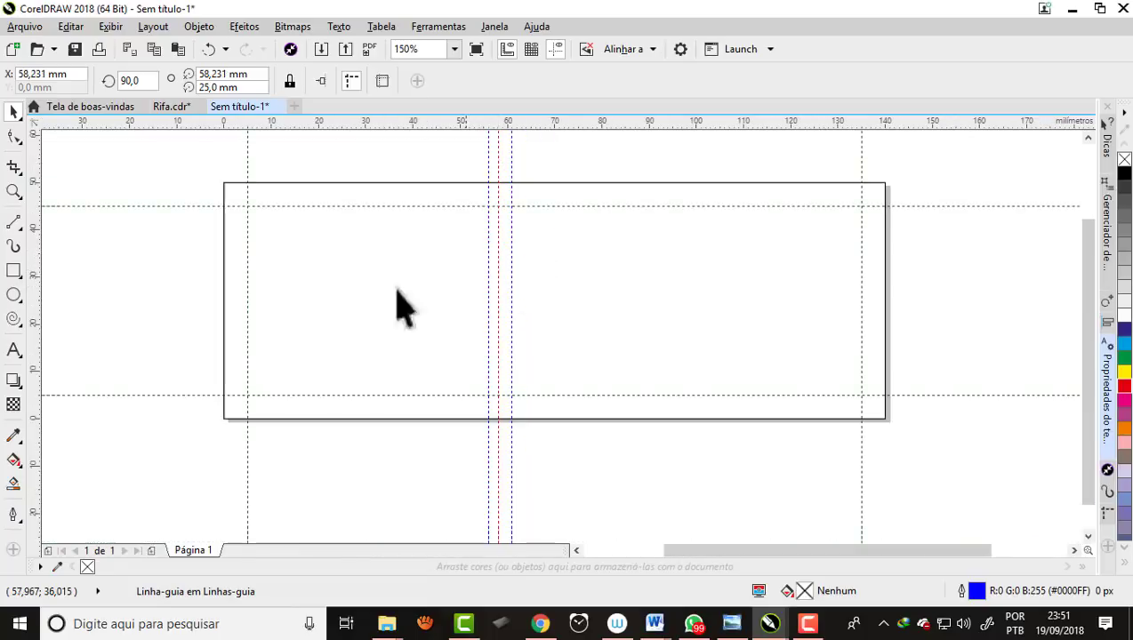
# Draw a full-height vertical two-point line along the guide near 58 mm.
pyautogui.click(20, 229)
pyautogui.click(87, 241)
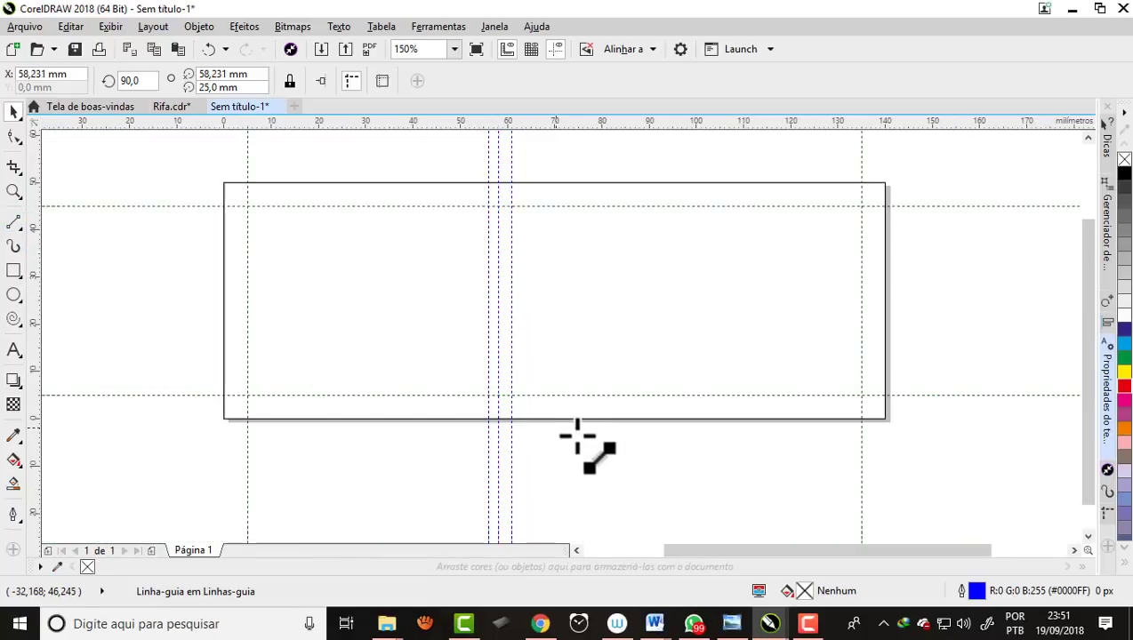
pyautogui.scroll(2, 509, 311)
pyautogui.scroll(-2, 499, 267)
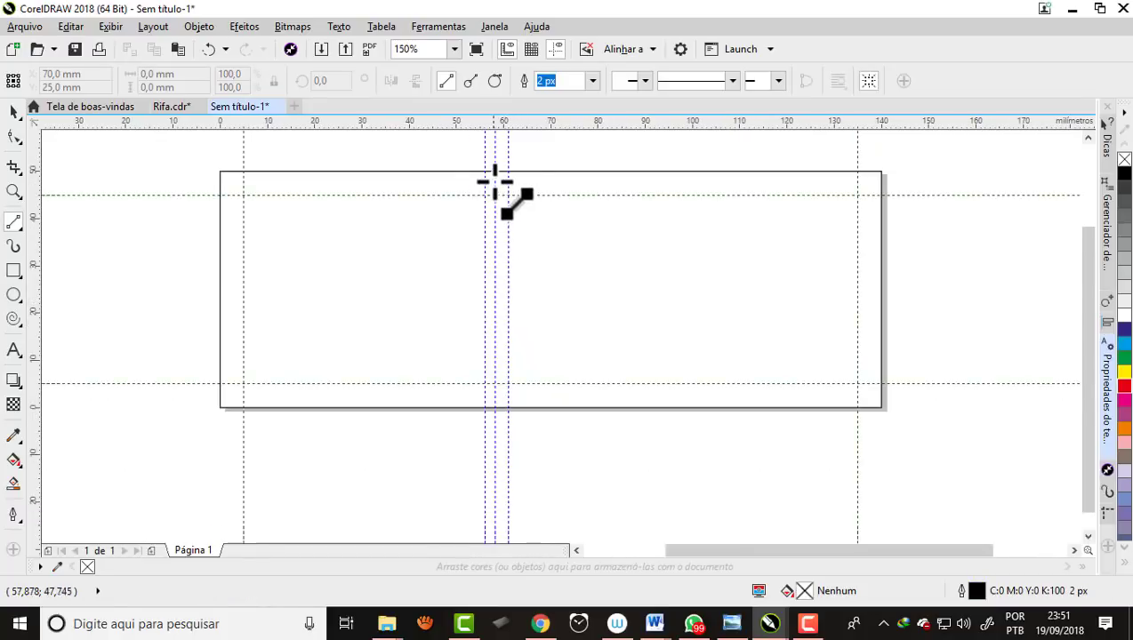
pyautogui.moveTo(495, 171); pyautogui.dragTo(495, 407)
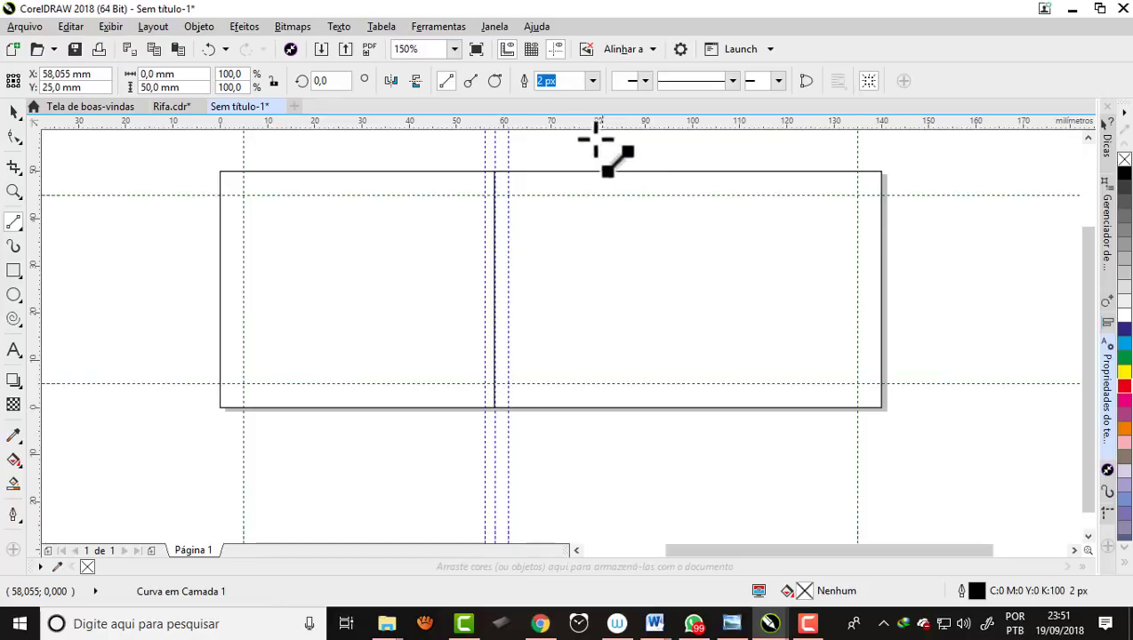
# Give the divider line an 8 px dashed outline, then deselect it.
pyautogui.click(593, 81)
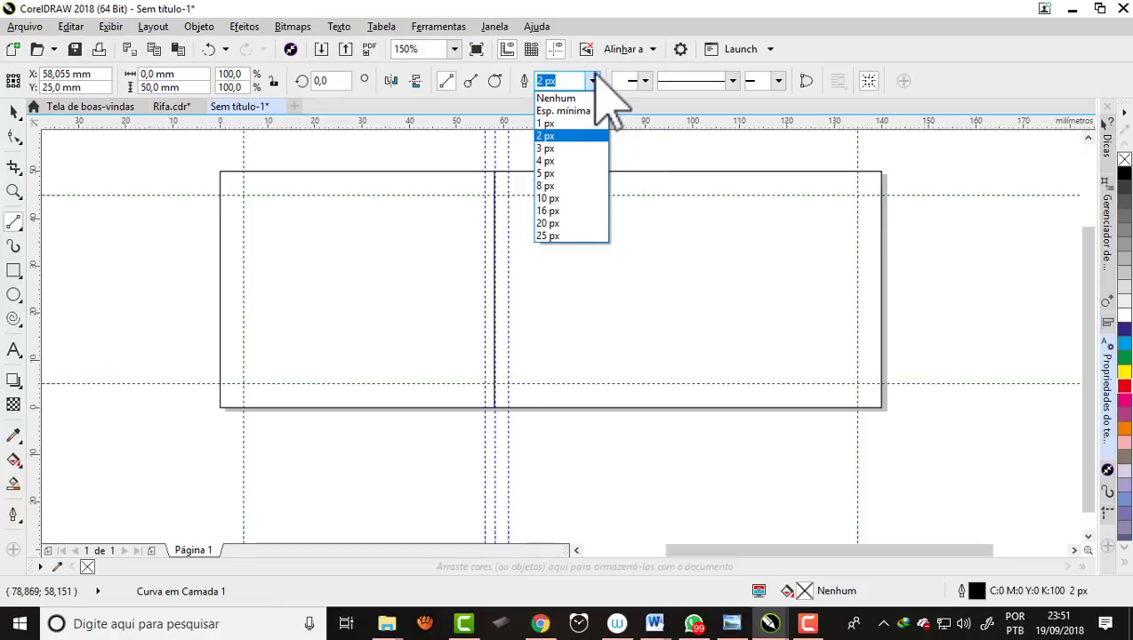
pyautogui.click(561, 186)
pyautogui.scroll(2, 512, 184)
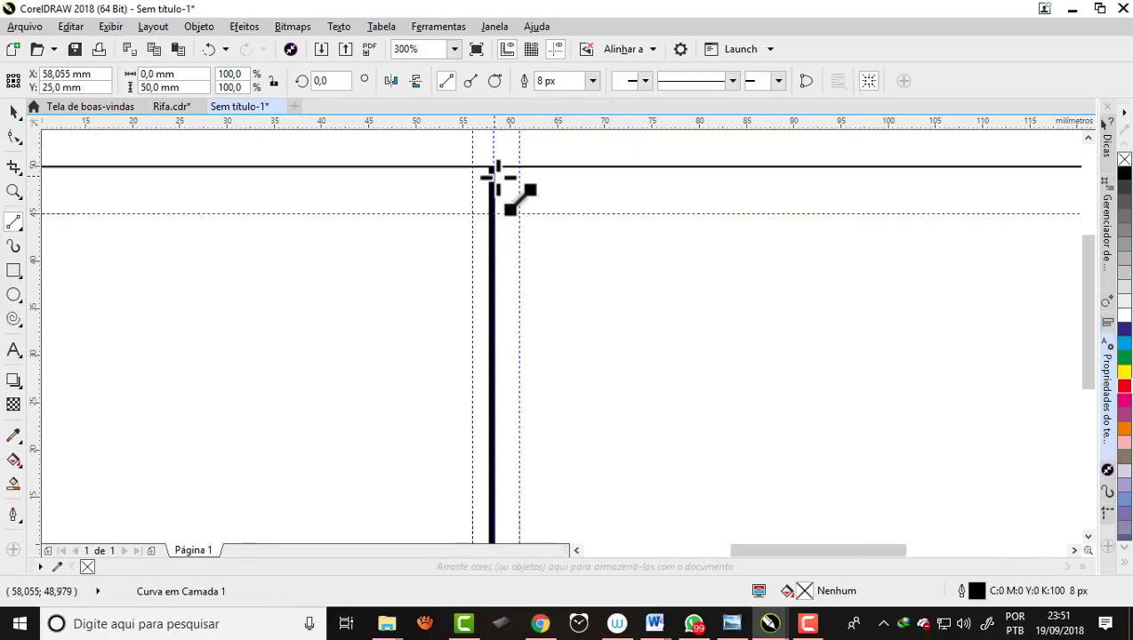
pyautogui.click(732, 81)
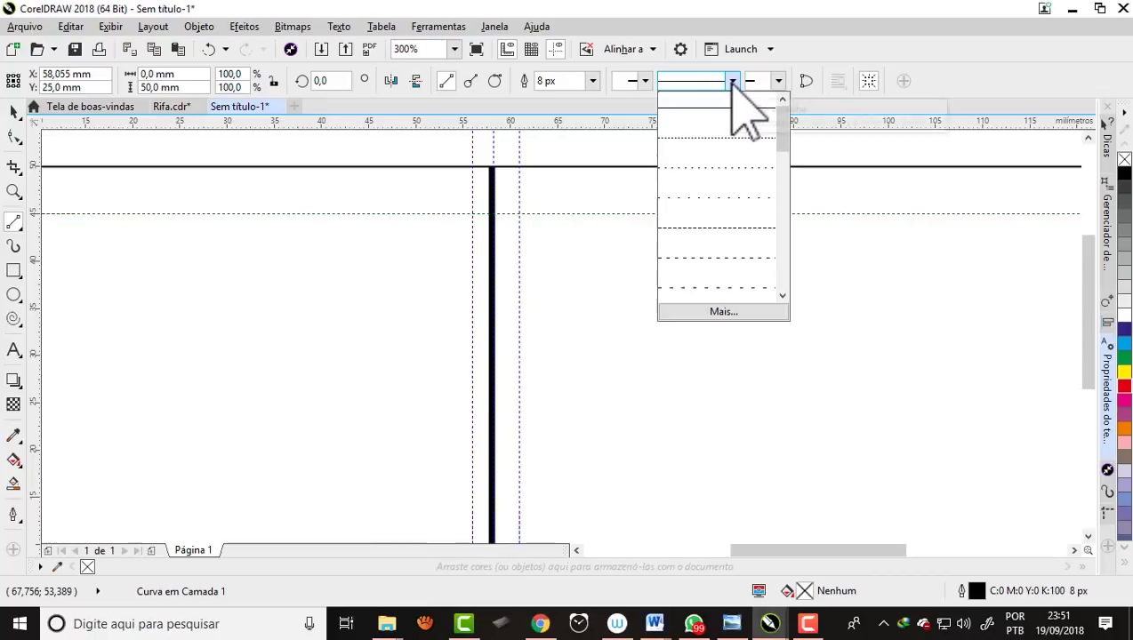
pyautogui.click(729, 286)
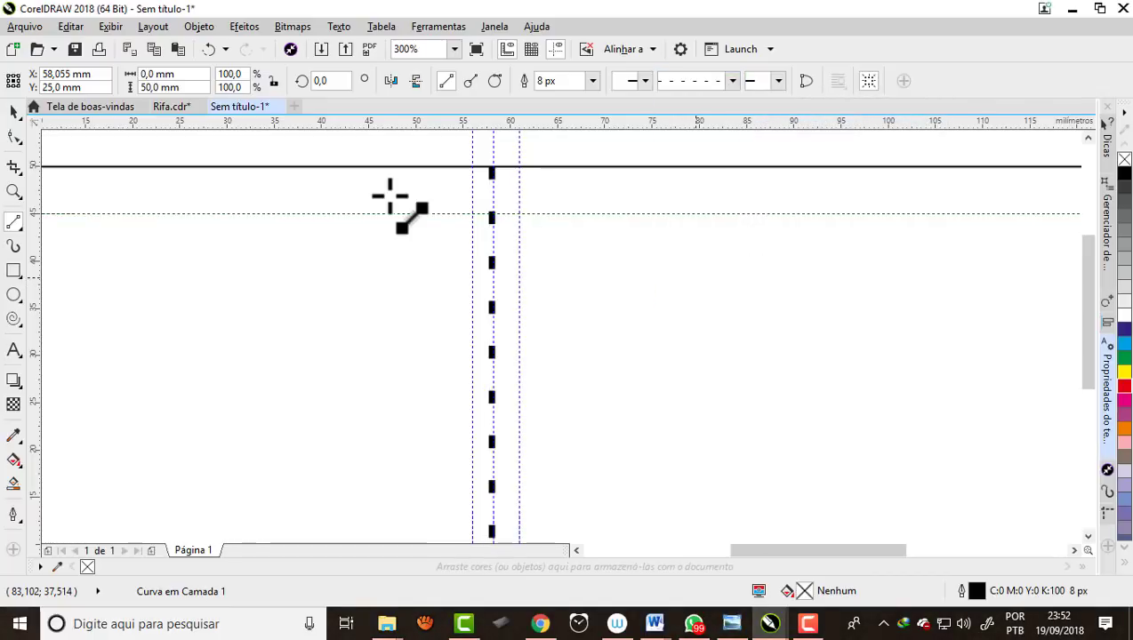
pyautogui.scroll(-2, 392, 197)
pyautogui.click(15, 111)
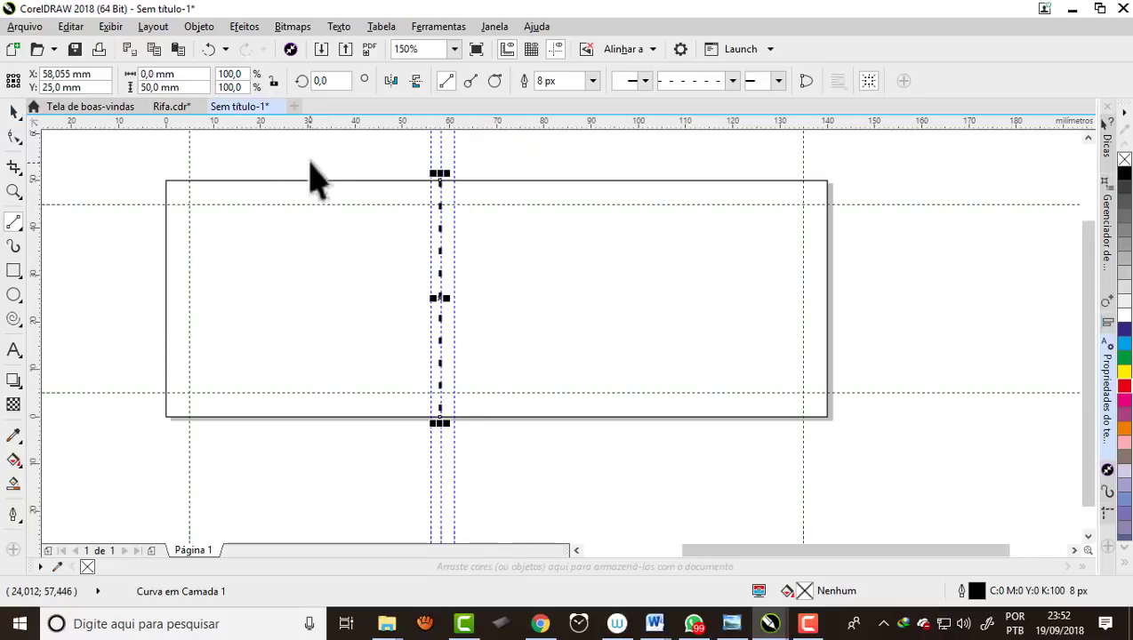
pyautogui.click(543, 286)
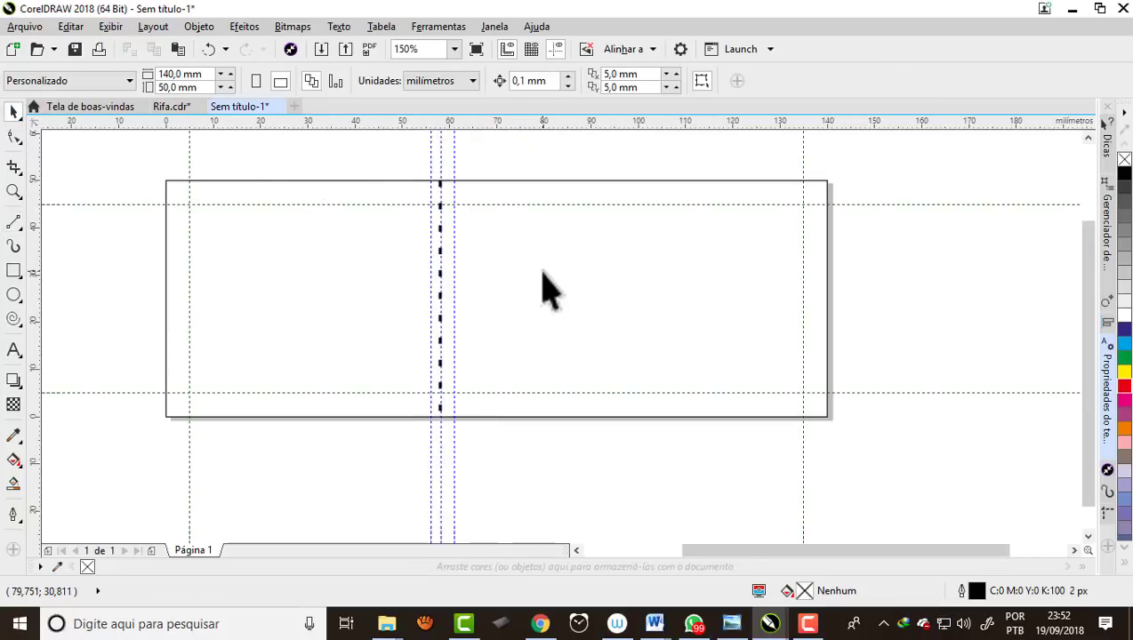
# Draw a rectangle over the ticket's right section with 4,057 mm scalloped corners.
pyautogui.click(13, 270)
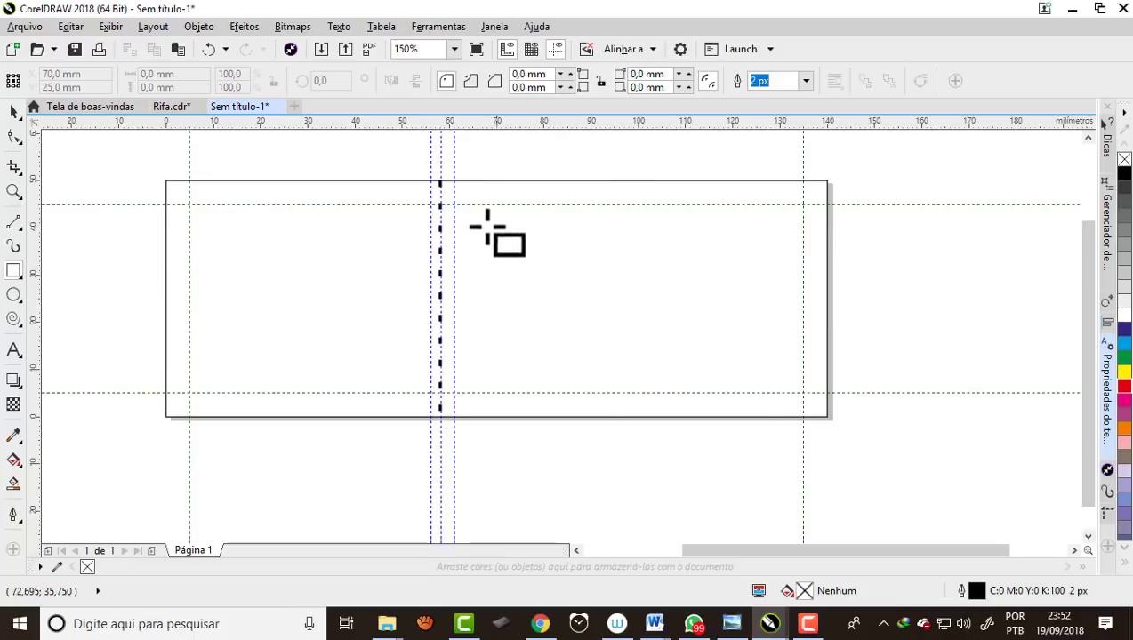
pyautogui.moveTo(454, 205); pyautogui.dragTo(805, 394)
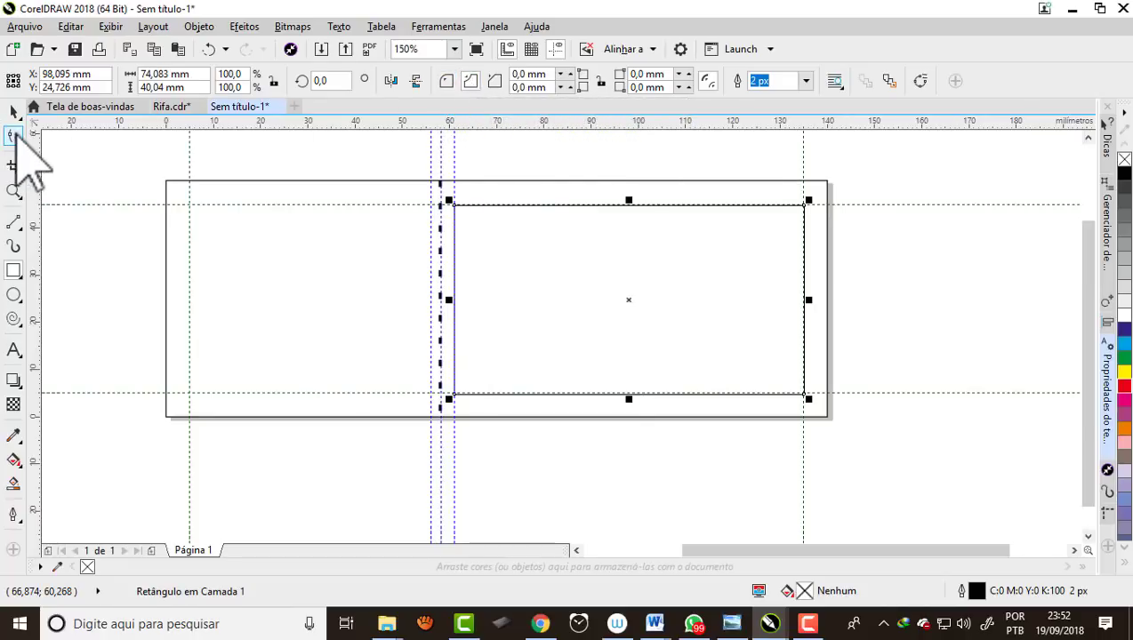
pyautogui.click(14, 135)
pyautogui.scroll(2, 456, 227)
pyautogui.moveTo(453, 197)
pyautogui.mouseDown()
pyautogui.moveTo(480, 236)
pyautogui.moveTo(496, 238)
pyautogui.mouseUp()
pyautogui.scroll(-1, 494, 235)
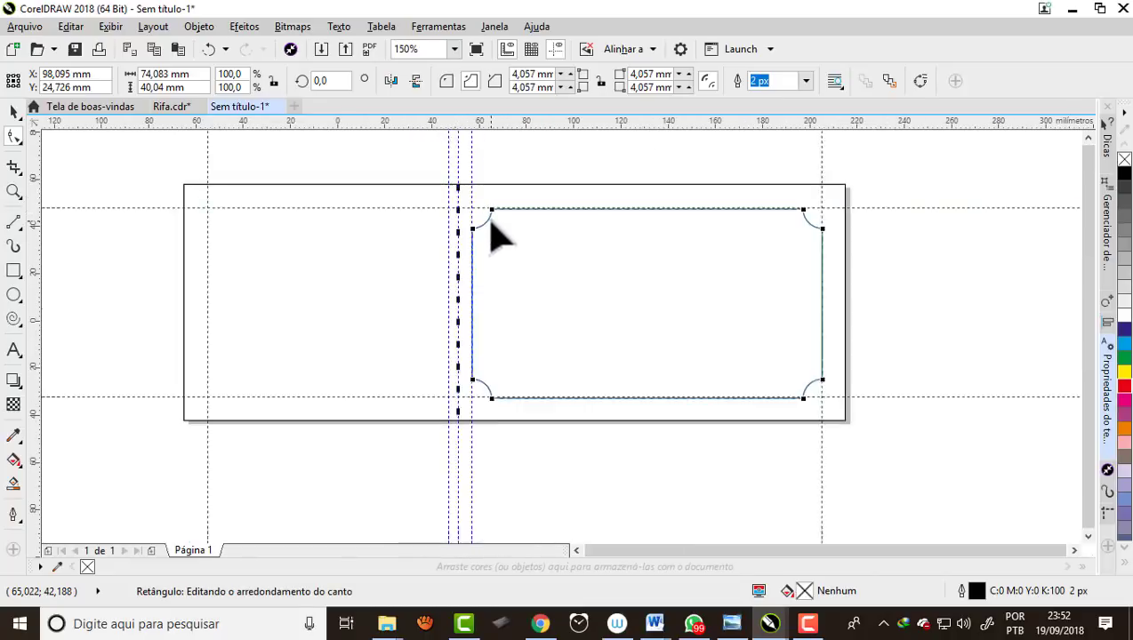
pyautogui.scroll(-1, 495, 236)
pyautogui.click(13, 111)
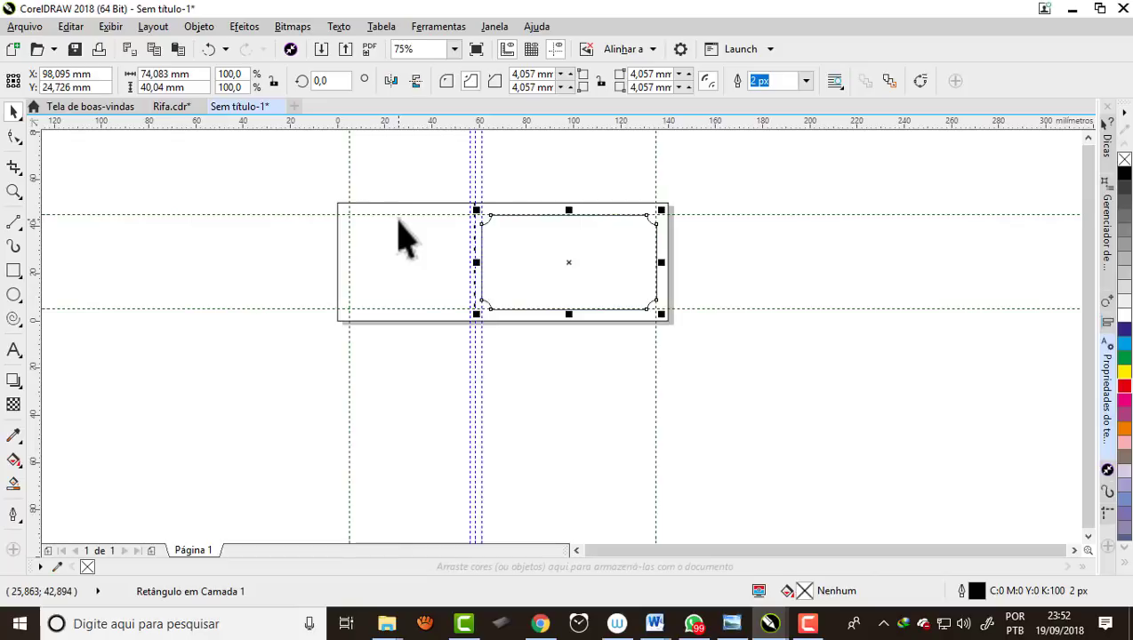
pyautogui.scroll(1, 397, 235)
pyautogui.click(127, 272)
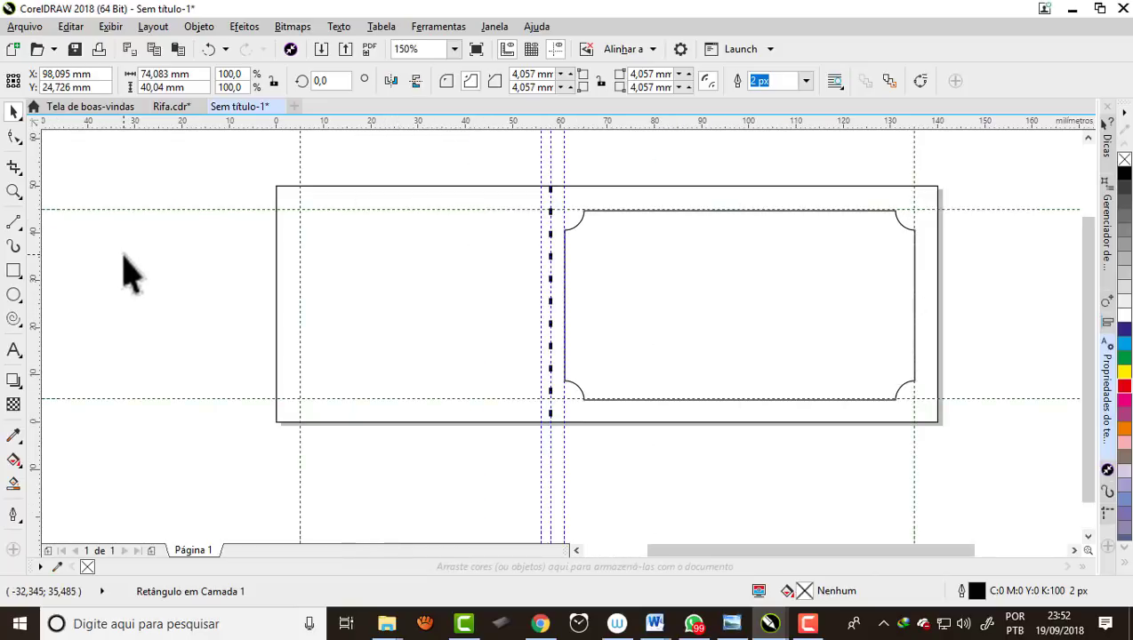
# Drag out a paragraph text frame of about 51,3 × 29,8 mm on the left stub.
pyautogui.click(18, 355)
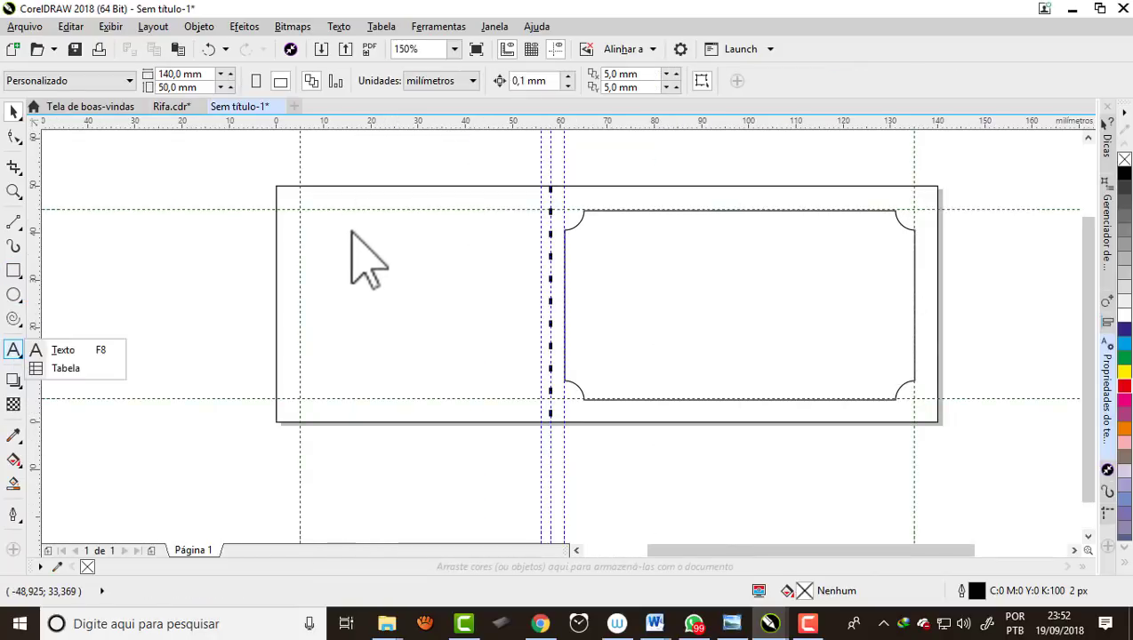
pyautogui.click(89, 350)
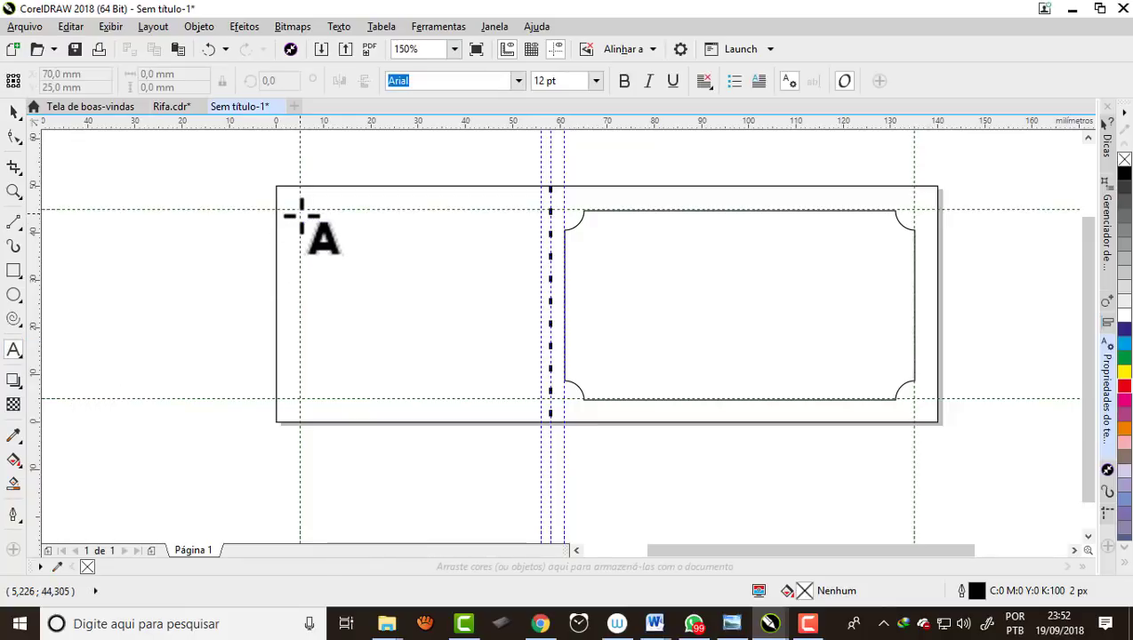
pyautogui.moveTo(300, 210); pyautogui.dragTo(542, 396)
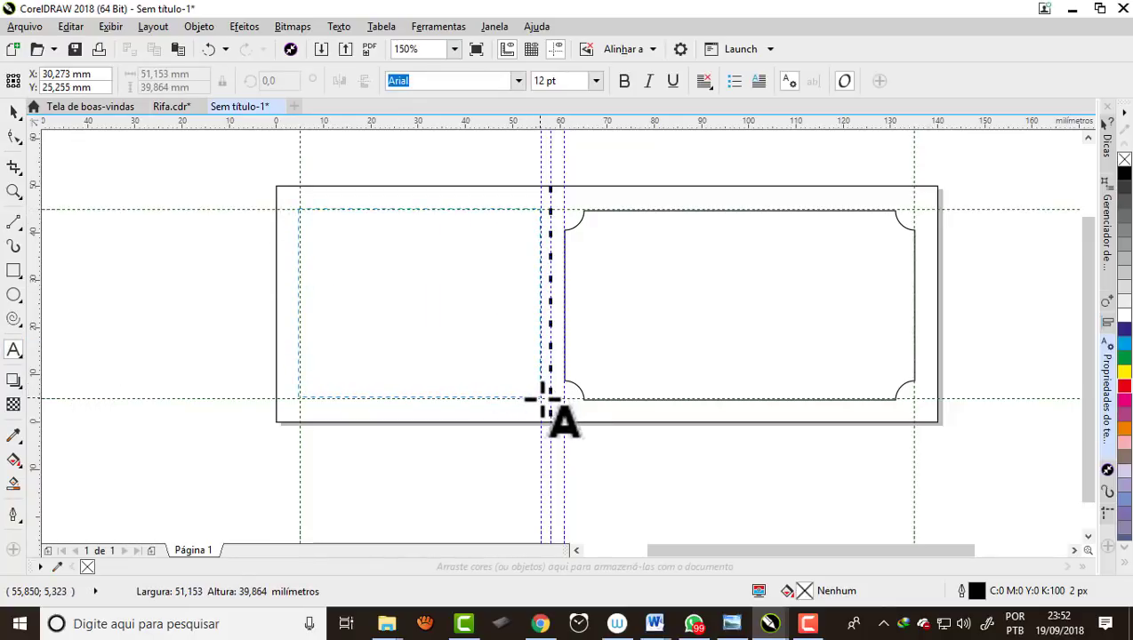
pyautogui.moveTo(543, 397); pyautogui.dragTo(539, 354)
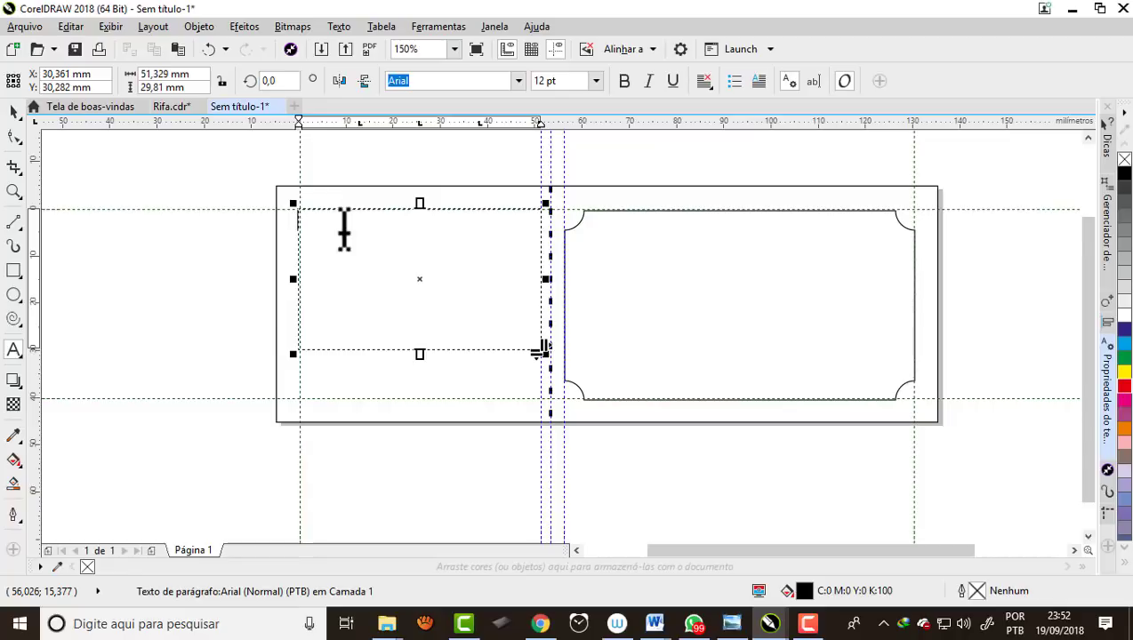
pyautogui.scroll(2, 344, 229)
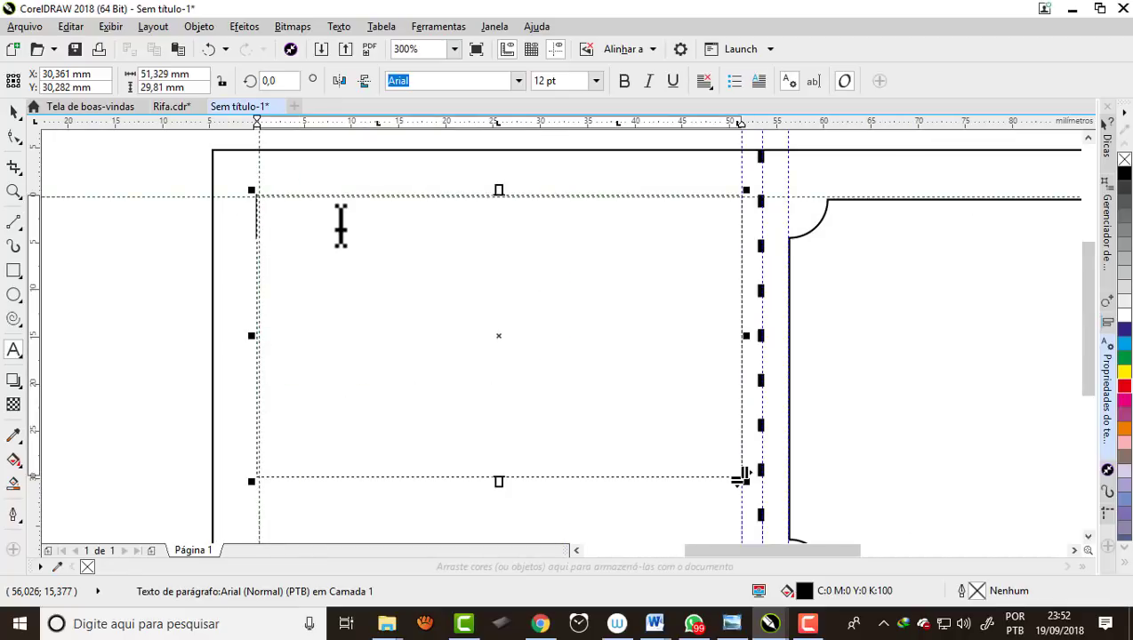
# Type NOME and FONE on separate lines in the stub text frame.
pyautogui.write('n')
pyautogui.press('BackSpace')
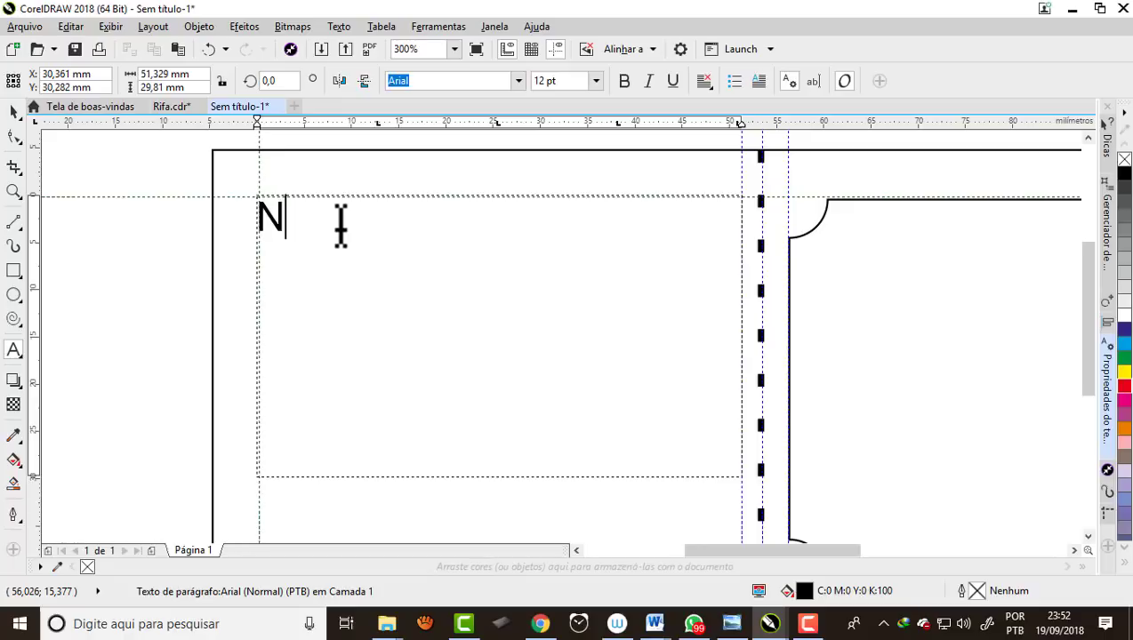
pyautogui.write('OME')
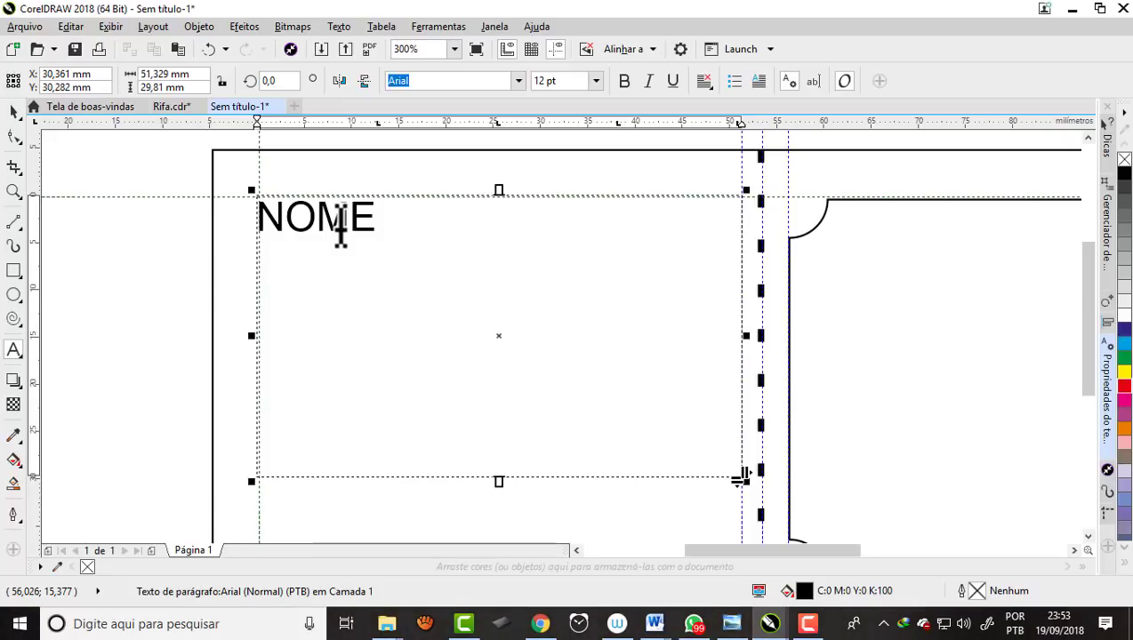
pyautogui.press('Return')
pyautogui.write('FO')
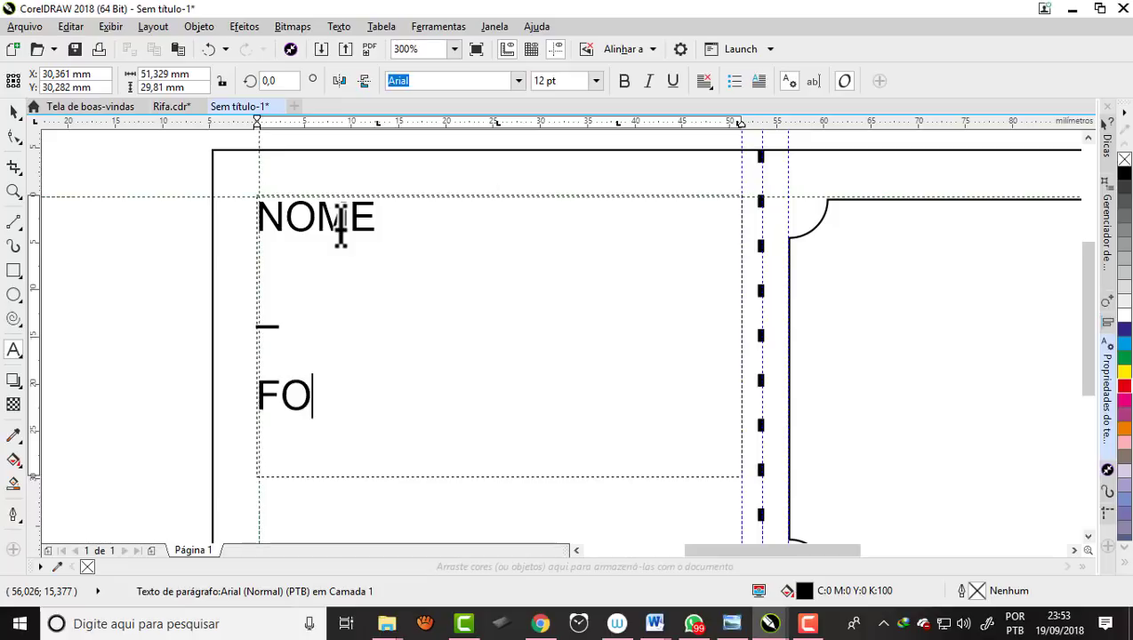
pyautogui.write('NE')
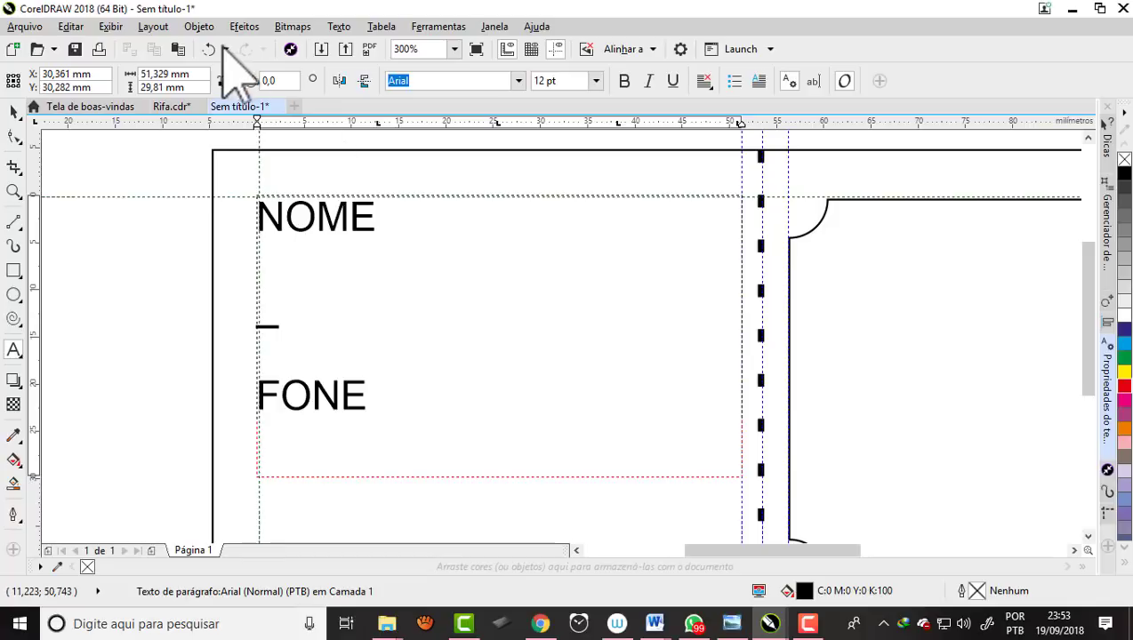
# Extend the frame downward, add ENDEREÇO, and select all the label text.
pyautogui.scroll(-2, 399, 222)
pyautogui.scroll(2, 449, 360)
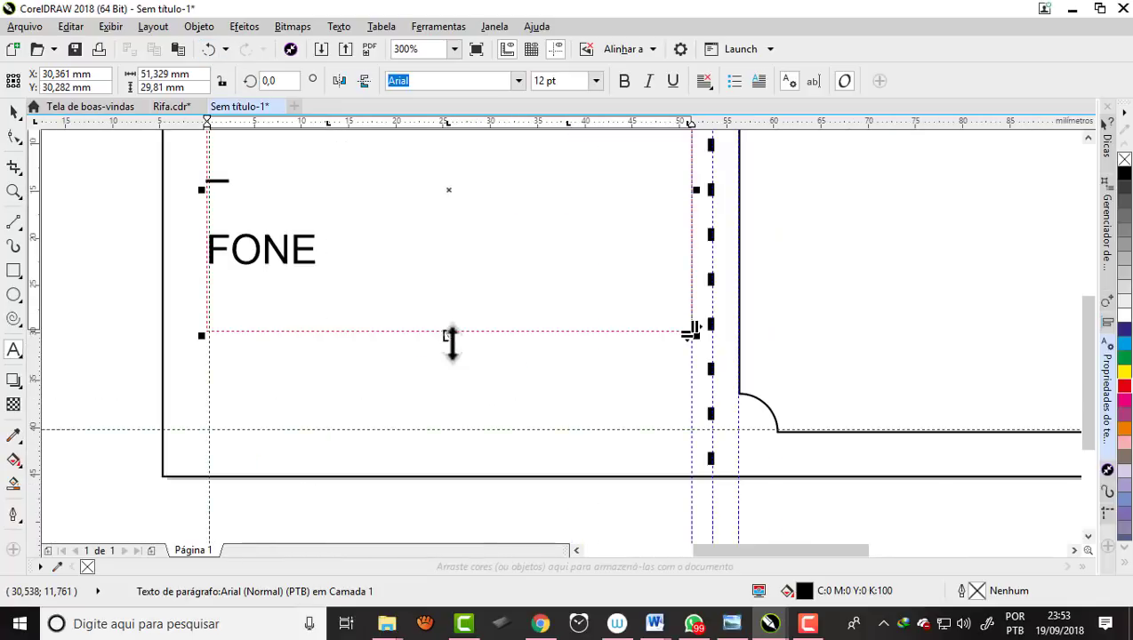
pyautogui.moveTo(450, 332); pyautogui.dragTo(455, 436)
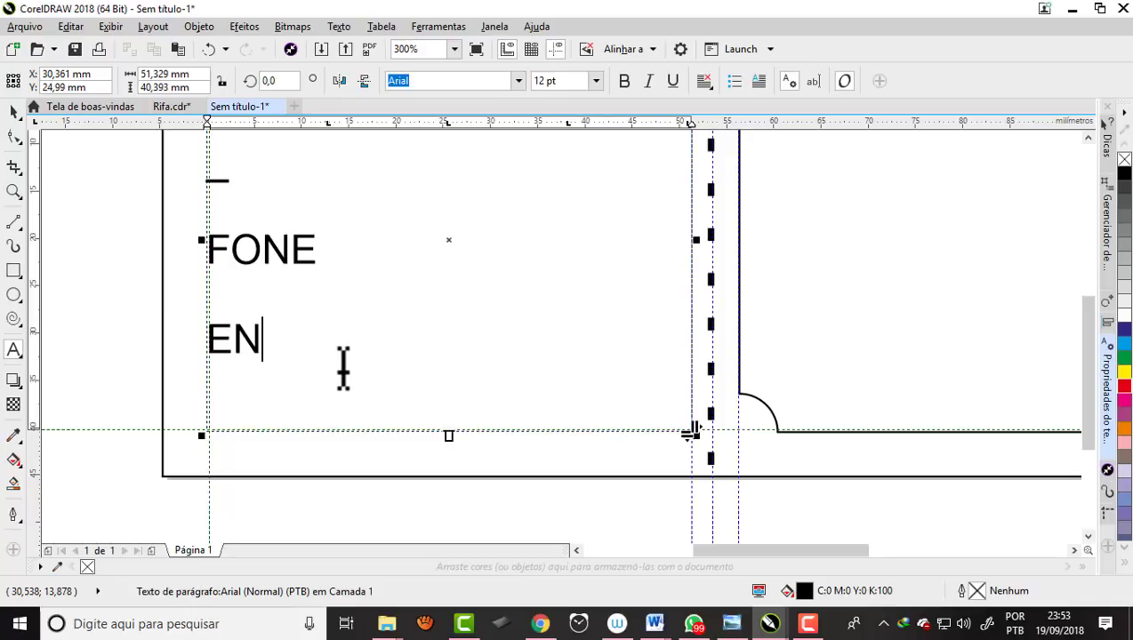
pyautogui.write('DEREÇO')
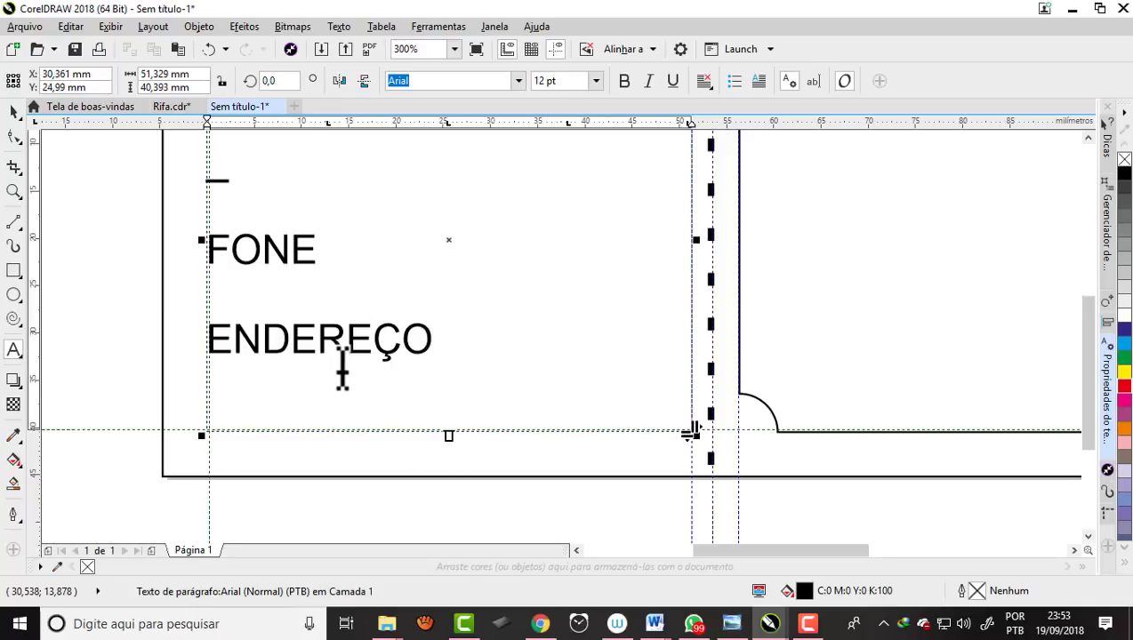
pyautogui.scroll(-2, 342, 373)
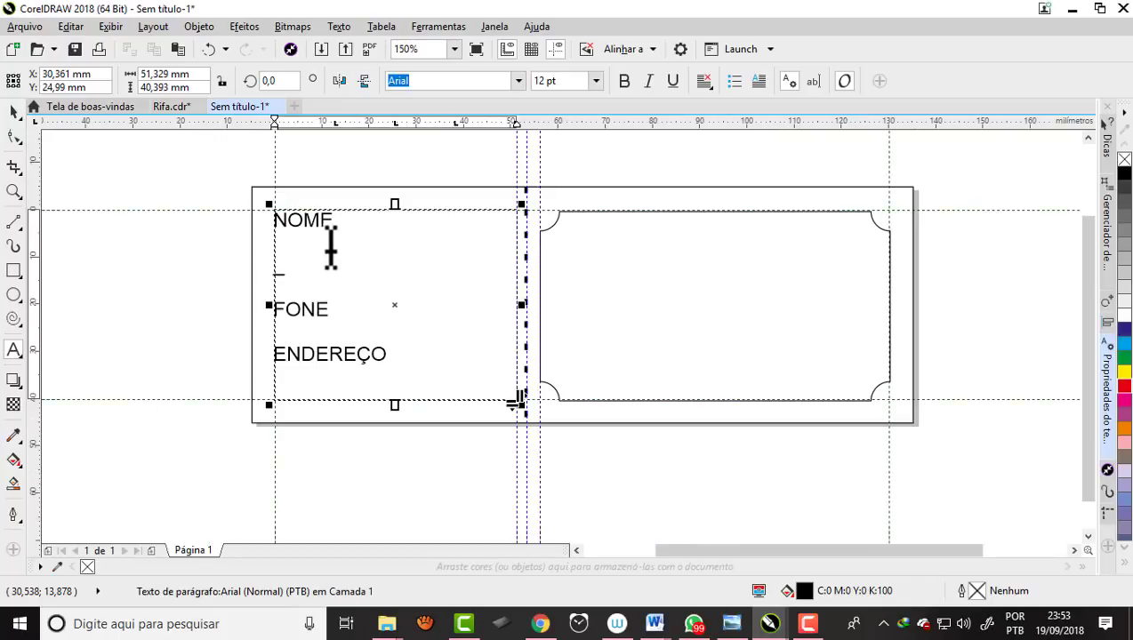
pyautogui.scroll(2, 331, 249)
pyautogui.scroll(-2, 330, 249)
pyautogui.moveTo(278, 220)
pyautogui.mouseDown()
pyautogui.moveTo(354, 329)
pyautogui.moveTo(412, 382)
pyautogui.mouseUp()
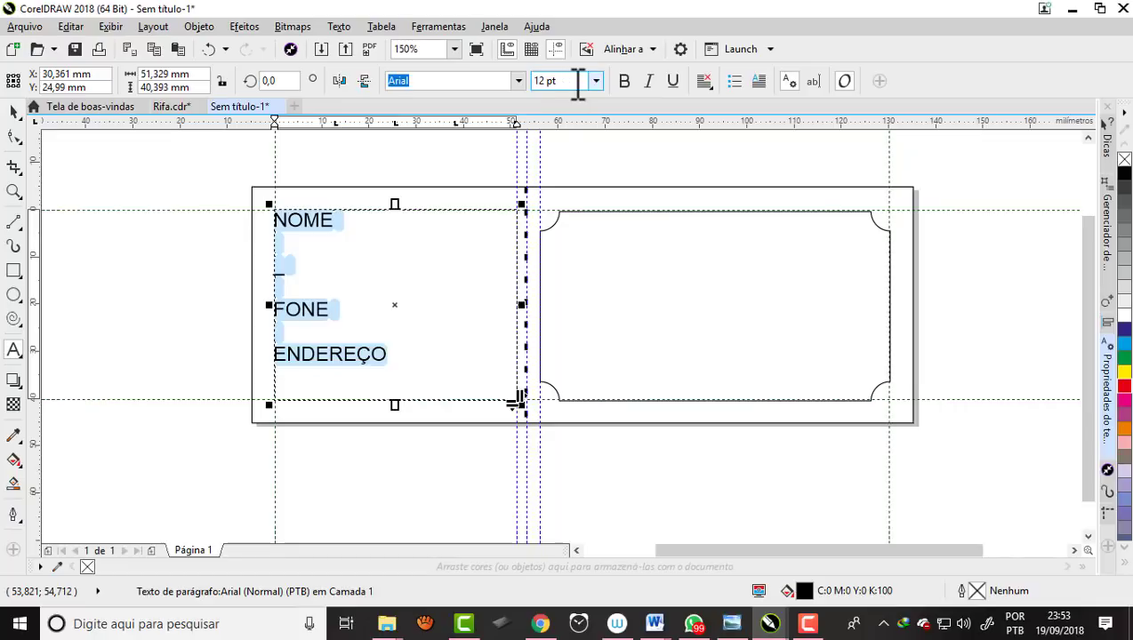
# Set the selected labels to Arial Black 10 pt, then deselect the frame.
pyautogui.click(518, 81)
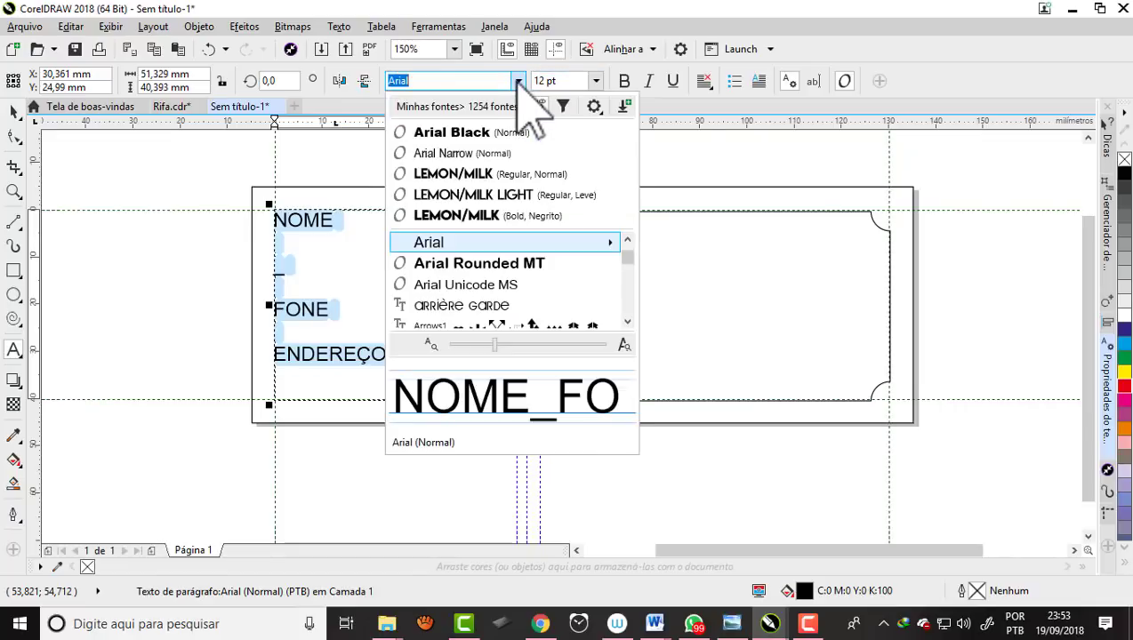
pyautogui.click(468, 140)
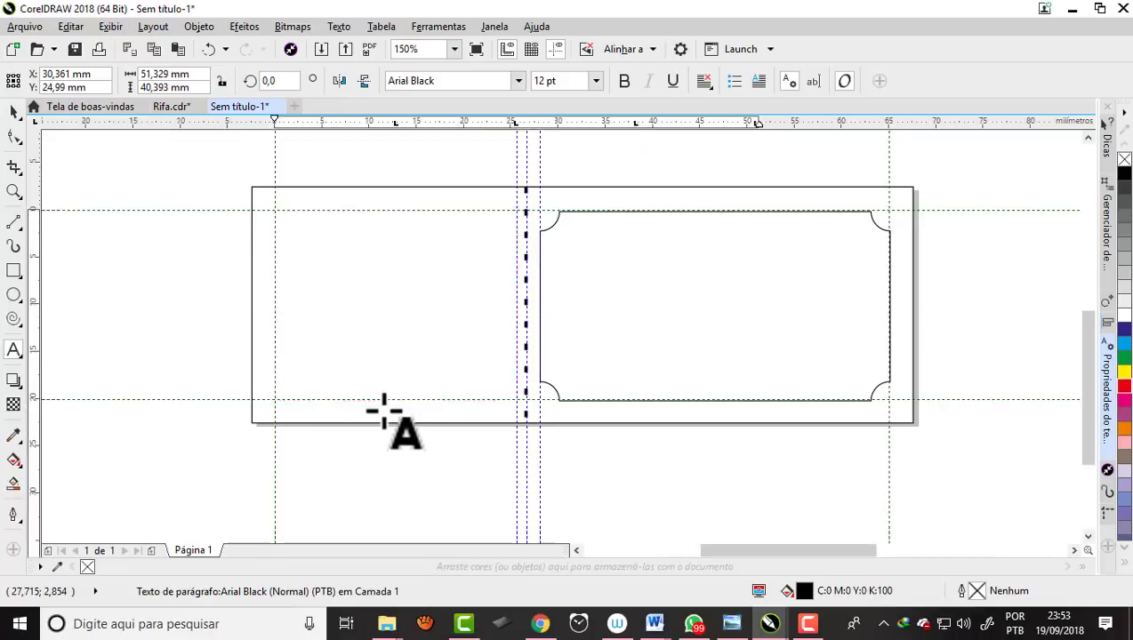
pyautogui.scroll(2, 379, 403)
pyautogui.scroll(-2, 407, 395)
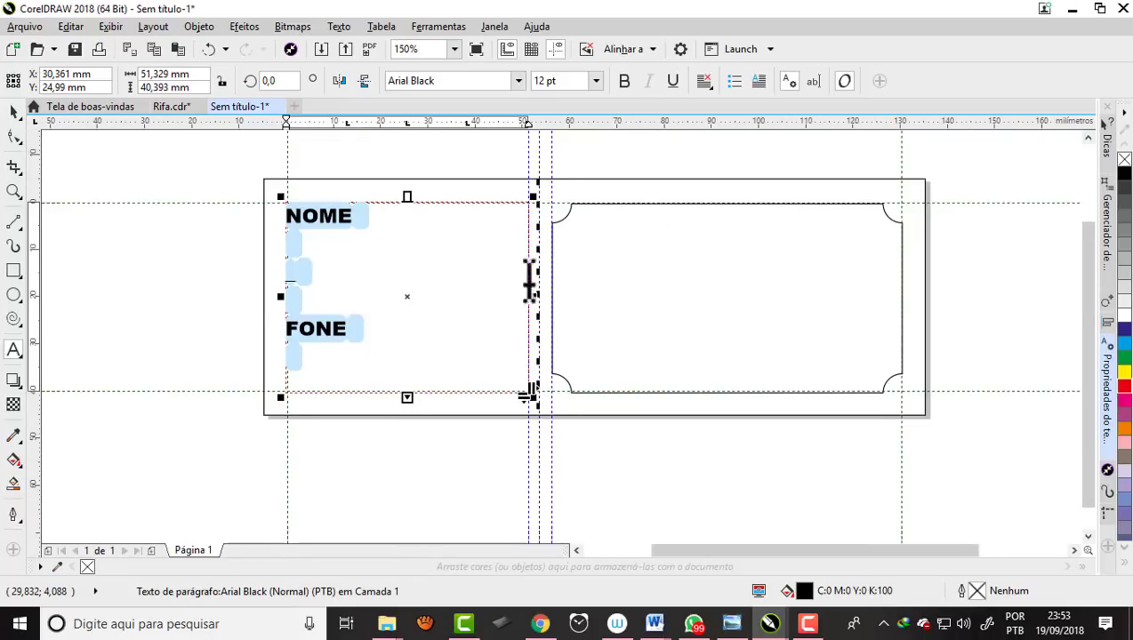
pyautogui.click(596, 81)
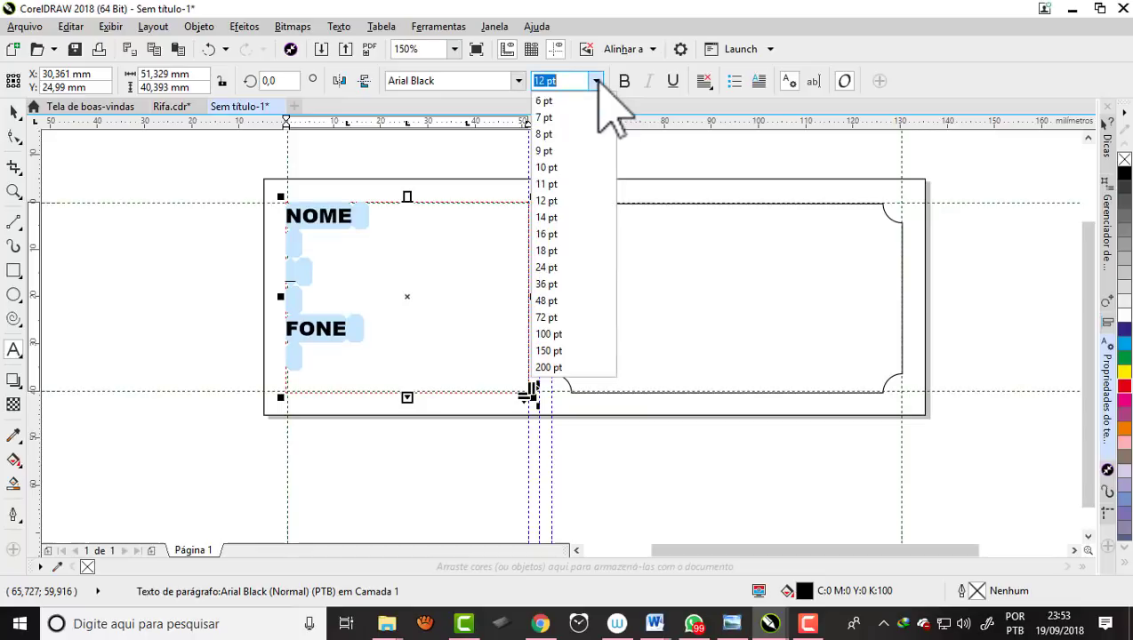
pyautogui.click(560, 168)
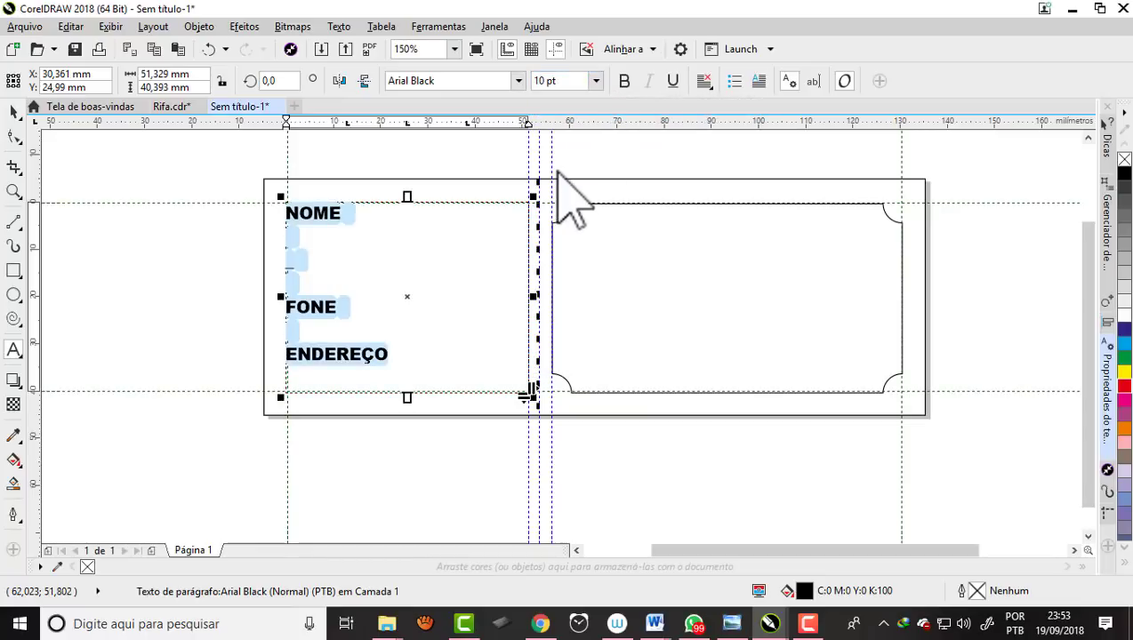
pyautogui.scroll(2, 308, 296)
pyautogui.scroll(-2, 308, 296)
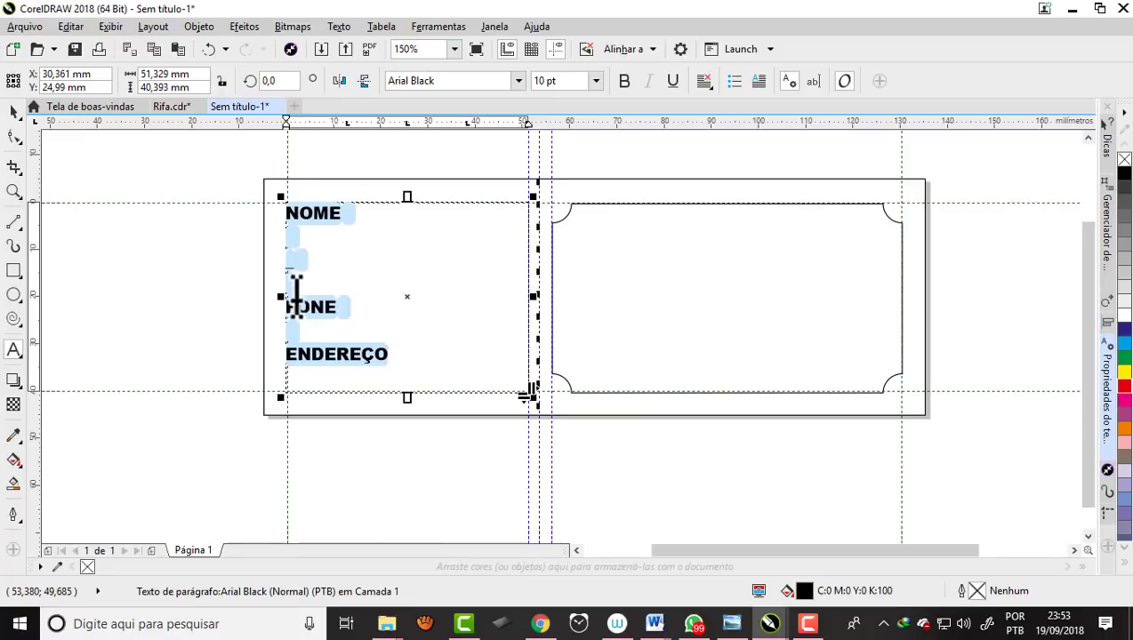
pyautogui.click(14, 111)
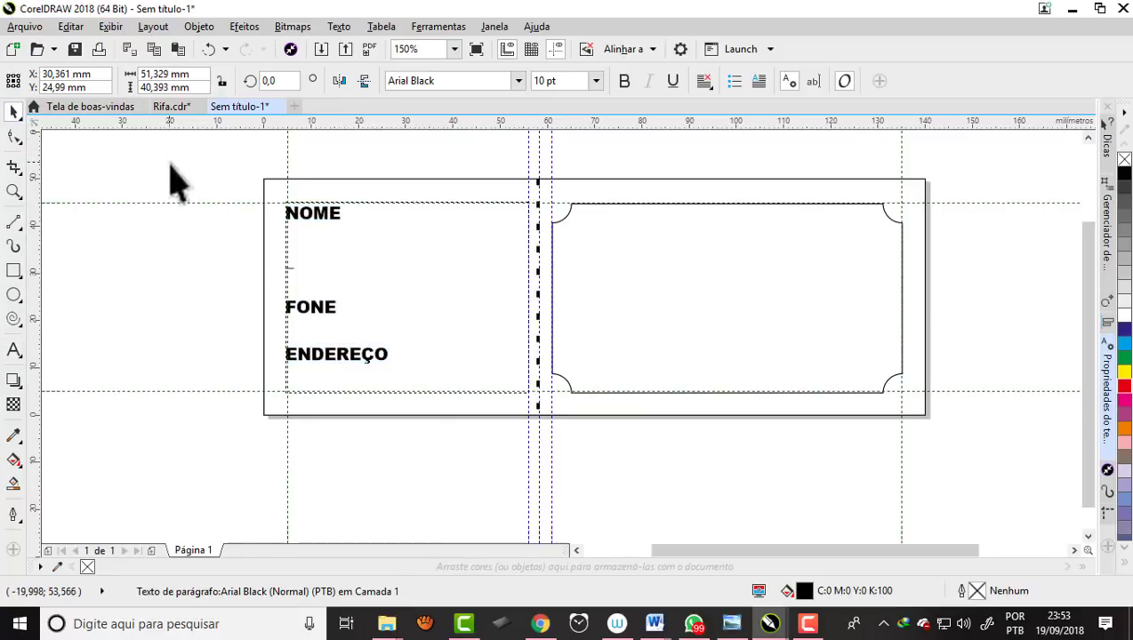
pyautogui.press('Escape')
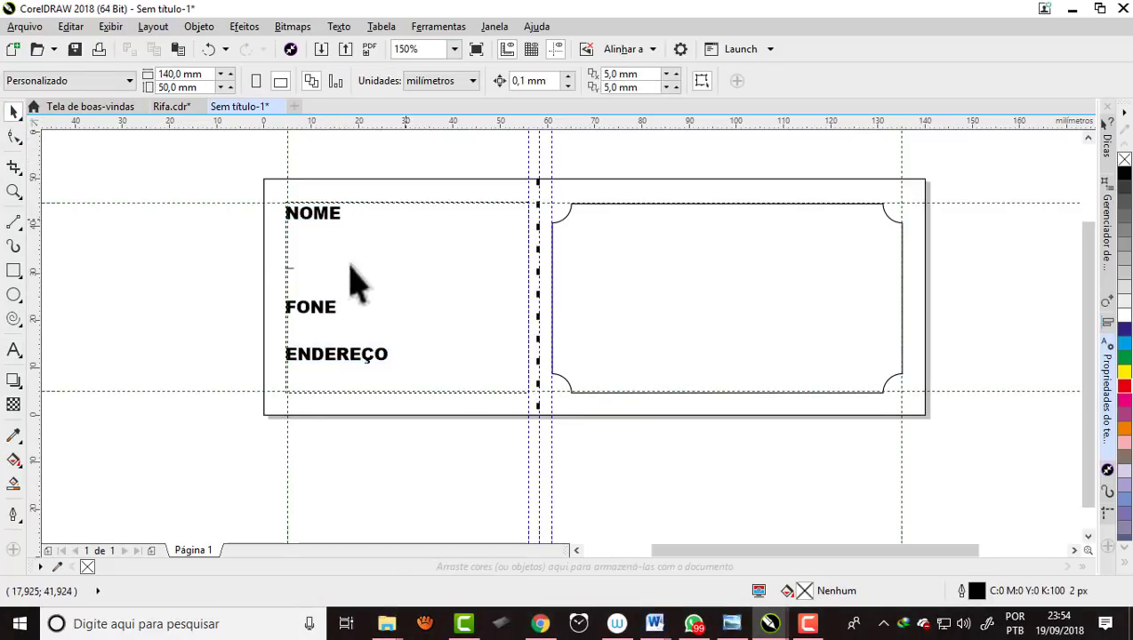
# Delete the empty line between NOME and FONE in the stub text.
pyautogui.scroll(2, 293, 281)
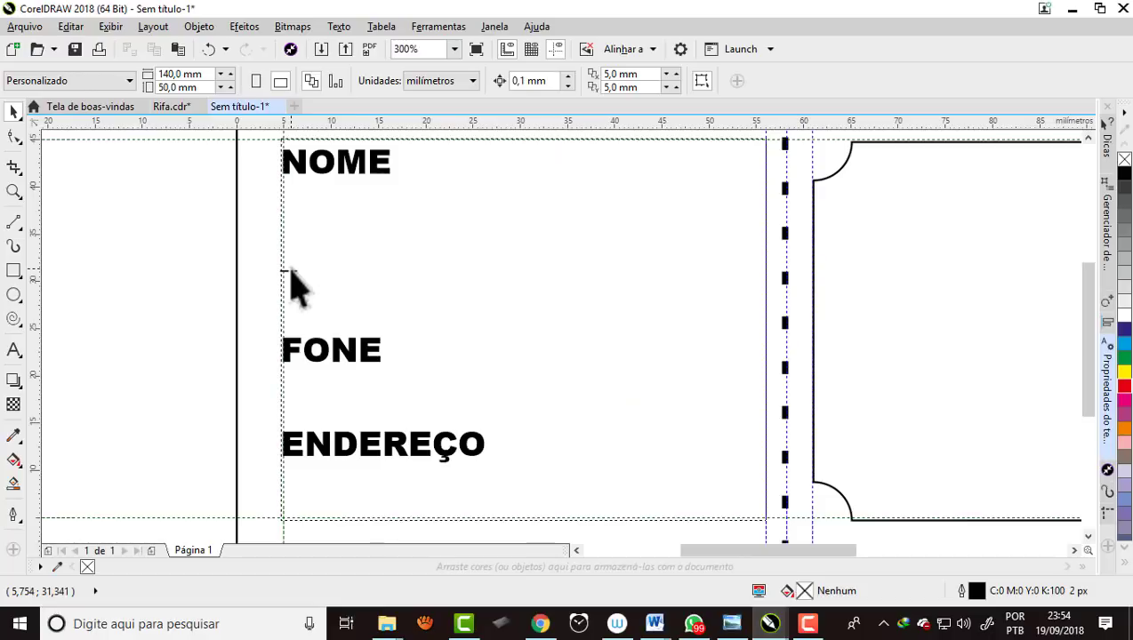
pyautogui.scroll(-2, 291, 285)
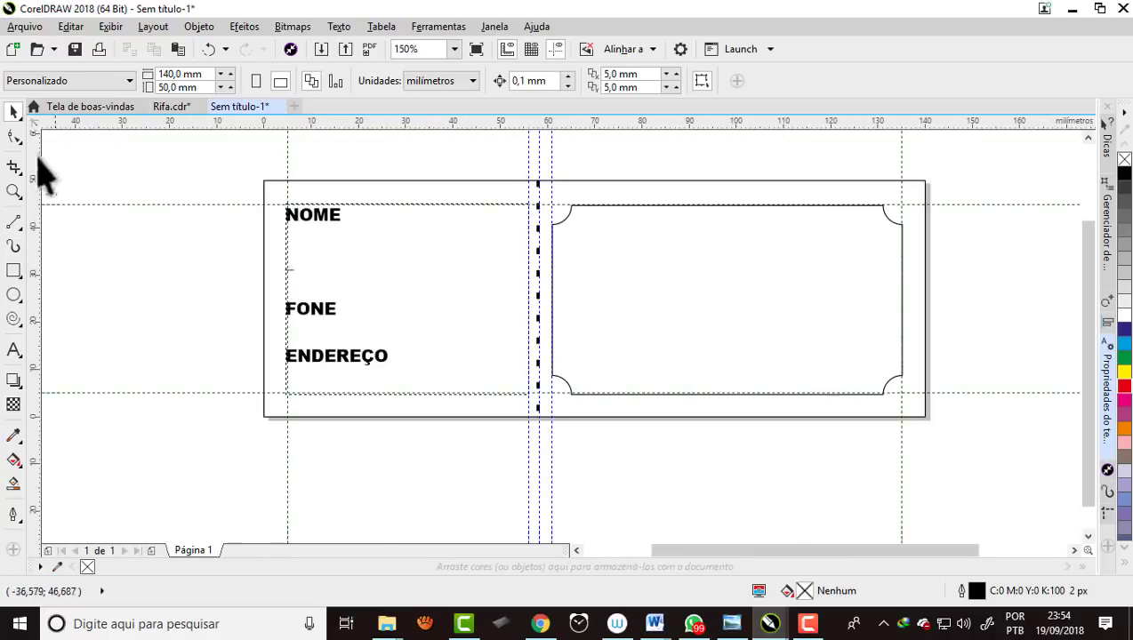
pyautogui.click(14, 136)
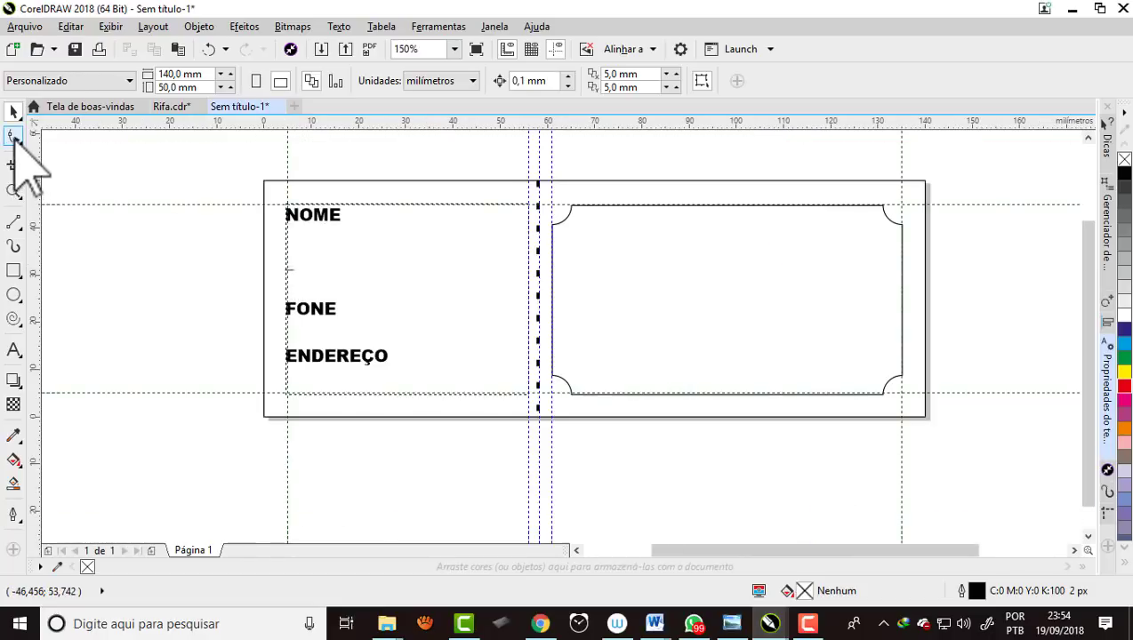
pyautogui.click(16, 222)
pyautogui.click(13, 349)
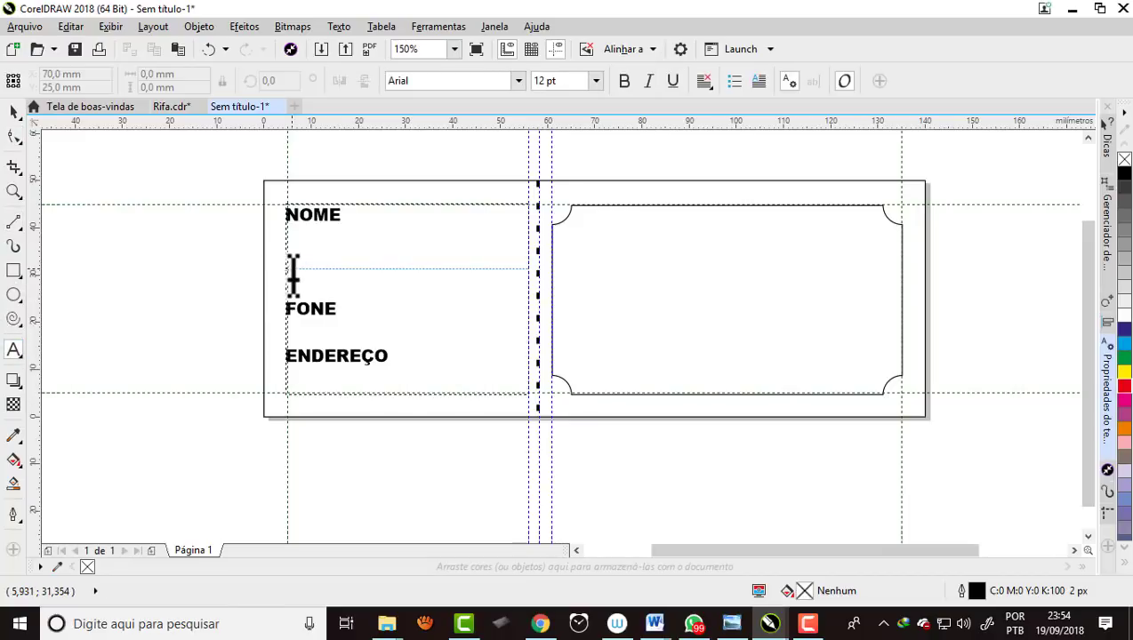
pyautogui.scroll(2, 294, 271)
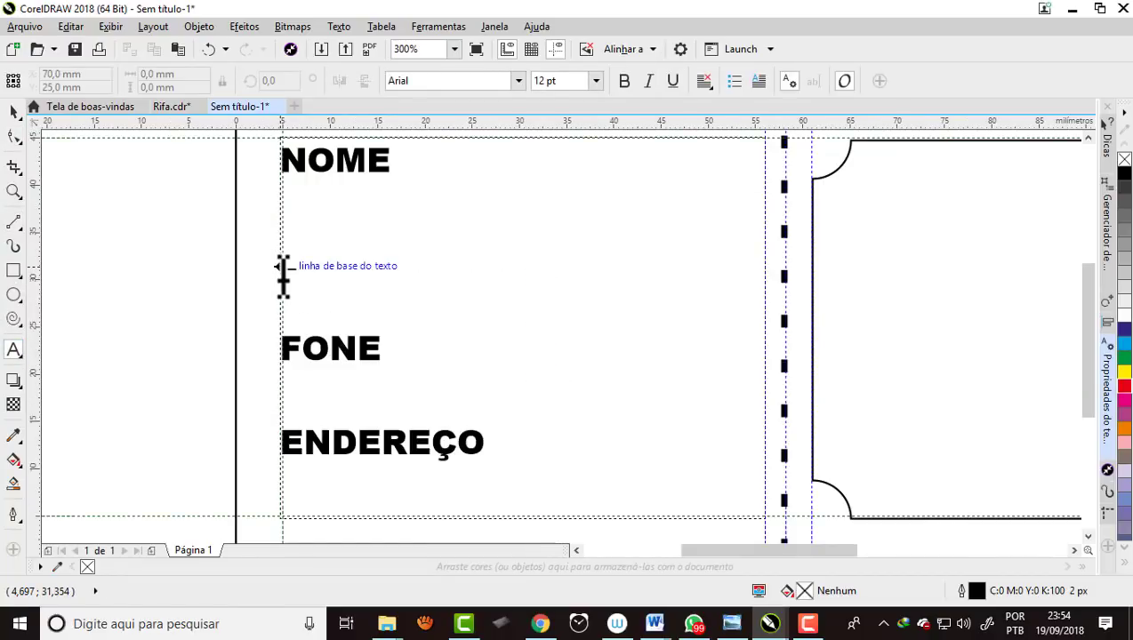
pyautogui.click(296, 297)
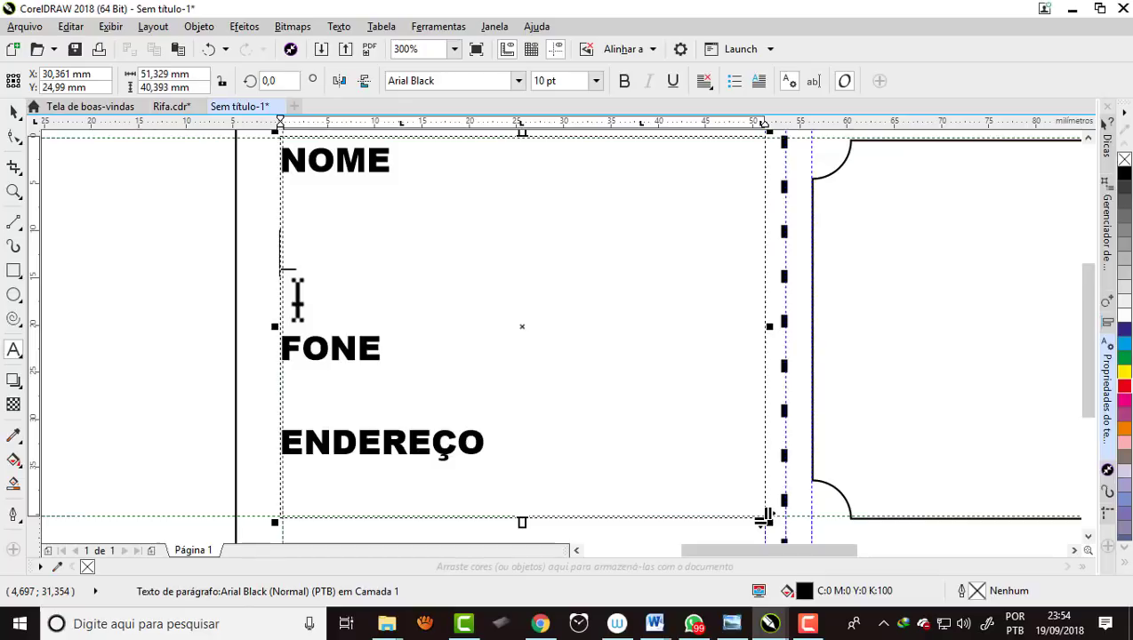
pyautogui.press('BackSpace')
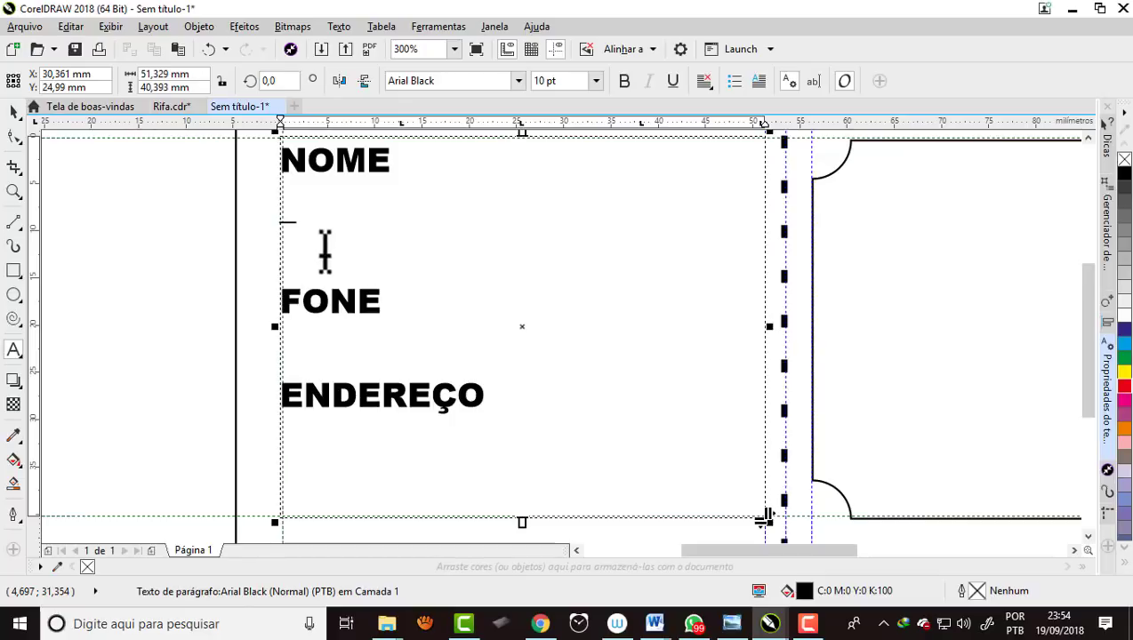
pyautogui.scroll(-2, 325, 267)
pyautogui.click(14, 110)
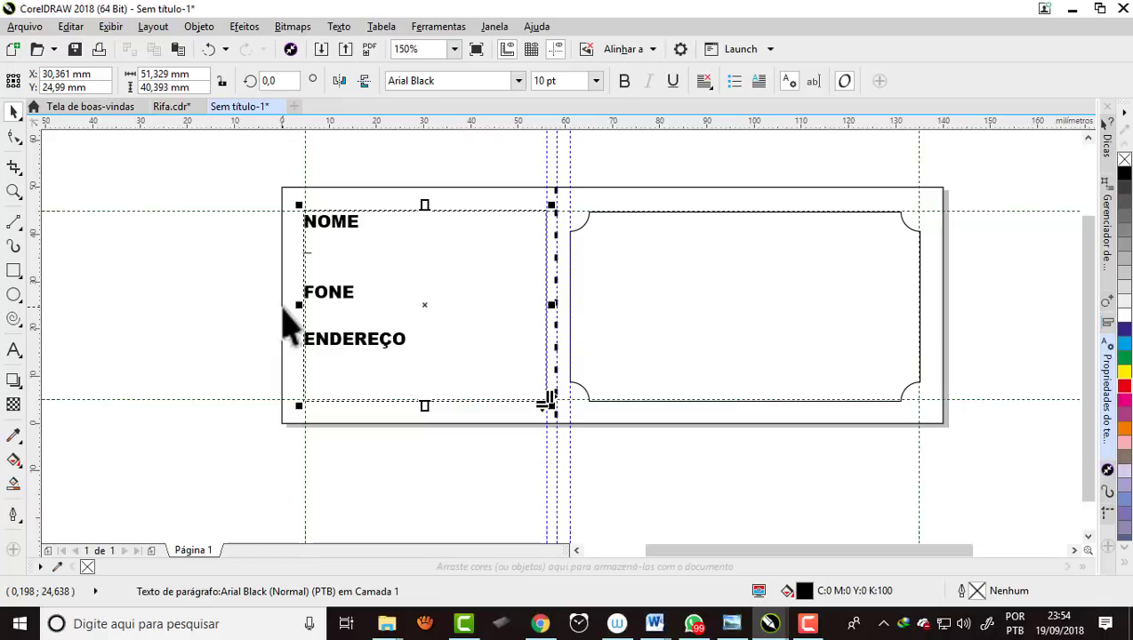
pyautogui.doubleClick(348, 227)
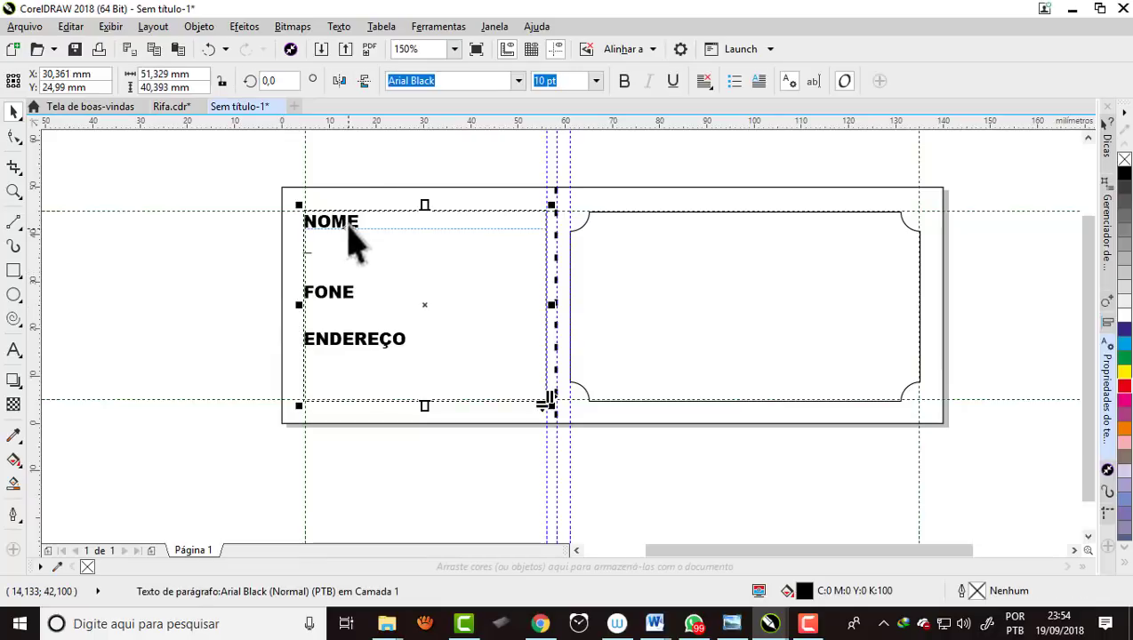
pyautogui.scroll(2, 353, 222)
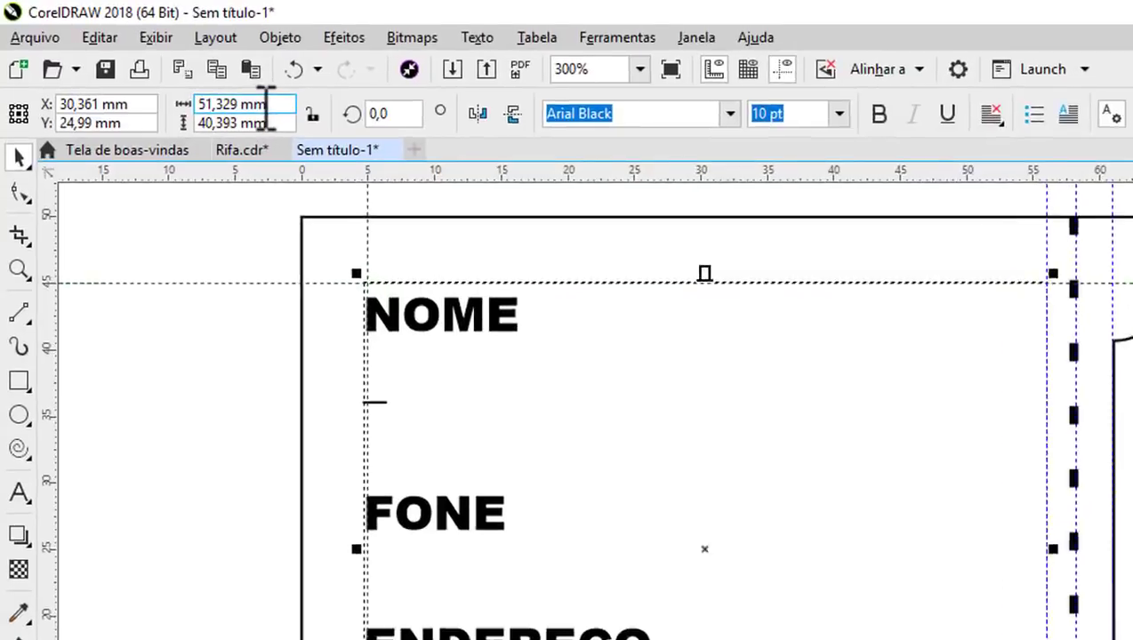
# Copy the paragraph frame's 51,329 width value from the property bar.
pyautogui.moveTo(267, 104); pyautogui.dragTo(198, 104)
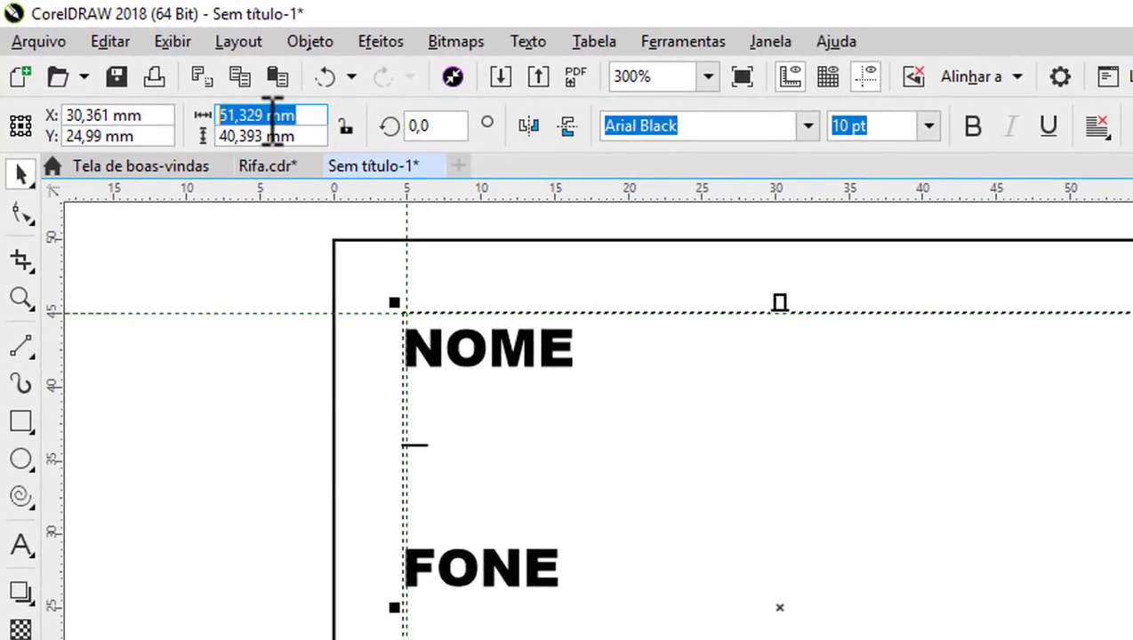
pyautogui.moveTo(265, 115); pyautogui.dragTo(219, 117)
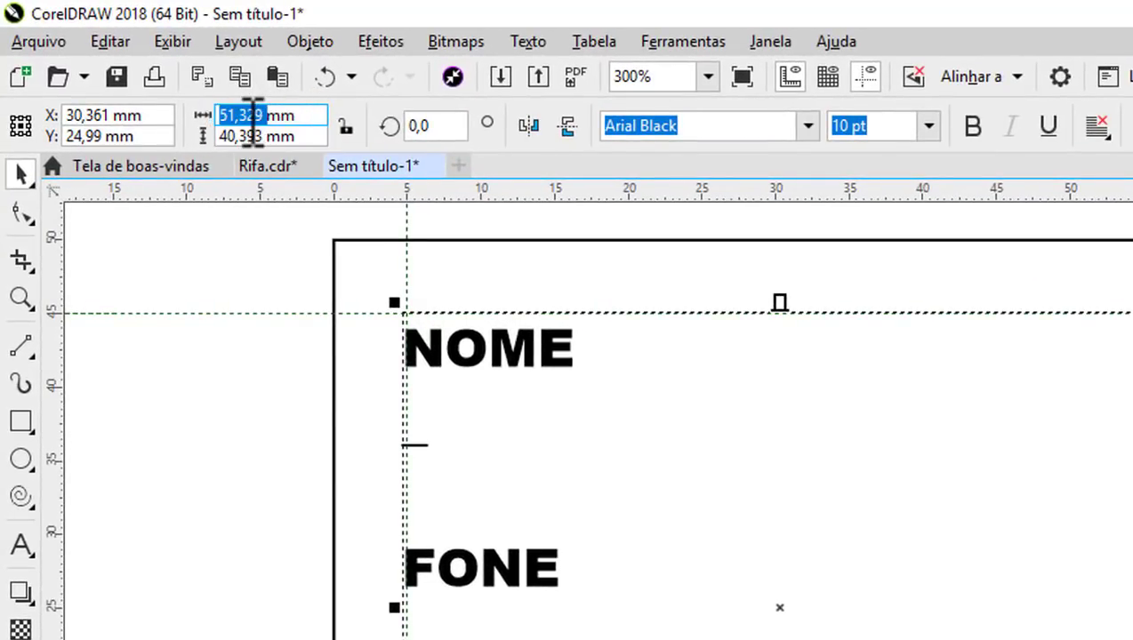
pyautogui.rightClick(253, 116)
pyautogui.click(93, 203)
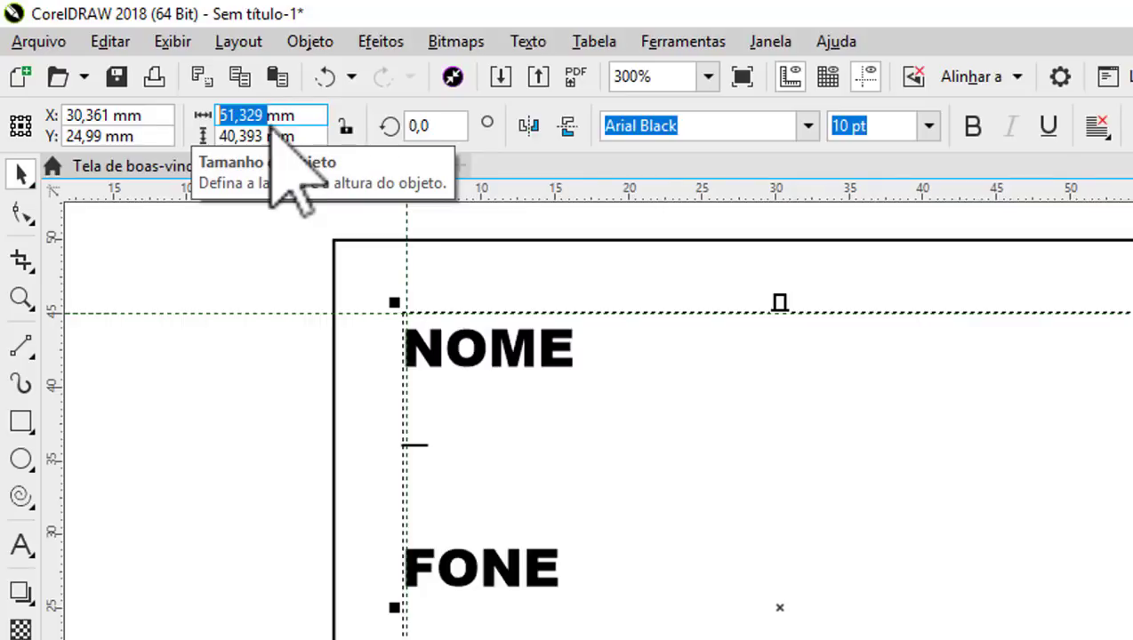
pyautogui.click(533, 41)
# Remove all default tab stops and add a tab stop at 51,329 mm.
pyautogui.click(588, 104)
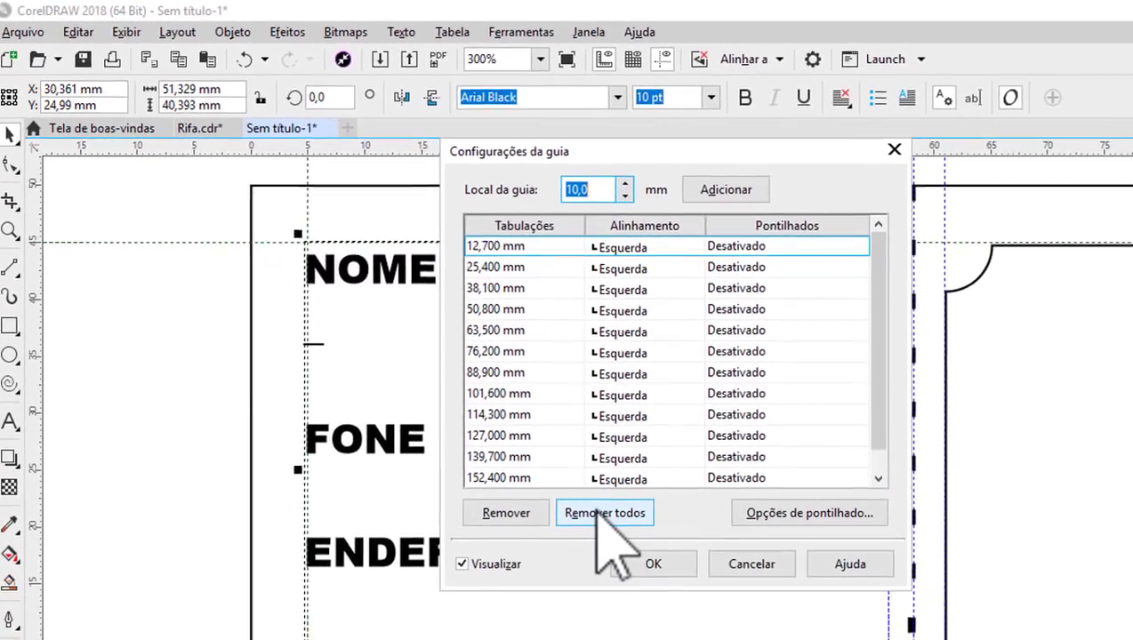
pyautogui.click(603, 512)
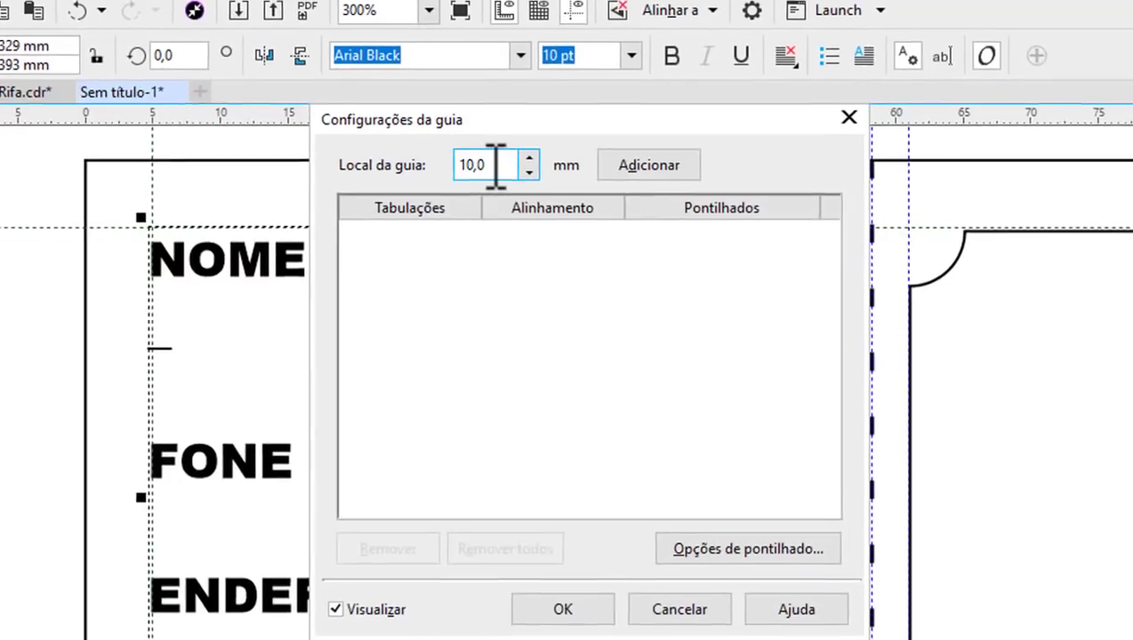
pyautogui.moveTo(571, 182); pyautogui.dragTo(519, 183)
pyautogui.write('51,329')
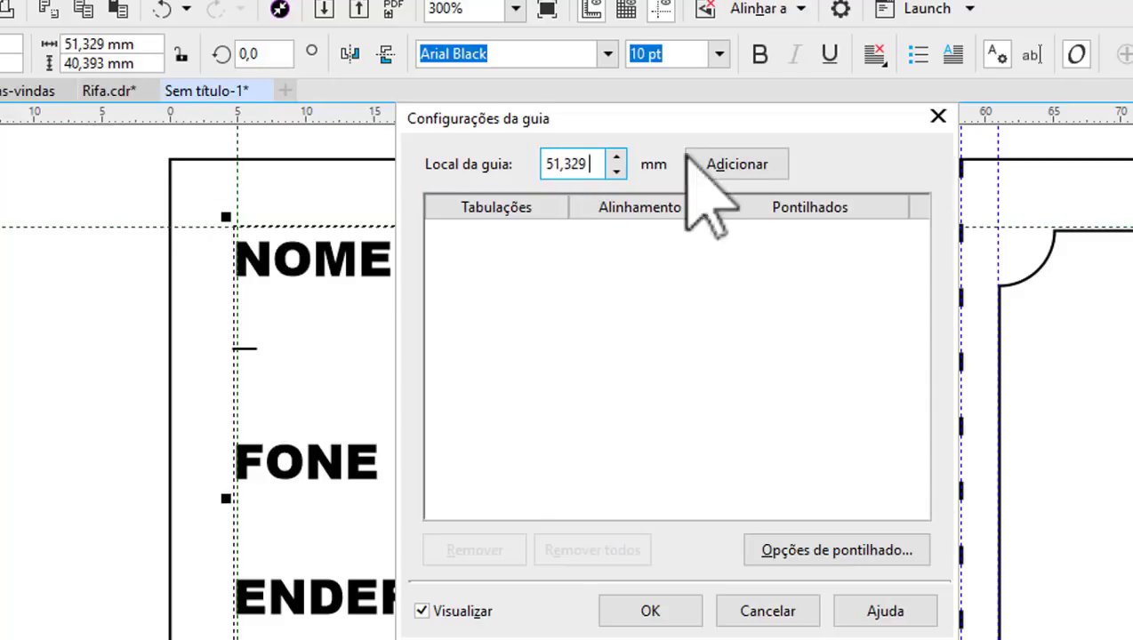
pyautogui.click(725, 167)
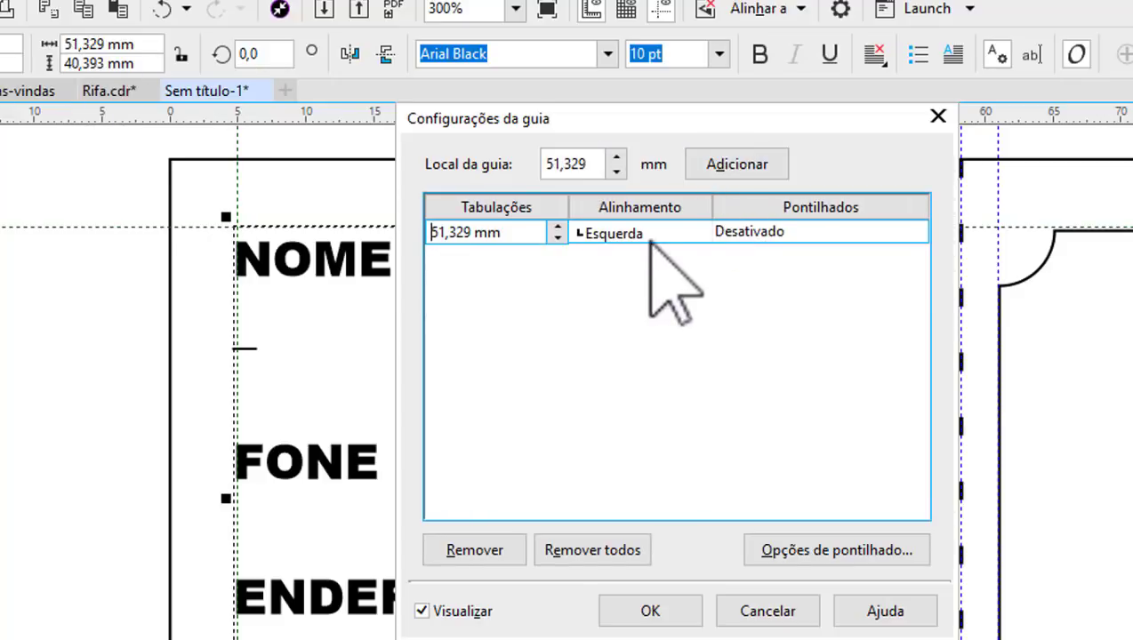
# Make the 51,329 mm tab right-aligned with its leader turned on.
pyautogui.click(601, 235)
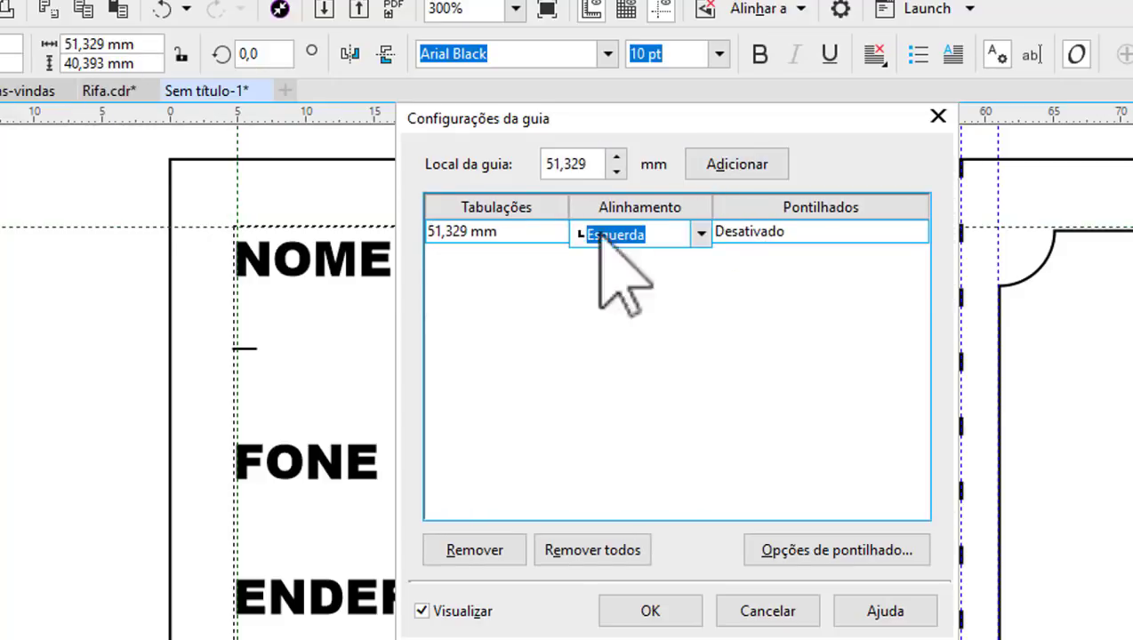
pyautogui.click(699, 234)
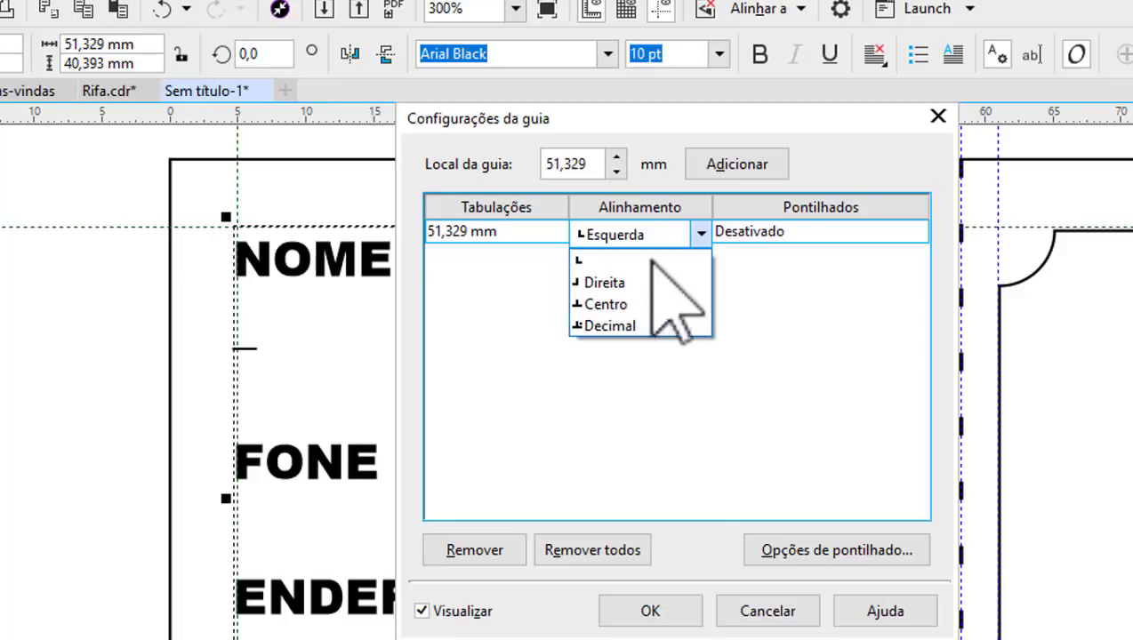
pyautogui.click(597, 284)
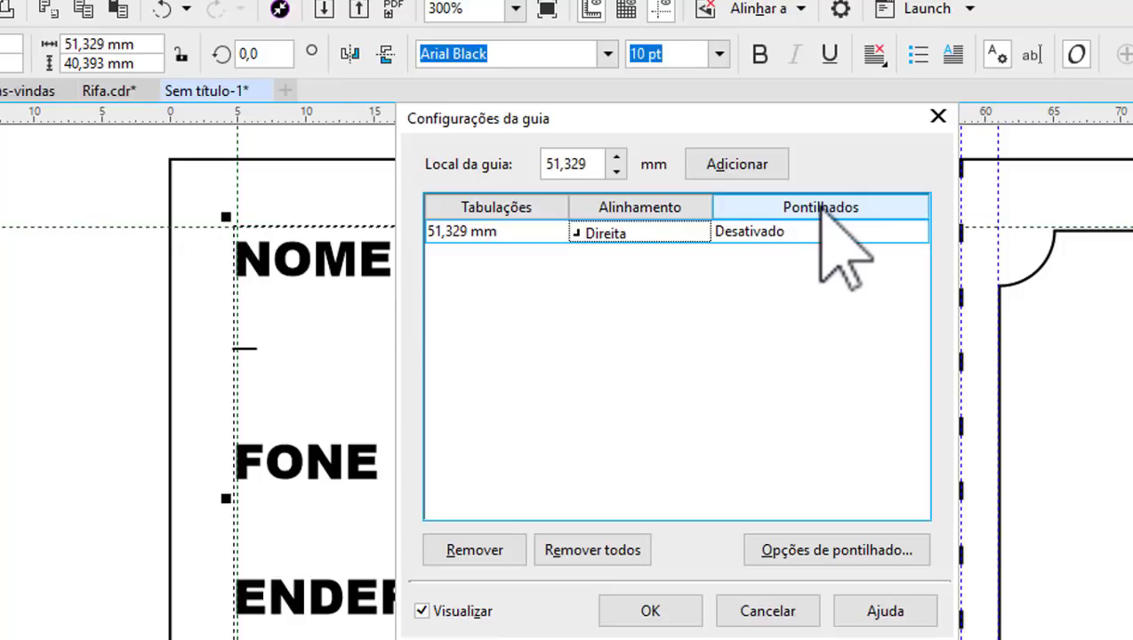
pyautogui.click(782, 232)
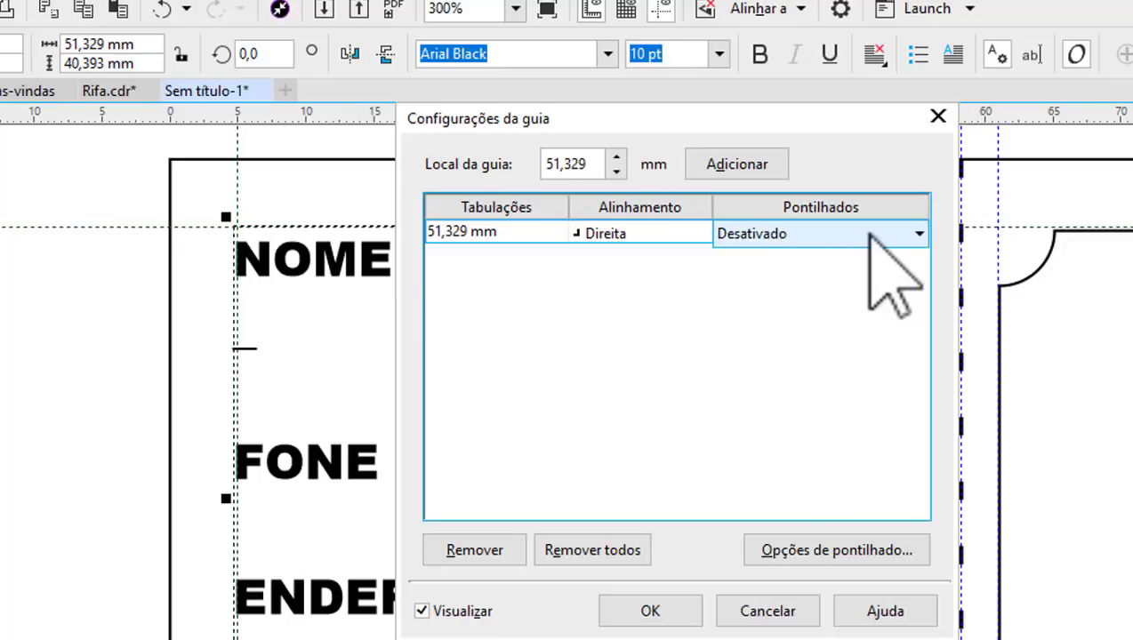
pyautogui.click(910, 235)
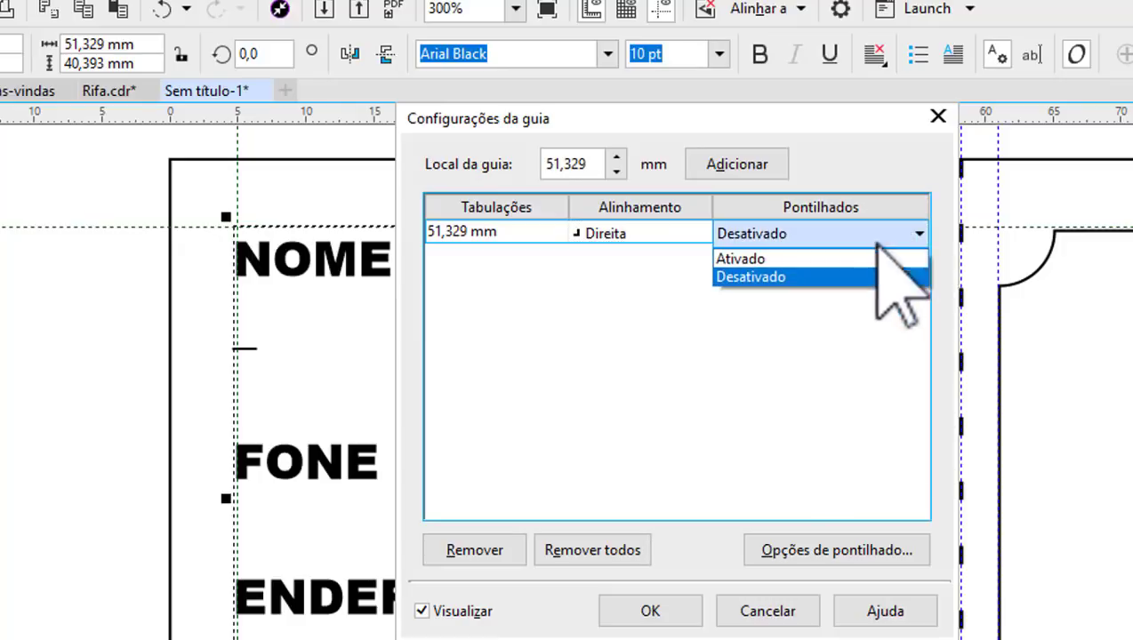
pyautogui.click(736, 254)
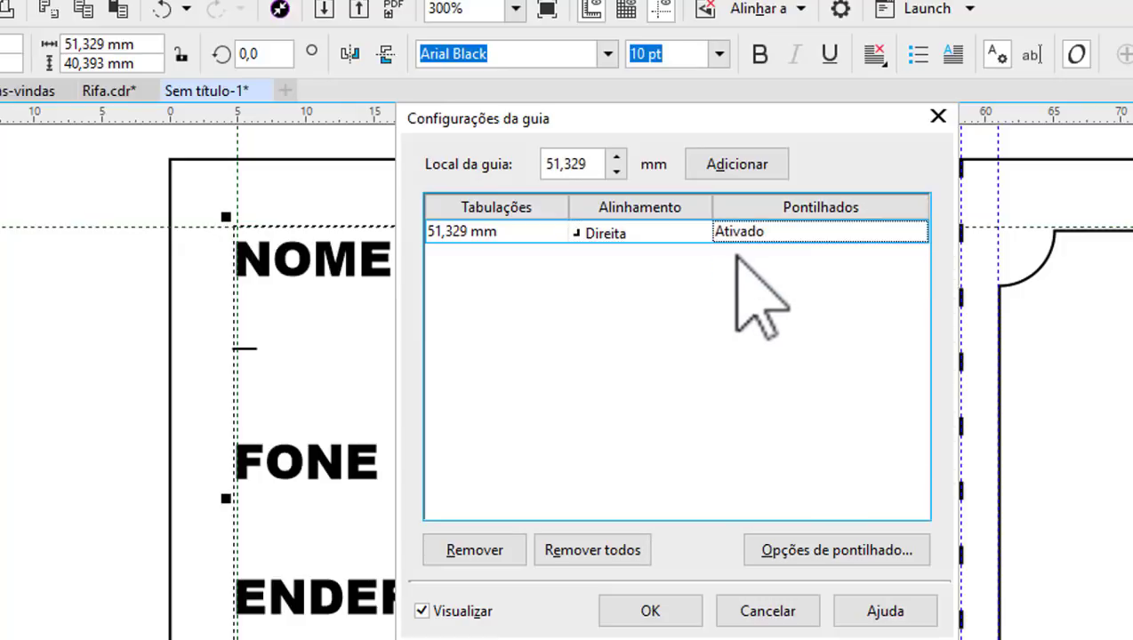
# Set the tab leader to the underscore character with 0 spacing and confirm the tab settings.
pyautogui.click(820, 553)
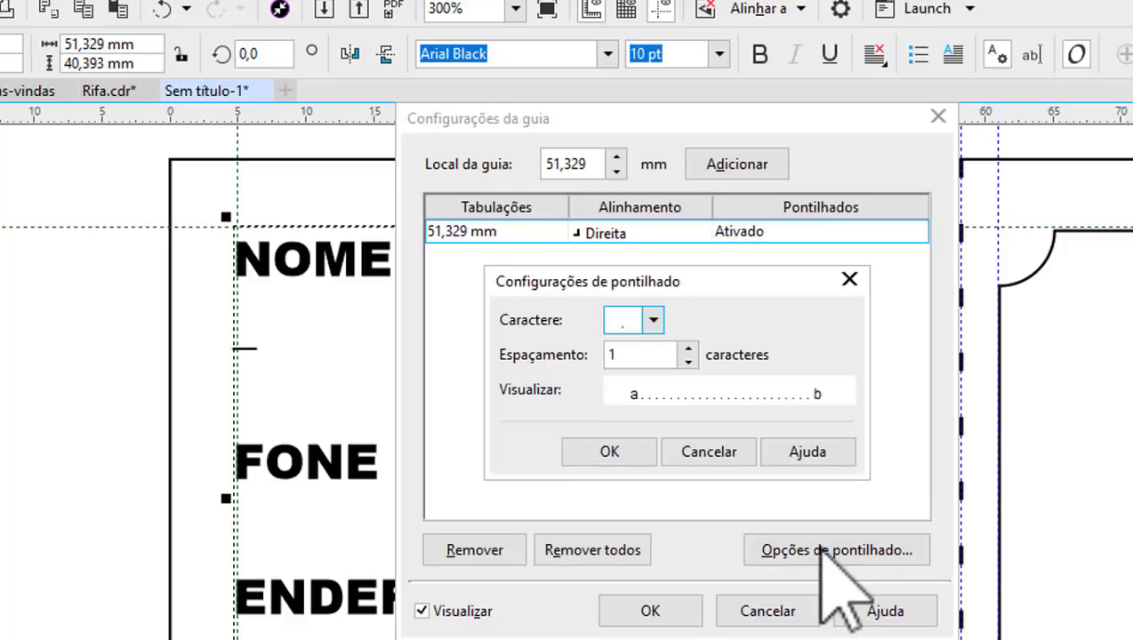
pyautogui.click(653, 320)
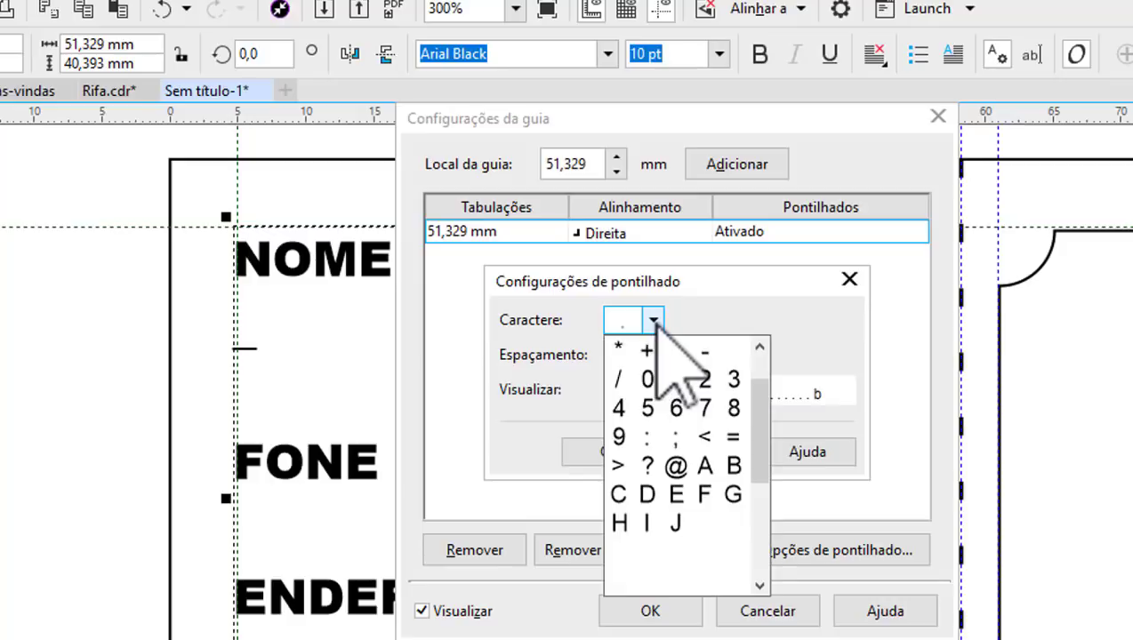
pyautogui.moveTo(763, 427); pyautogui.dragTo(761, 498)
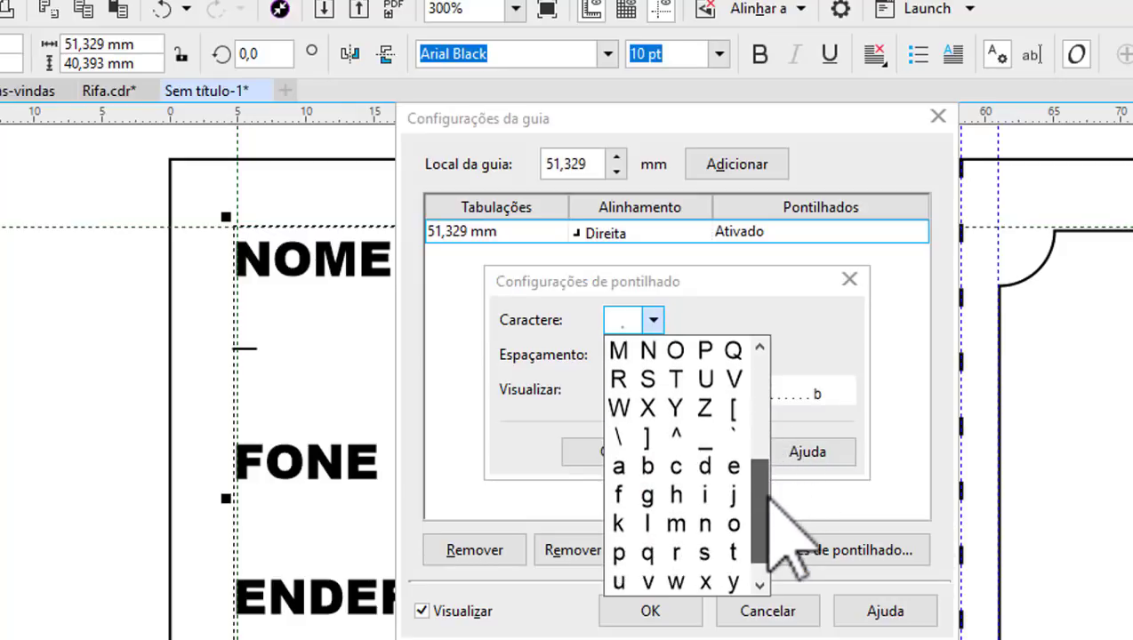
pyautogui.click(706, 437)
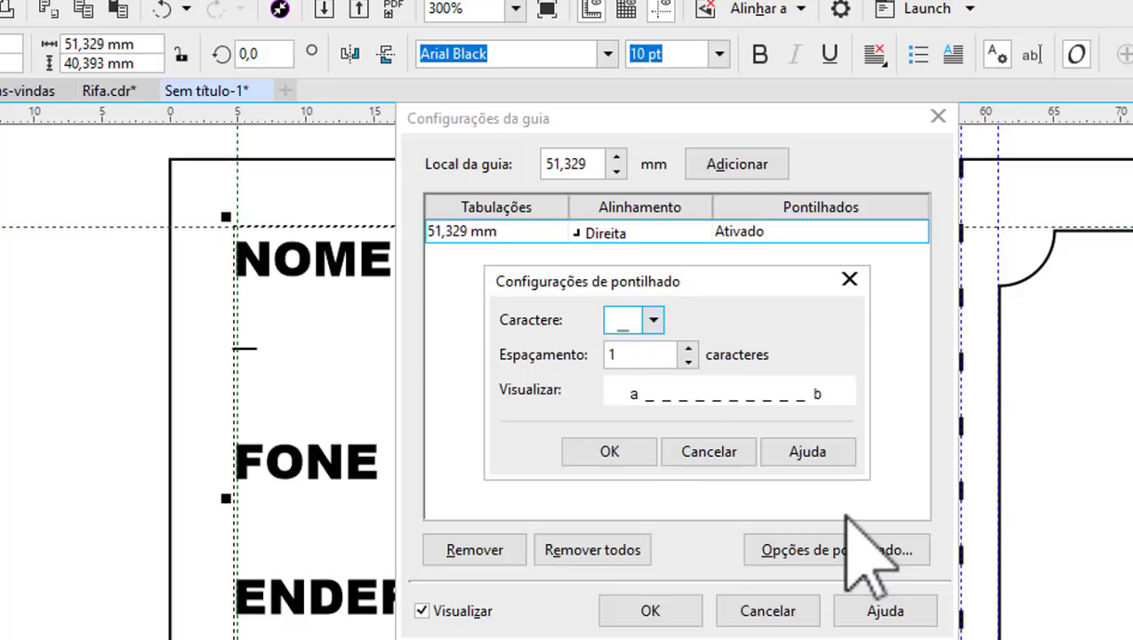
pyautogui.moveTo(625, 354); pyautogui.dragTo(607, 354)
pyautogui.write('0')
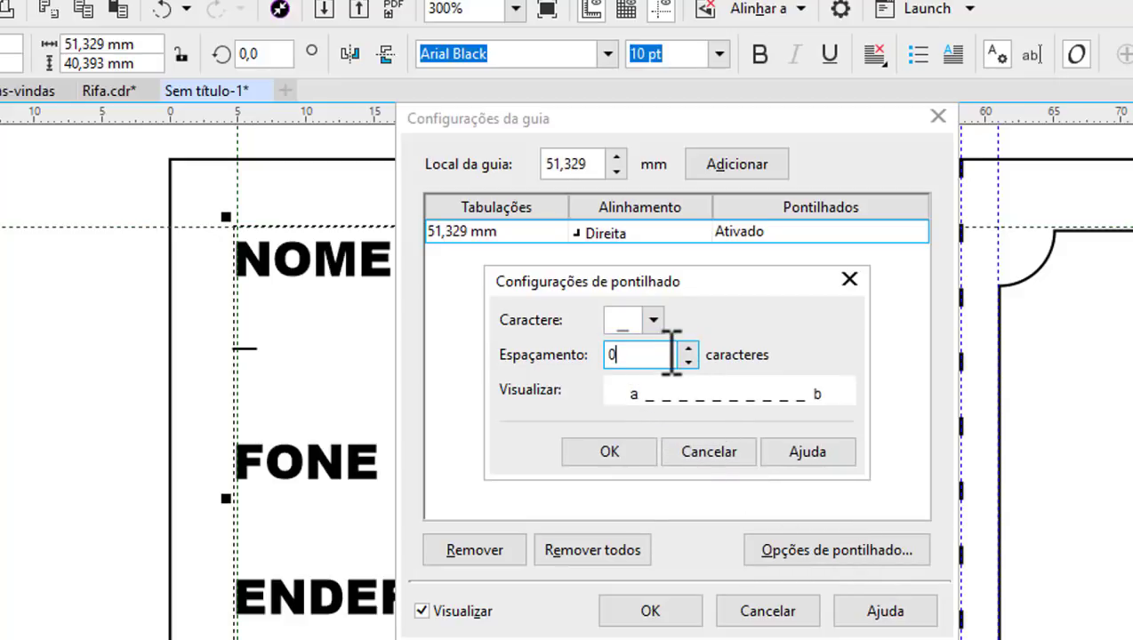
pyautogui.click(622, 452)
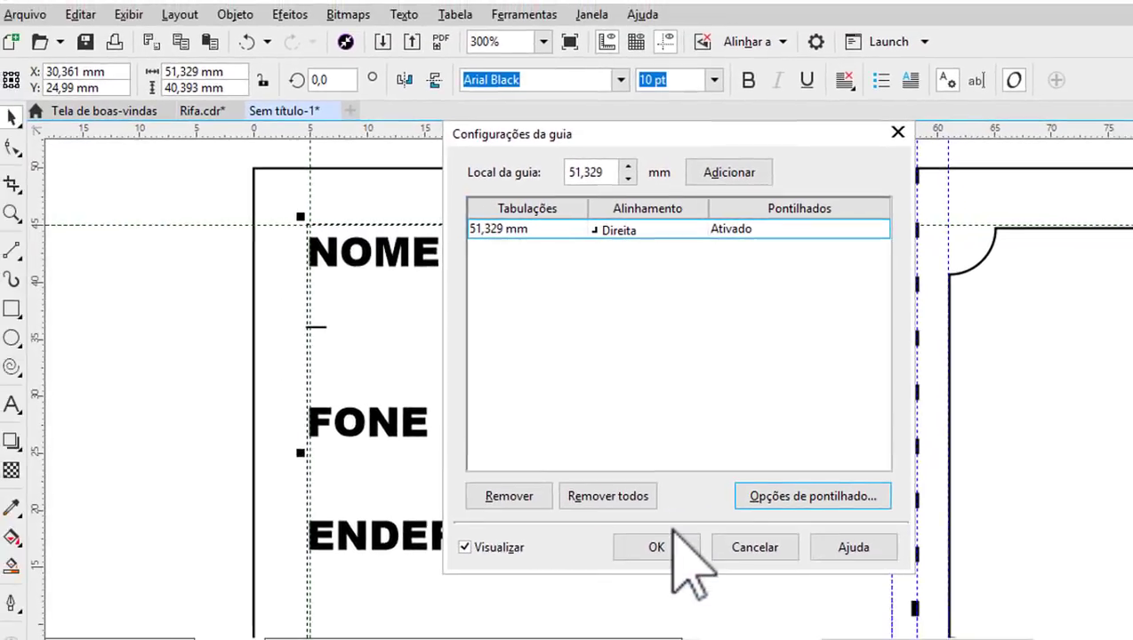
pyautogui.click(659, 544)
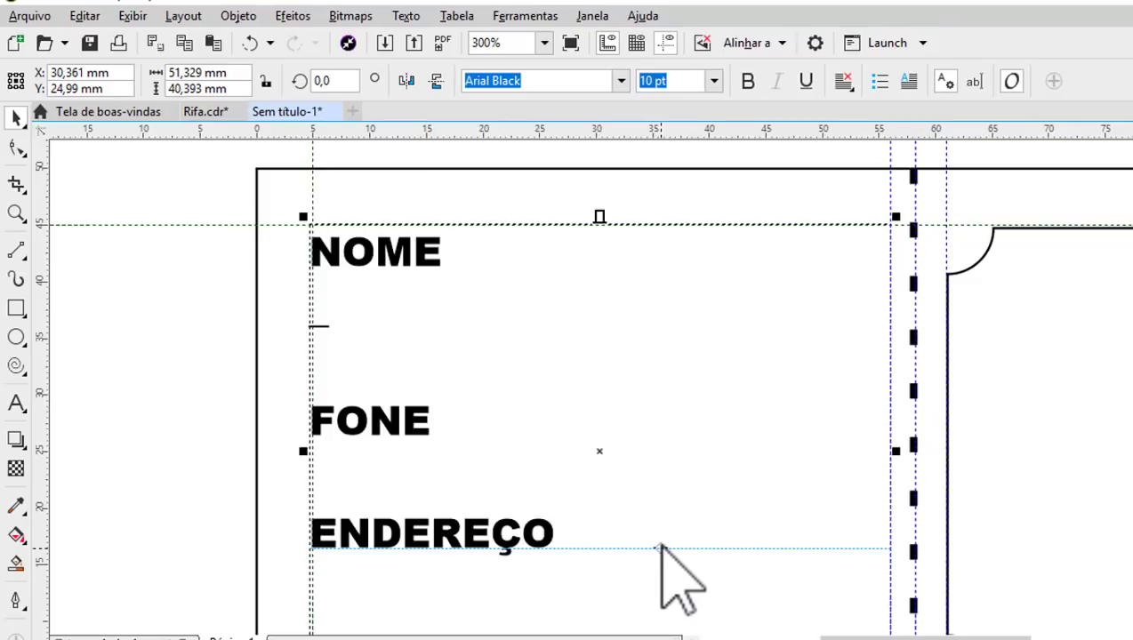
# Insert a tab after NOME to run an underscore leader line to the frame's edge.
pyautogui.click(16, 405)
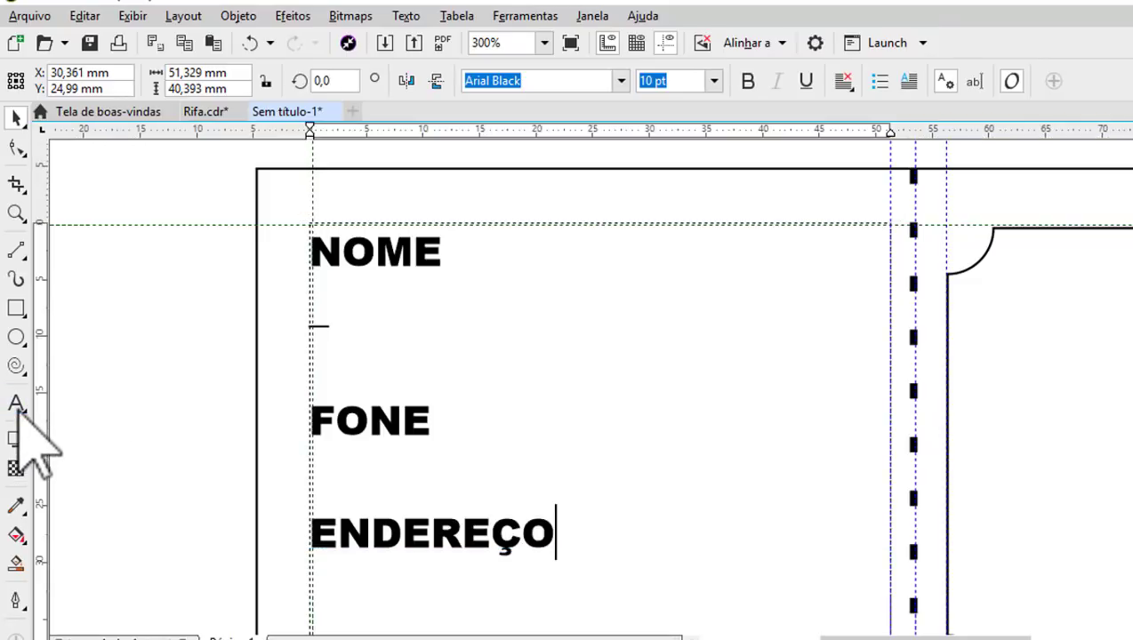
pyautogui.click(445, 258)
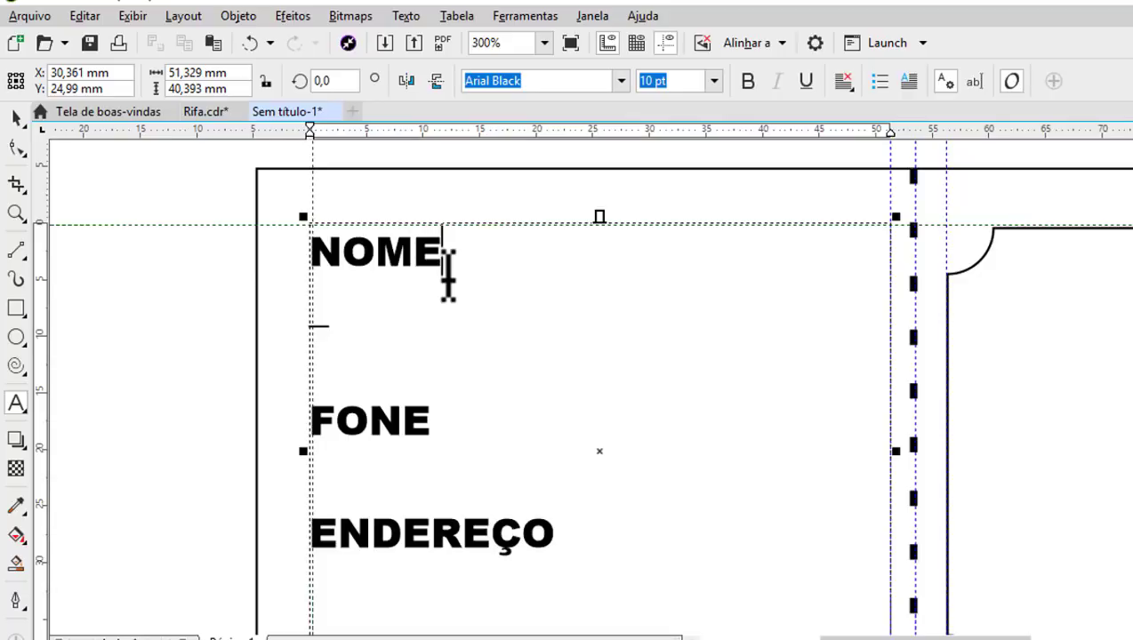
pyautogui.press('Tab')
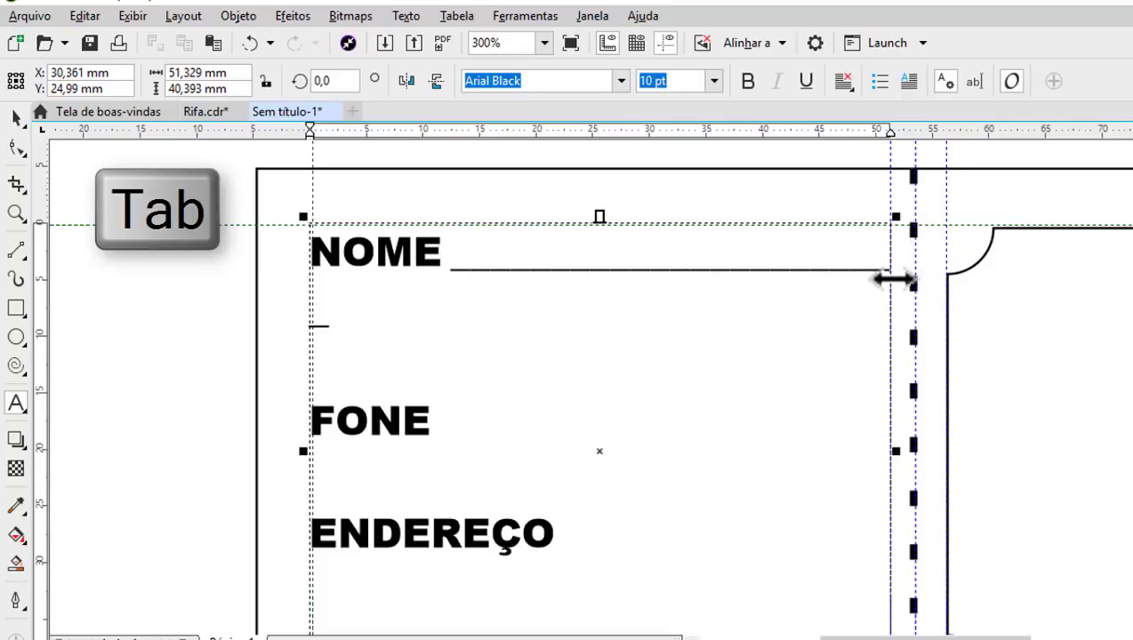
pyautogui.scroll(-1, 854, 316)
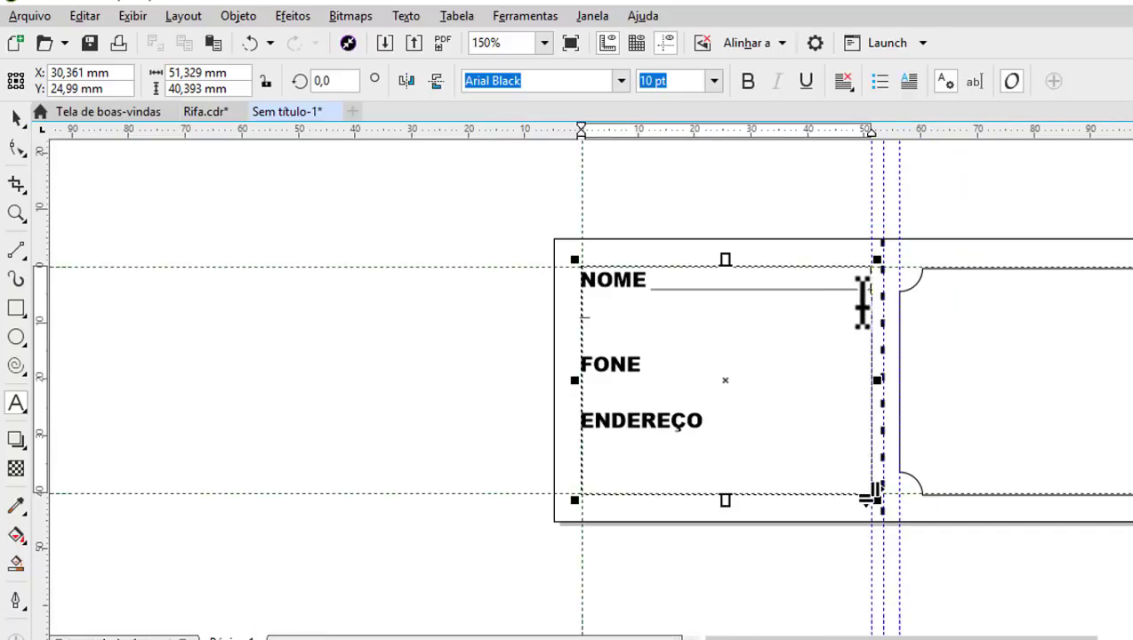
pyautogui.scroll(1, 863, 299)
pyautogui.scroll(1, 872, 291)
pyautogui.scroll(-1, 874, 294)
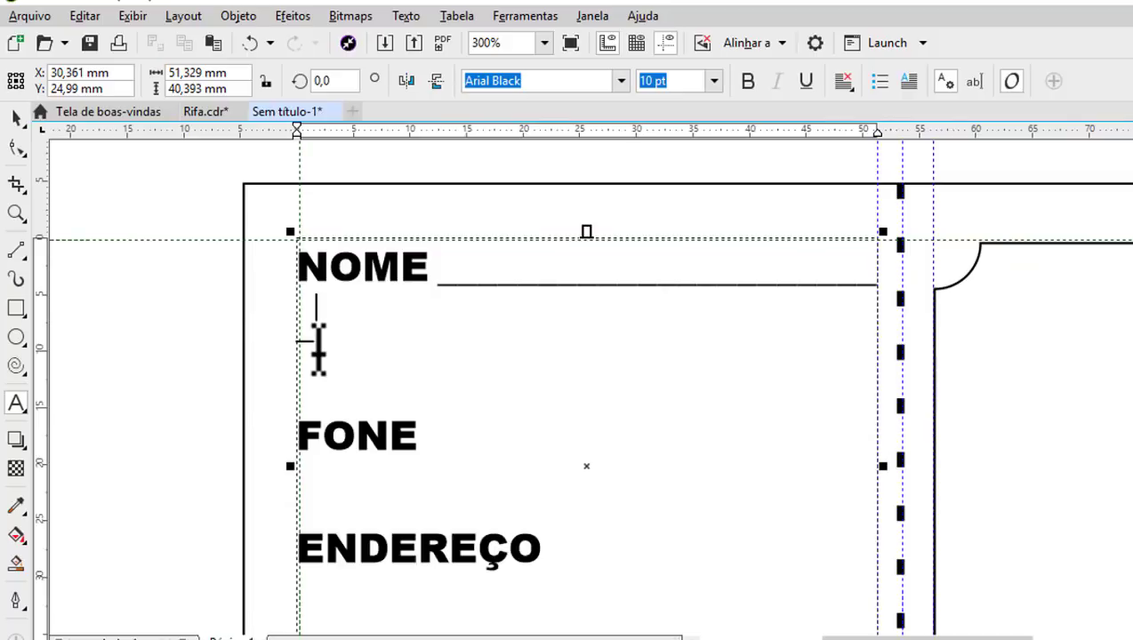
# Type an underscore line on the empty line under NOME and finish editing the text.
pyautogui.click(342, 362)
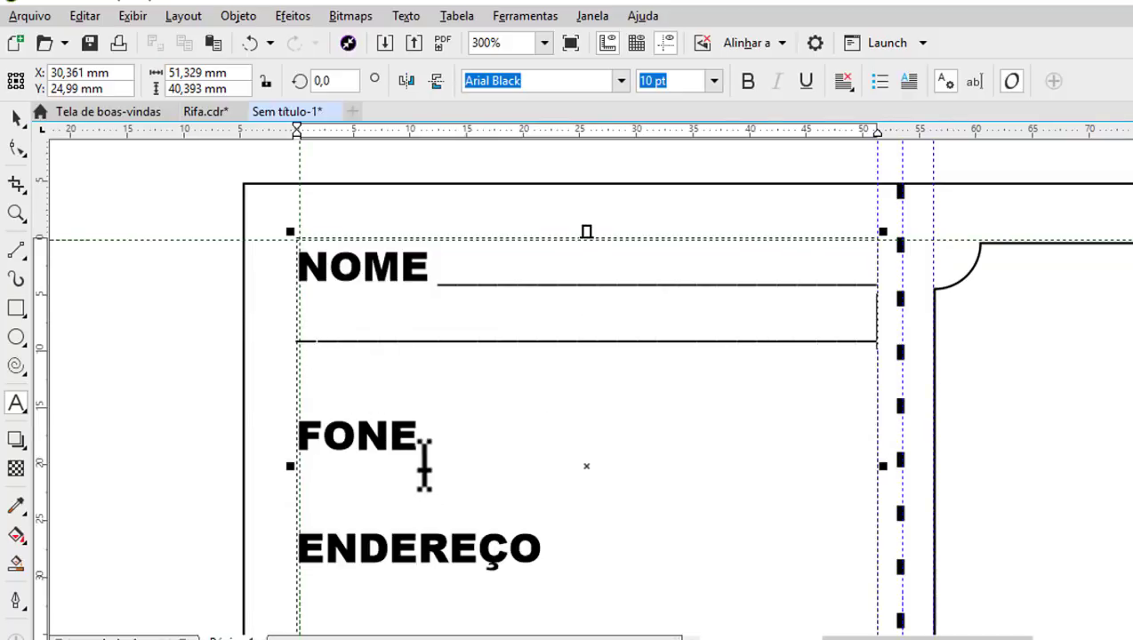
pyautogui.write(' _______________________')
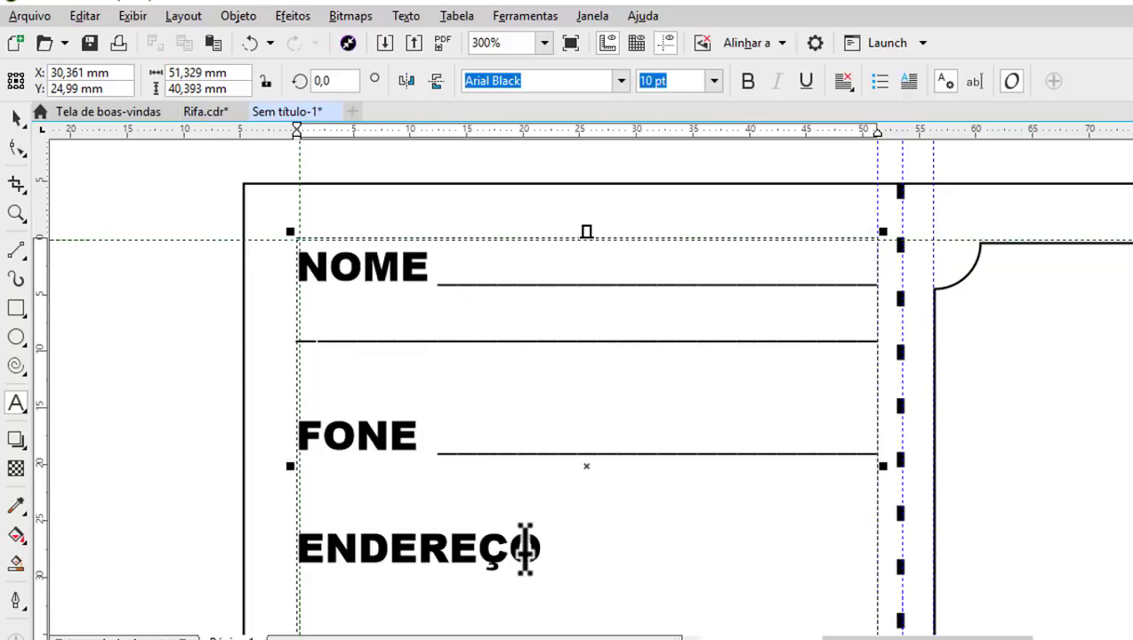
pyautogui.write(' ________________')
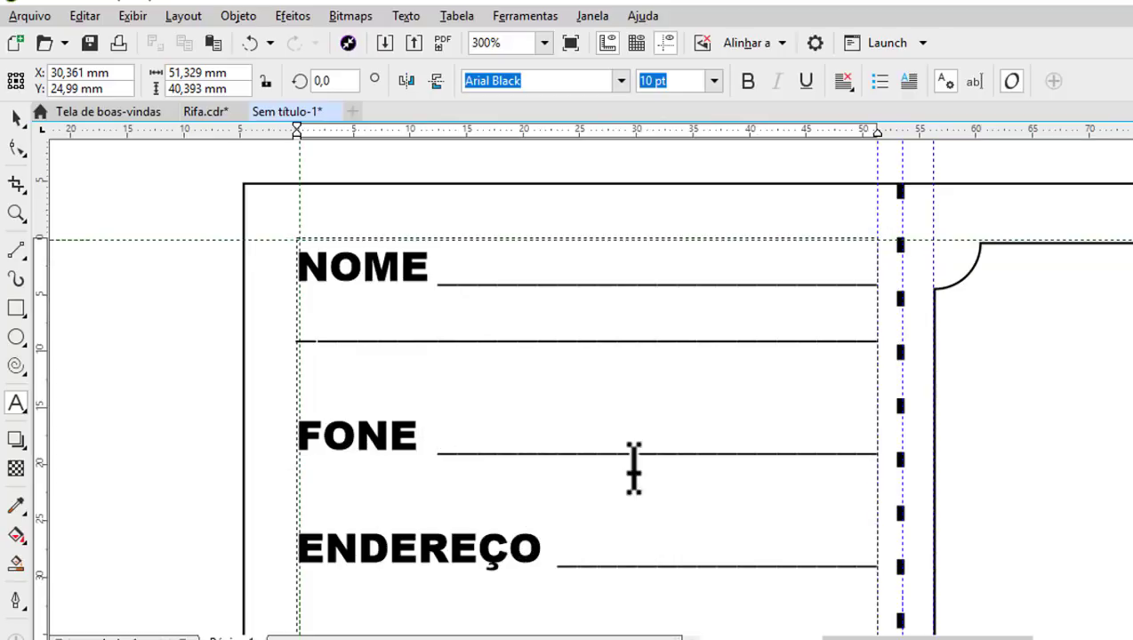
pyautogui.scroll(-2, 633, 468)
pyautogui.scroll(2, 714, 536)
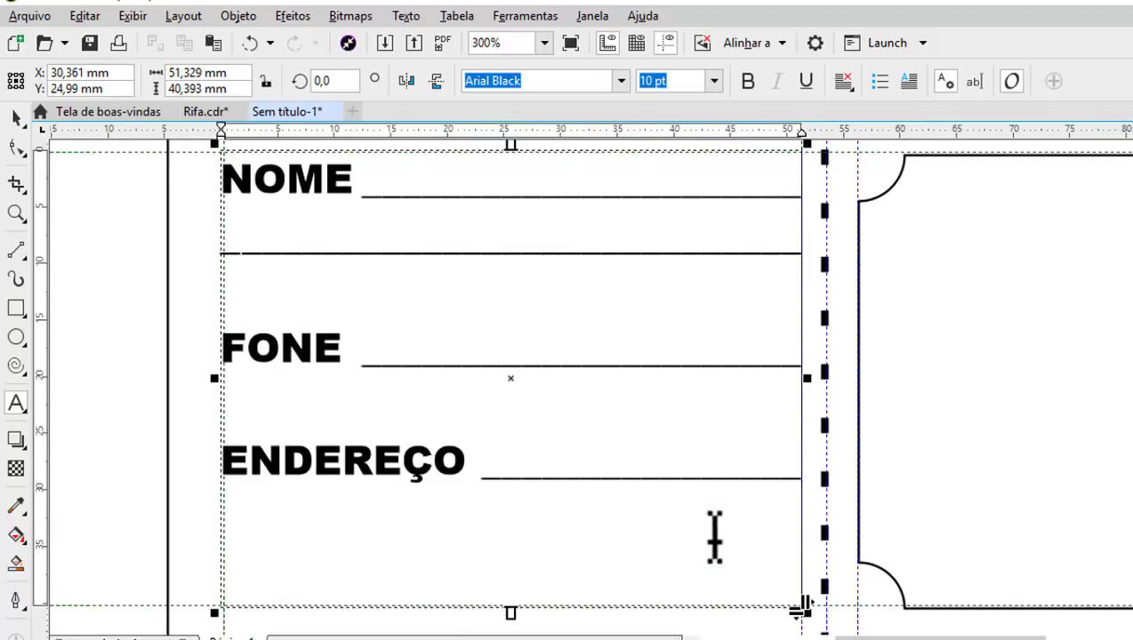
pyautogui.click(17, 120)
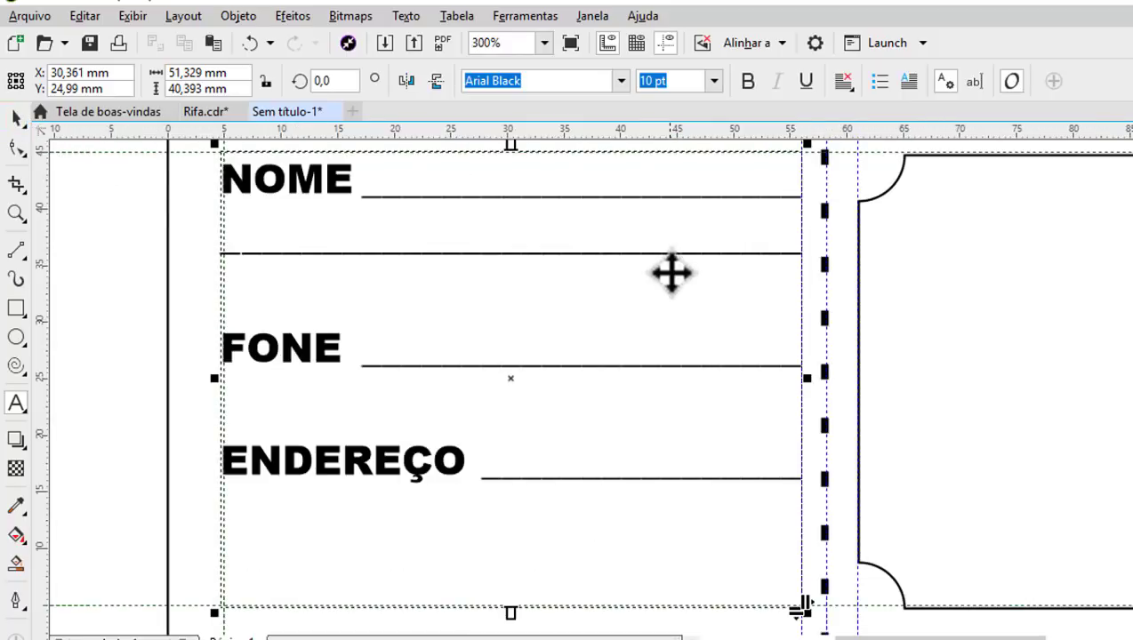
pyautogui.scroll(-2, 698, 260)
pyautogui.scroll(2, 726, 243)
pyautogui.scroll(2, 736, 235)
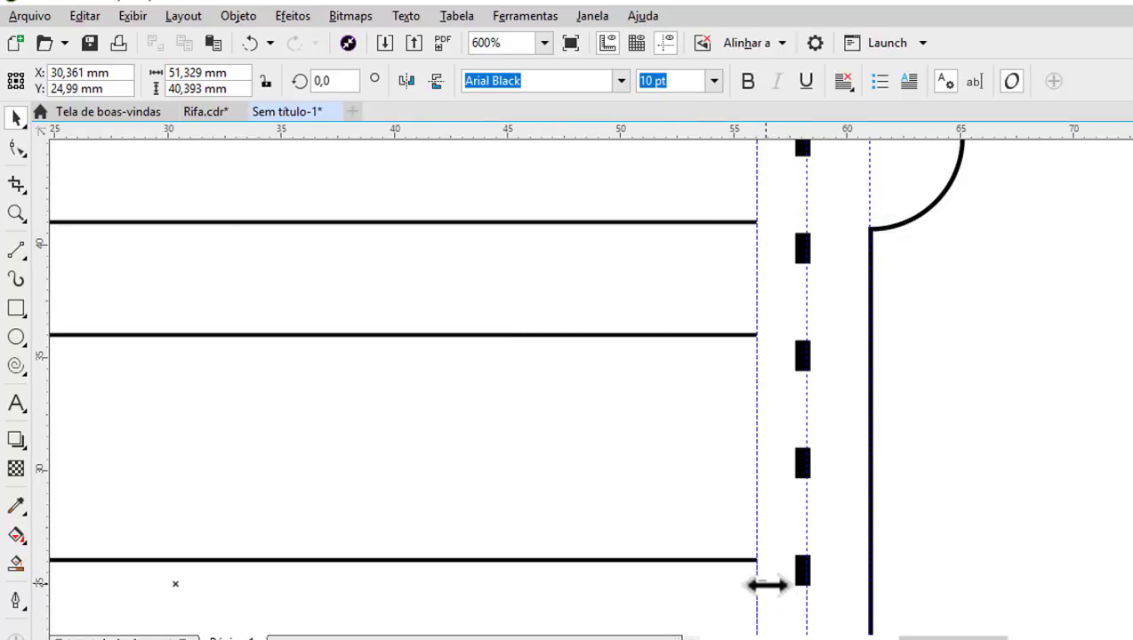
pyautogui.scroll(-2, 725, 258)
pyautogui.scroll(2, 711, 507)
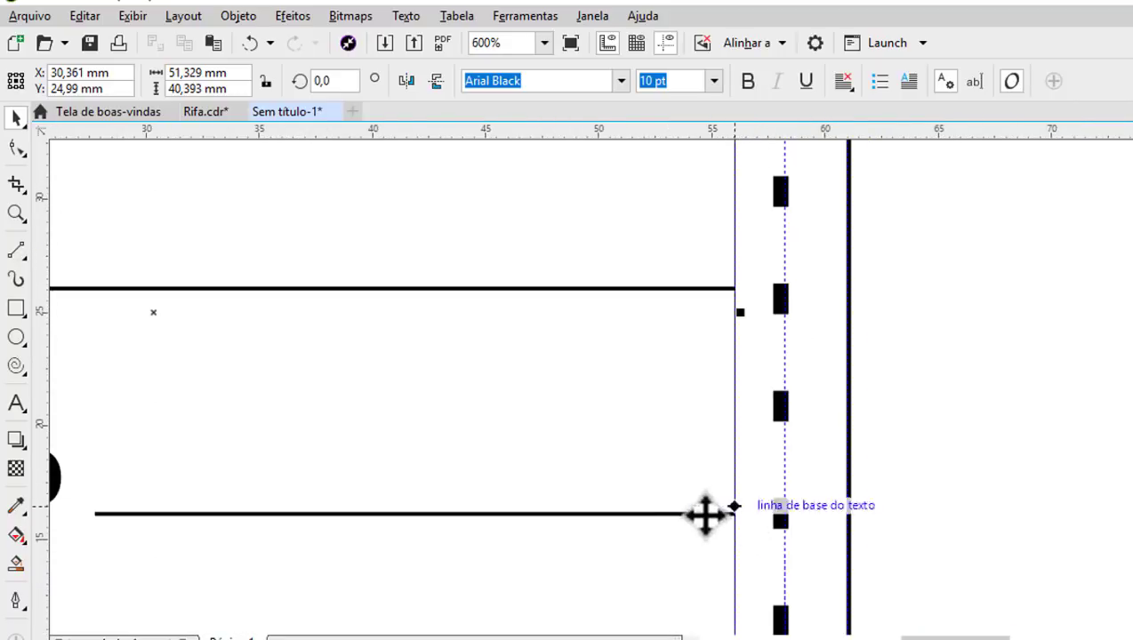
pyautogui.scroll(-2, 756, 480)
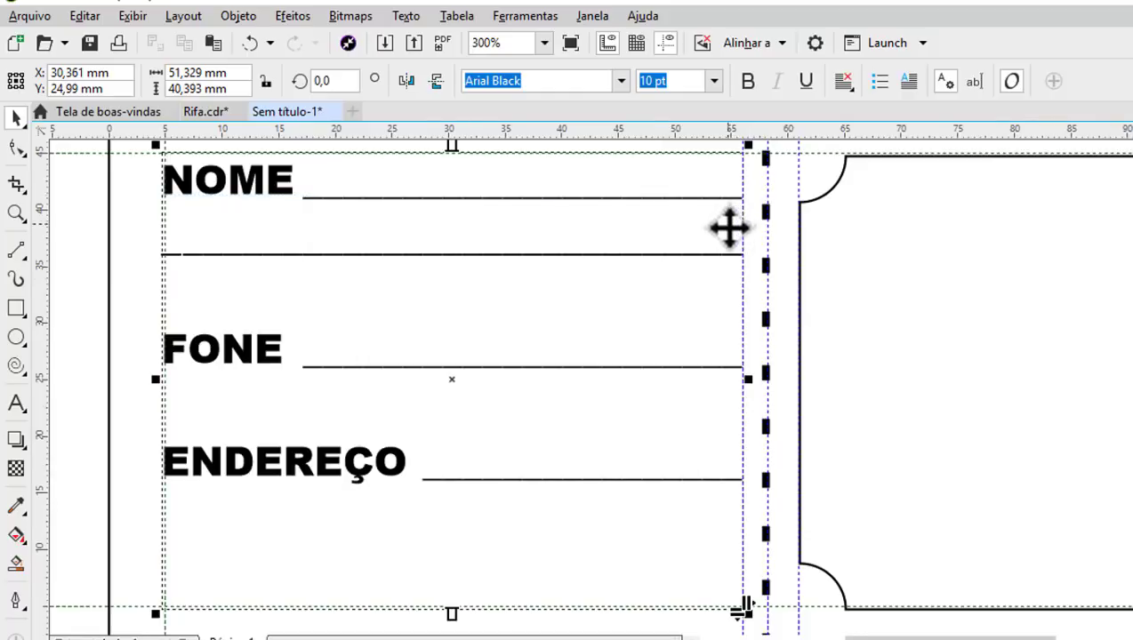
pyautogui.scroll(-2, 729, 229)
pyautogui.press('z')
pyautogui.scroll(1, 613, 195)
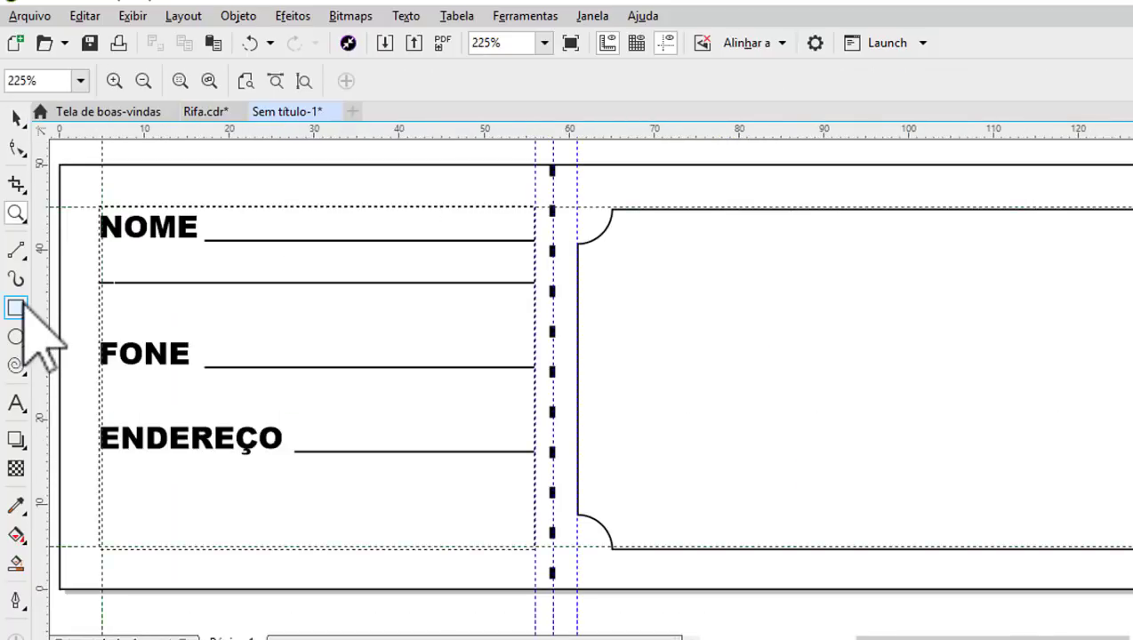
# Draw a narrow rectangle below the ENDEREÇO line and shift it right.
pyautogui.click(18, 308)
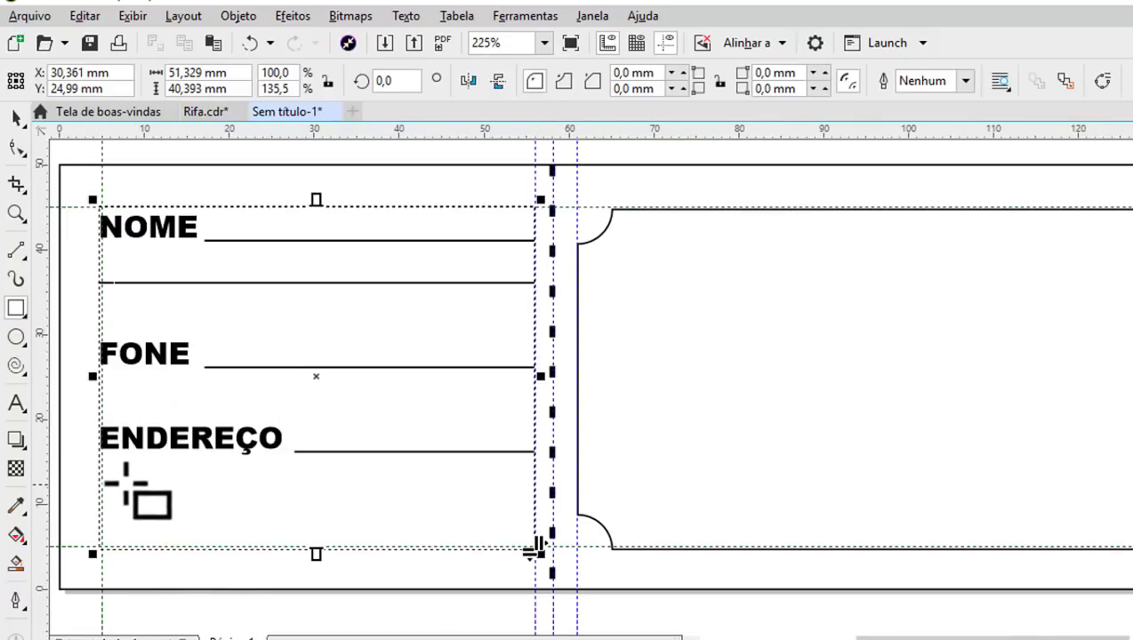
pyautogui.moveTo(122, 481); pyautogui.dragTo(386, 540)
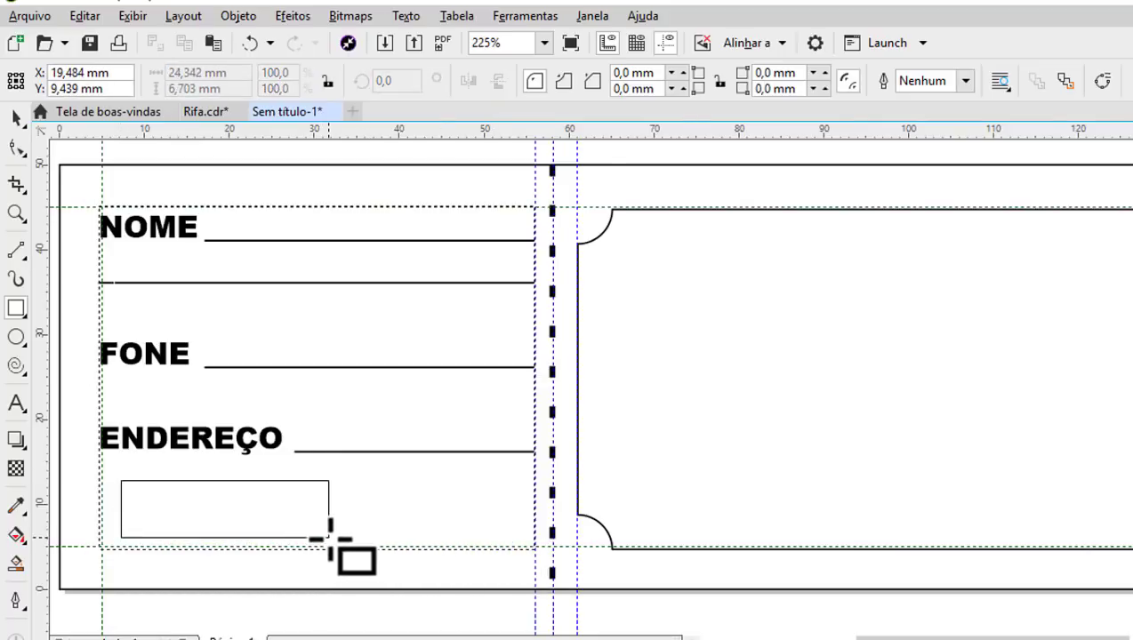
pyautogui.moveTo(385, 540); pyautogui.dragTo(306, 535)
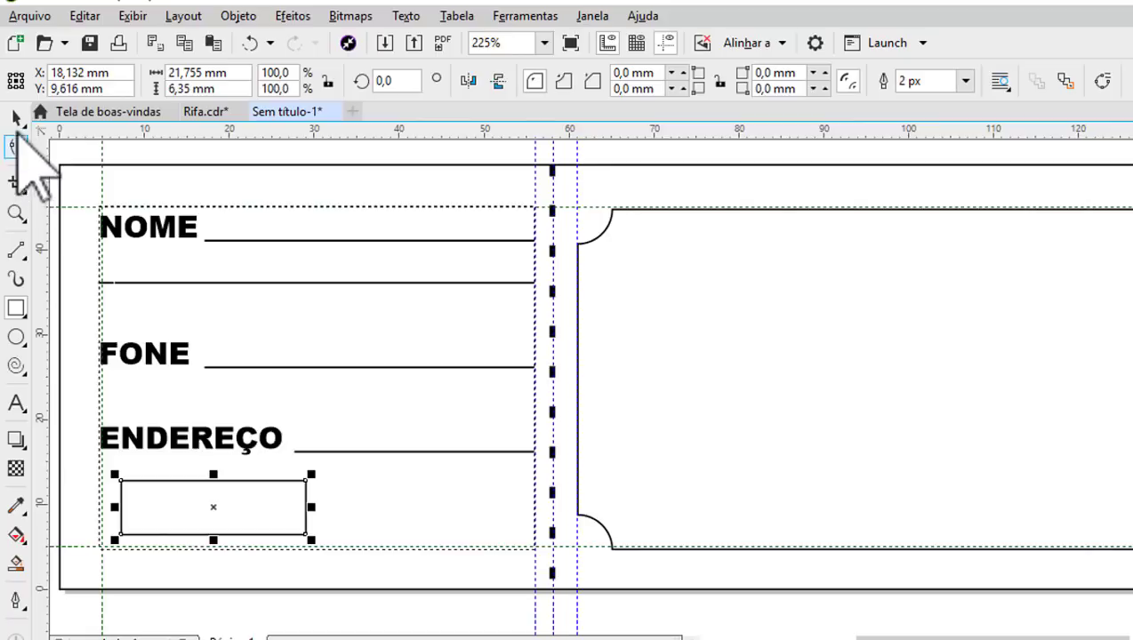
pyautogui.press('space')
pyautogui.moveTo(215, 506); pyautogui.dragTo(303, 510)
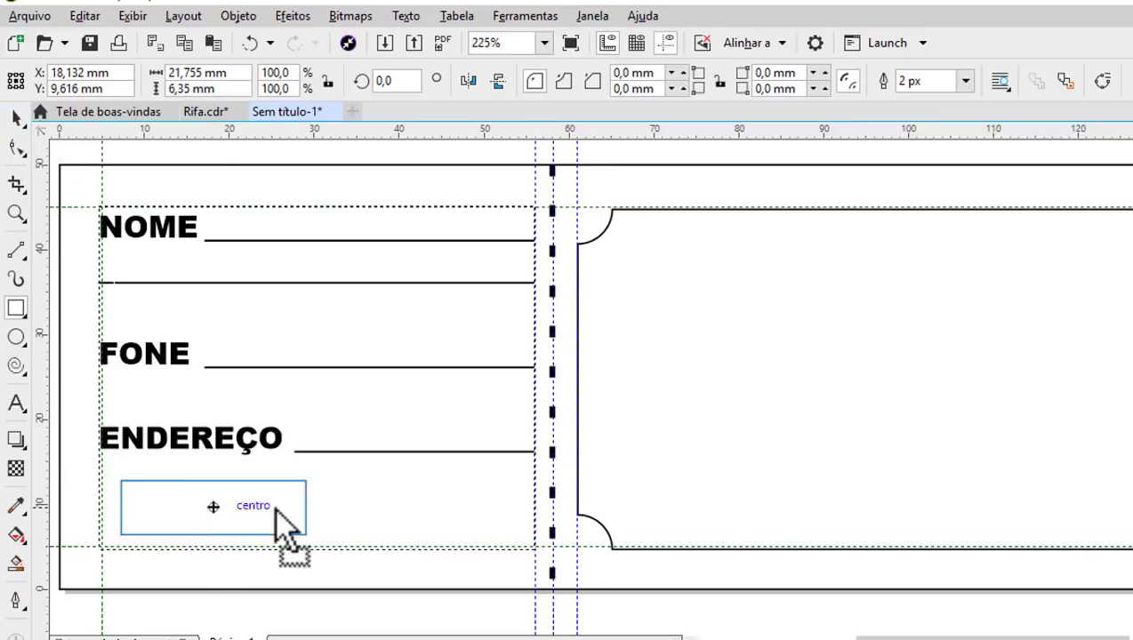
# Round the rectangle into a 21,755 × 6,35 mm pill with 3,175 mm corners and nudge it into place.
pyautogui.click(17, 147)
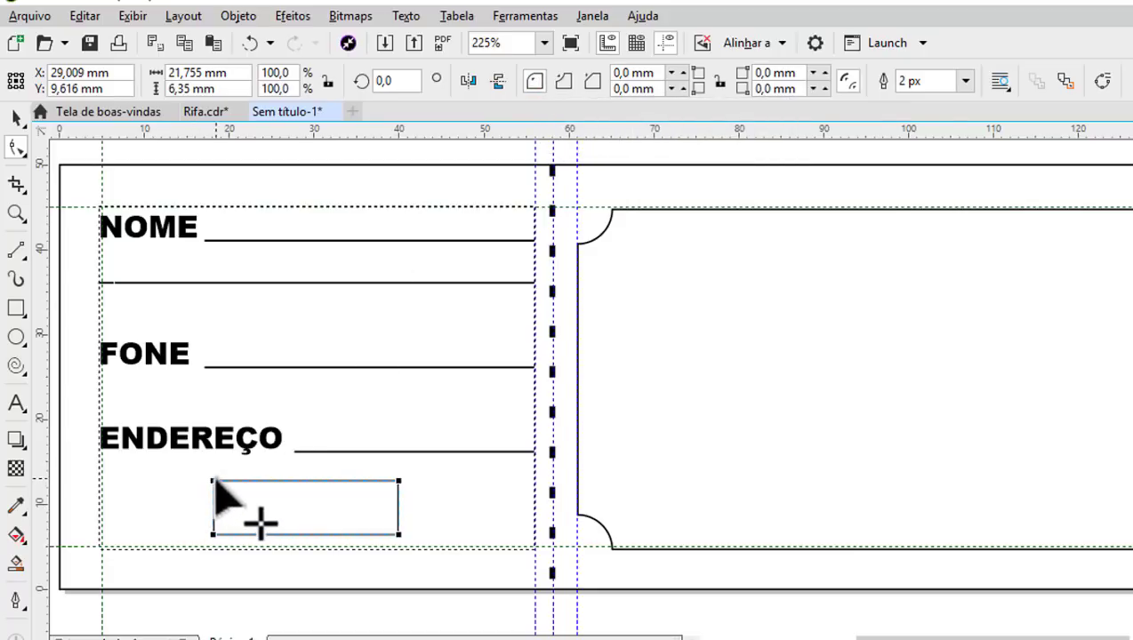
pyautogui.moveTo(214, 483); pyautogui.dragTo(235, 500)
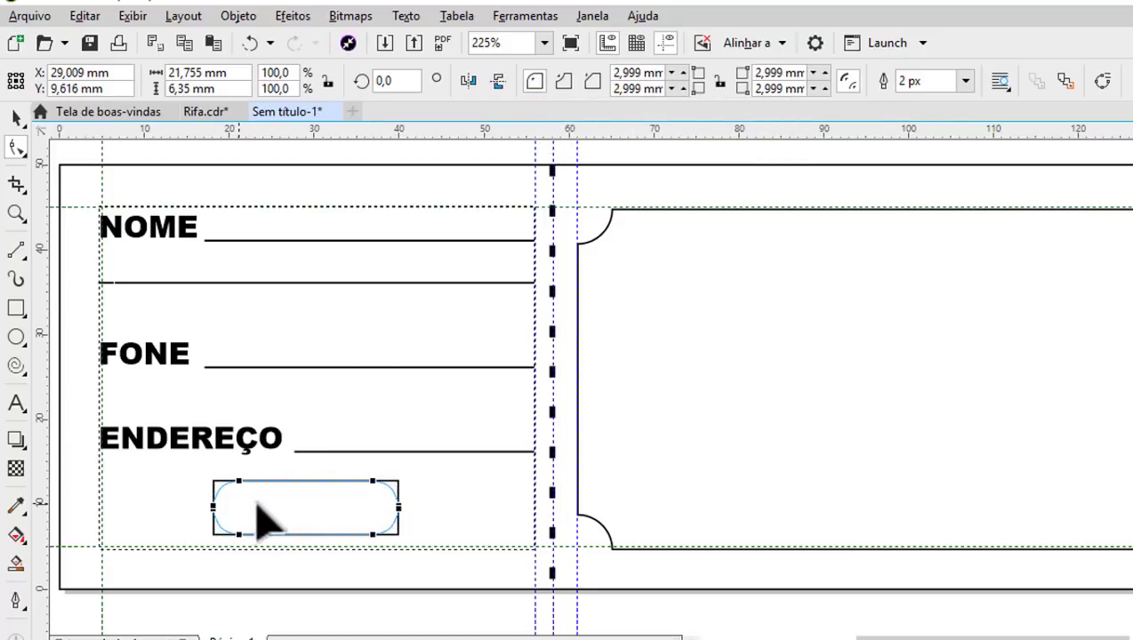
pyautogui.scroll(-3, 458, 515)
pyautogui.click(16, 117)
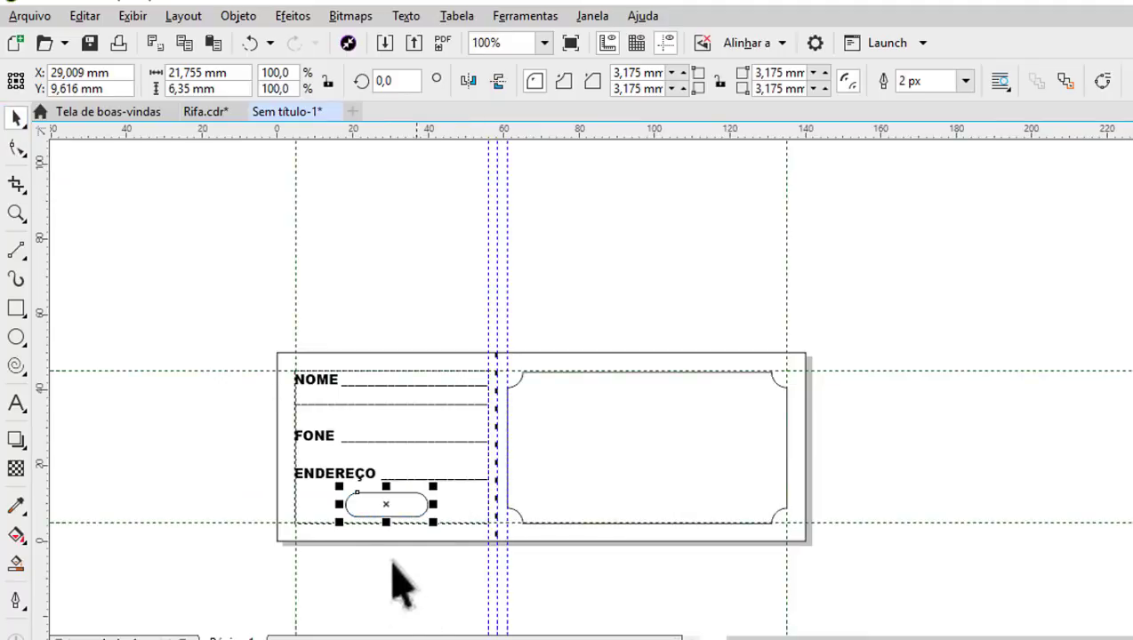
pyautogui.scroll(2, 366, 518)
pyautogui.scroll(2, 360, 499)
pyautogui.moveTo(439, 464); pyautogui.dragTo(463, 498)
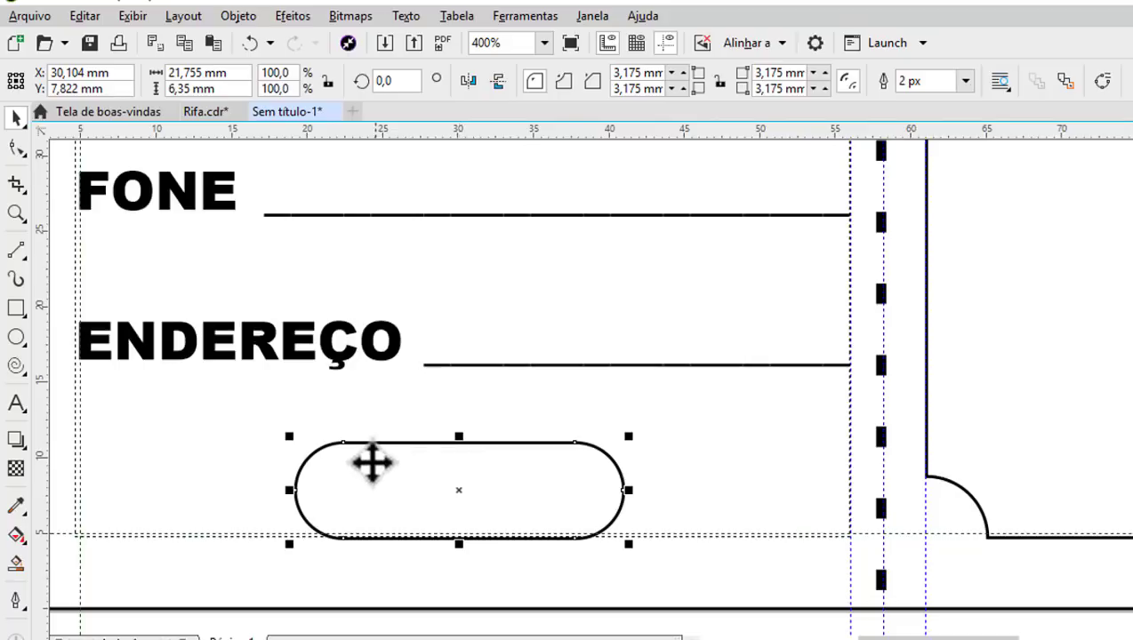
# Undo a stray N accidentally typed into the ENDEREÇO label.
pyautogui.scroll(-2, 418, 480)
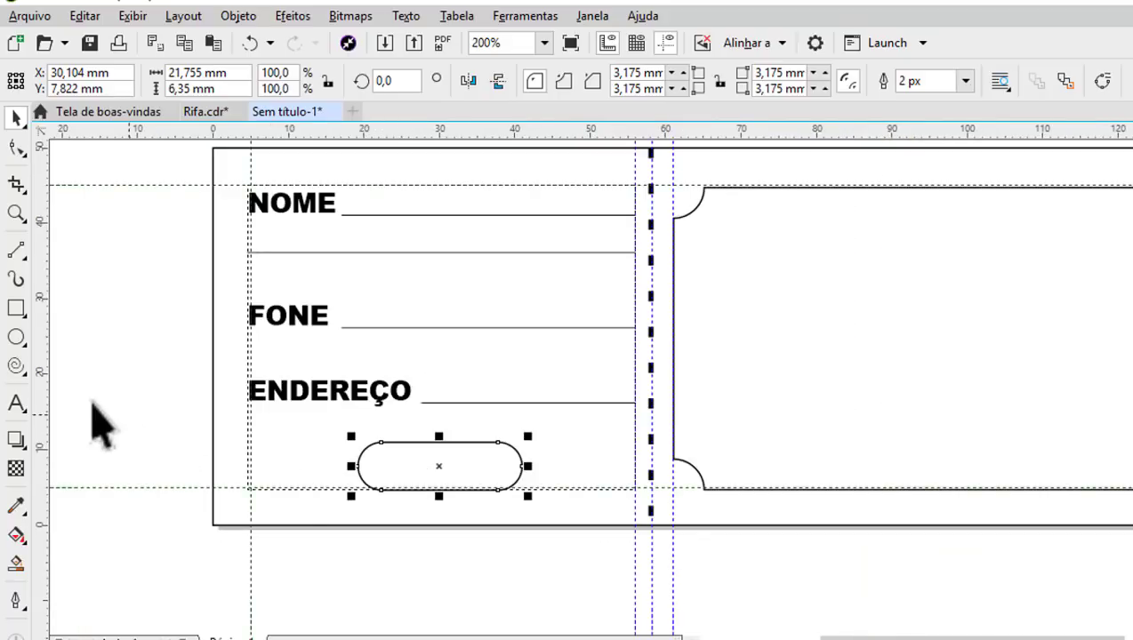
pyautogui.click(16, 403)
pyautogui.scroll(2, 399, 484)
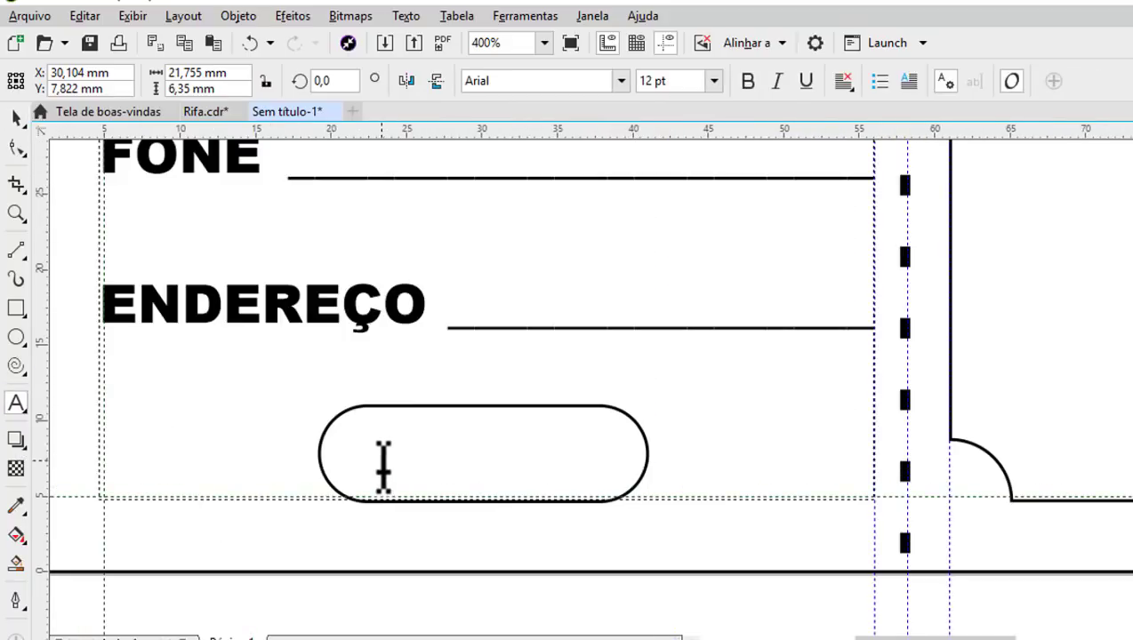
pyautogui.click(382, 464)
pyautogui.write('N')
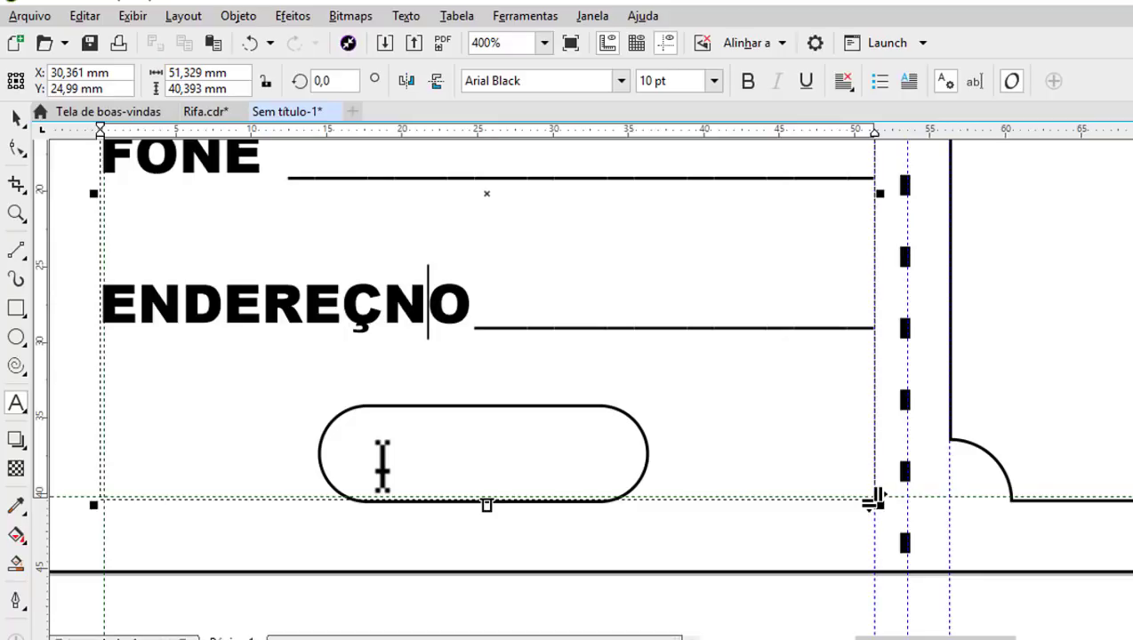
pyautogui.hotkey('ctrl', 'z')
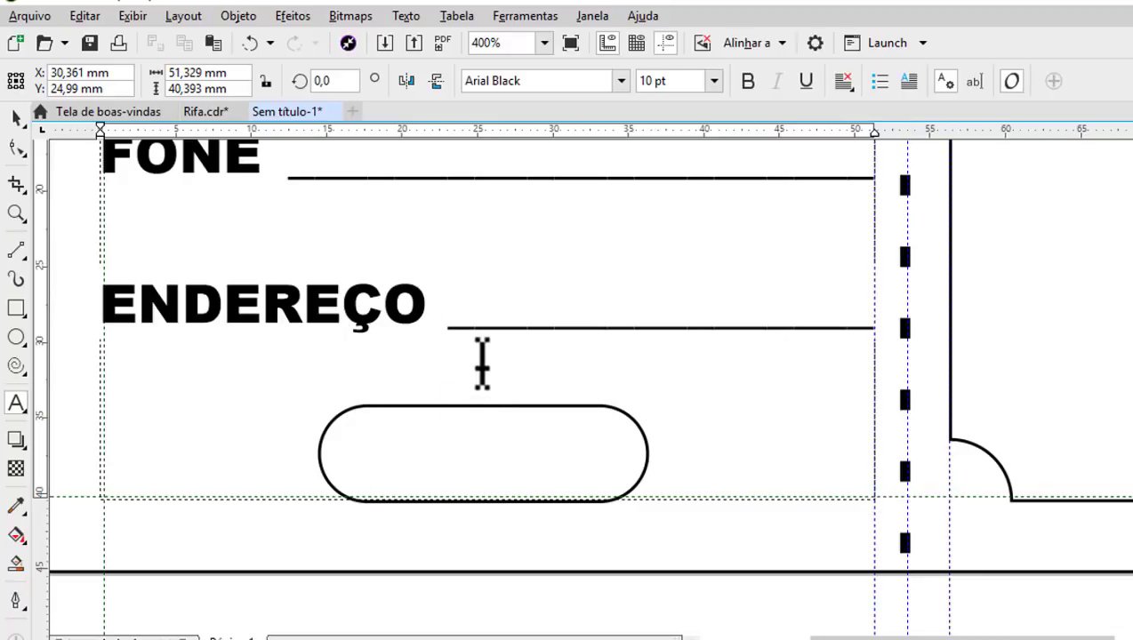
pyautogui.scroll(-2, 480, 391)
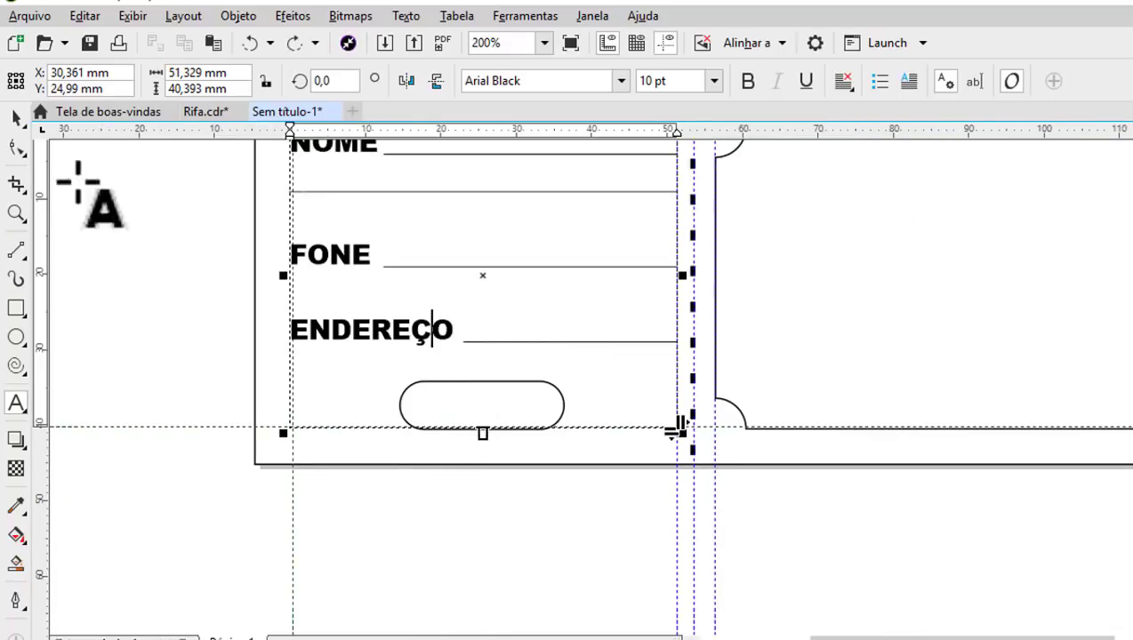
# Select the pill shape and move it below the ticket page.
pyautogui.click(16, 117)
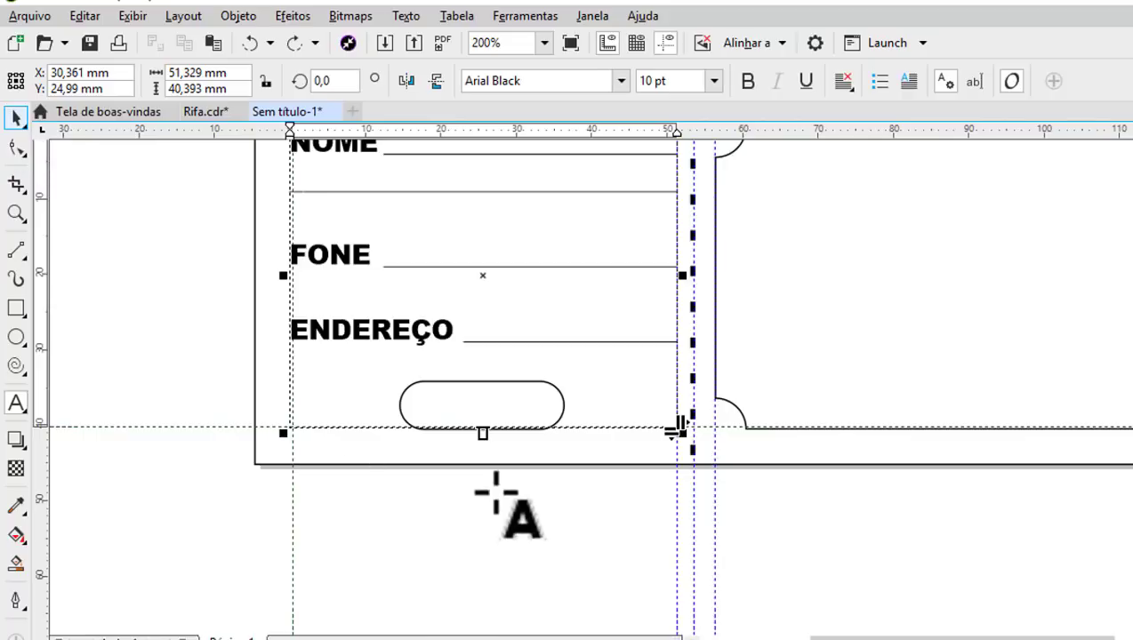
pyautogui.click(482, 435)
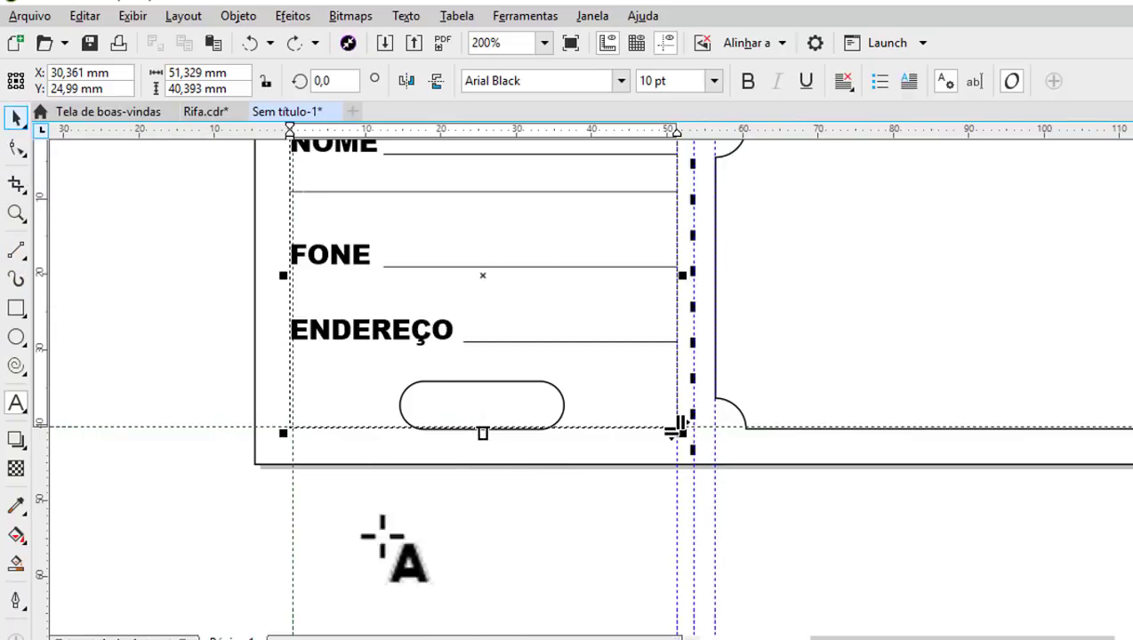
pyautogui.click(18, 118)
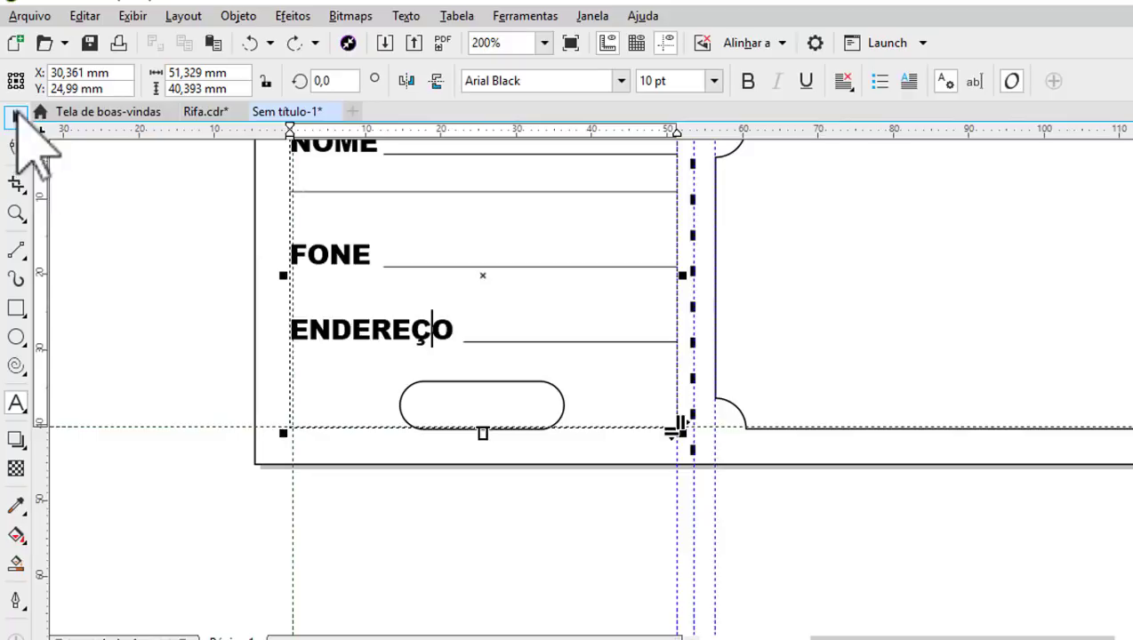
pyautogui.click(464, 553)
pyautogui.click(404, 400)
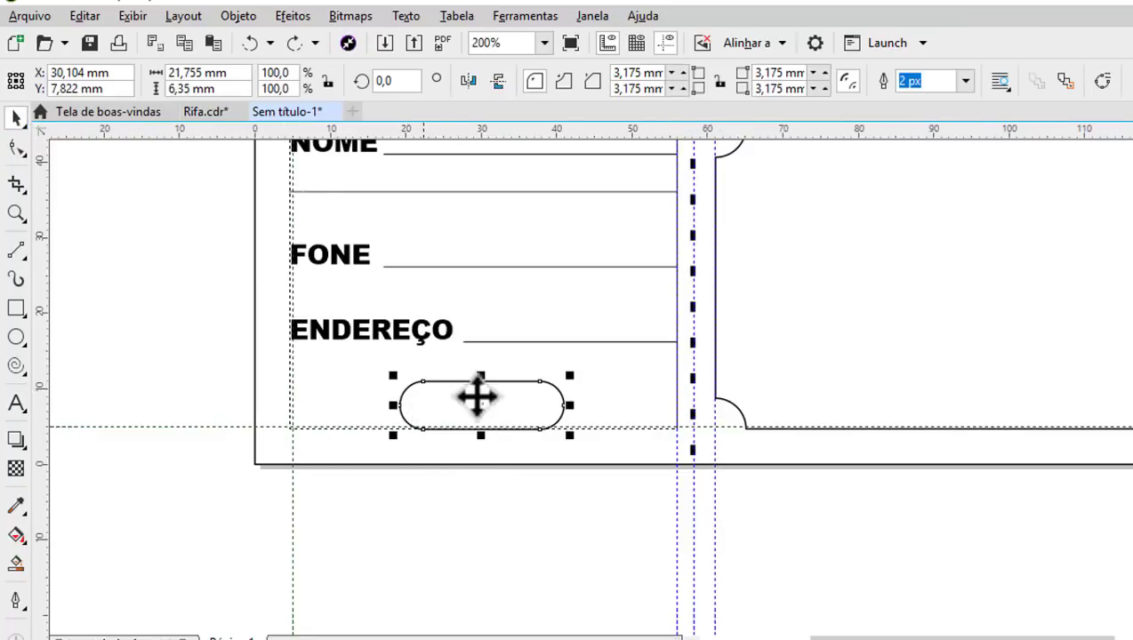
pyautogui.moveTo(480, 404); pyautogui.dragTo(478, 562)
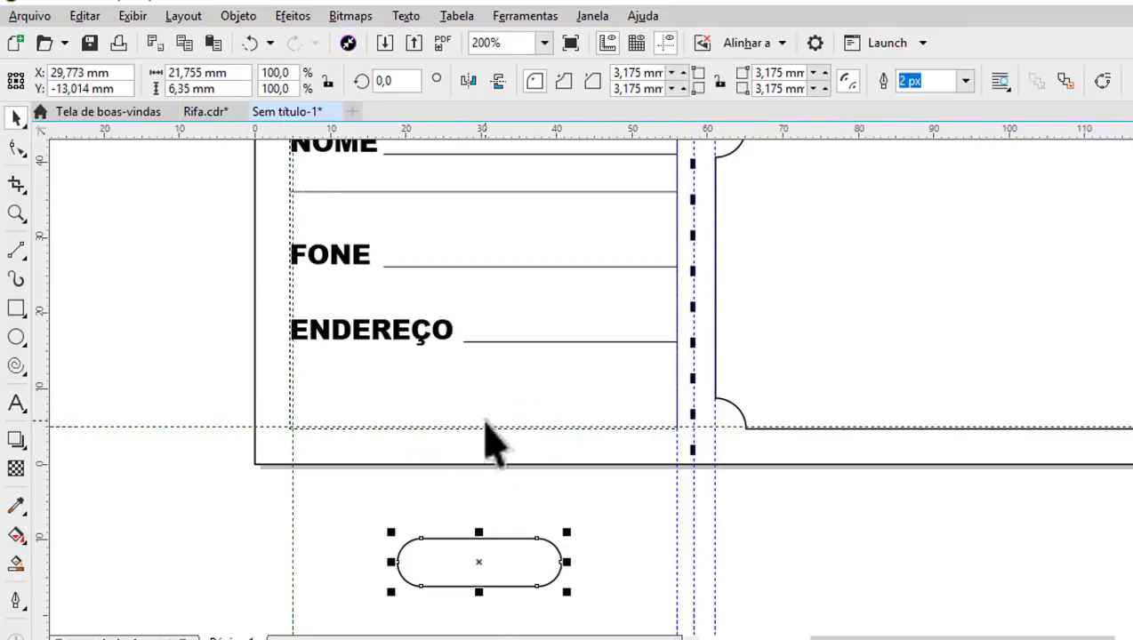
pyautogui.click(485, 427)
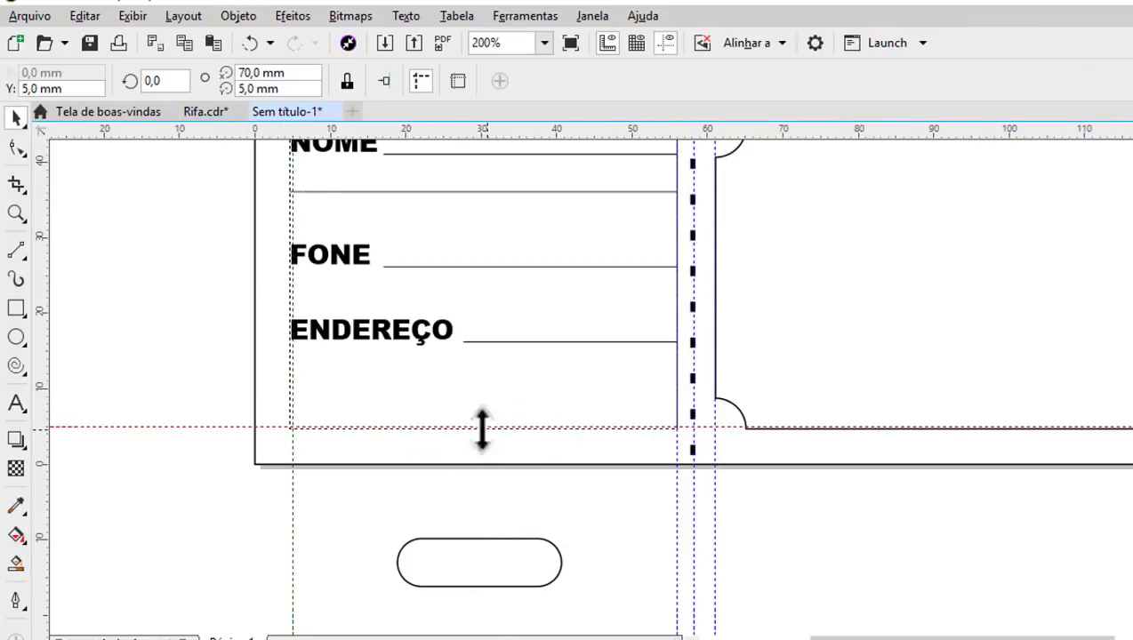
# Shorten the stub text frame to about 31,9 mm and move the pill just below ENDEREÇO.
pyautogui.click(425, 339)
pyautogui.moveTo(483, 436); pyautogui.dragTo(478, 373)
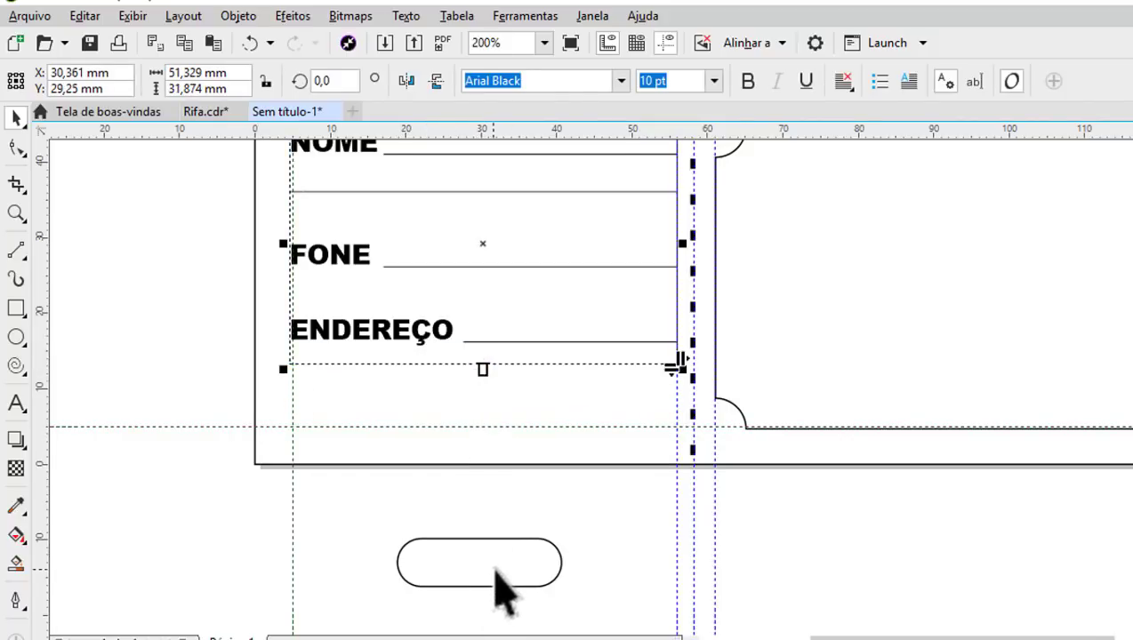
pyautogui.click(500, 585)
pyautogui.moveTo(475, 562)
pyautogui.mouseDown()
pyautogui.moveTo(500, 418)
pyautogui.moveTo(487, 401)
pyautogui.mouseUp()
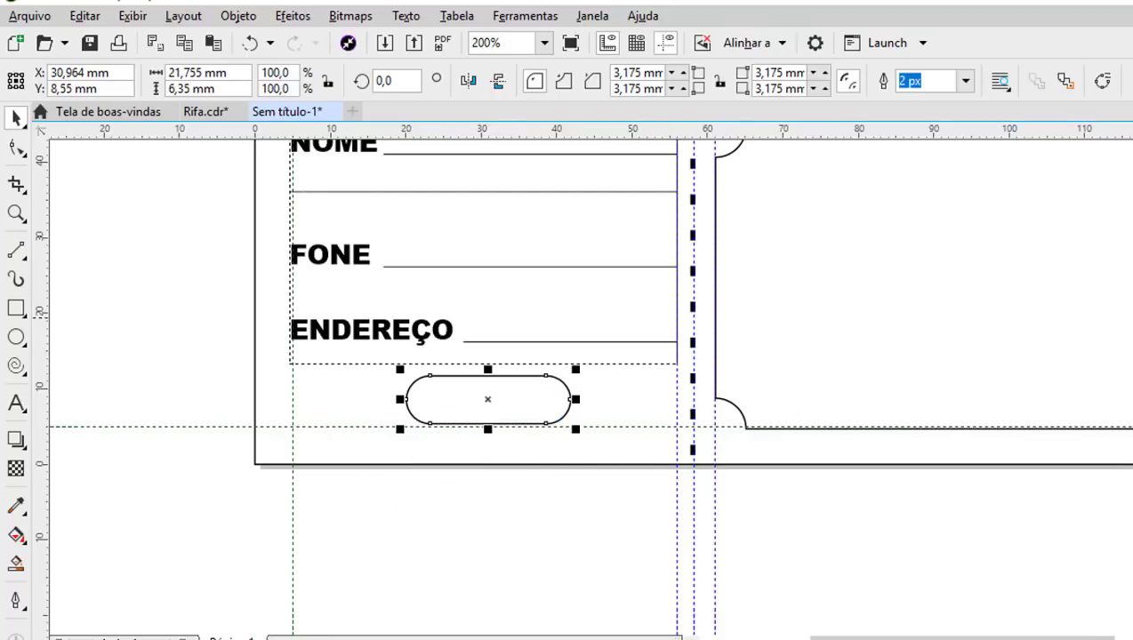
# Label the stub's pill box Nº in Arial Black, sized to fit inside it.
pyautogui.scroll(2, 525, 400)
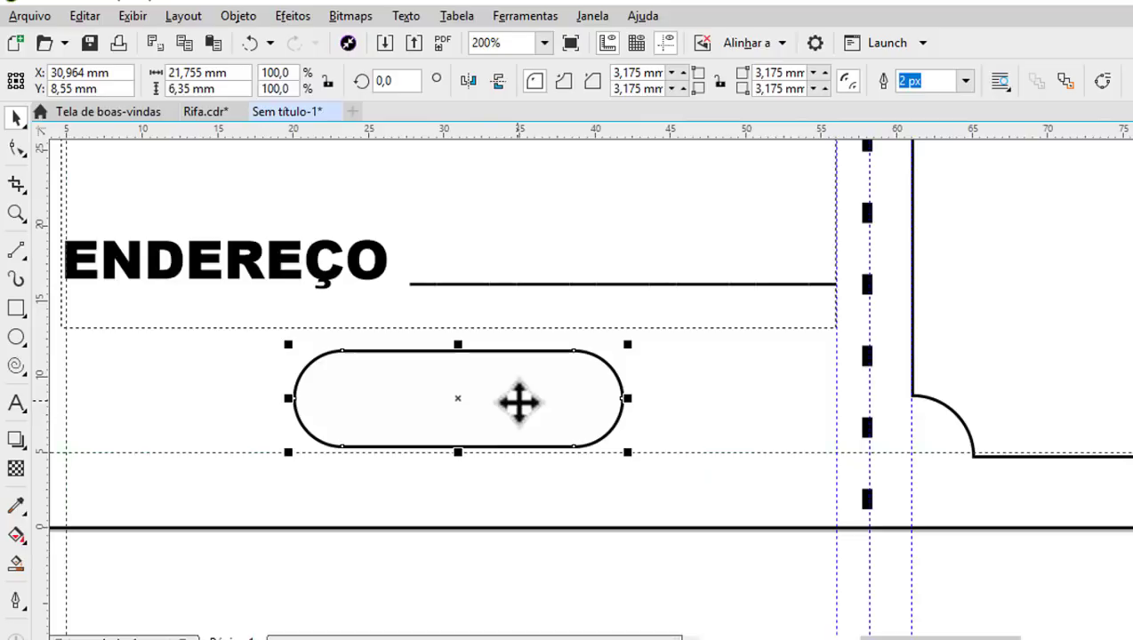
pyautogui.click(16, 402)
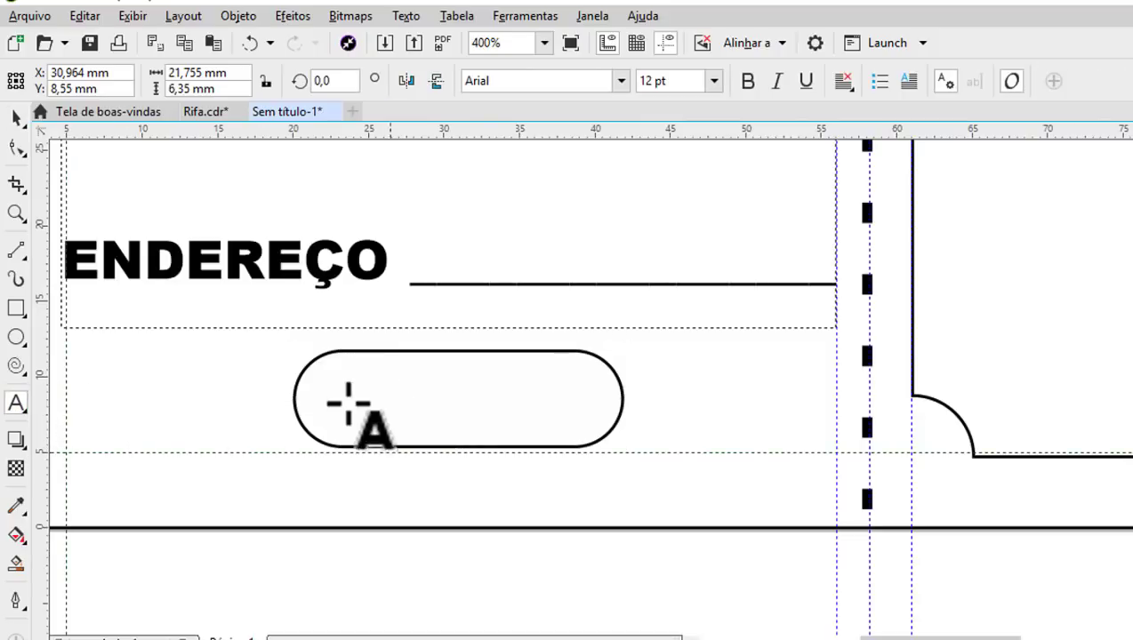
pyautogui.click(409, 444)
pyautogui.write('N')
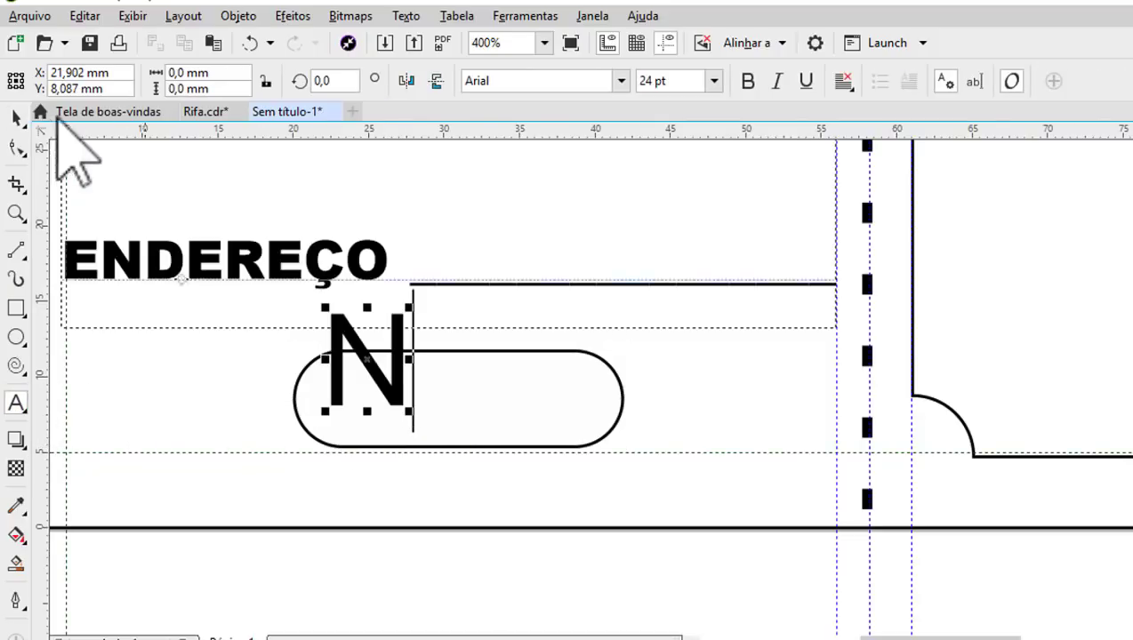
pyautogui.click(16, 117)
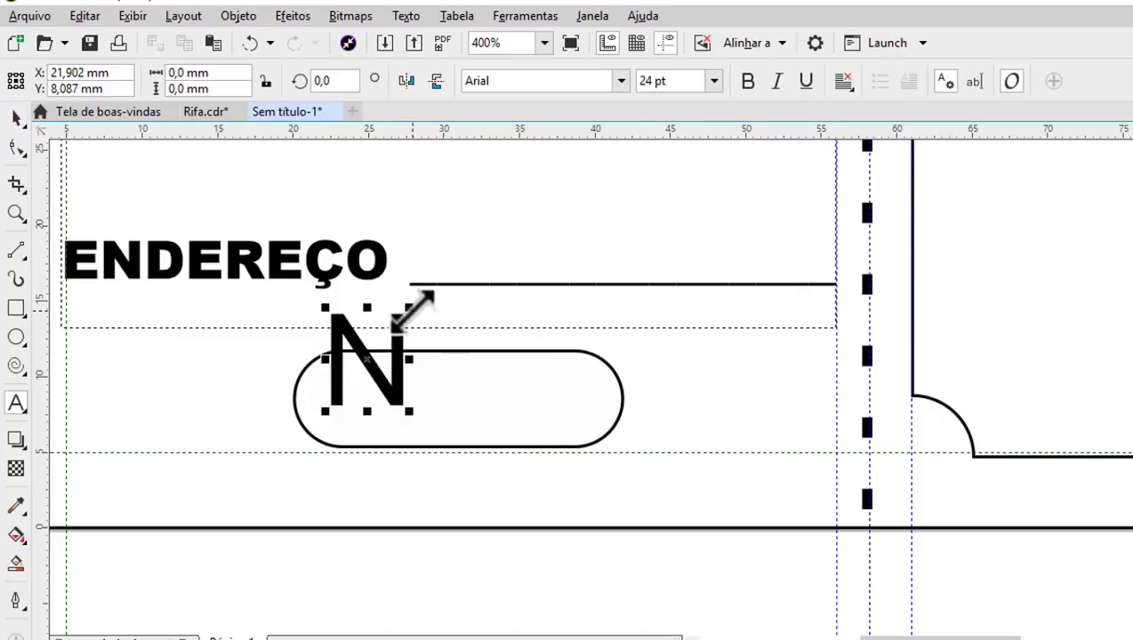
pyautogui.moveTo(395, 320); pyautogui.dragTo(357, 373)
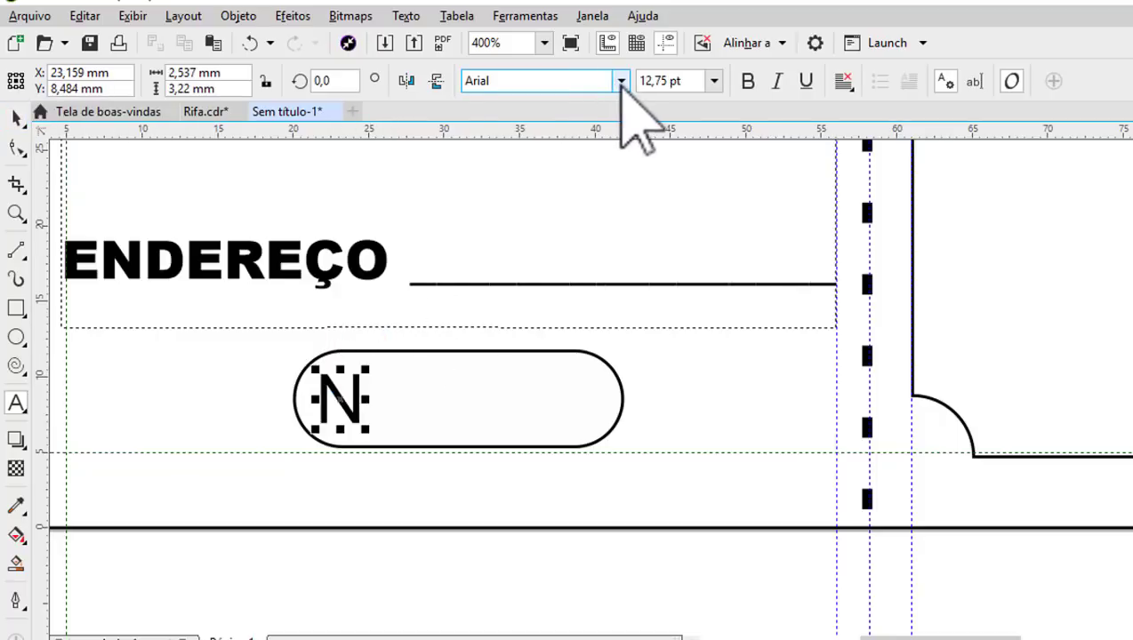
pyautogui.click(620, 81)
pyautogui.click(541, 144)
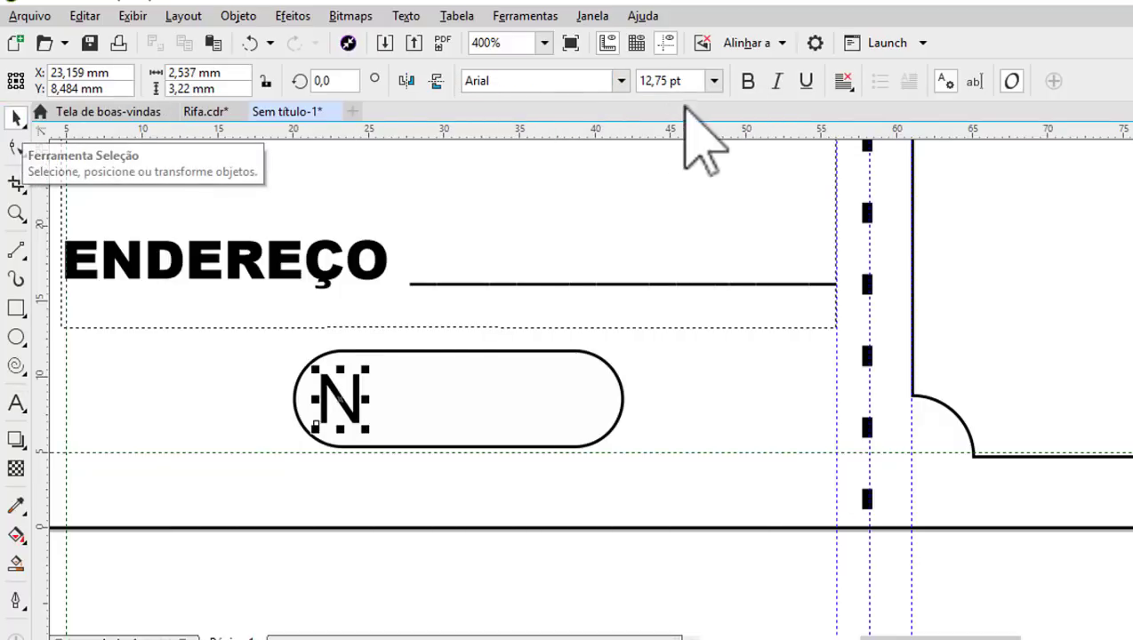
pyautogui.click(621, 82)
pyautogui.click(541, 144)
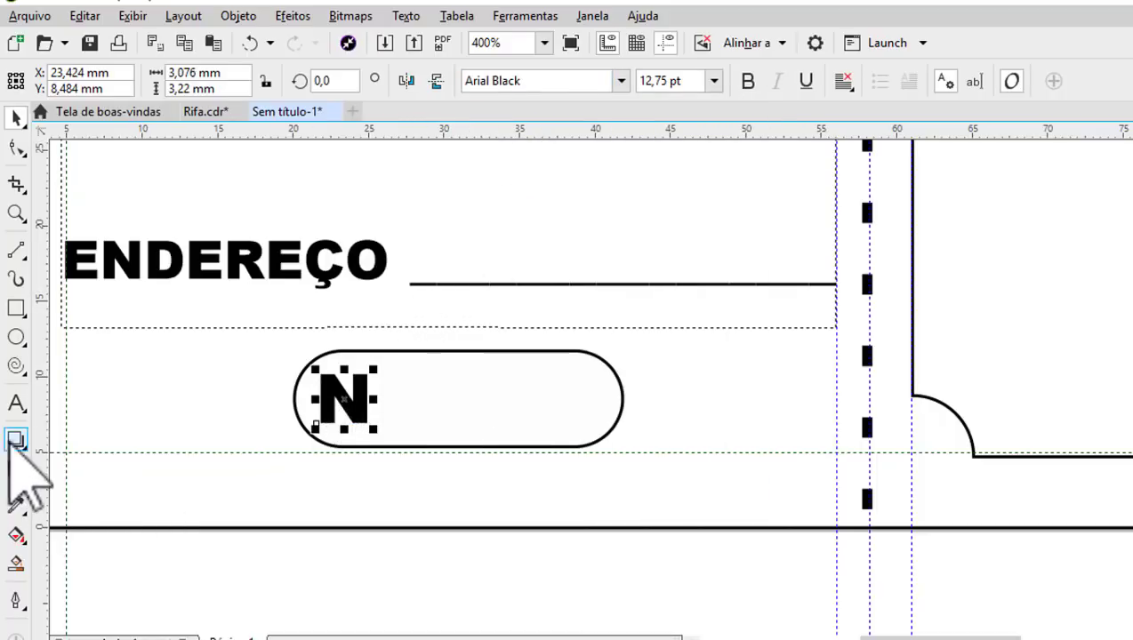
pyautogui.click(16, 403)
pyautogui.click(405, 402)
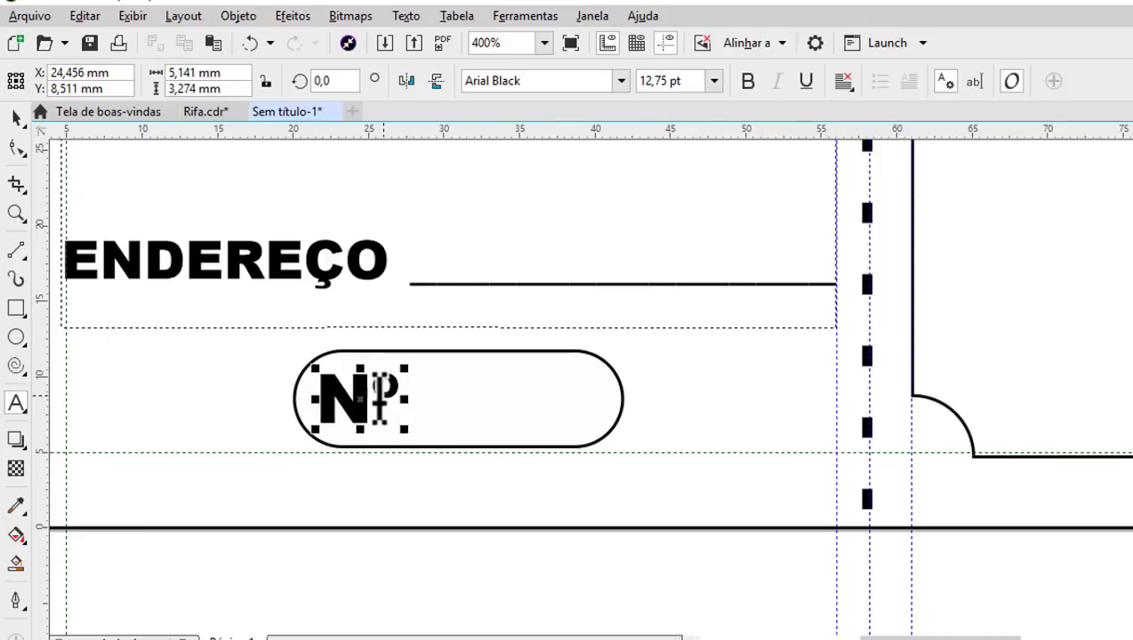
# Duplicate the Nº box with its label and place the copy at the main panel's lower right.
pyautogui.scroll(-1, 379, 400)
pyautogui.scroll(-1, 293, 422)
pyautogui.scroll(1, 689, 411)
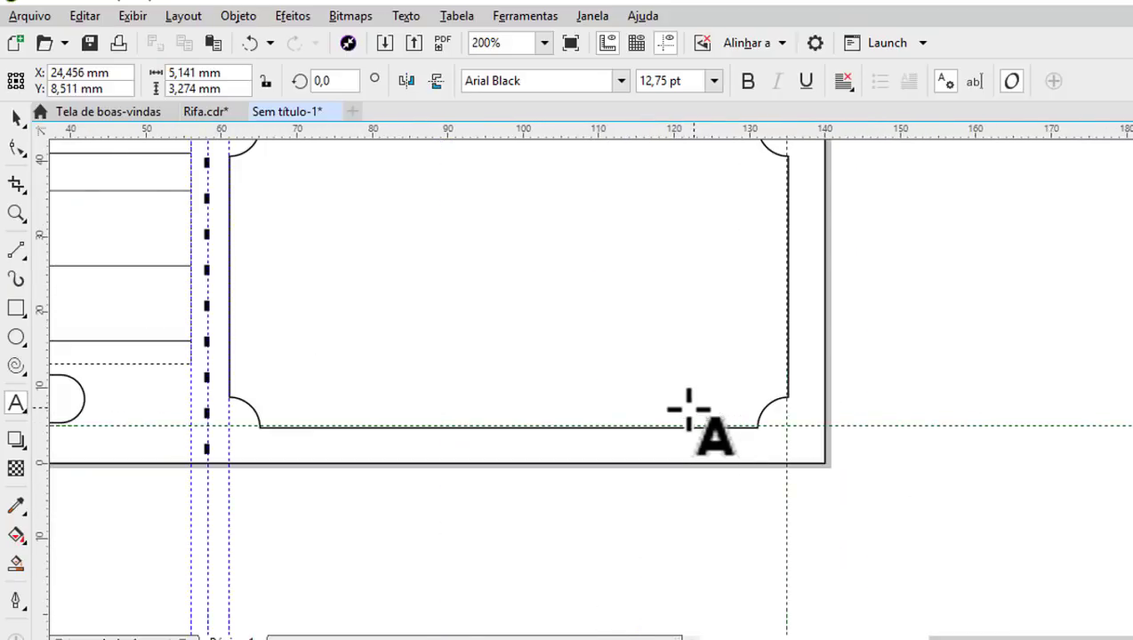
pyautogui.scroll(-1, 455, 382)
pyautogui.scroll(1, 214, 387)
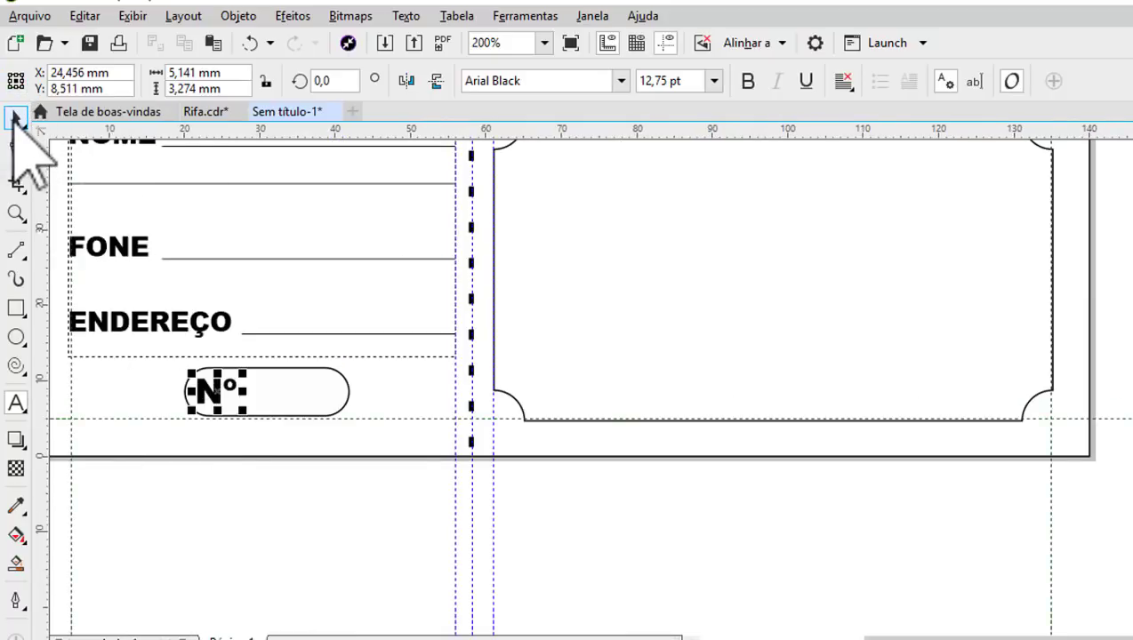
pyautogui.moveTo(170, 485)
pyautogui.mouseDown()
pyautogui.moveTo(400, 333)
pyautogui.moveTo(394, 356)
pyautogui.mouseUp()
pyautogui.rightClick(284, 391)
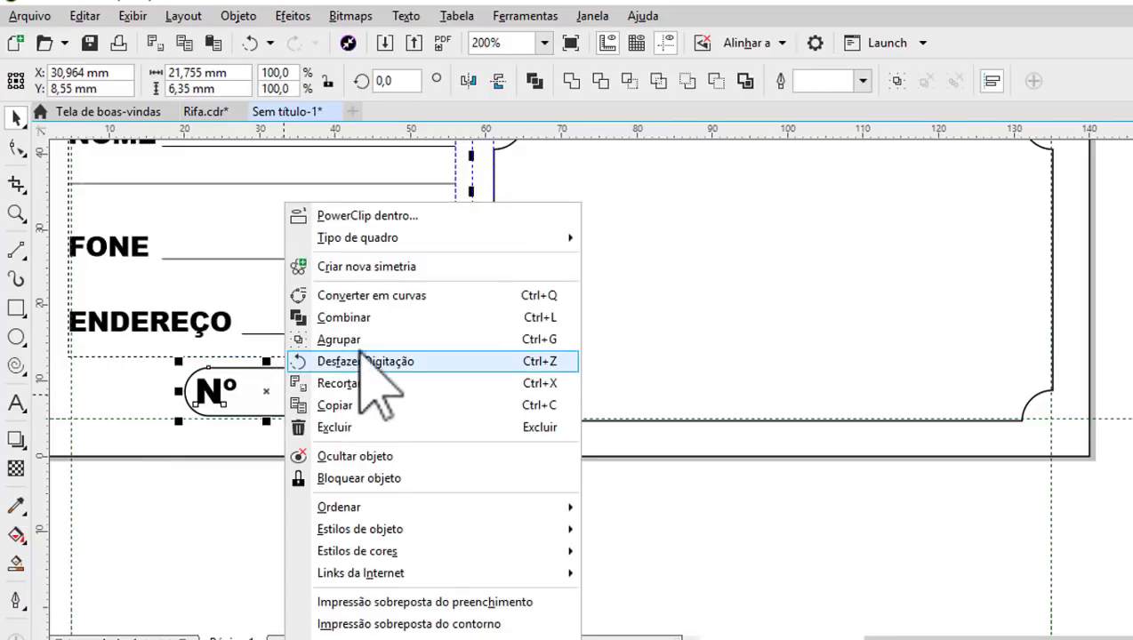
pyautogui.click(331, 408)
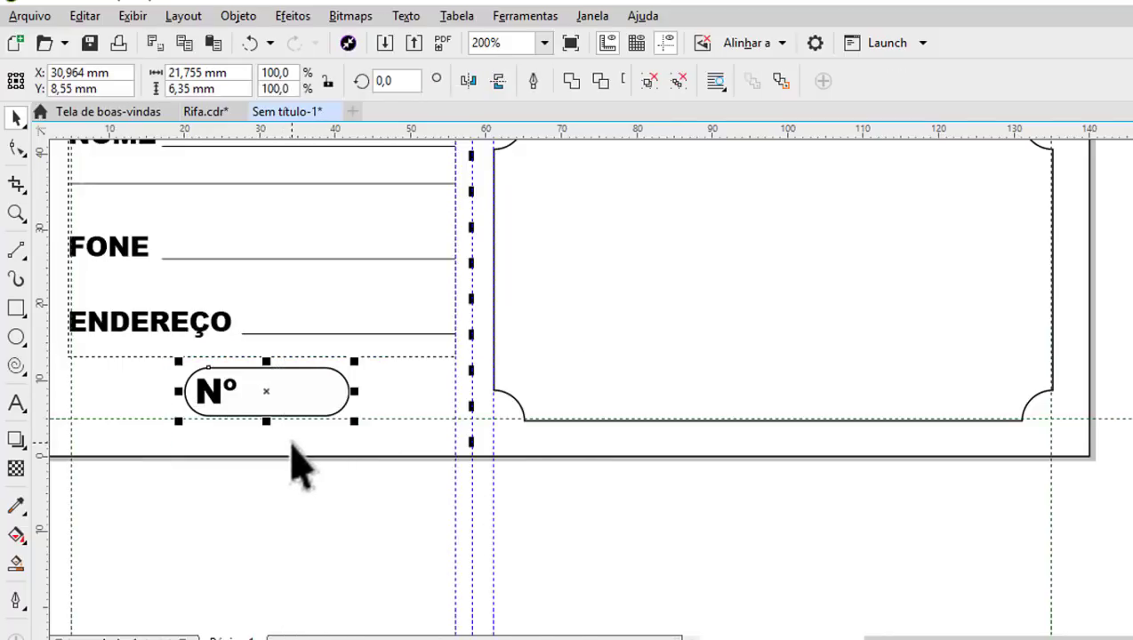
pyautogui.hotkey('ctrl', 'd')
pyautogui.moveTo(303, 350); pyautogui.dragTo(902, 397)
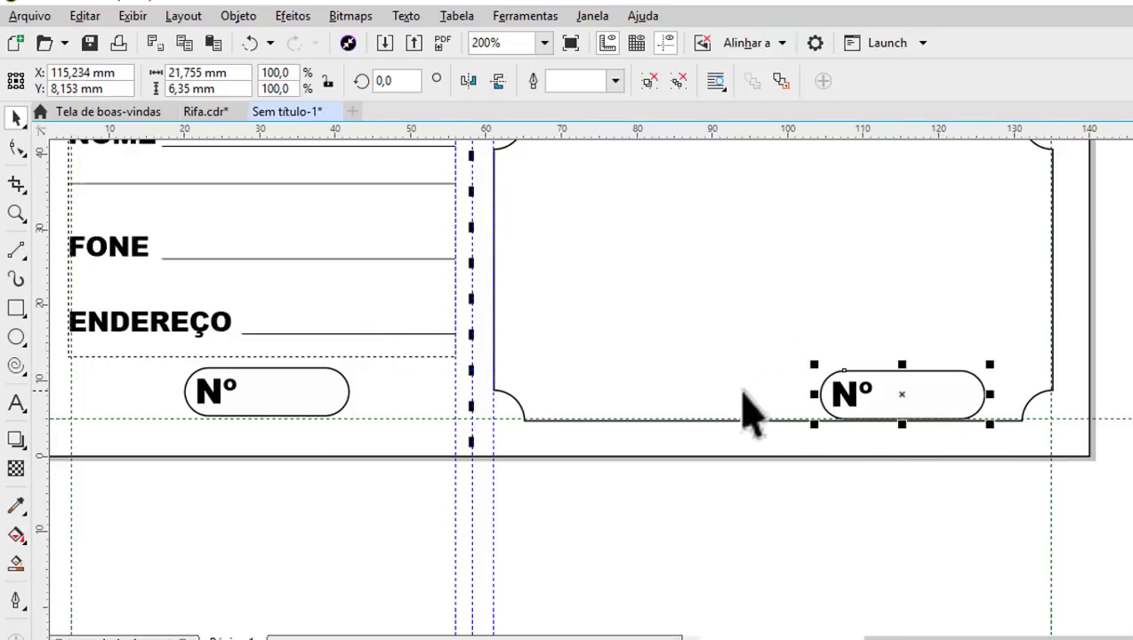
pyautogui.scroll(-2, 746, 404)
pyautogui.click(925, 342)
pyautogui.scroll(2, 773, 267)
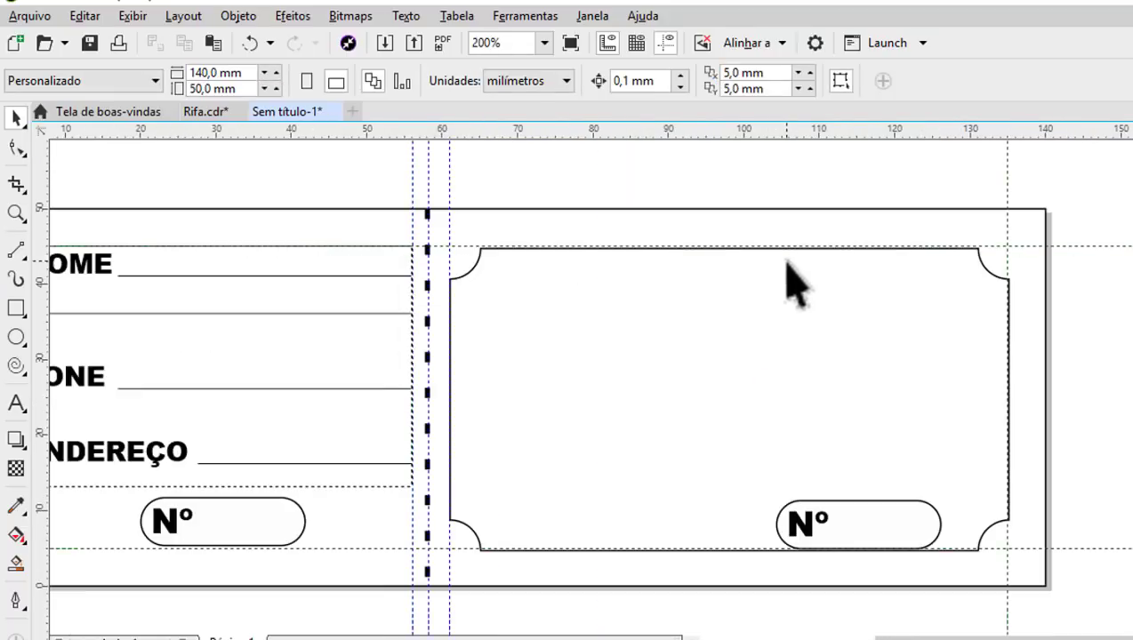
# Type the heading SORTEIO DE UM into the main panel and resize it.
pyautogui.click(16, 404)
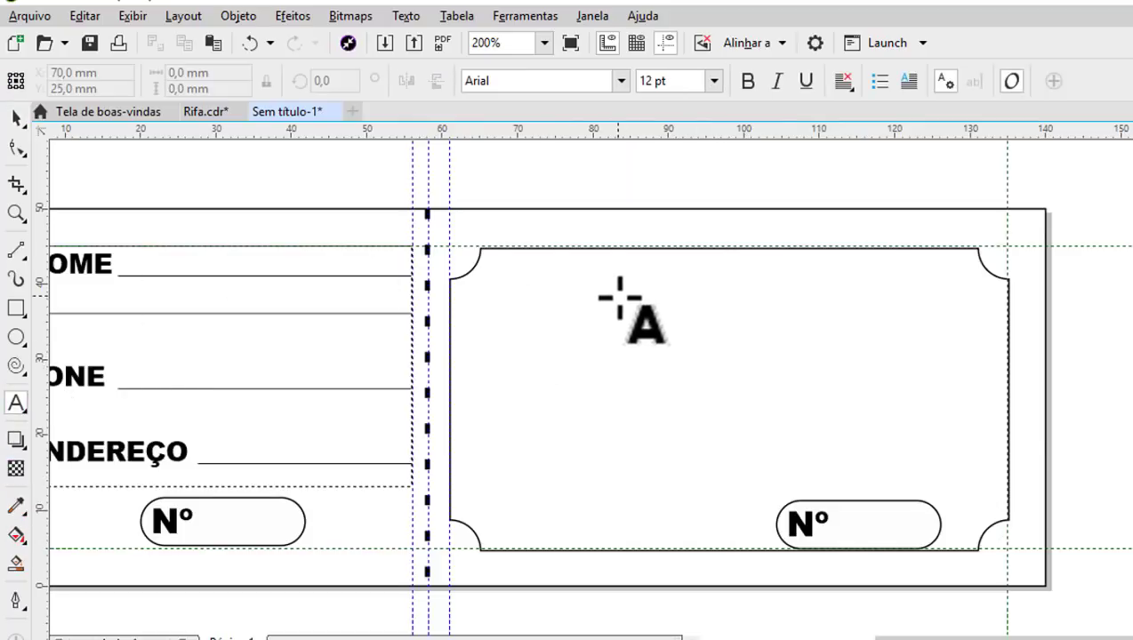
pyautogui.click(667, 289)
pyautogui.write('SO')
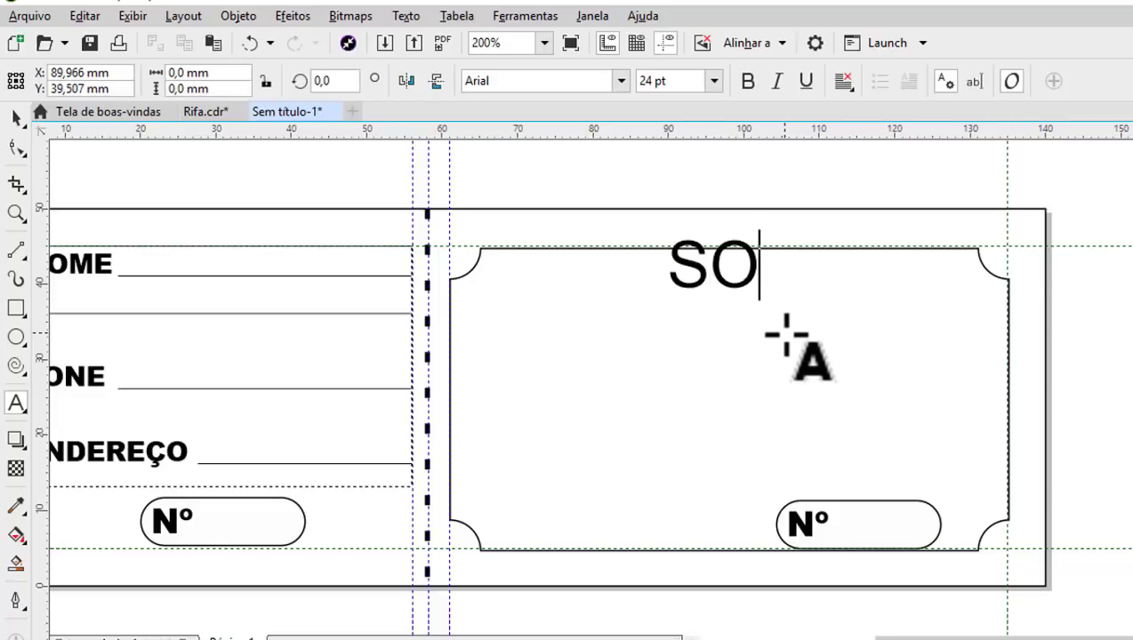
pyautogui.write('RTEIO DE UM')
pyautogui.click(16, 118)
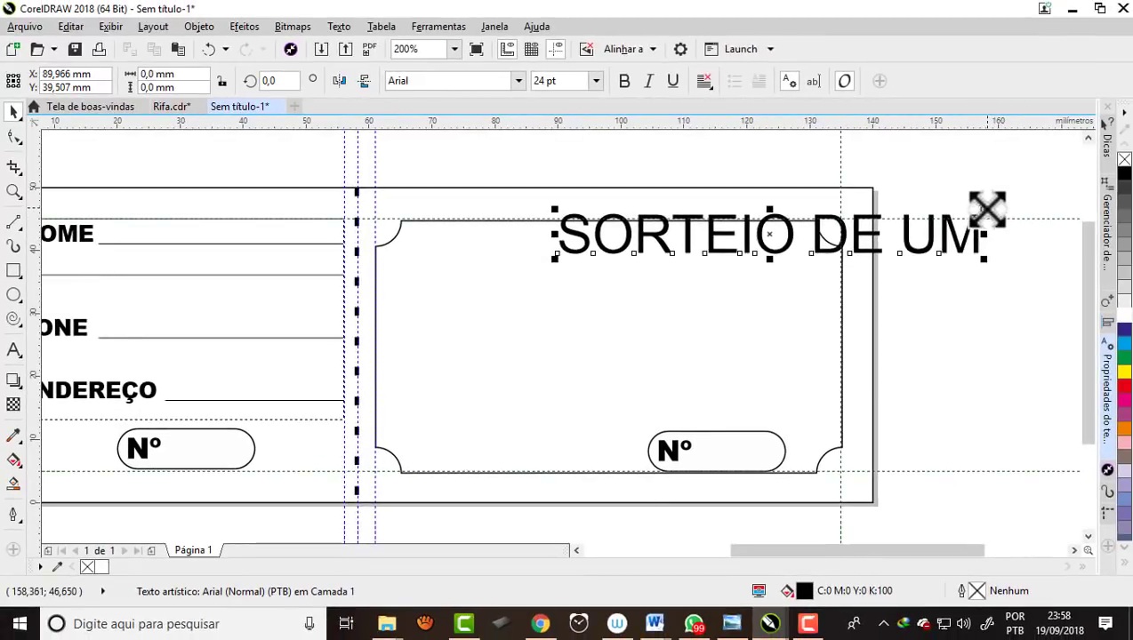
pyautogui.moveTo(986, 209); pyautogui.dragTo(812, 227)
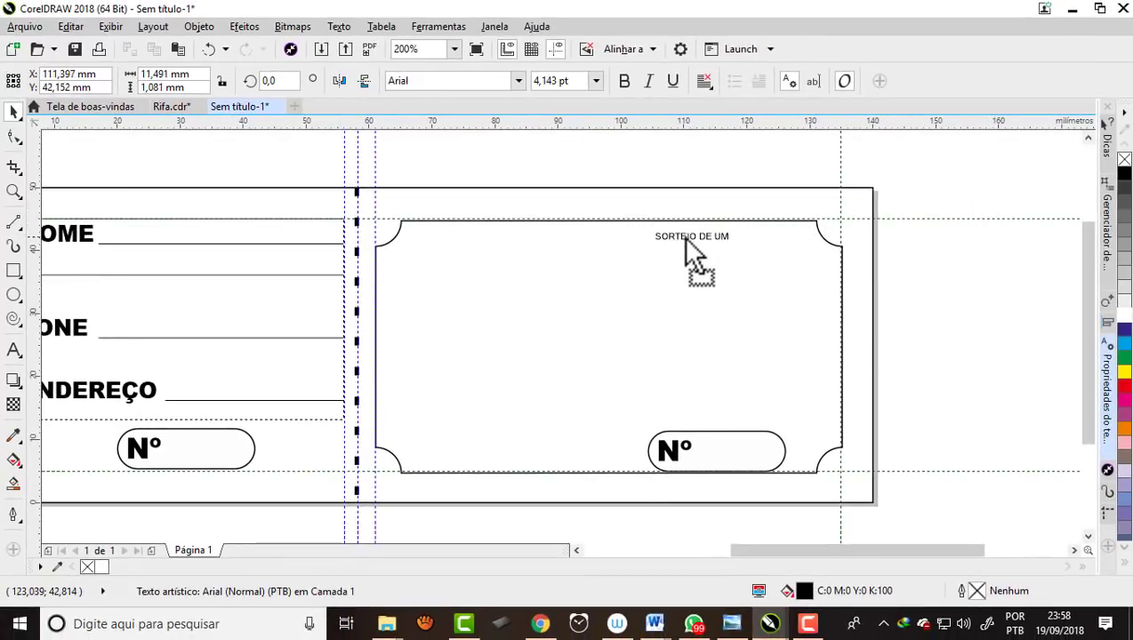
pyautogui.moveTo(666, 237); pyautogui.dragTo(657, 238)
# Set the heading to Arial 12 pt and centre it near the top of the main panel.
pyautogui.click(595, 81)
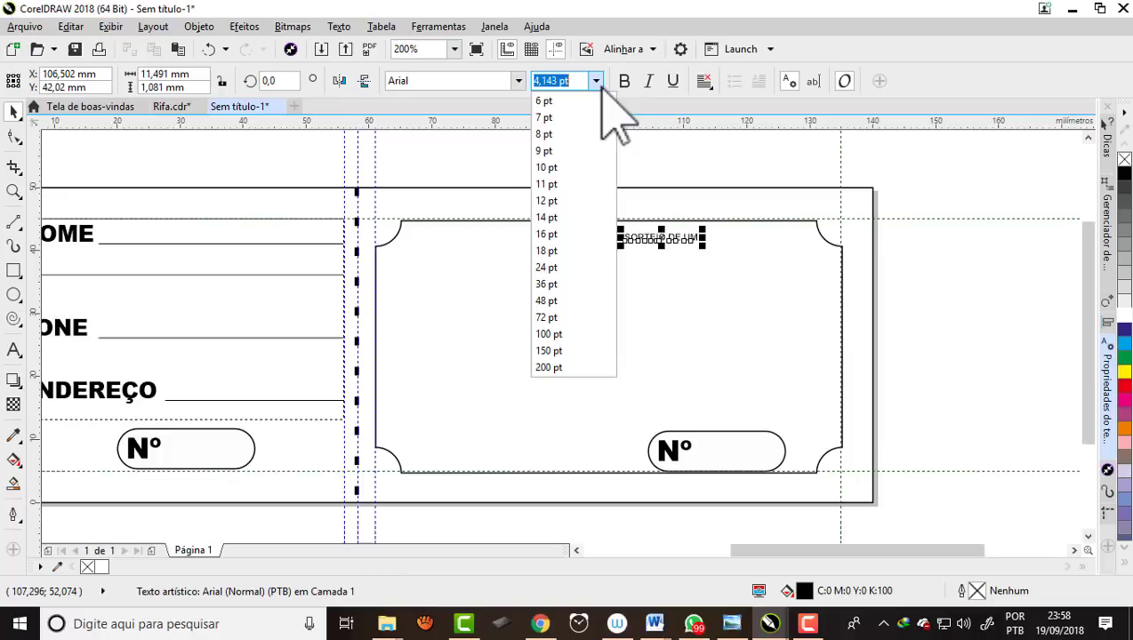
pyautogui.click(547, 234)
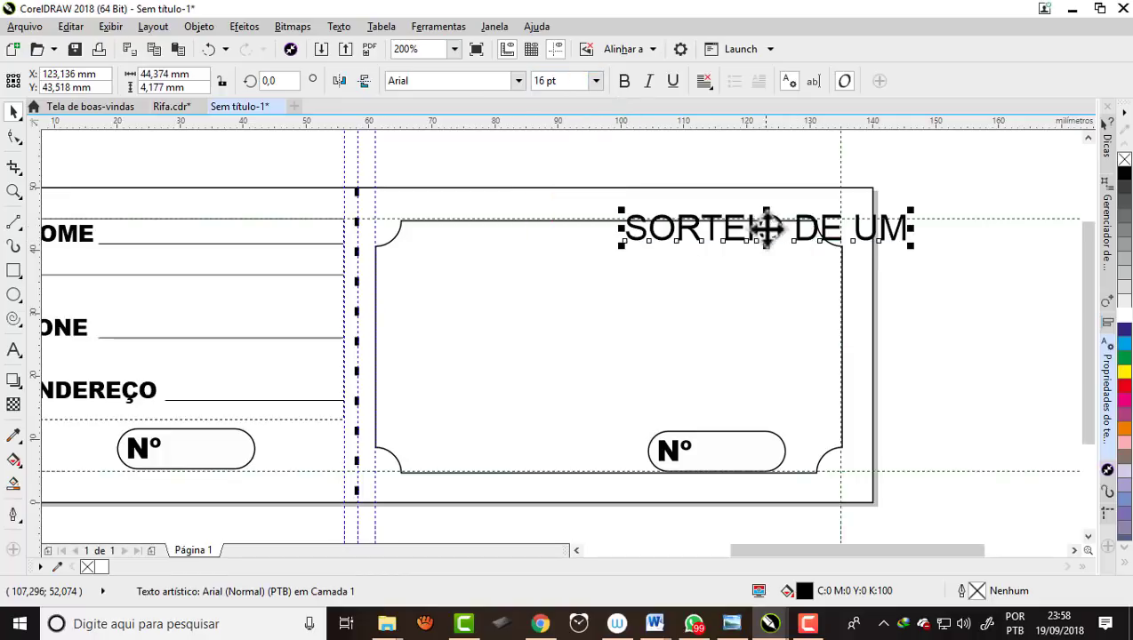
pyautogui.moveTo(766, 229); pyautogui.dragTo(646, 252)
pyautogui.click(596, 81)
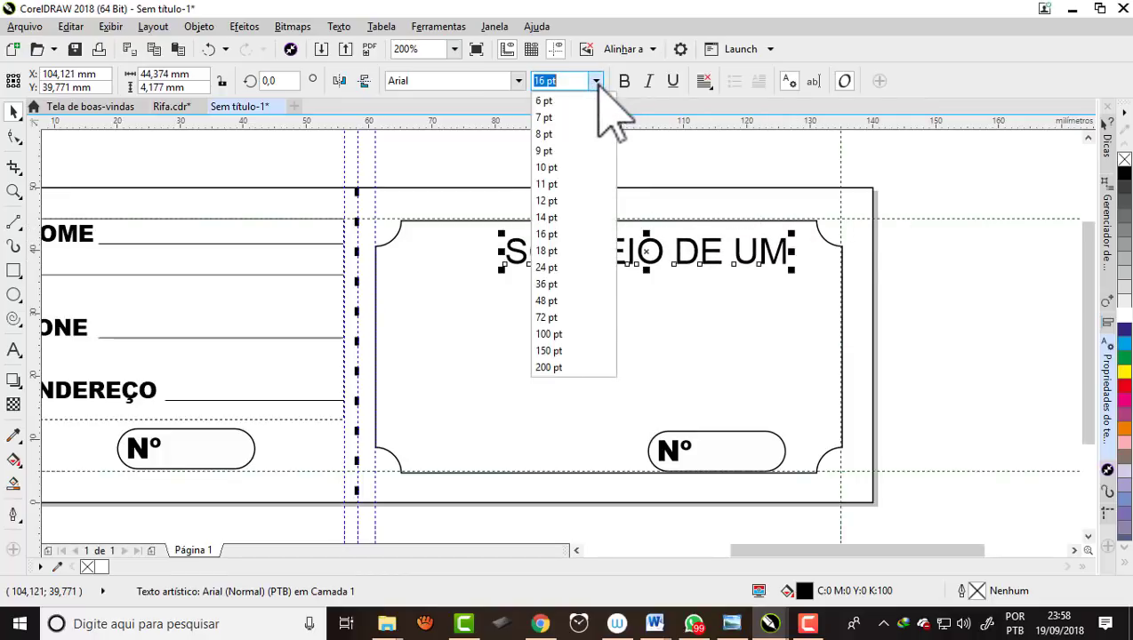
pyautogui.click(555, 201)
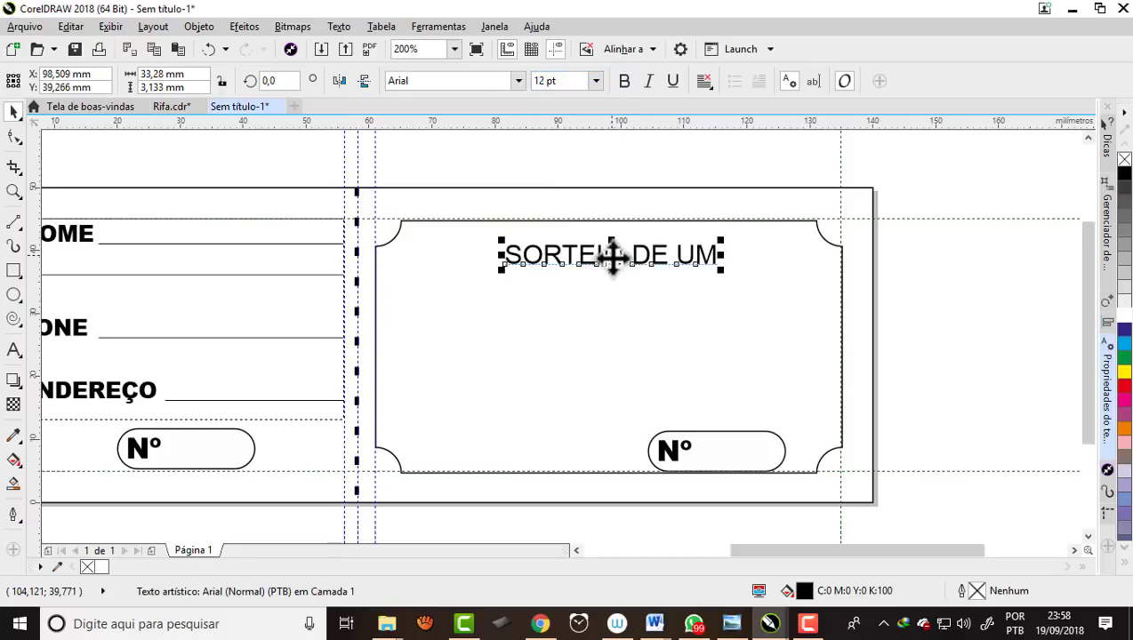
pyautogui.moveTo(610, 256); pyautogui.dragTo(640, 241)
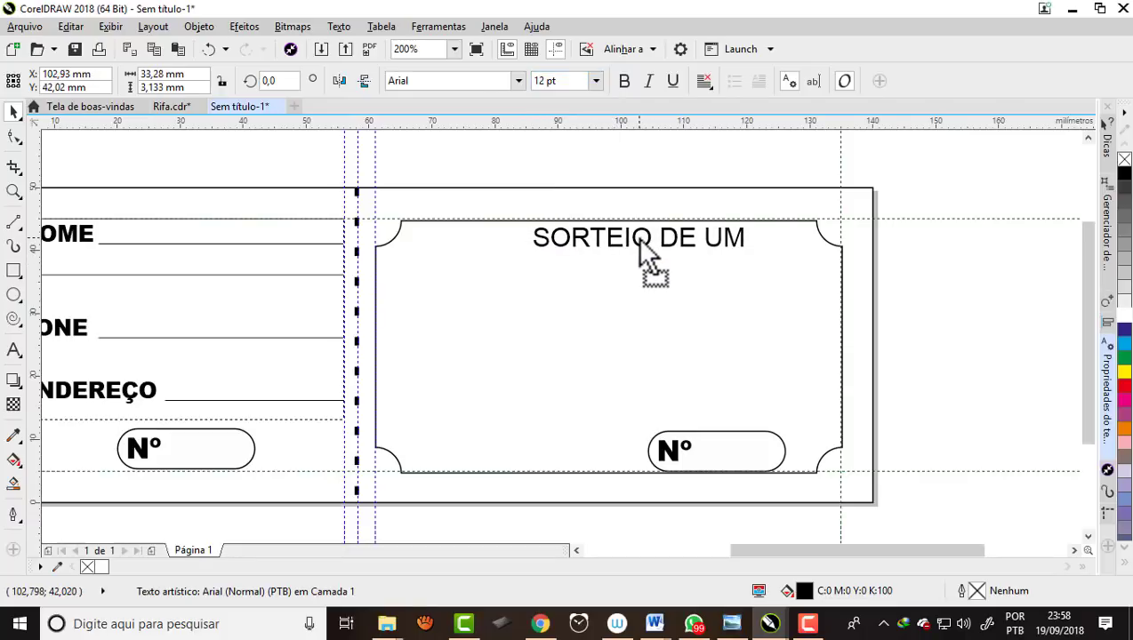
# Add a centred NOTBOOK line under the heading in Arial Black 16 pt.
pyautogui.click(14, 352)
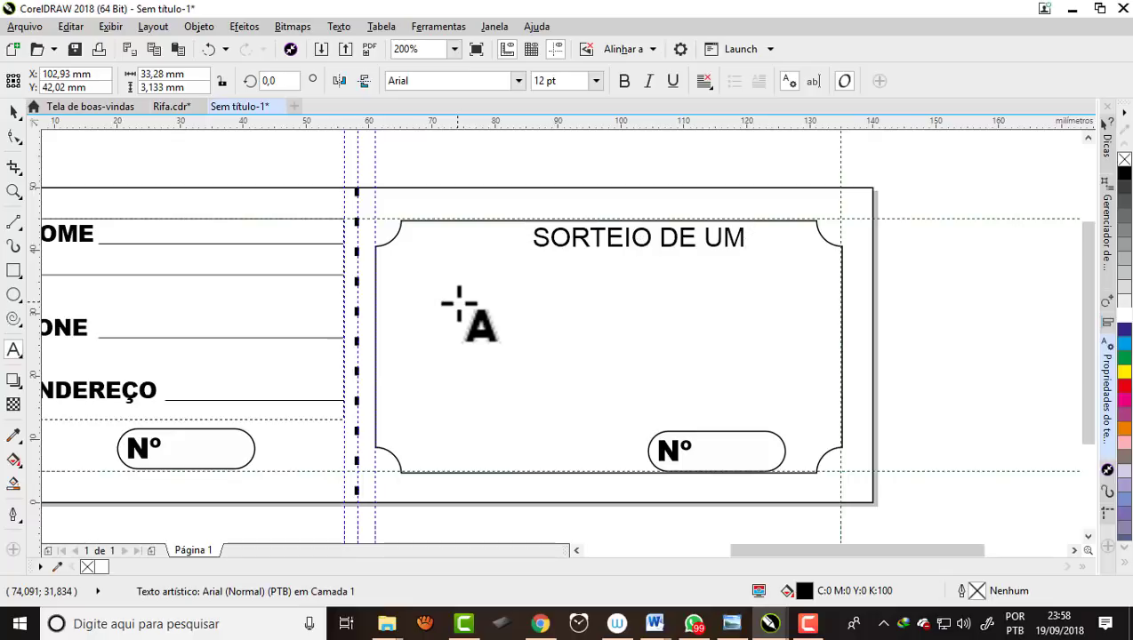
pyautogui.write('NOTBOOK')
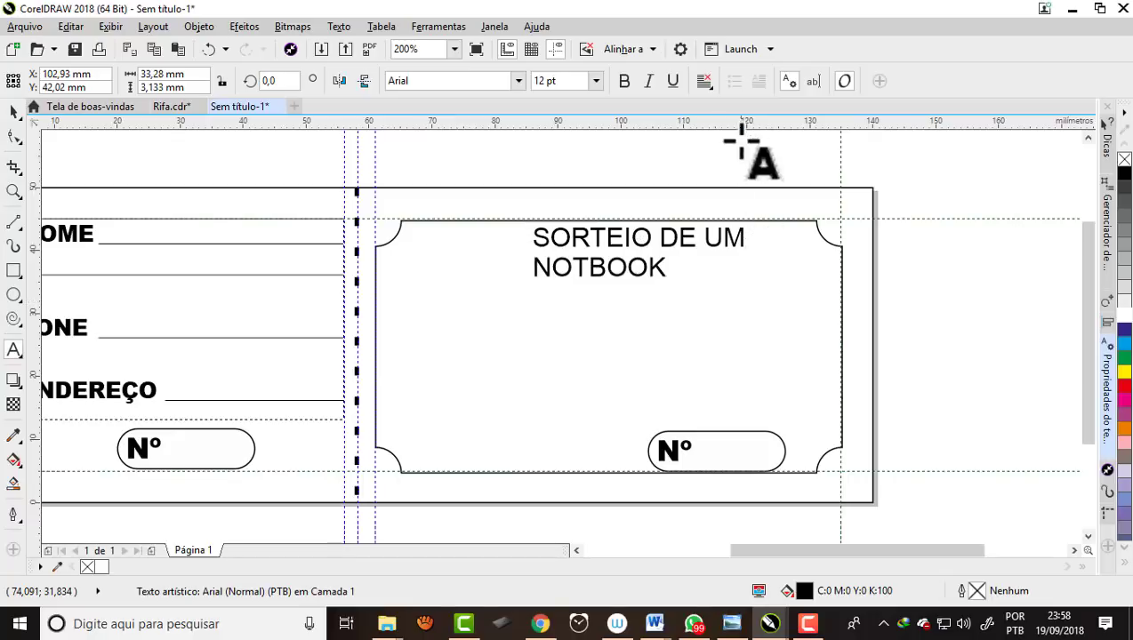
pyautogui.click(703, 81)
pyautogui.click(743, 142)
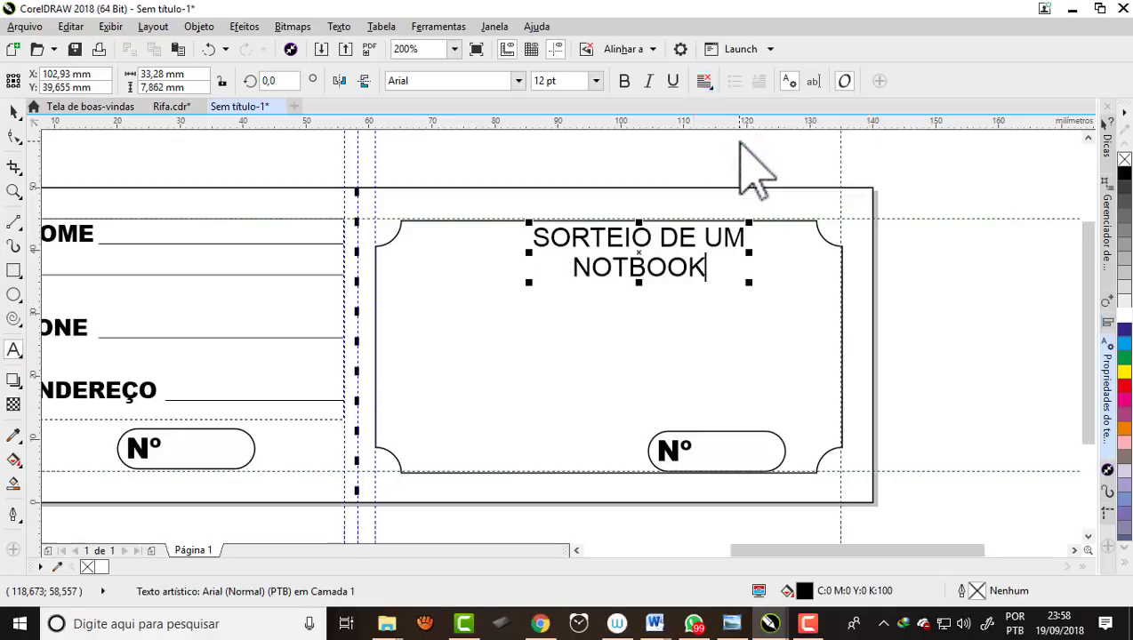
pyautogui.moveTo(640, 282); pyautogui.dragTo(755, 283)
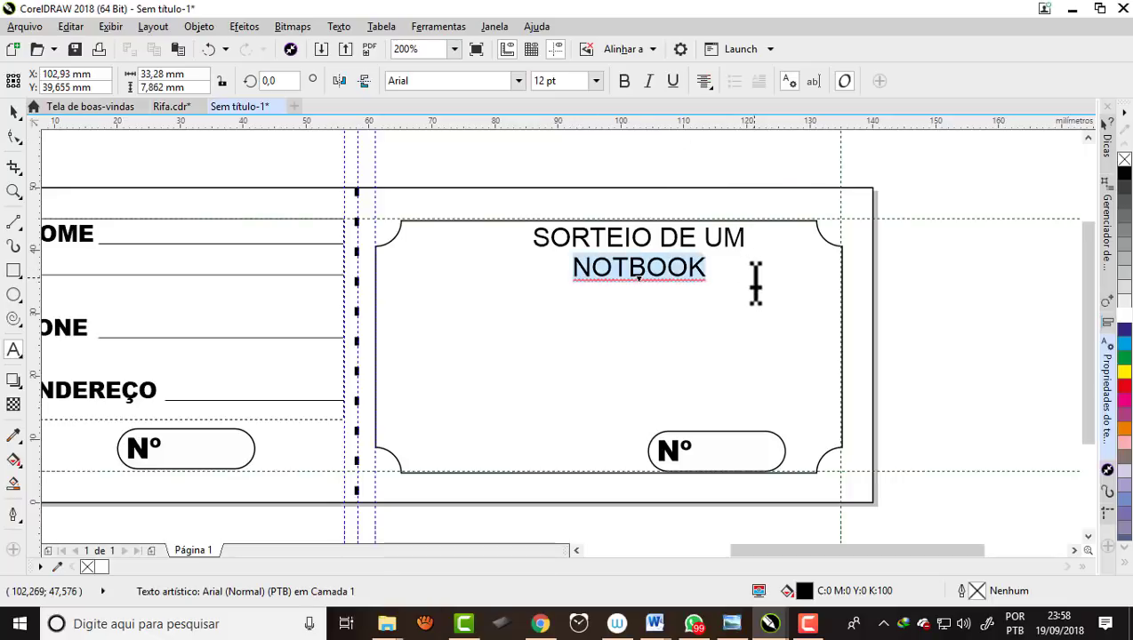
pyautogui.click(518, 81)
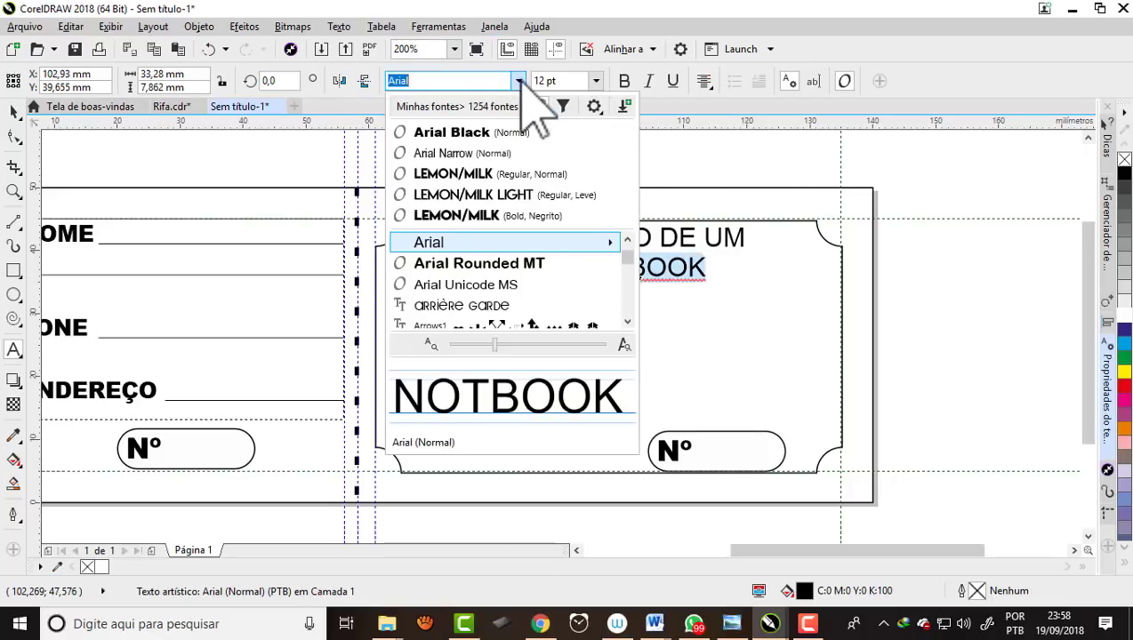
pyautogui.click(430, 130)
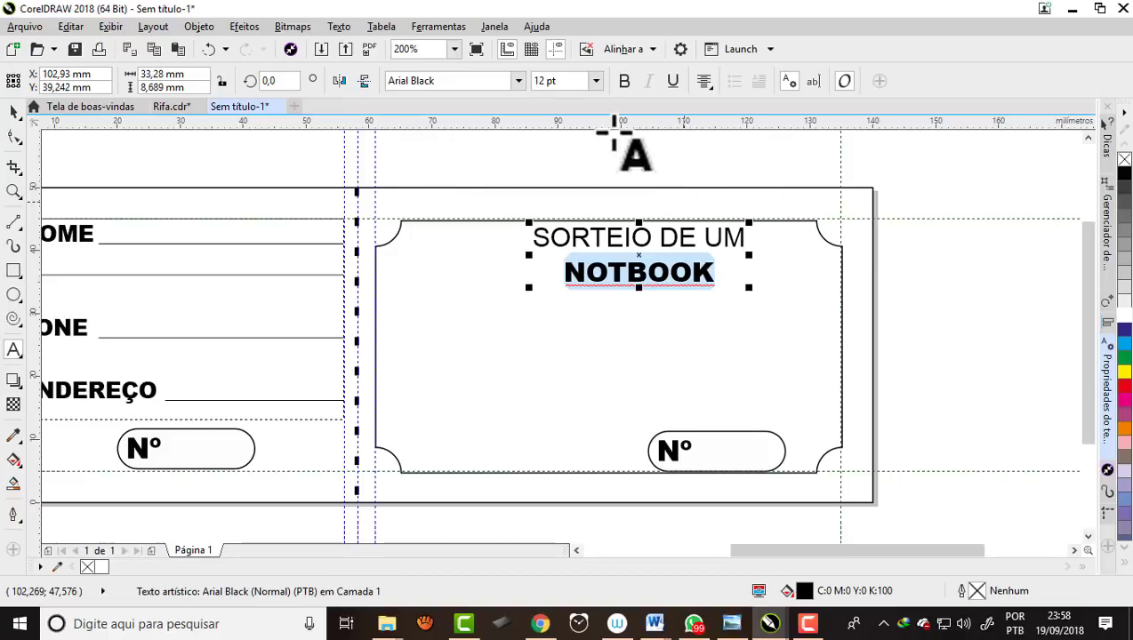
pyautogui.click(596, 81)
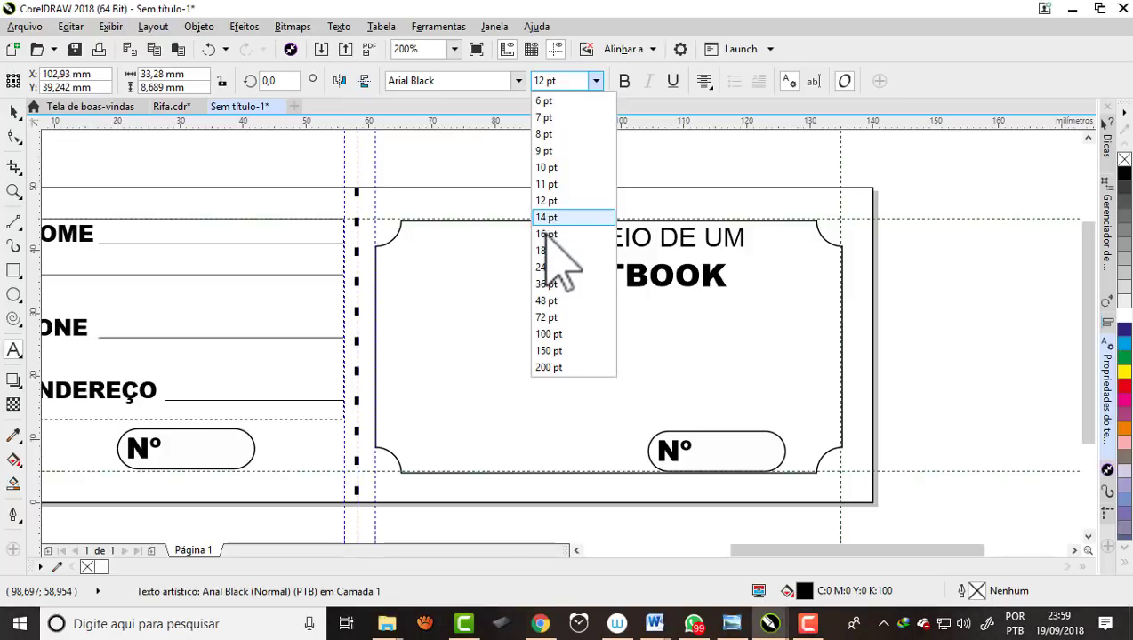
pyautogui.click(547, 235)
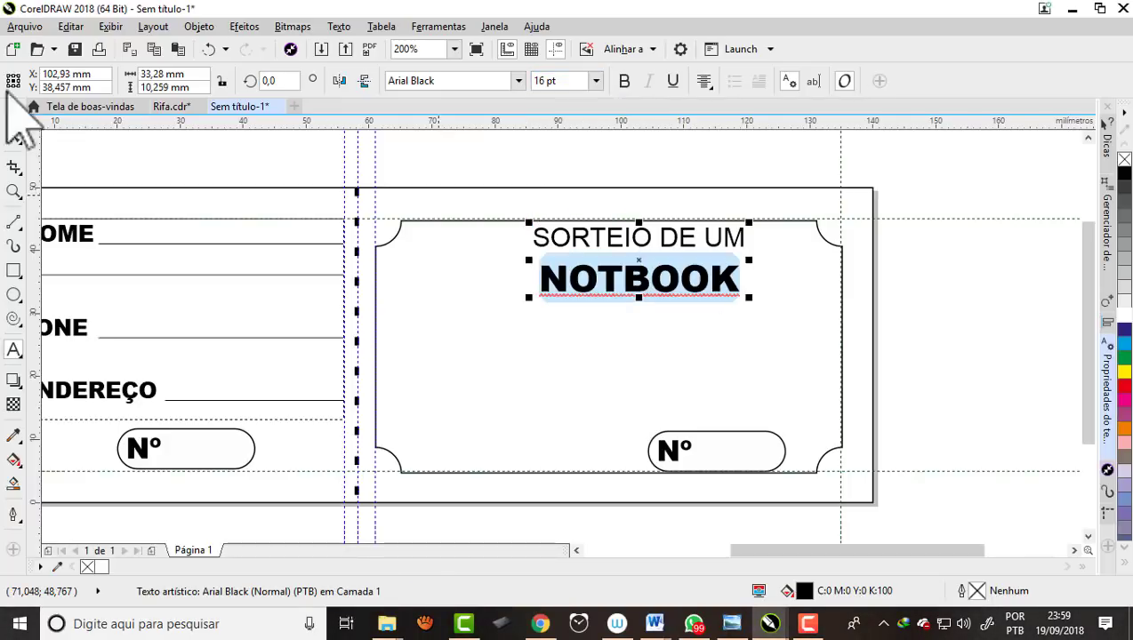
# Pull NOTBOOK up tight under SORTEIO DE UM and reduce that line to 11 pt.
pyautogui.click(14, 136)
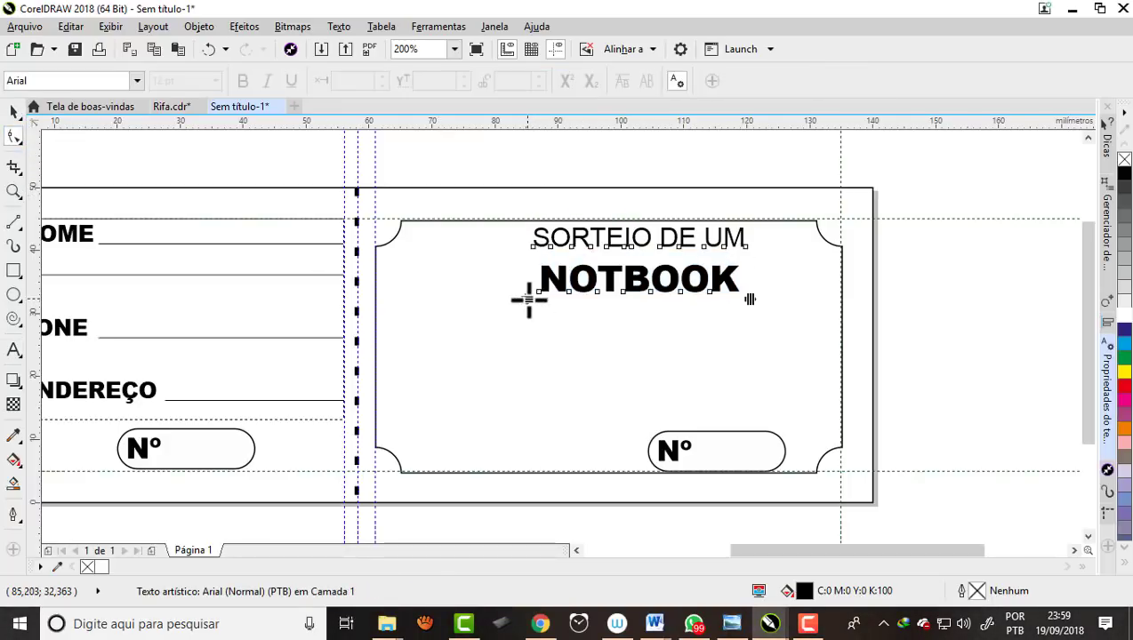
pyautogui.moveTo(529, 300); pyautogui.dragTo(533, 277)
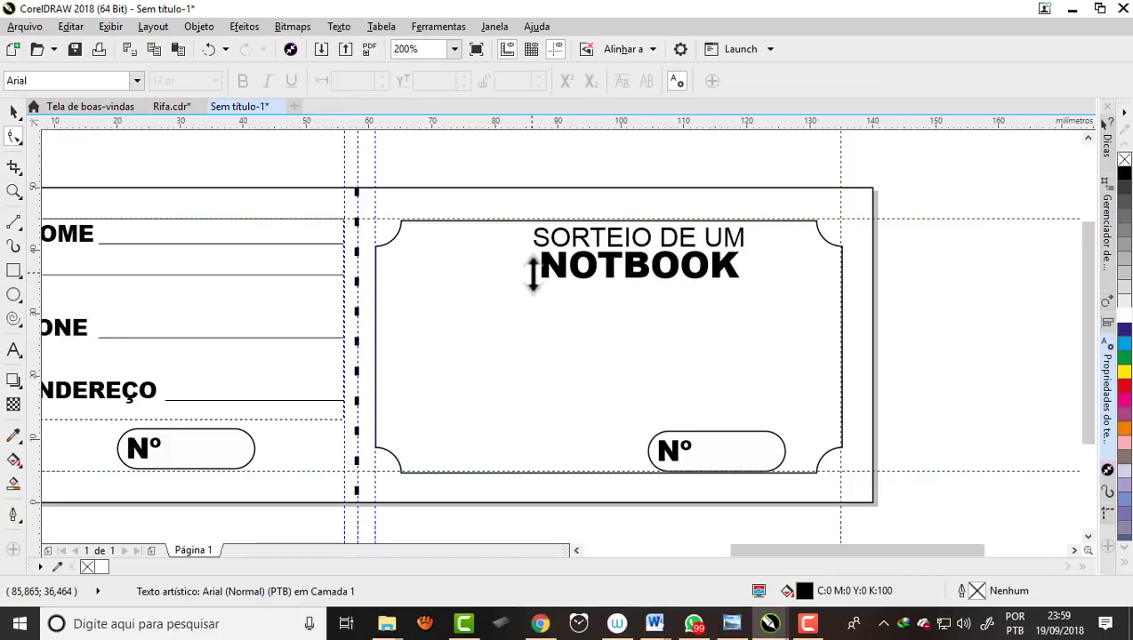
pyautogui.click(14, 349)
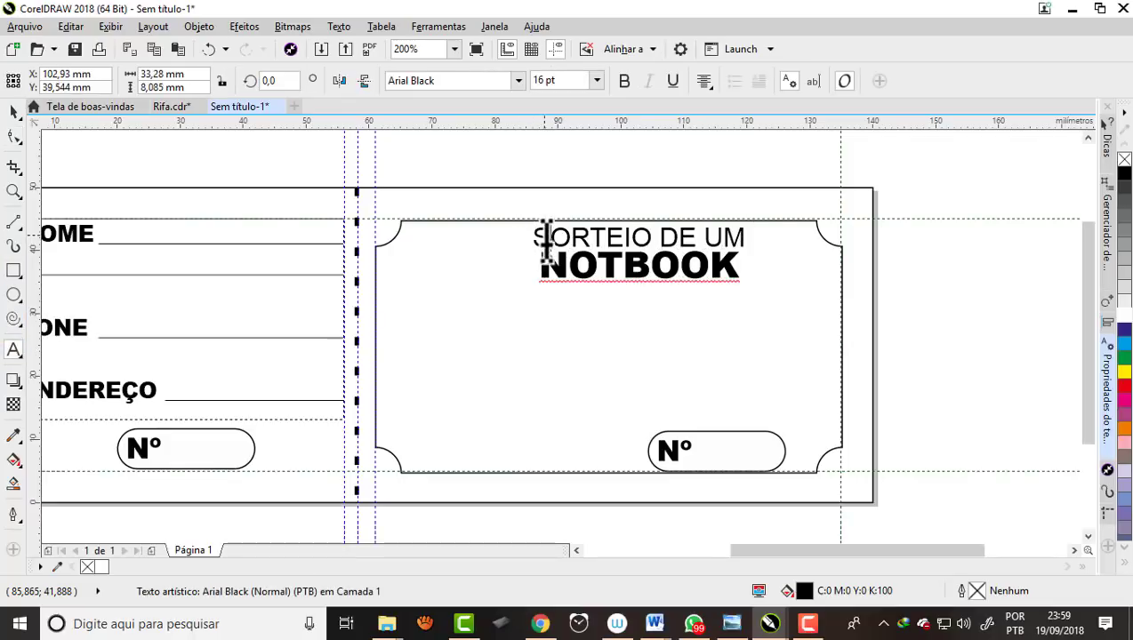
pyautogui.moveTo(546, 237); pyautogui.dragTo(742, 237)
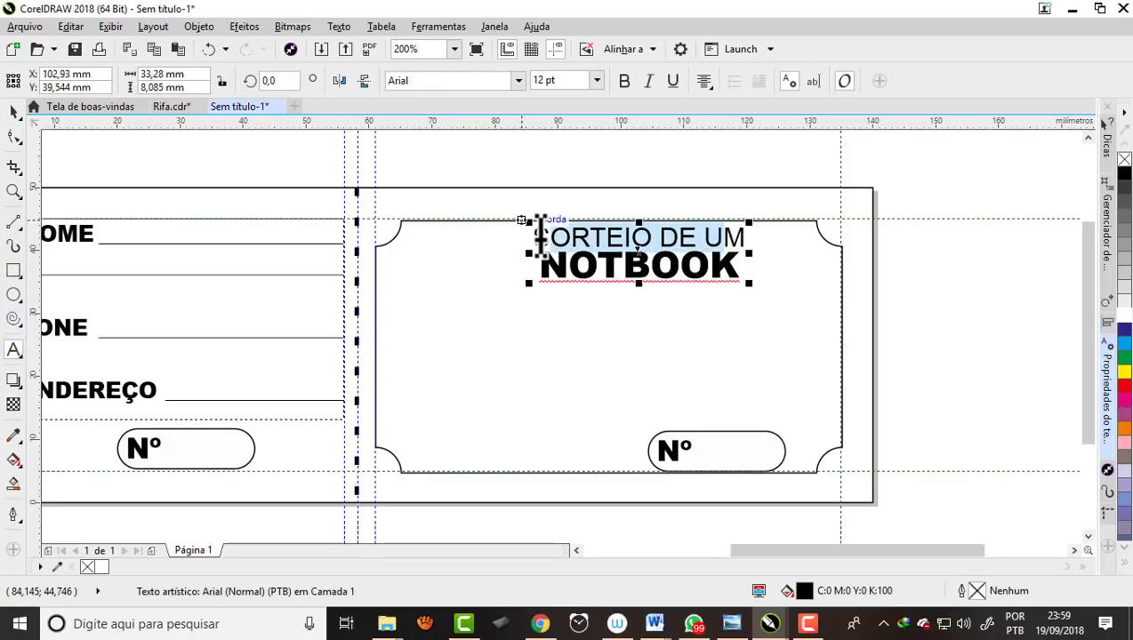
pyautogui.moveTo(533, 236); pyautogui.dragTo(766, 244)
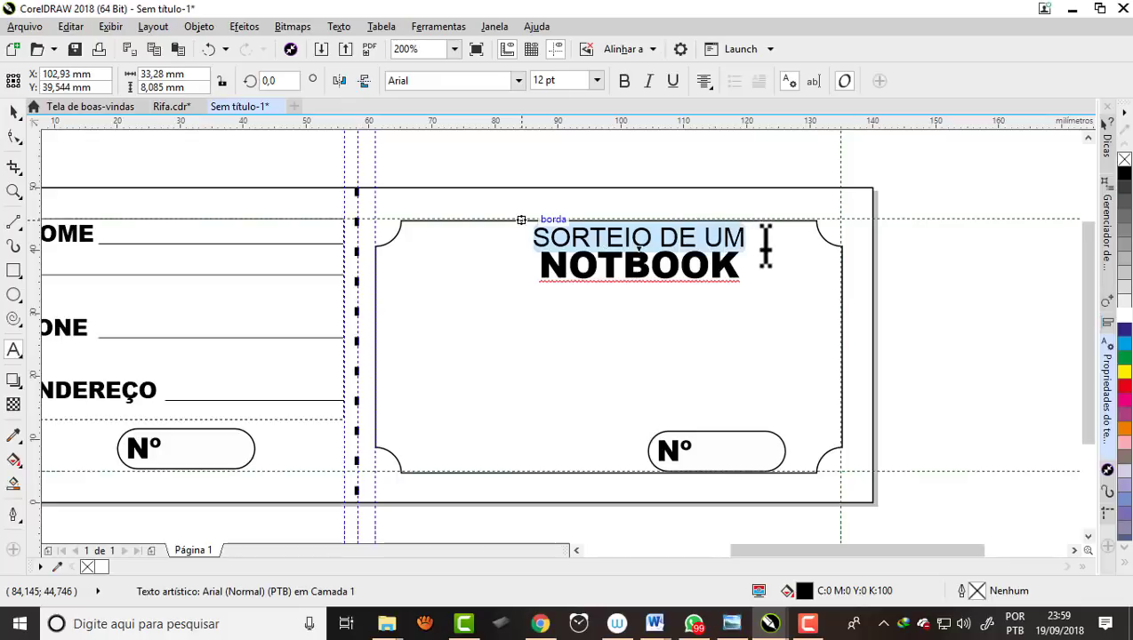
pyautogui.click(597, 80)
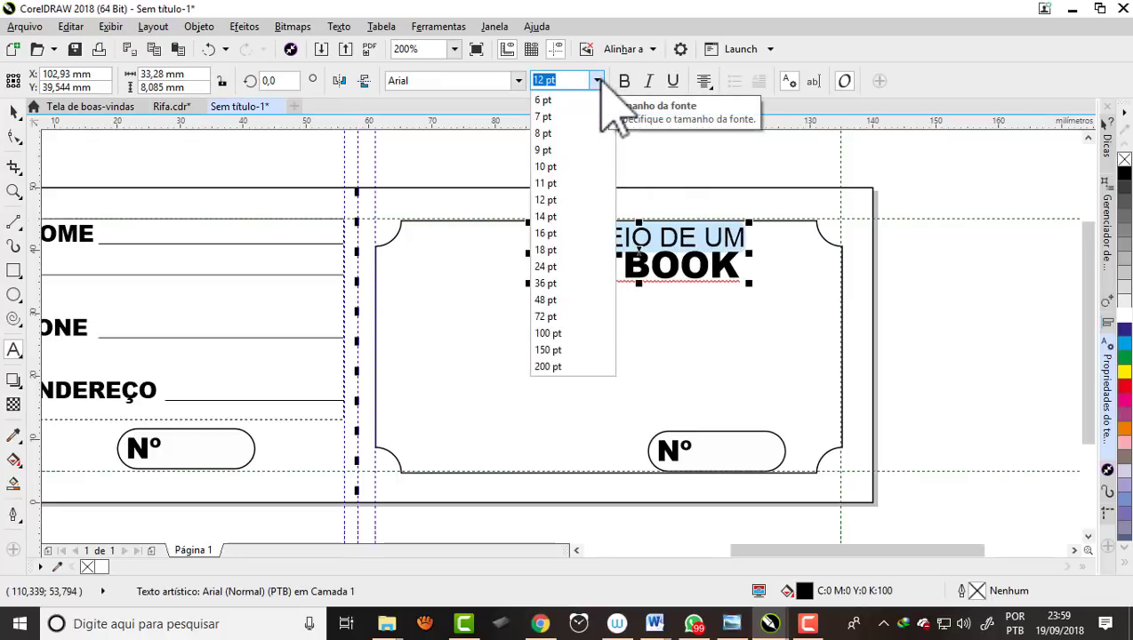
pyautogui.click(544, 183)
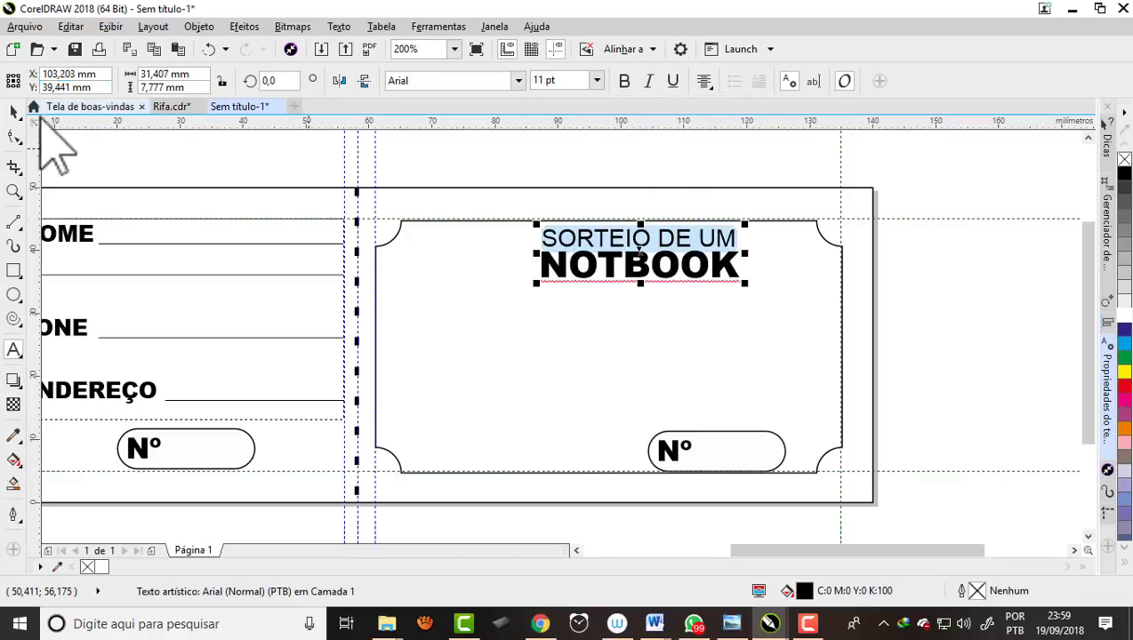
# Shift the two-line heading block toward the ticket's top right.
pyautogui.click(13, 111)
pyautogui.moveTo(650, 262); pyautogui.dragTo(709, 266)
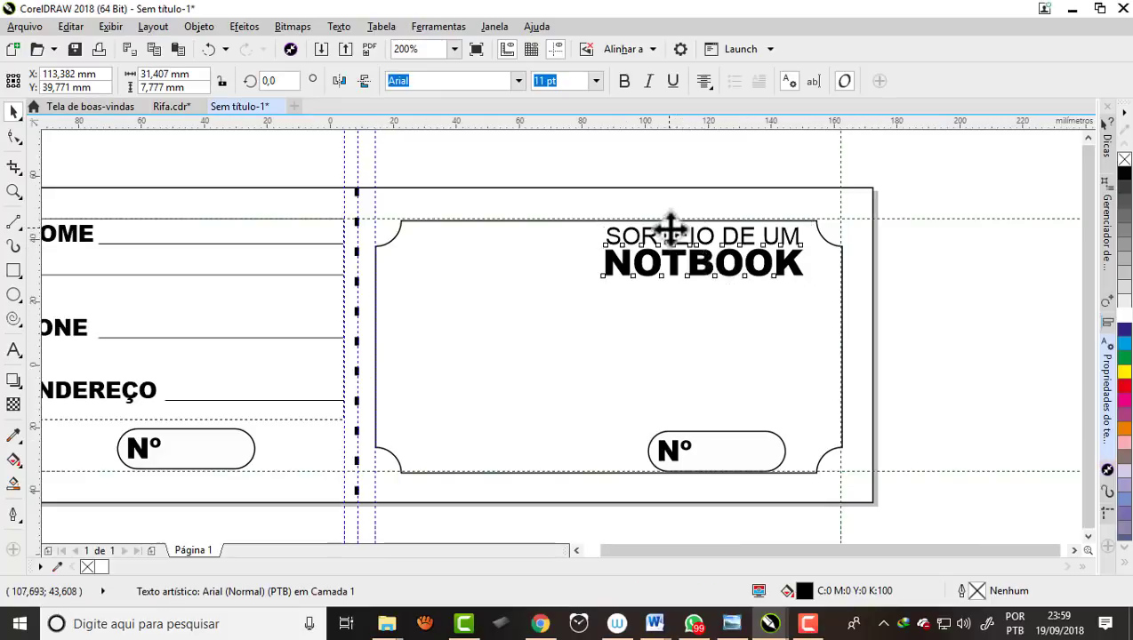
pyautogui.scroll(-1, 671, 228)
pyautogui.scroll(1, 860, 311)
pyautogui.scroll(-1, 740, 238)
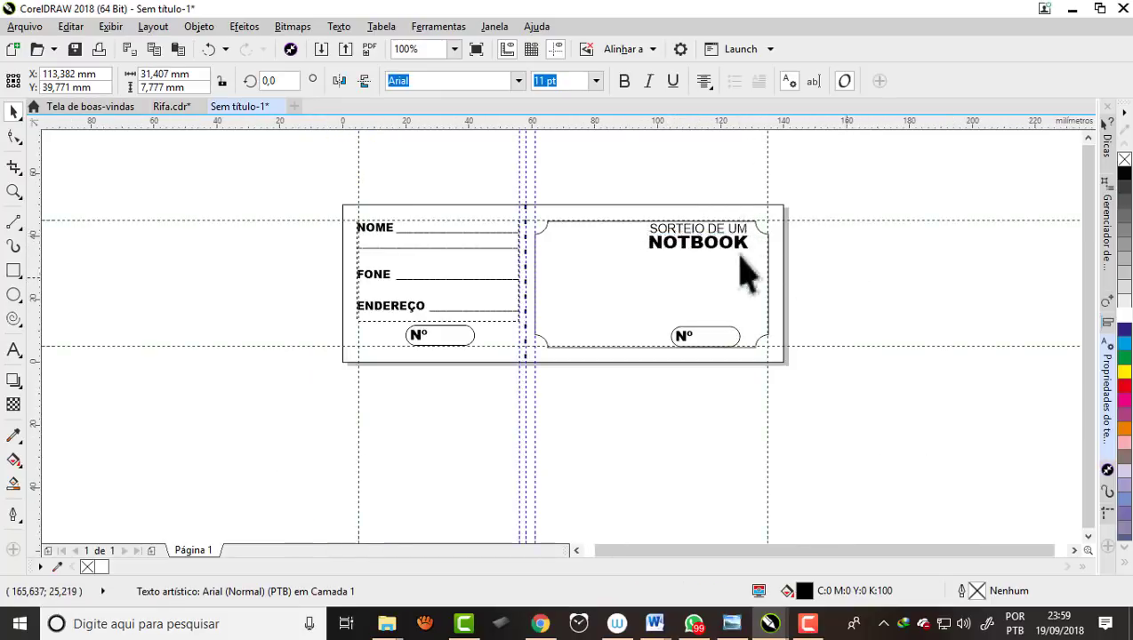
# Paste the ticket price and draw date text block below the heading.
pyautogui.click(712, 276)
pyautogui.scroll(1, 711, 276)
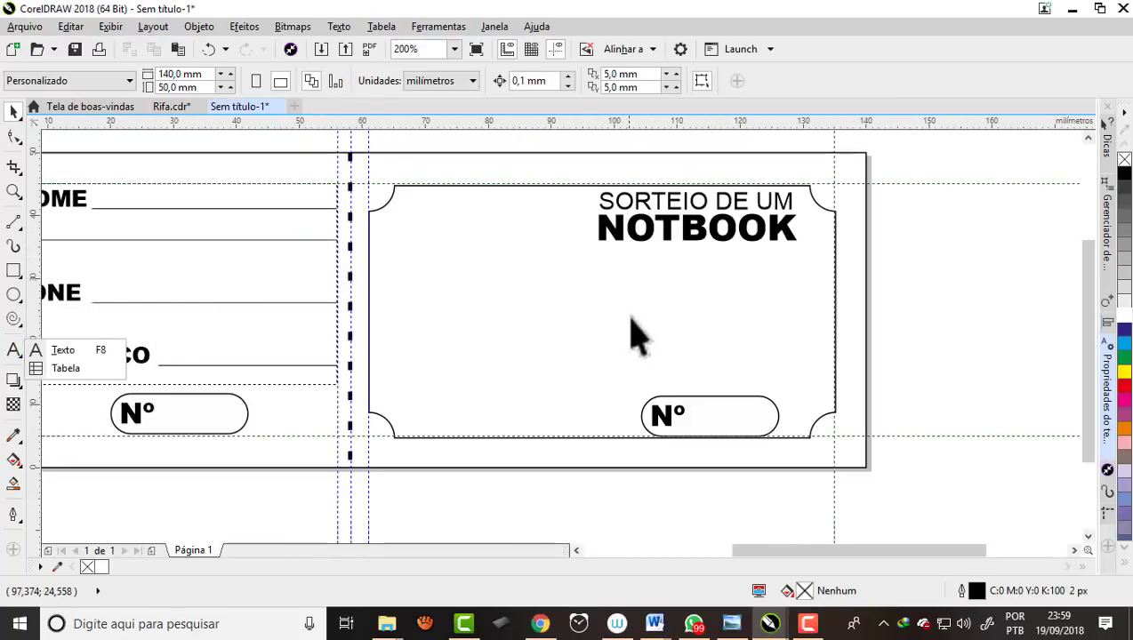
pyautogui.click(13, 350)
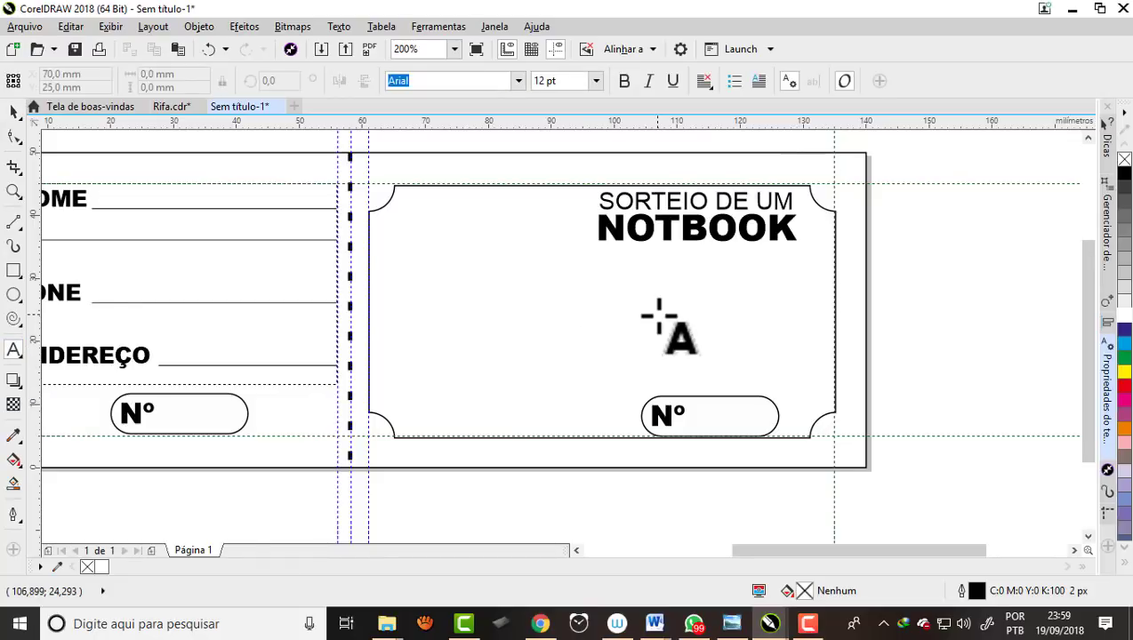
pyautogui.hotkey('ctrl', 'z')
pyautogui.scroll(-1, 366, 299)
pyautogui.scroll(1, 366, 299)
pyautogui.scroll(1, 492, 281)
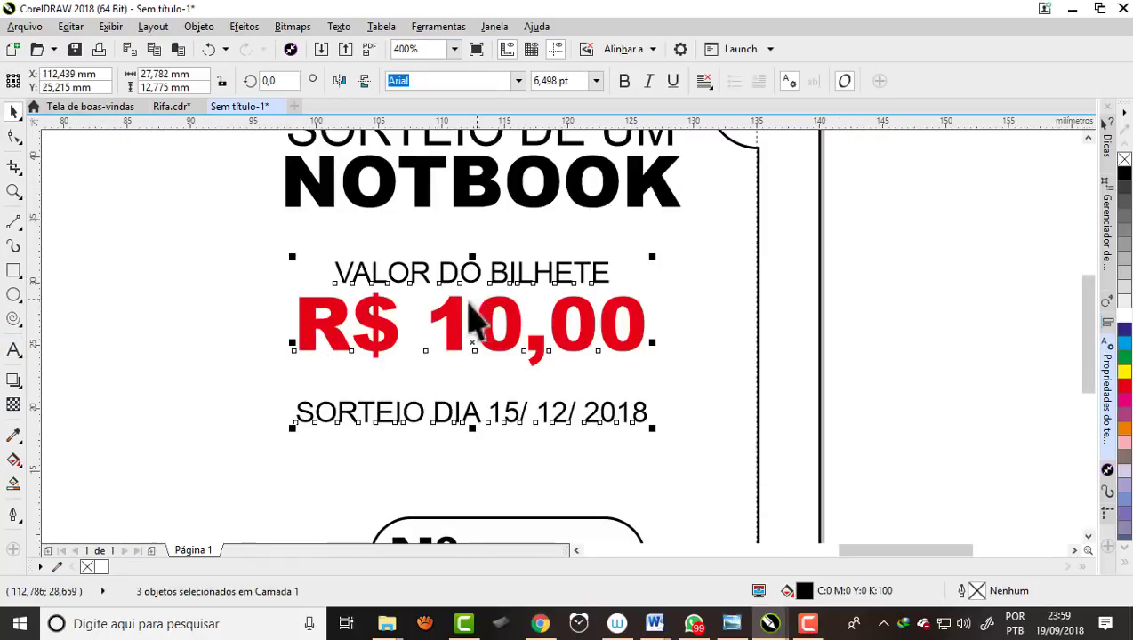
pyautogui.scroll(-1, 452, 307)
pyautogui.moveTo(501, 149); pyautogui.dragTo(769, 533)
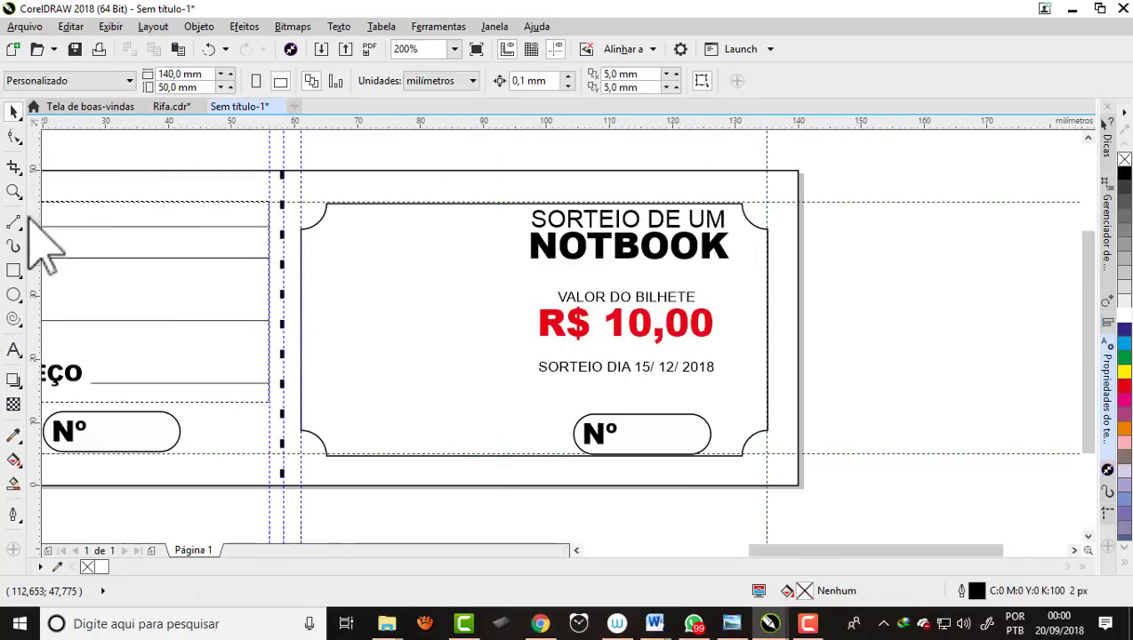
# Draw a straight 2-point line and move it just under NOTBOOK.
pyautogui.click(27, 227)
pyautogui.click(102, 240)
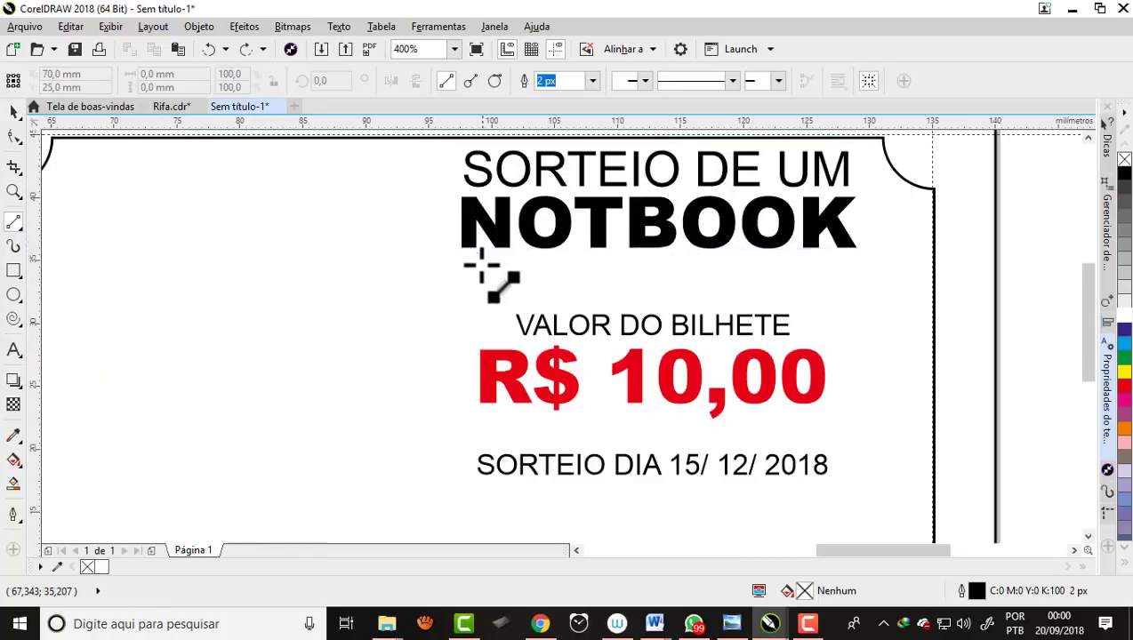
pyautogui.moveTo(465, 292)
pyautogui.mouseDown()
pyautogui.moveTo(625, 265)
pyautogui.moveTo(880, 290)
pyautogui.mouseUp()
pyautogui.click(13, 111)
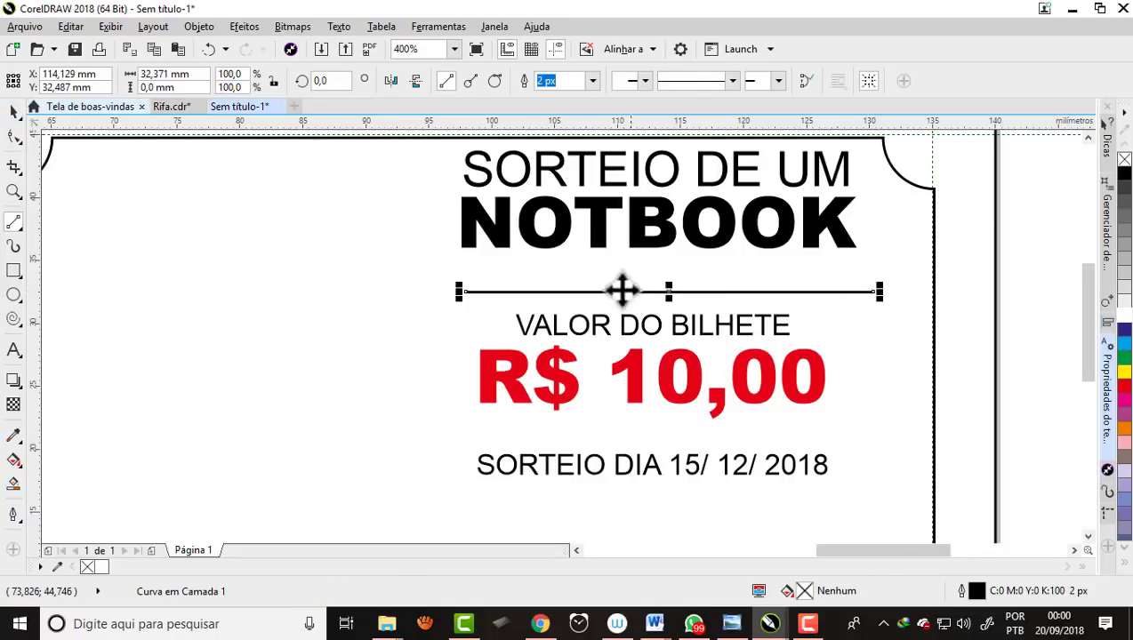
pyautogui.press('space')
pyautogui.moveTo(662, 294); pyautogui.dragTo(661, 261)
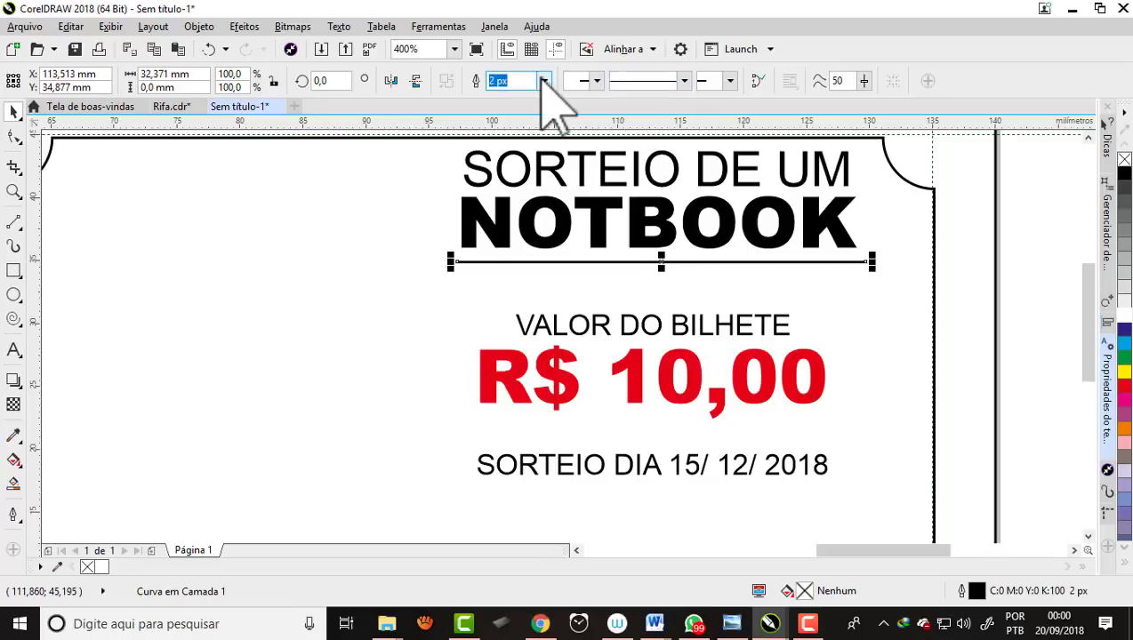
# Give the underline a 5 px outline width and select all the ticket text with it.
pyautogui.click(544, 81)
pyautogui.click(511, 184)
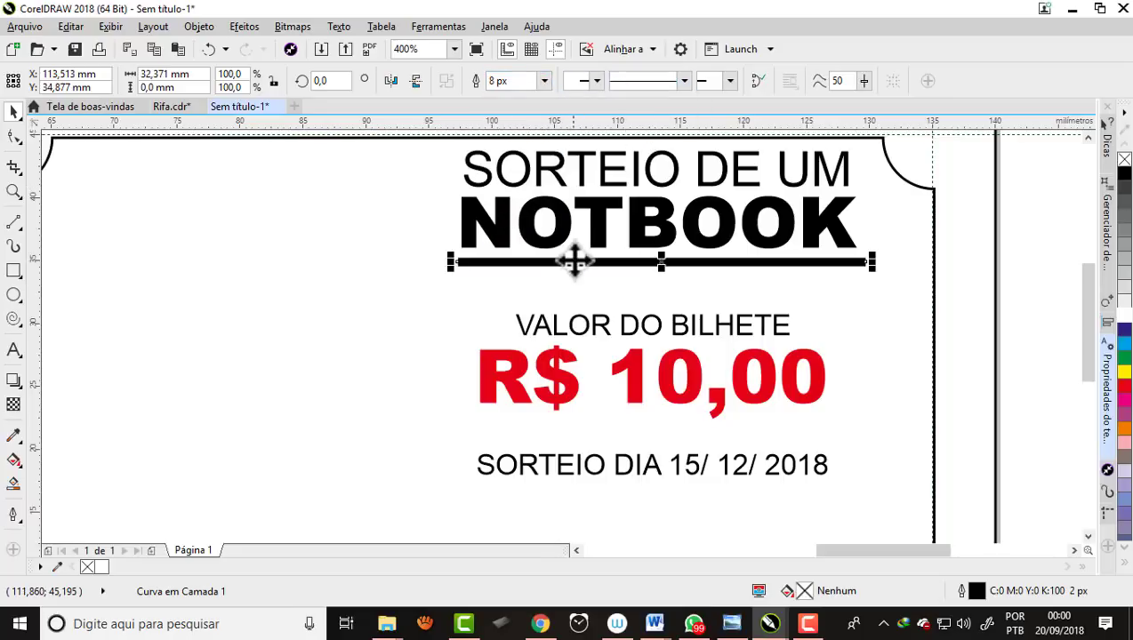
pyautogui.scroll(-2, 575, 260)
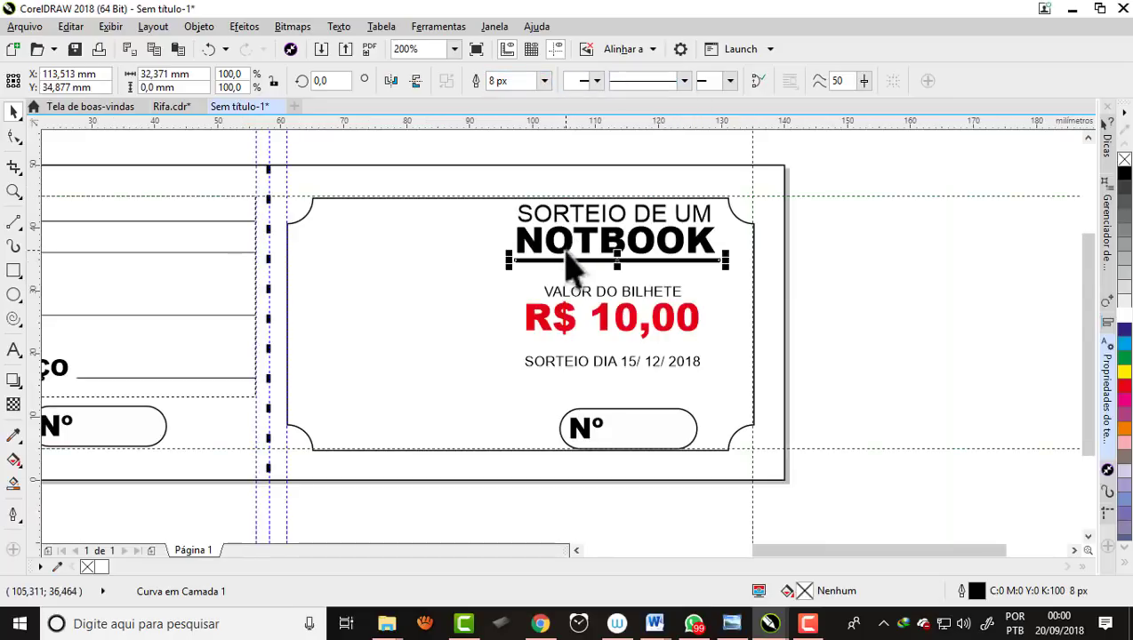
pyautogui.click(544, 81)
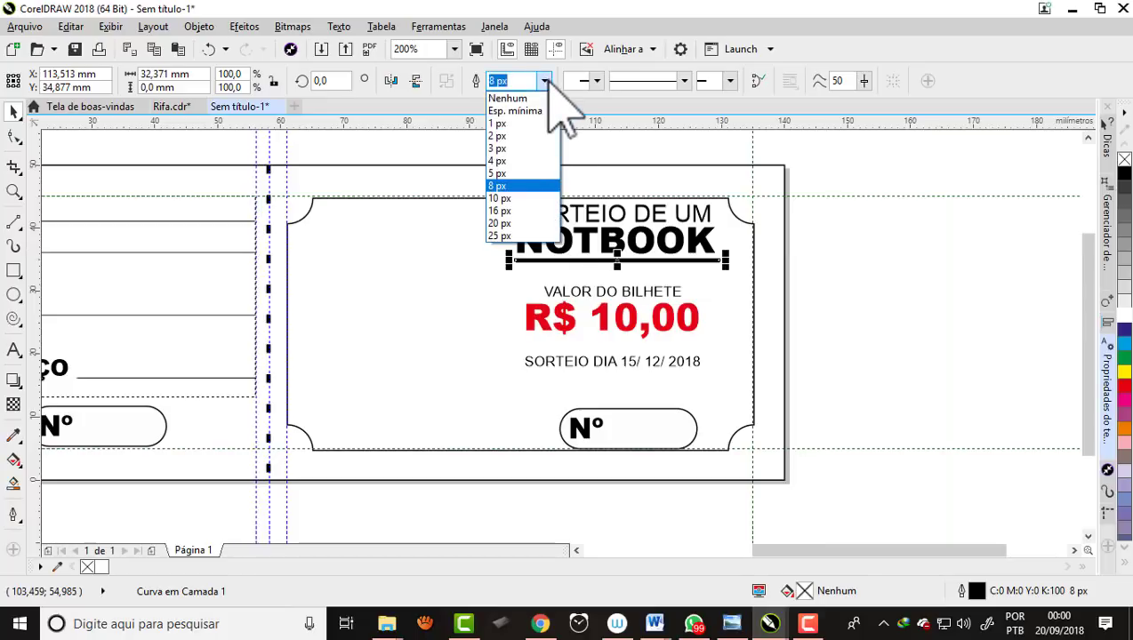
pyautogui.click(503, 175)
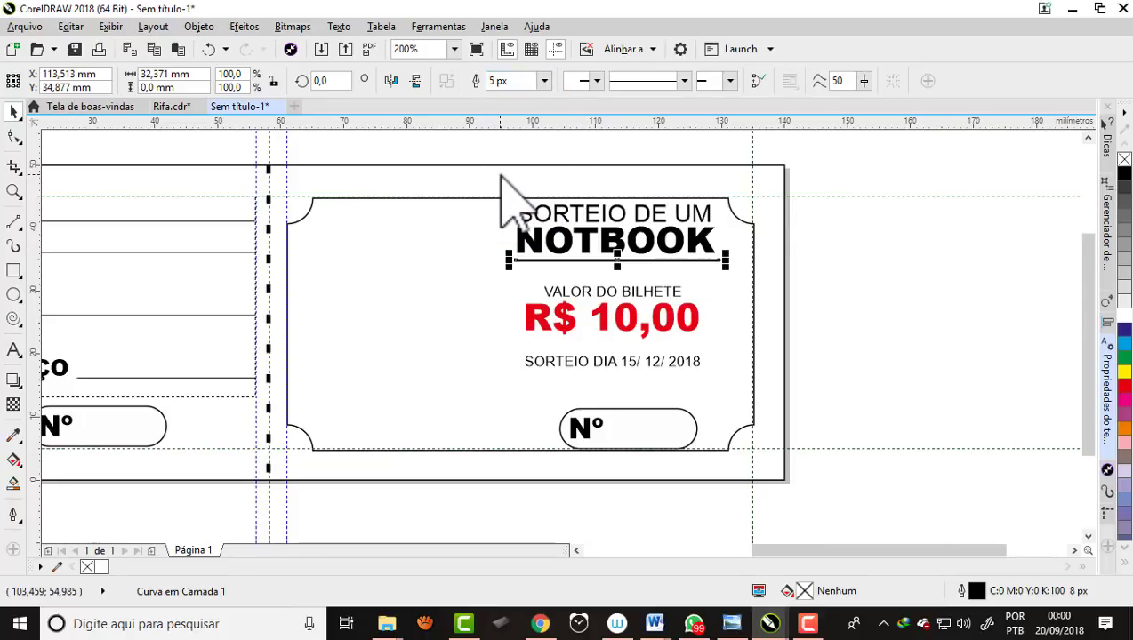
pyautogui.click(872, 336)
pyautogui.moveTo(484, 155)
pyautogui.mouseDown()
pyautogui.moveTo(736, 476)
pyautogui.moveTo(745, 511)
pyautogui.moveTo(744, 494)
pyautogui.mouseUp()
# Centre the heading, underline, price and date on one axis, then group the six objects.
pyautogui.press('c')
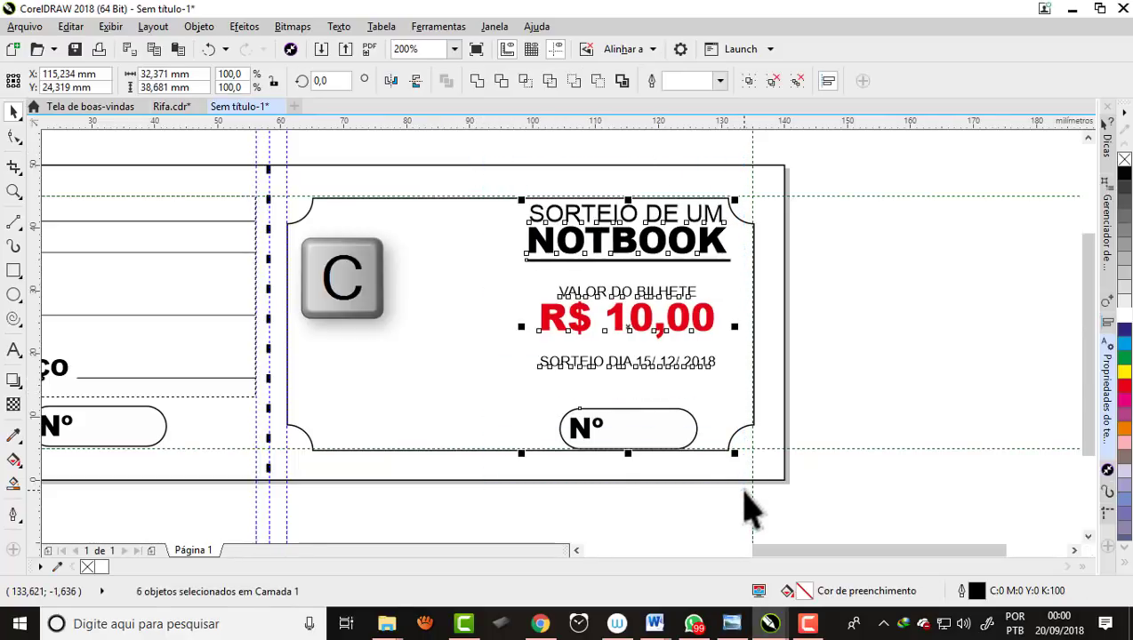
pyautogui.scroll(2, 678, 325)
pyautogui.scroll(-2, 671, 318)
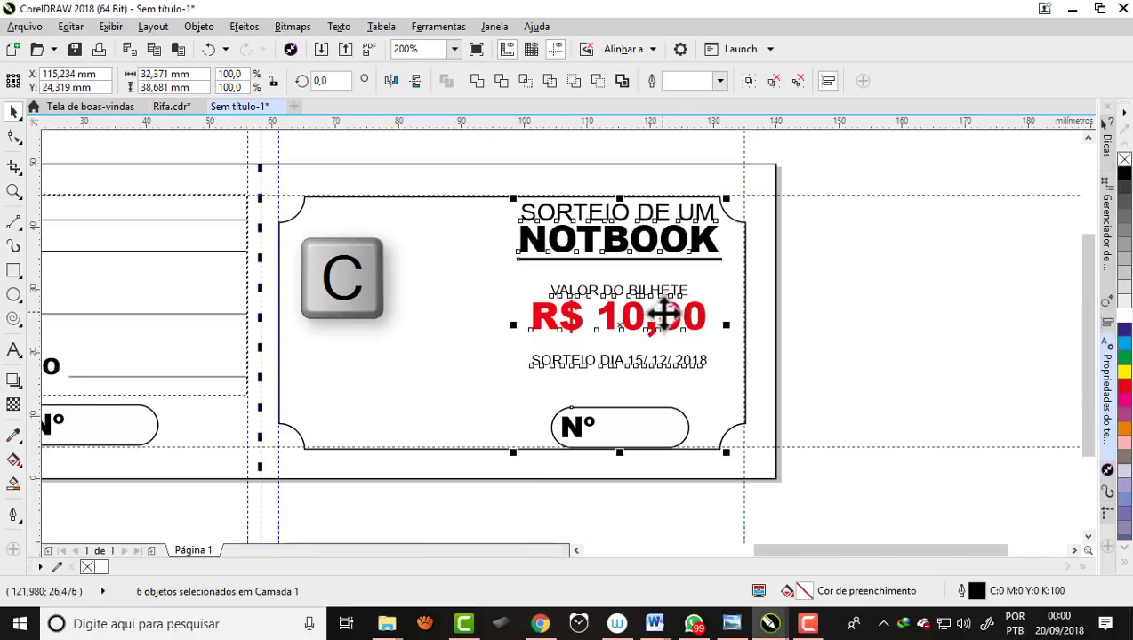
pyautogui.hotkey('ctrl', 'g')
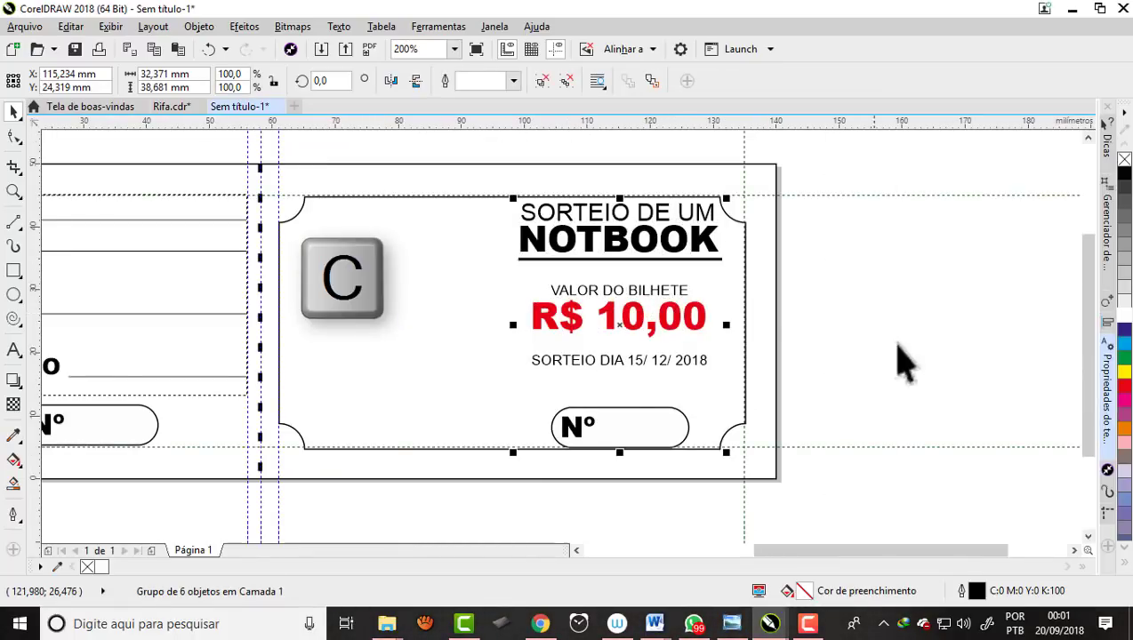
pyautogui.press('Escape')
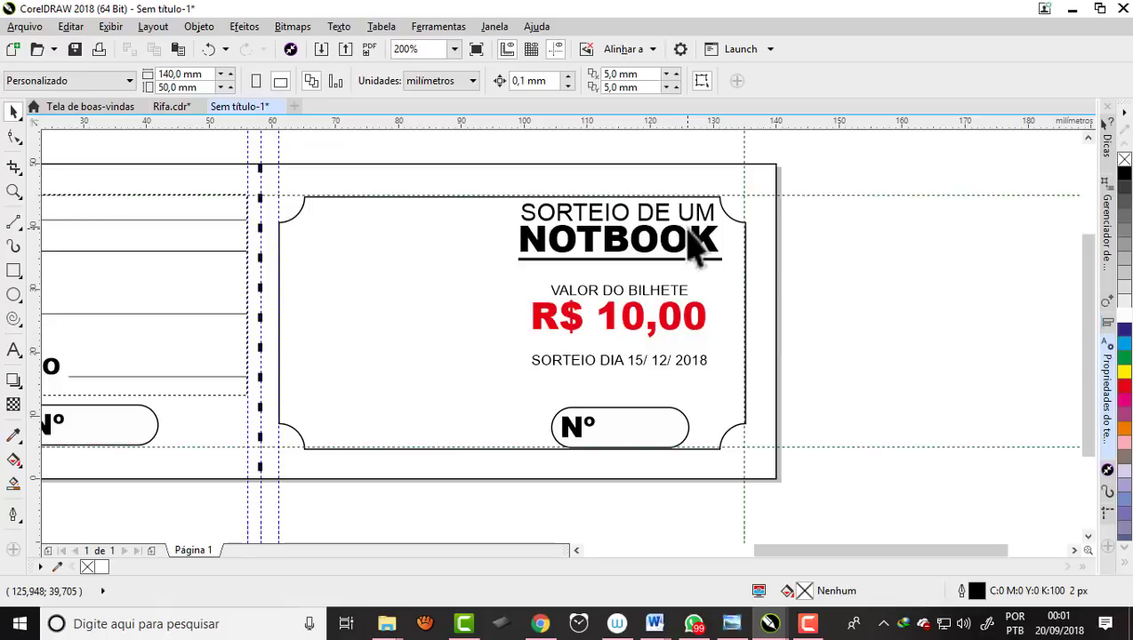
pyautogui.click(853, 302)
# Import Notebook-7-Spin-2018.png and place it on the page.
pyautogui.click(321, 49)
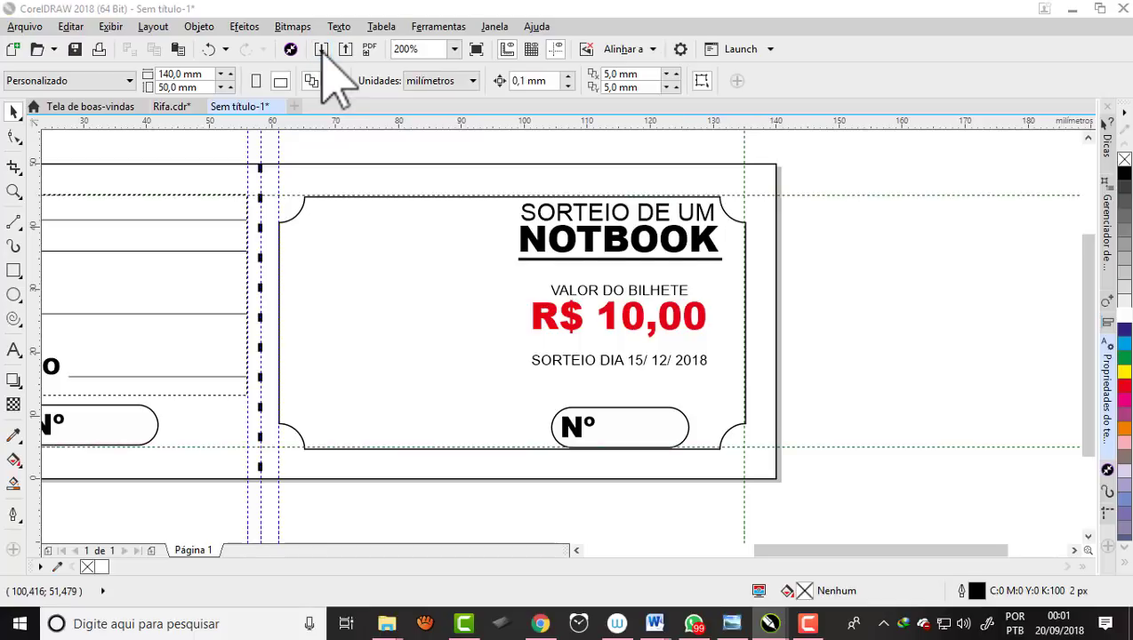
pyautogui.click(285, 211)
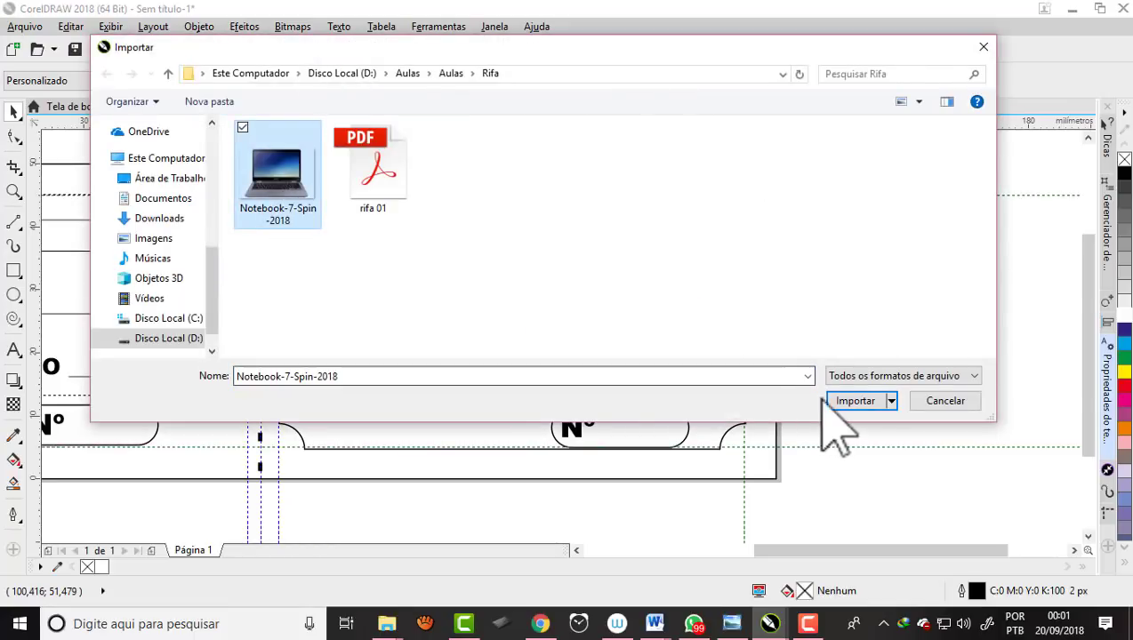
pyautogui.click(854, 401)
pyautogui.click(326, 251)
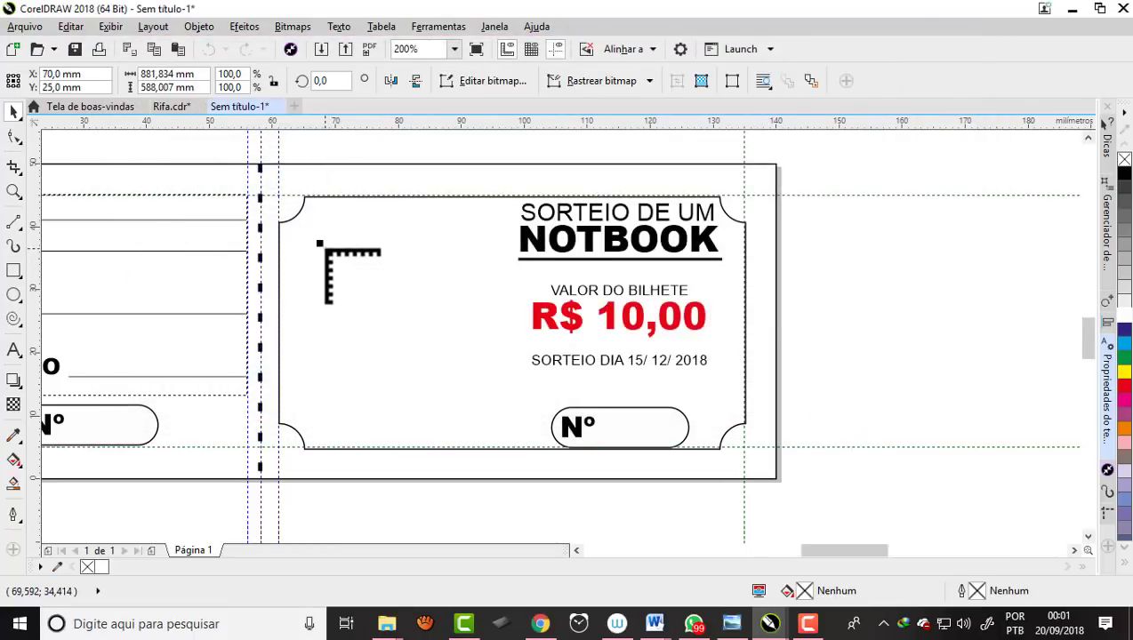
pyautogui.scroll(-2, 324, 249)
pyautogui.scroll(-2, 324, 249)
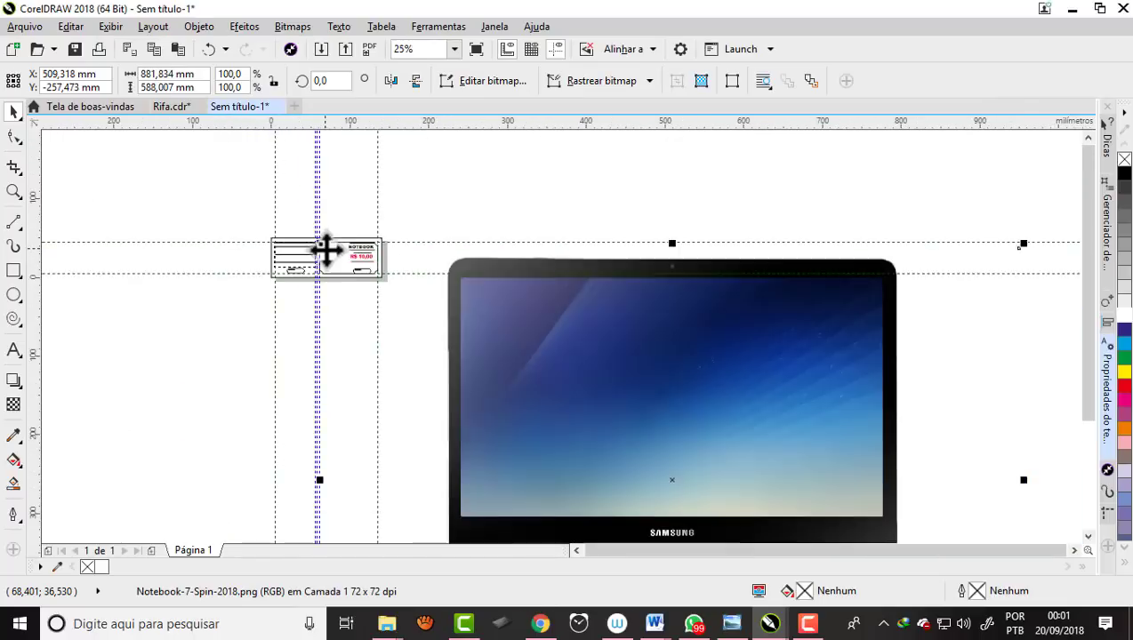
pyautogui.scroll(-1, 326, 252)
pyautogui.scroll(-1, 325, 252)
pyautogui.scroll(1, 440, 336)
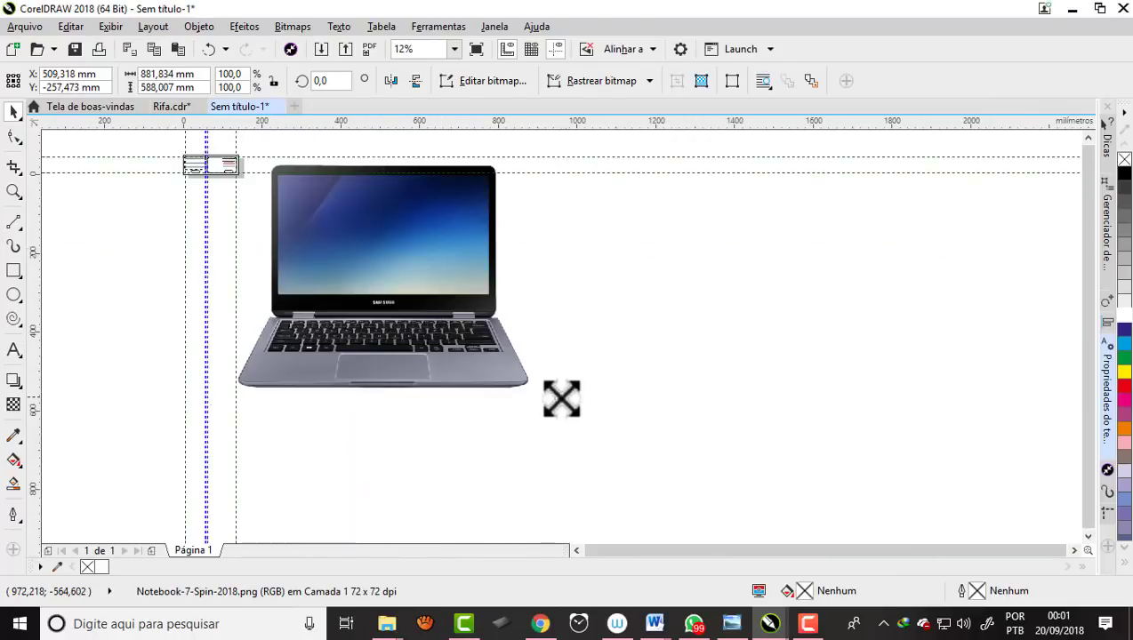
# Shrink the oversized laptop image to fit inside the ticket.
pyautogui.moveTo(561, 396)
pyautogui.mouseDown()
pyautogui.moveTo(413, 313)
pyautogui.moveTo(405, 293)
pyautogui.moveTo(260, 197)
pyautogui.moveTo(252, 178)
pyautogui.mouseUp()
pyautogui.scroll(1, 252, 178)
pyautogui.scroll(1, 252, 178)
pyautogui.scroll(1, 252, 178)
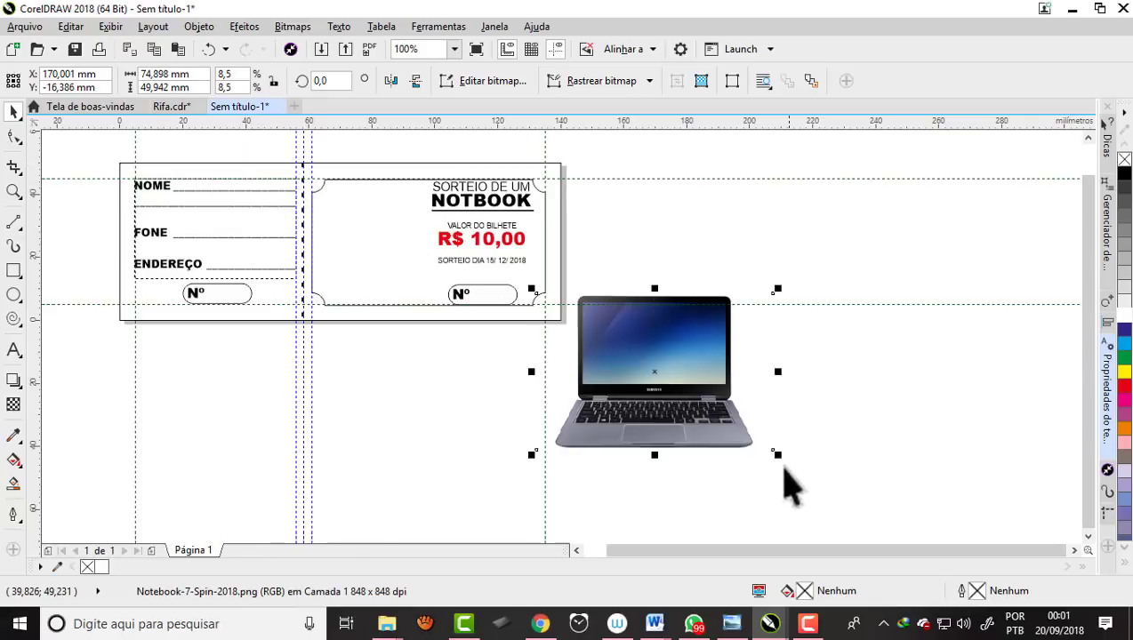
pyautogui.moveTo(777, 455)
pyautogui.mouseDown()
pyautogui.moveTo(417, 250)
pyautogui.moveTo(397, 220)
pyautogui.mouseUp()
pyautogui.scroll(1, 328, 202)
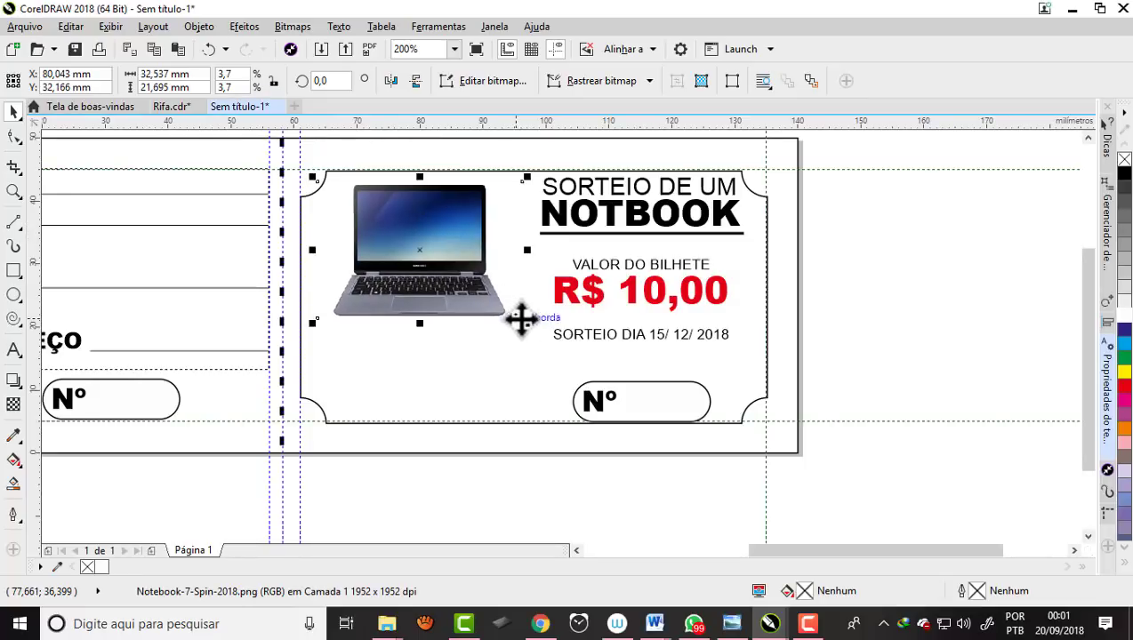
# Enlarge the notebook picture to about 46 × 31 mm and position it left of the title.
pyautogui.moveTo(531, 326); pyautogui.dragTo(561, 336)
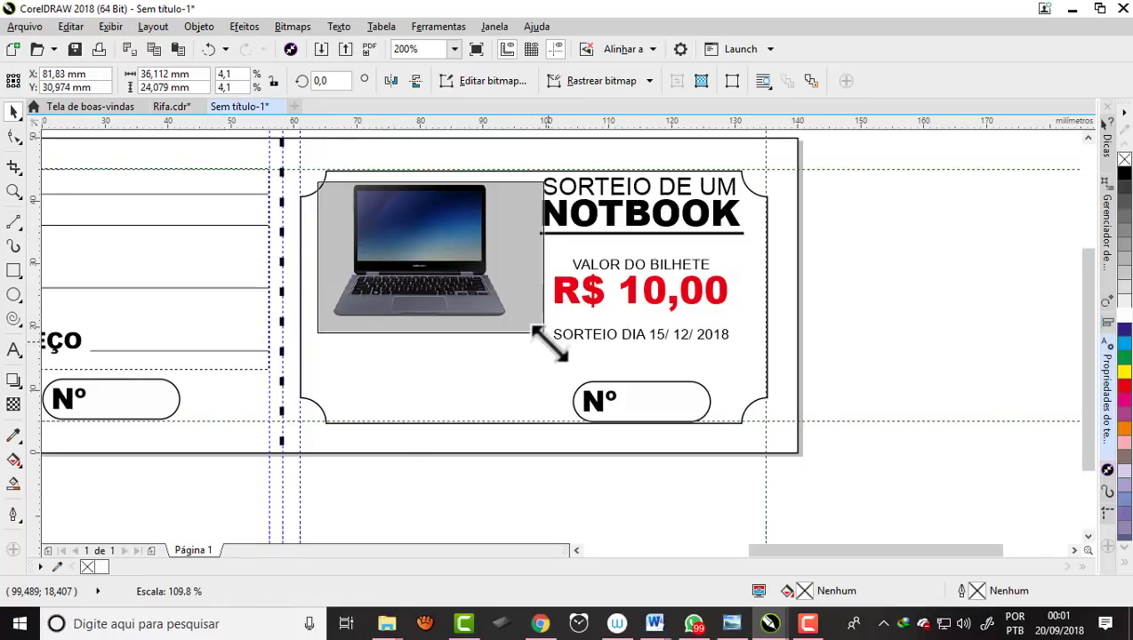
pyautogui.moveTo(448, 237); pyautogui.dragTo(444, 258)
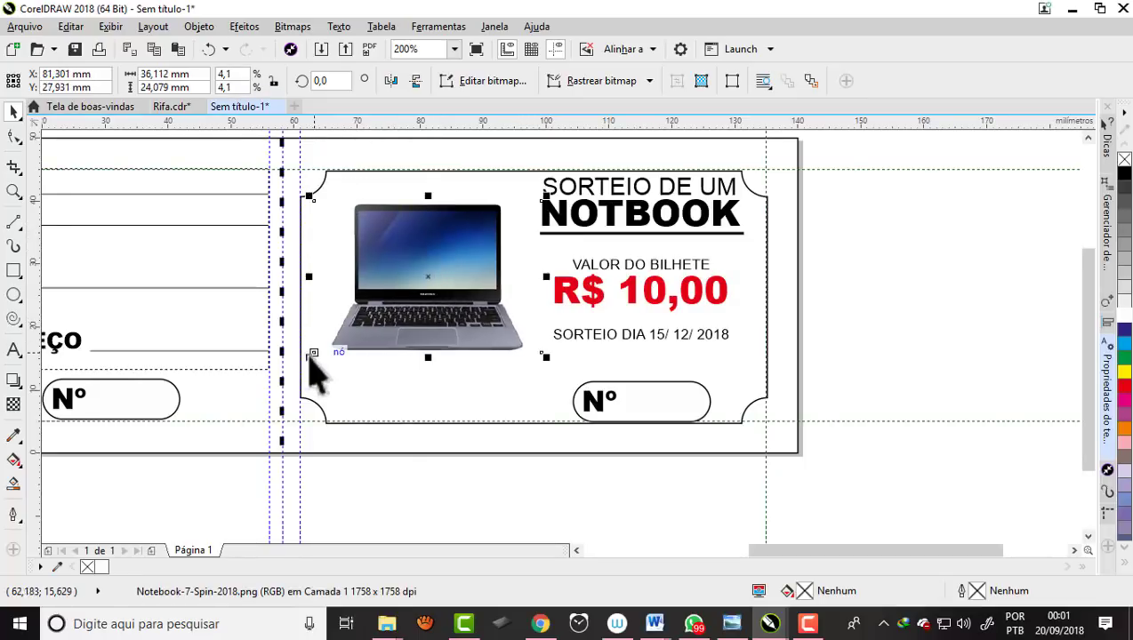
pyautogui.moveTo(309, 357); pyautogui.dragTo(266, 380)
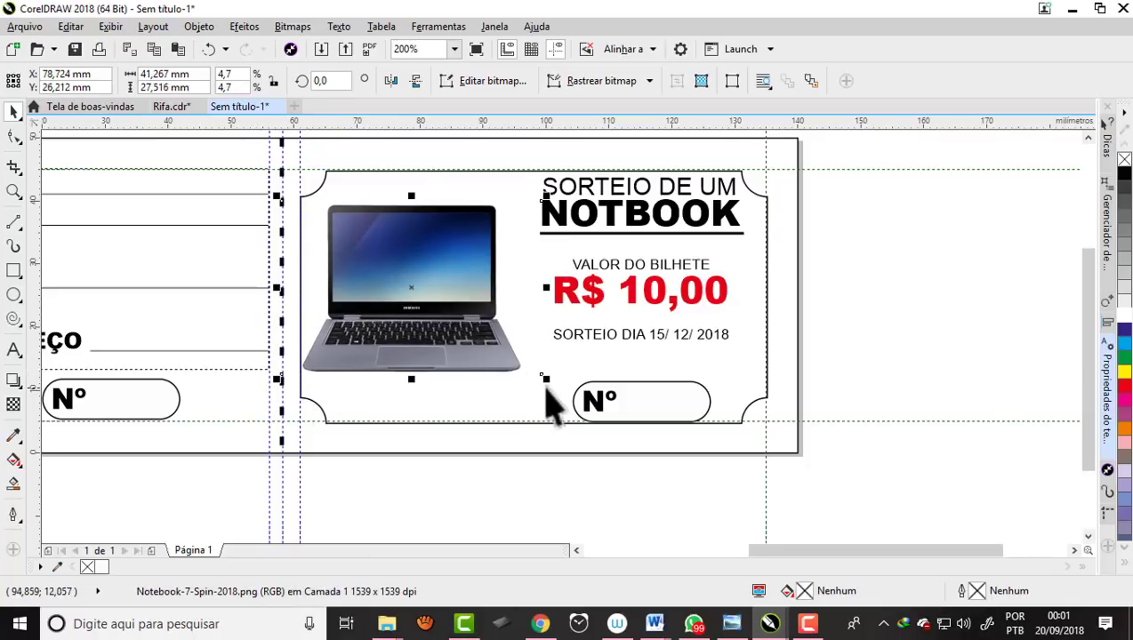
pyautogui.moveTo(551, 382); pyautogui.dragTo(543, 391)
pyautogui.moveTo(424, 273); pyautogui.dragTo(436, 276)
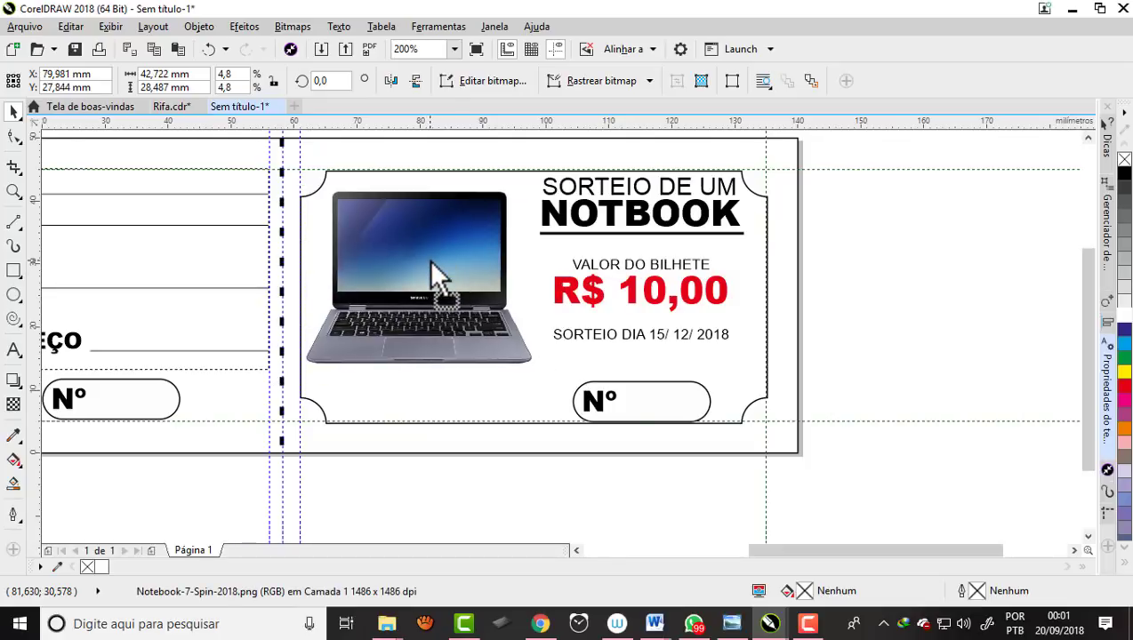
pyautogui.moveTo(557, 371); pyautogui.dragTo(578, 386)
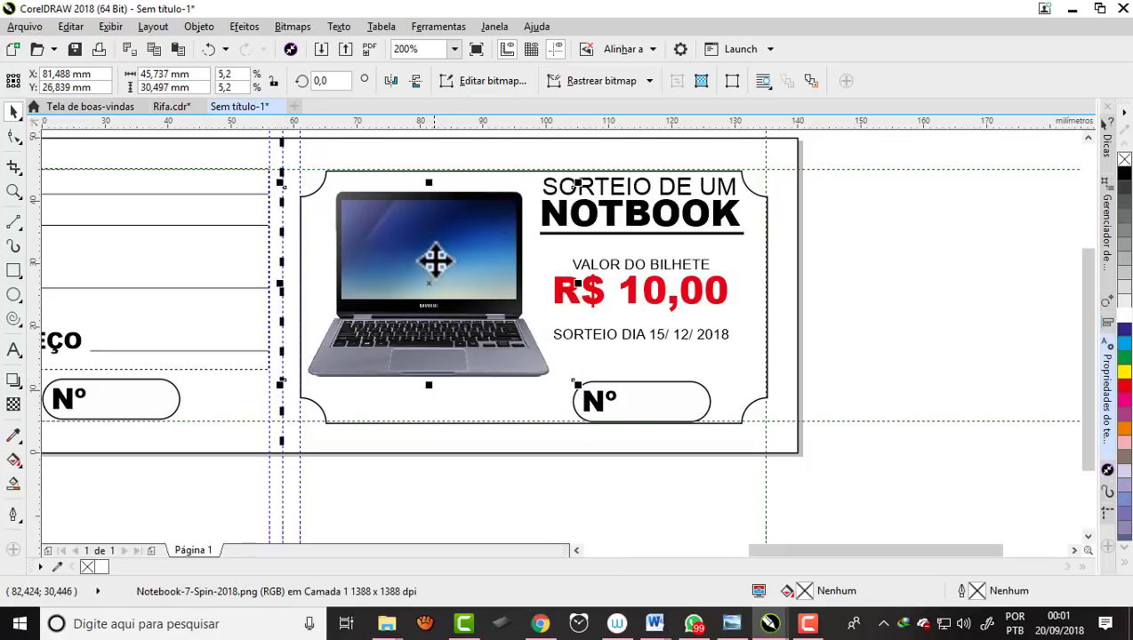
pyautogui.moveTo(441, 266); pyautogui.dragTo(436, 261)
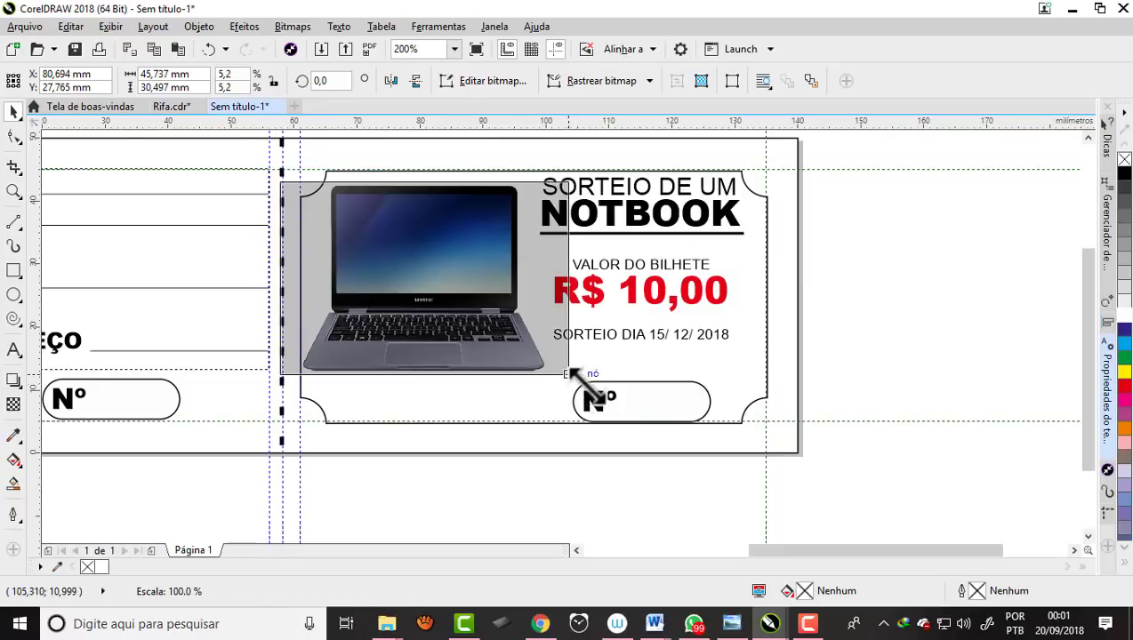
pyautogui.moveTo(571, 378); pyautogui.dragTo(576, 383)
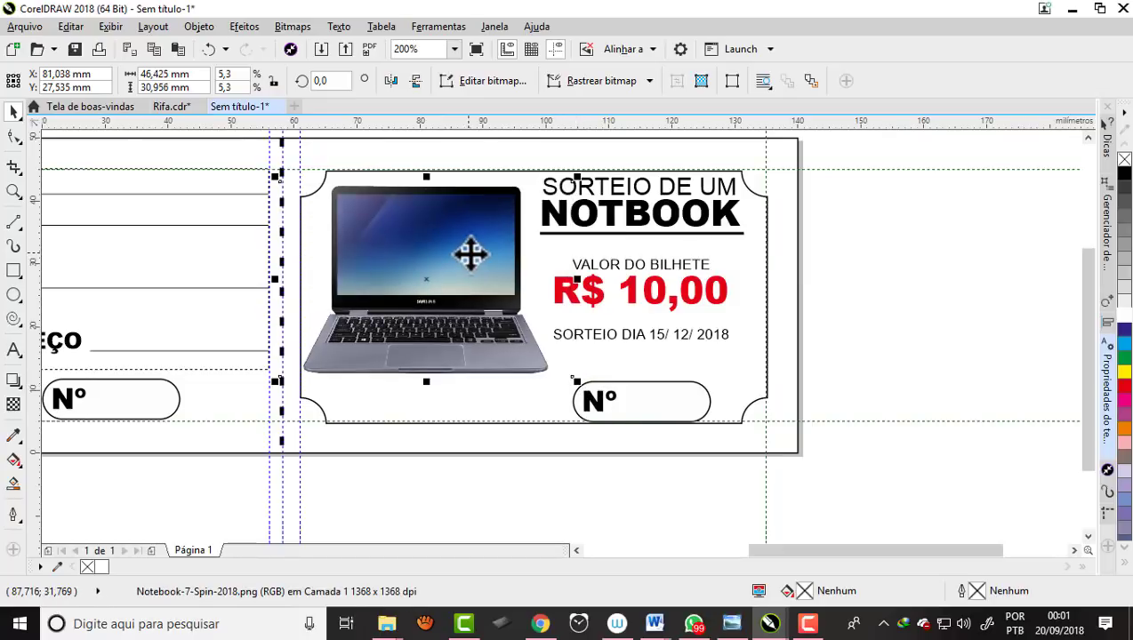
pyautogui.moveTo(469, 252); pyautogui.dragTo(467, 247)
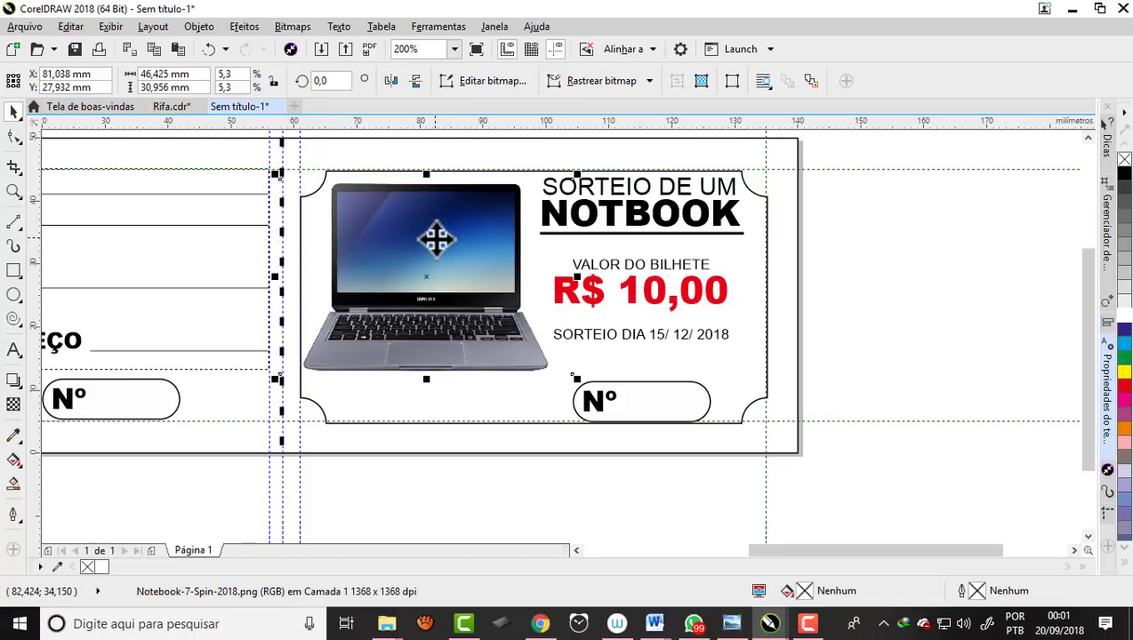
pyautogui.moveTo(435, 237); pyautogui.dragTo(443, 235)
# Try PowerClip inside on the picture, then cancel and deselect.
pyautogui.rightClick(443, 235)
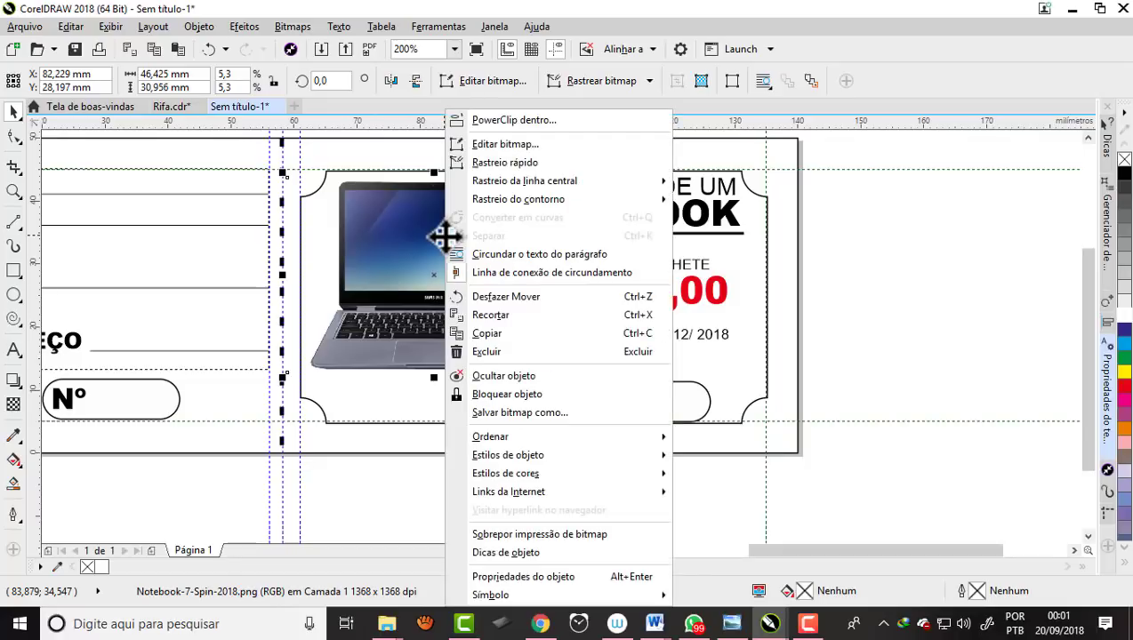
pyautogui.click(512, 120)
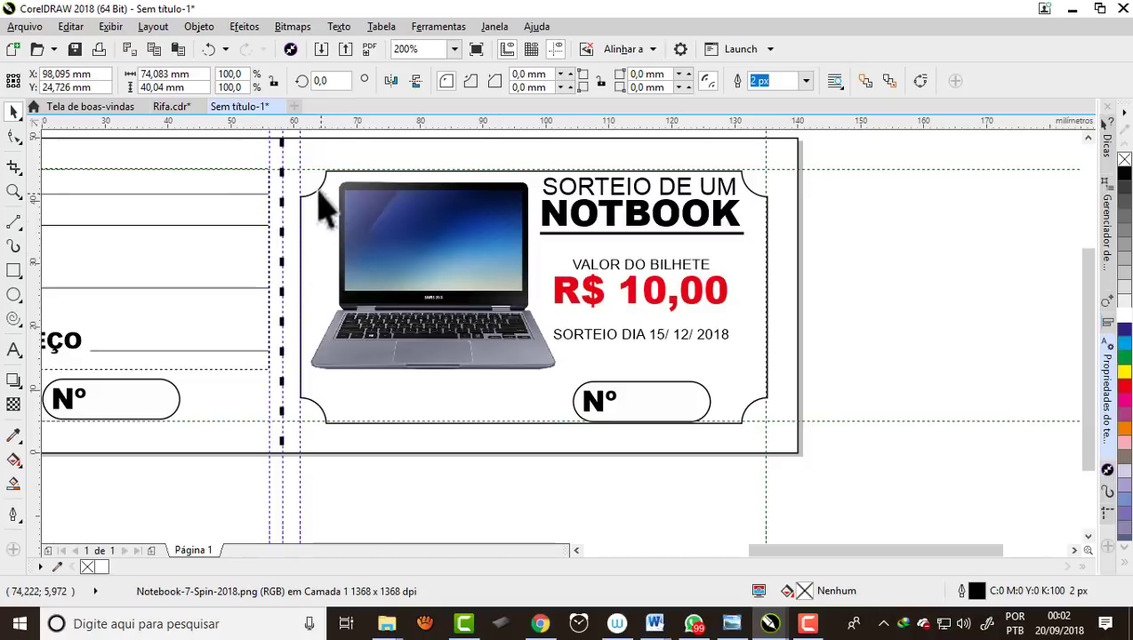
pyautogui.press('Escape')
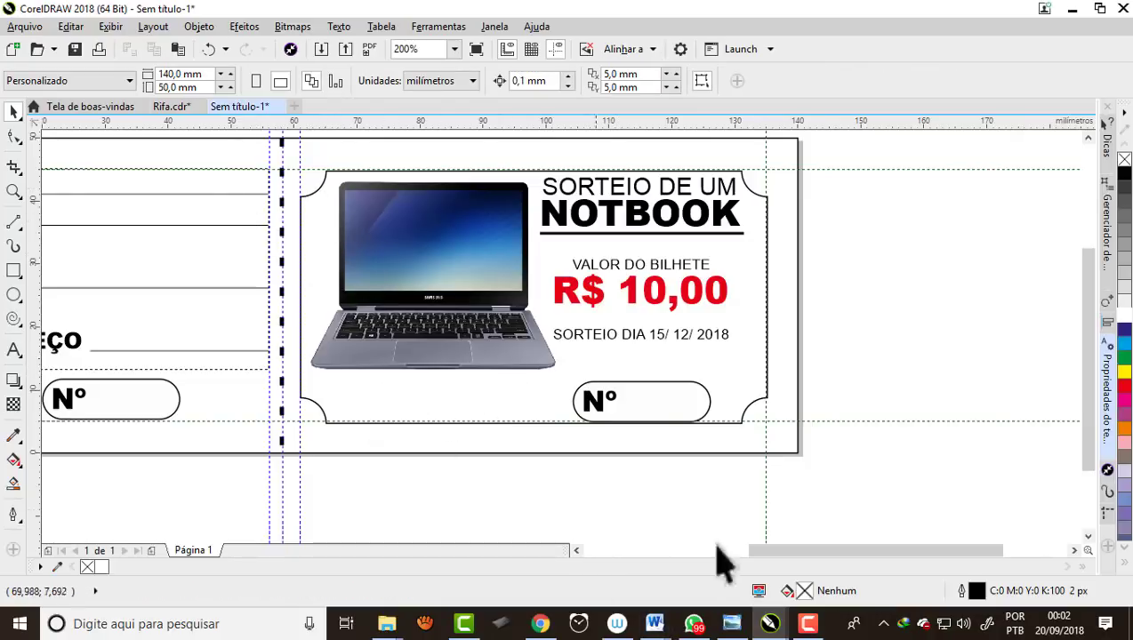
pyautogui.moveTo(655, 624)
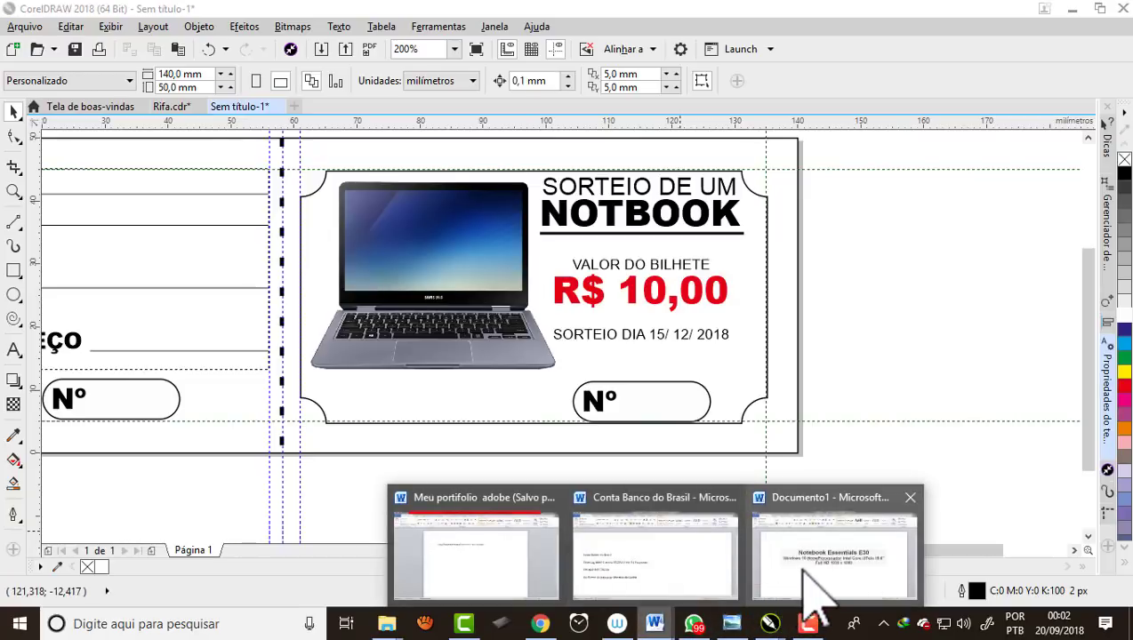
# Copy the Notebook Essentials E30 spec text in Word and bring the ticket drawing back.
pyautogui.click(804, 576)
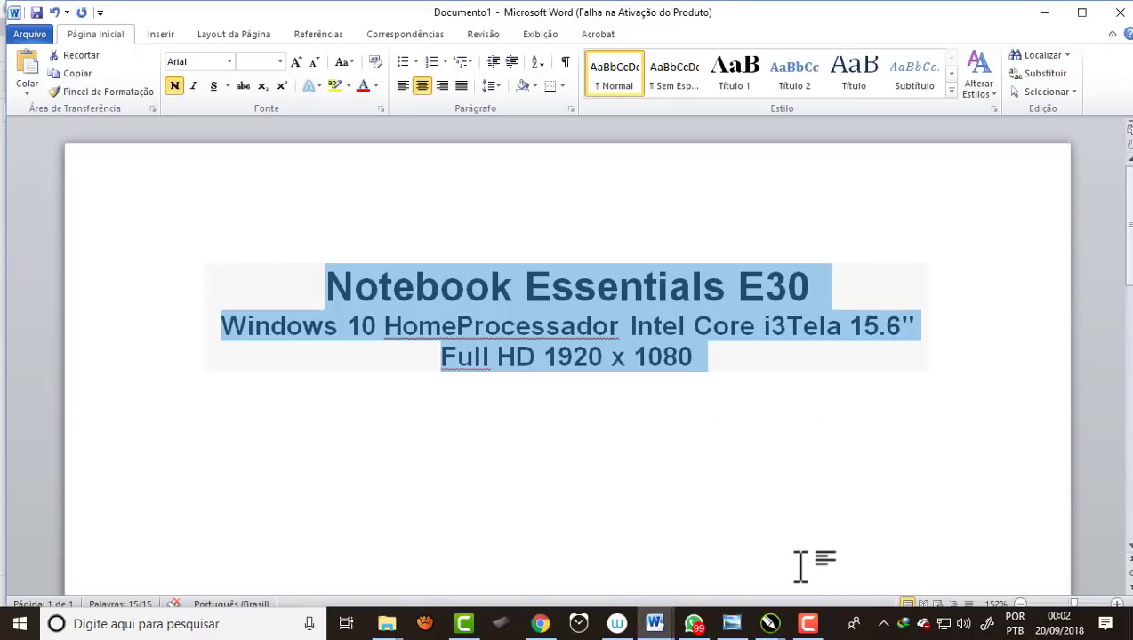
pyautogui.rightClick(480, 286)
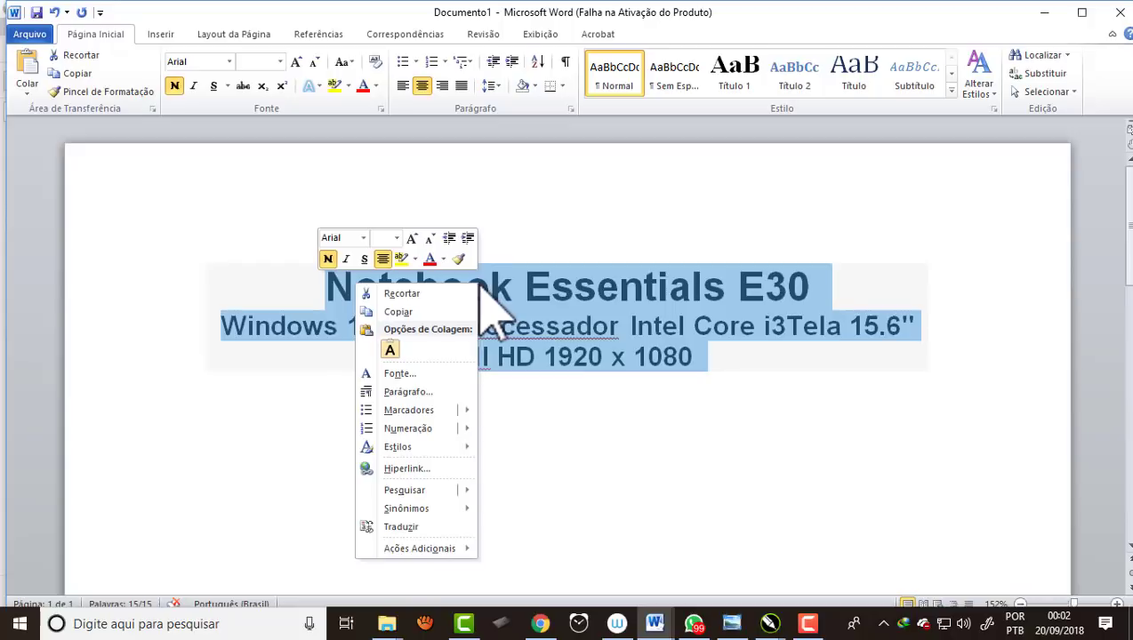
pyautogui.click(399, 313)
pyautogui.click(769, 624)
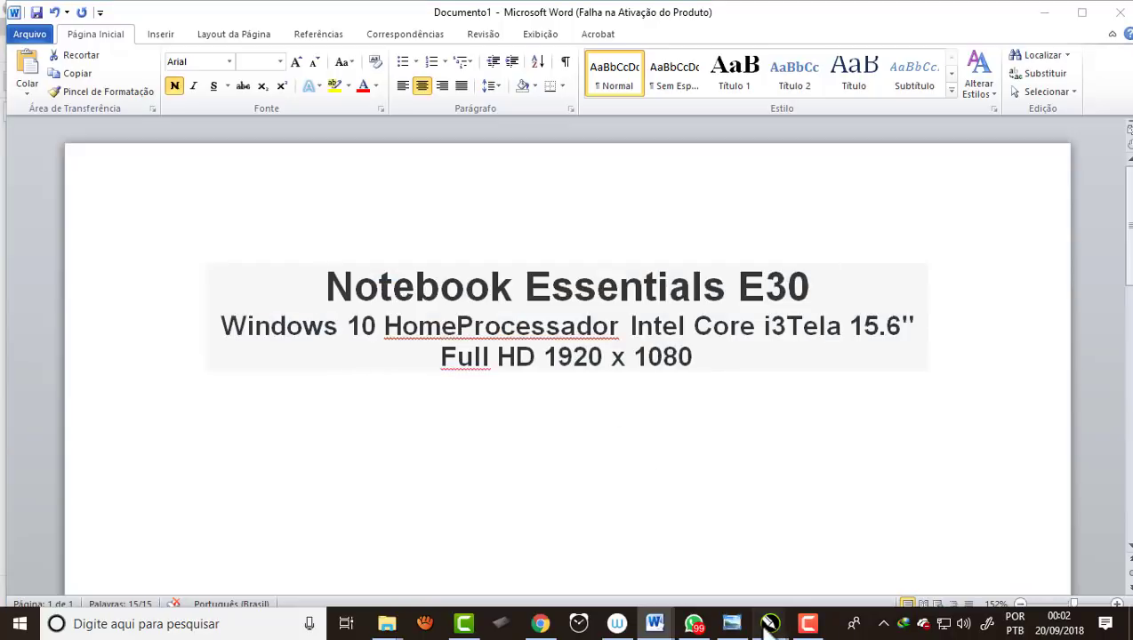
pyautogui.click(874, 569)
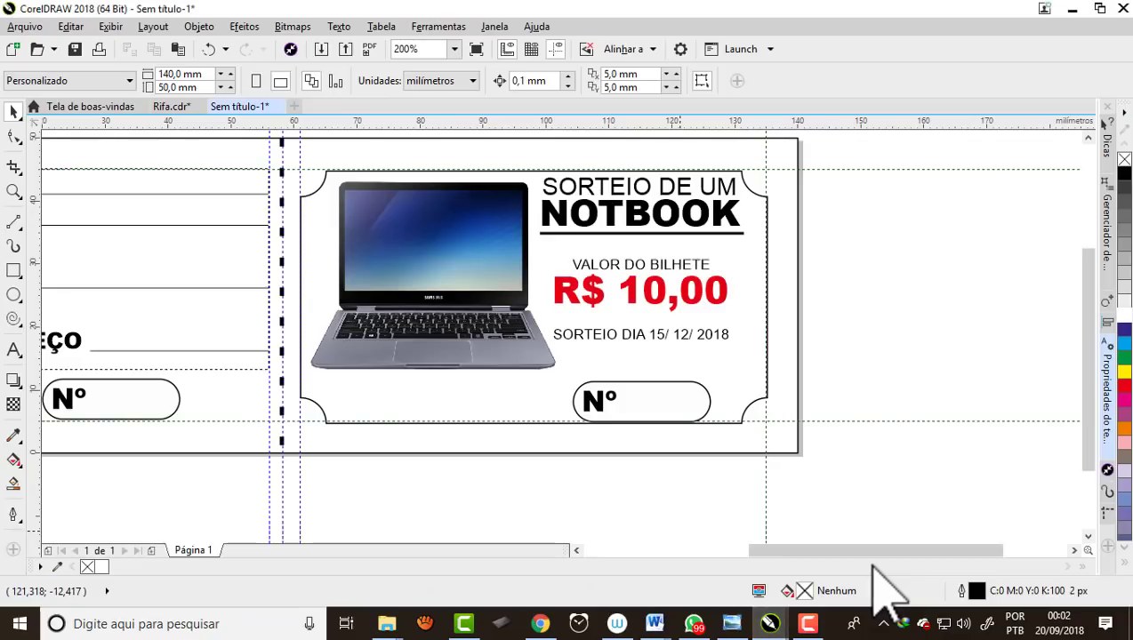
# Paste the Notebook Essentials E30 specs keeping fonts and formatting, shrunk to about 33 mm wide.
pyautogui.click(15, 349)
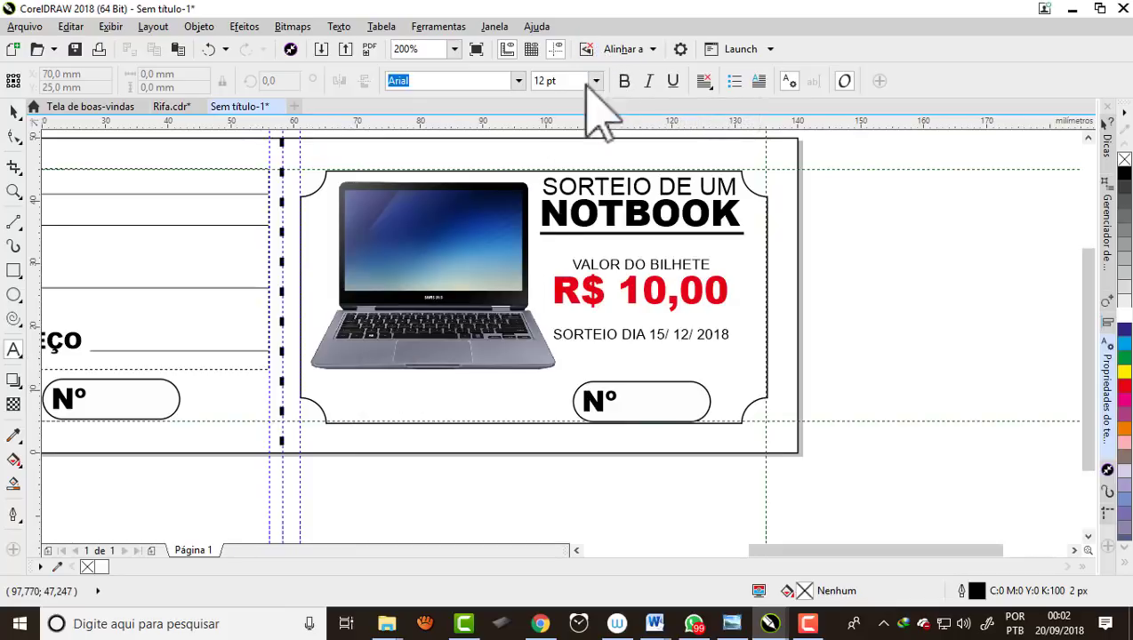
pyautogui.click(345, 405)
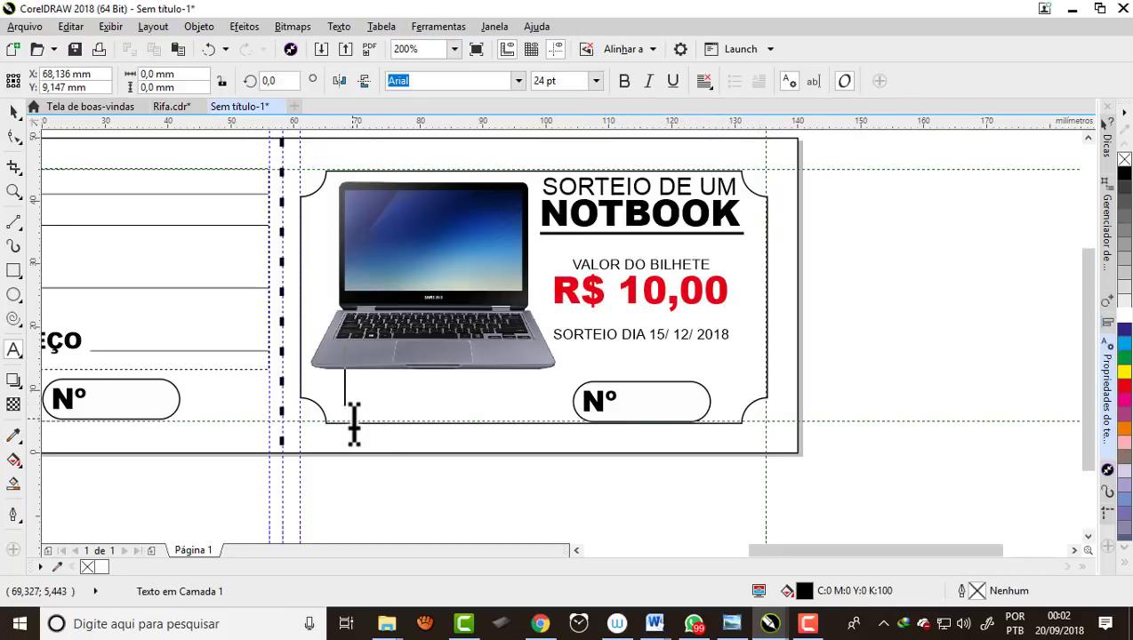
pyautogui.hotkey('ctrl', 'v')
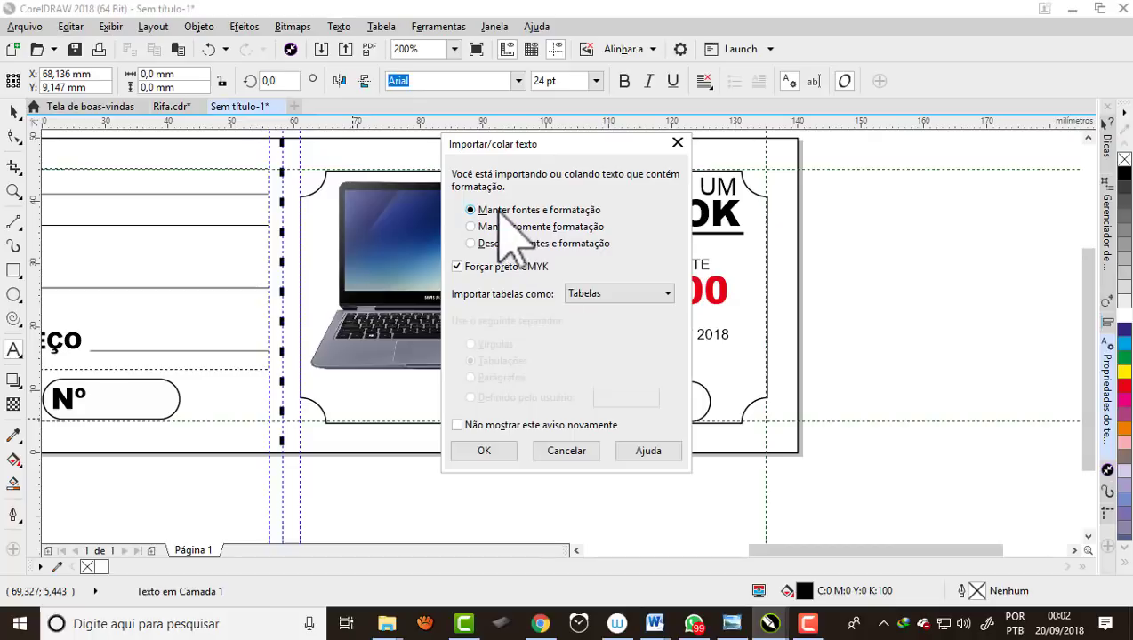
pyautogui.click(483, 451)
pyautogui.hotkey('ctrl', 'z')
pyautogui.scroll(-1, 494, 418)
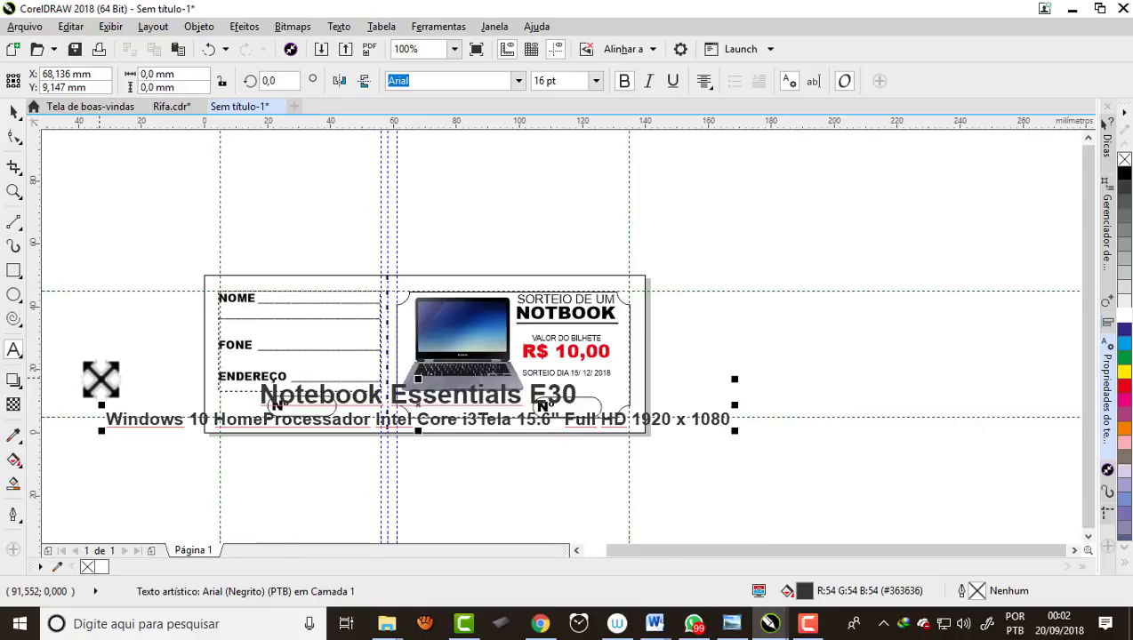
pyautogui.moveTo(100, 380); pyautogui.dragTo(175, 396)
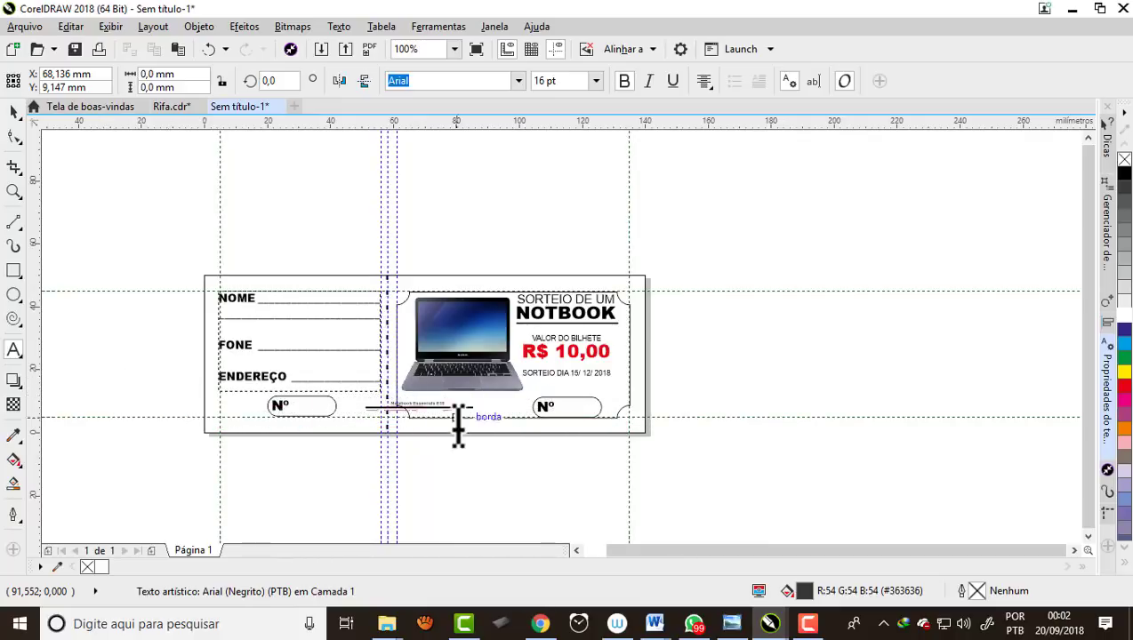
pyautogui.scroll(1, 445, 410)
# Move the spec text under the notebook picture, enlarge it slightly and centre it.
pyautogui.scroll(1, 445, 412)
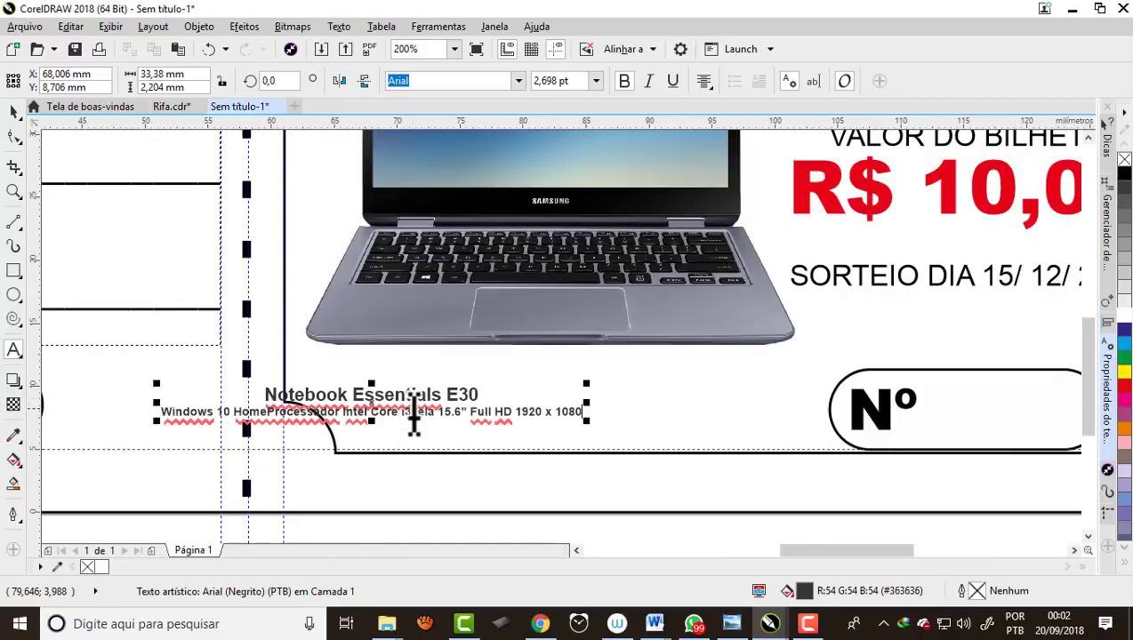
pyautogui.moveTo(372, 400); pyautogui.dragTo(531, 369)
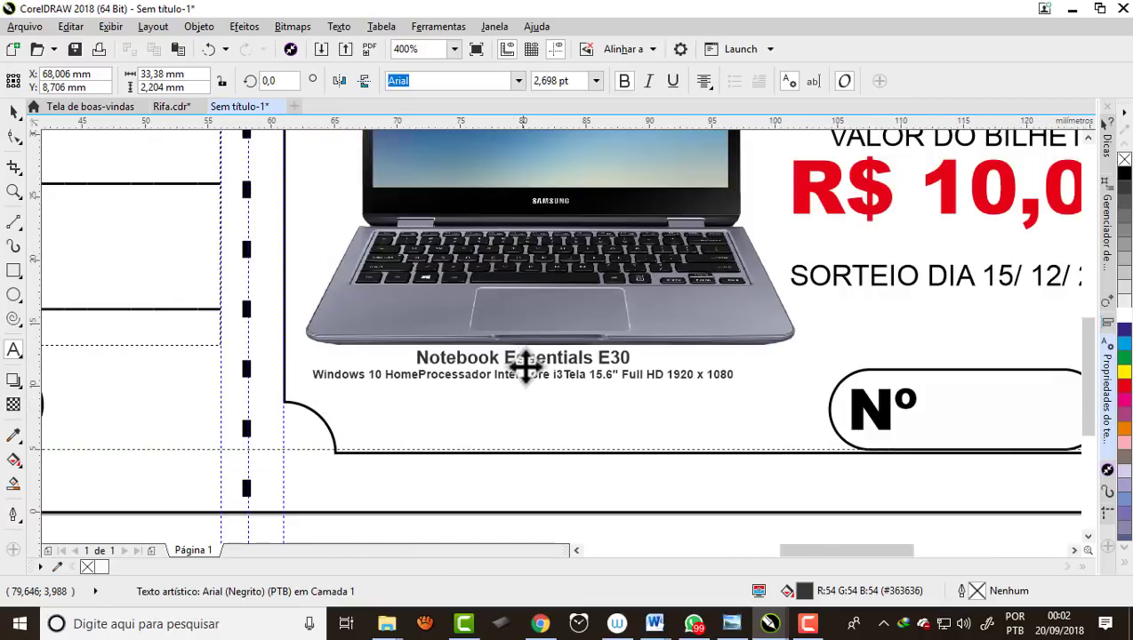
pyautogui.moveTo(746, 385); pyautogui.dragTo(779, 409)
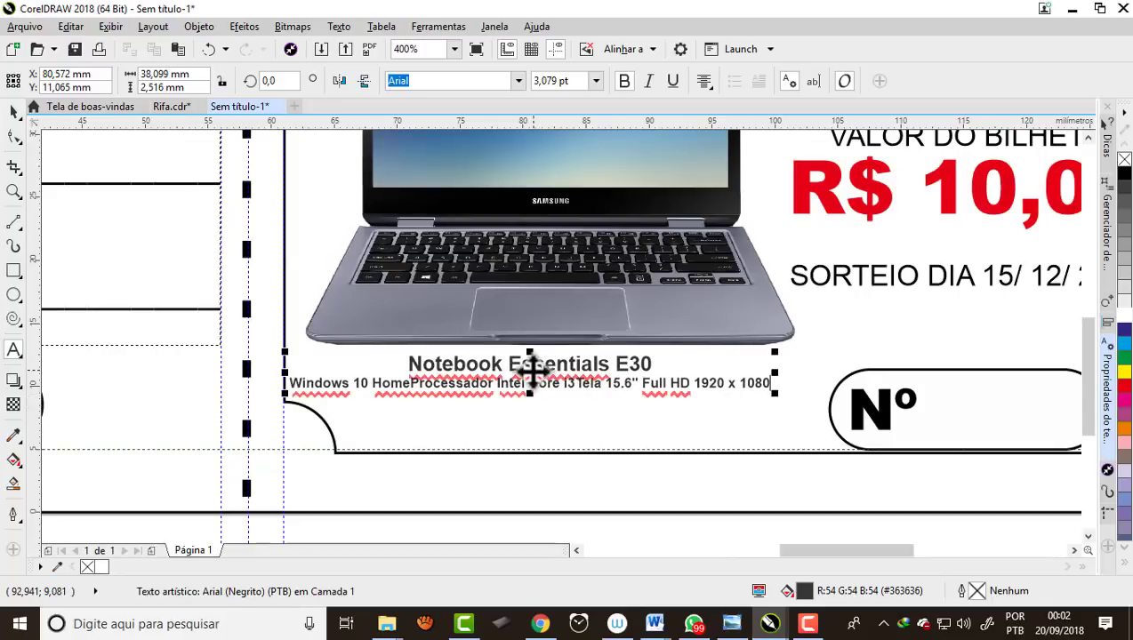
pyautogui.moveTo(531, 369); pyautogui.dragTo(559, 377)
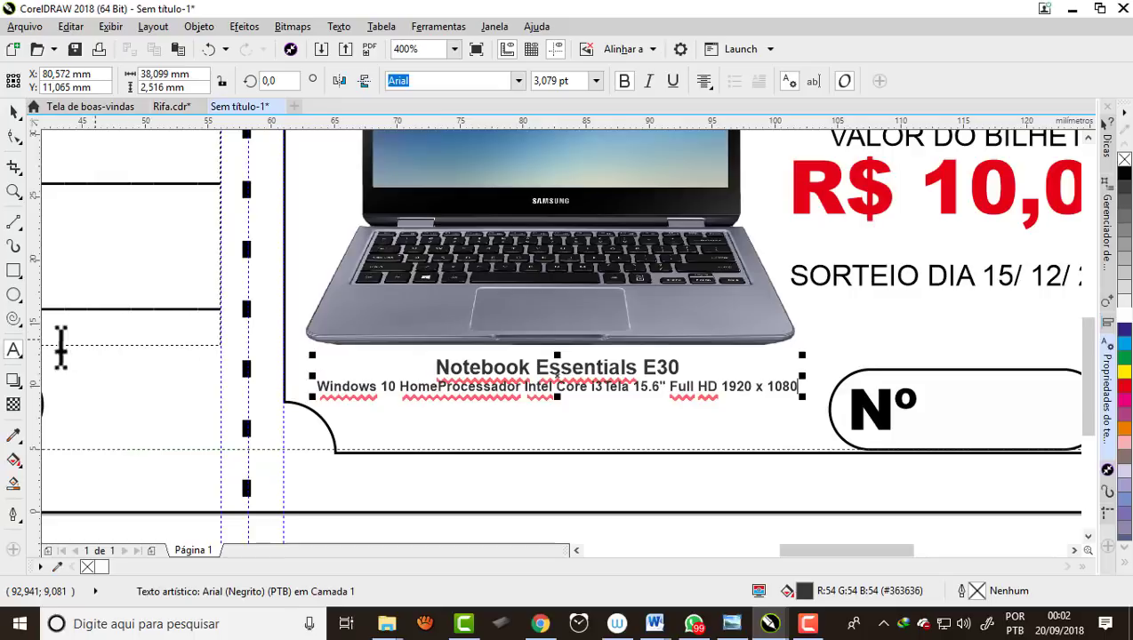
# Break the spec text onto a new line before the word Tela.
pyautogui.click(14, 350)
pyautogui.scroll(1, 576, 414)
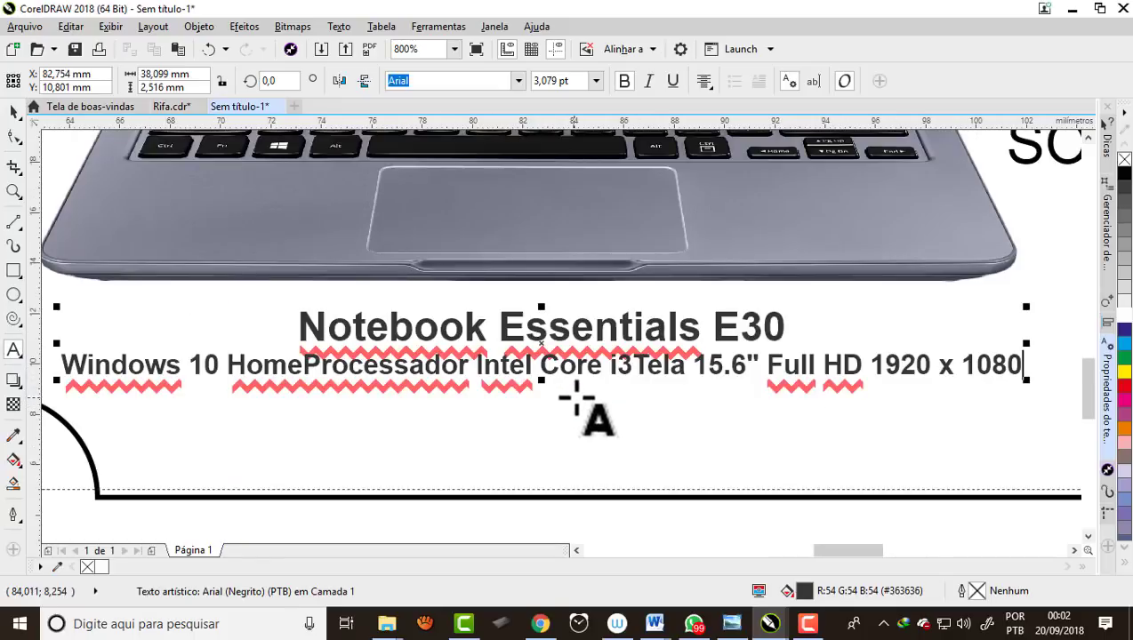
pyautogui.click(634, 366)
pyautogui.press('Return')
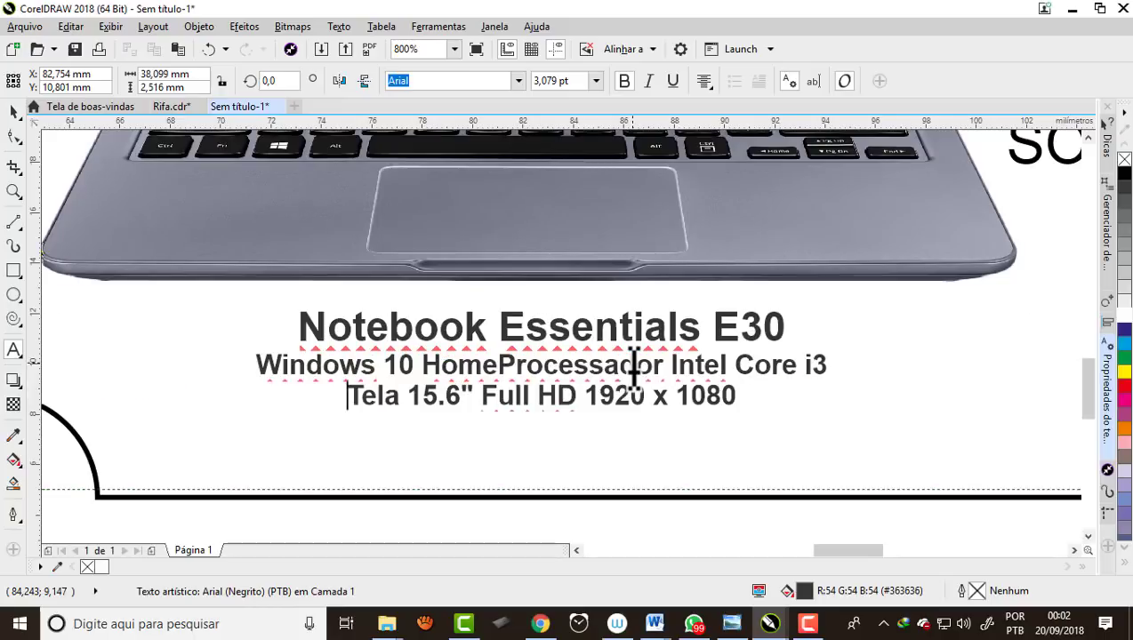
pyautogui.click(13, 111)
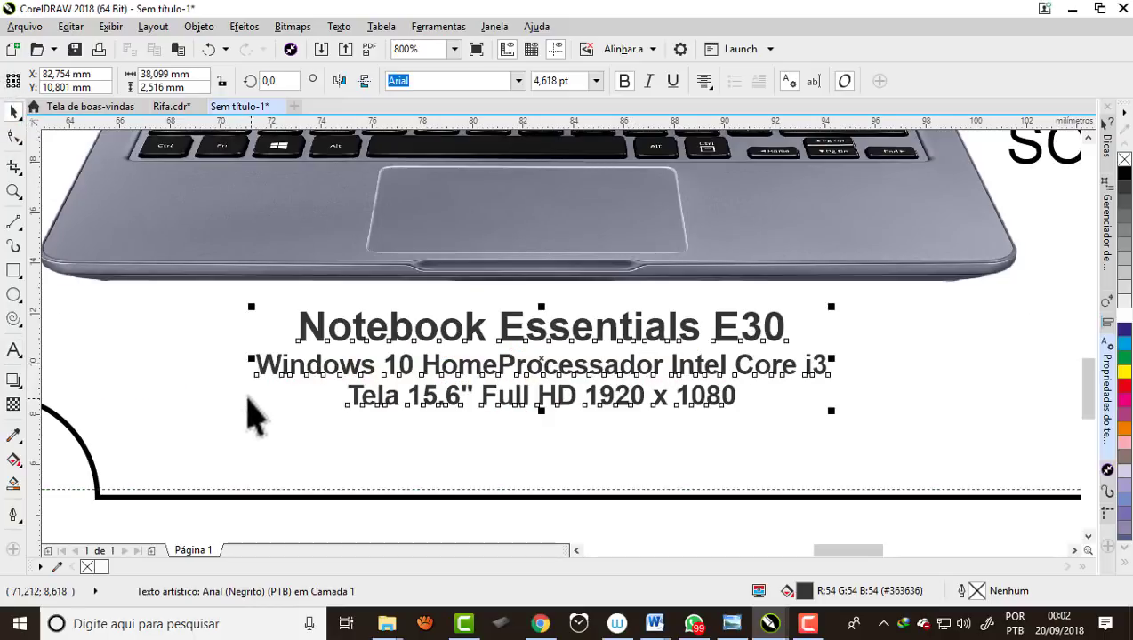
# Enlarge and reposition the spec block, then drag its leading handle to pull the lines closer.
pyautogui.click(14, 136)
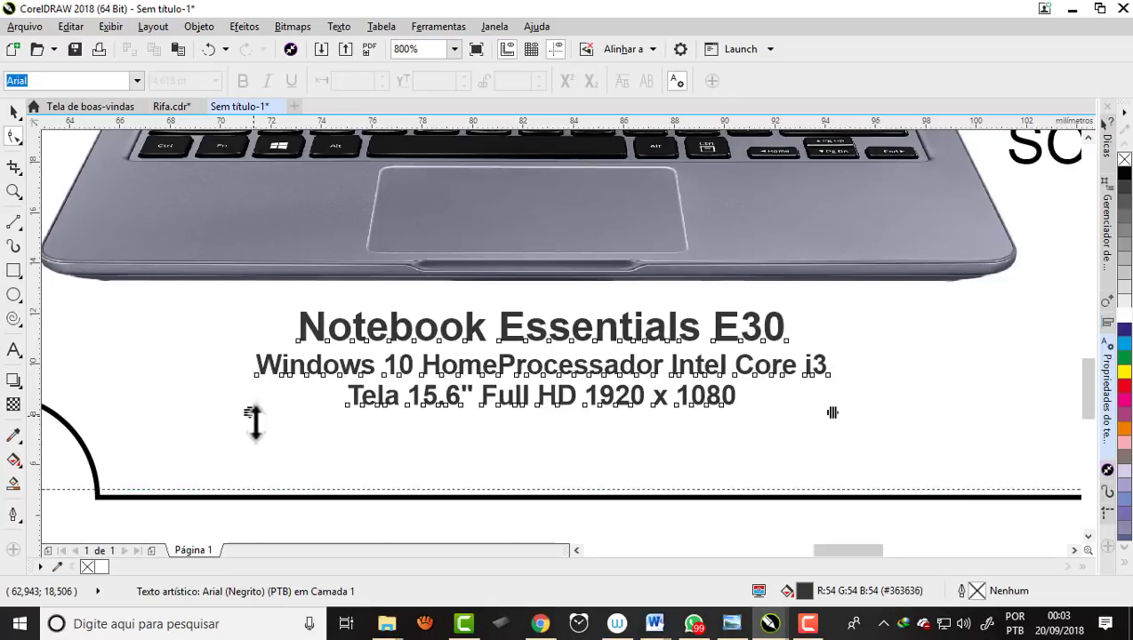
pyautogui.moveTo(255, 423); pyautogui.dragTo(254, 451)
pyautogui.scroll(-1, 367, 396)
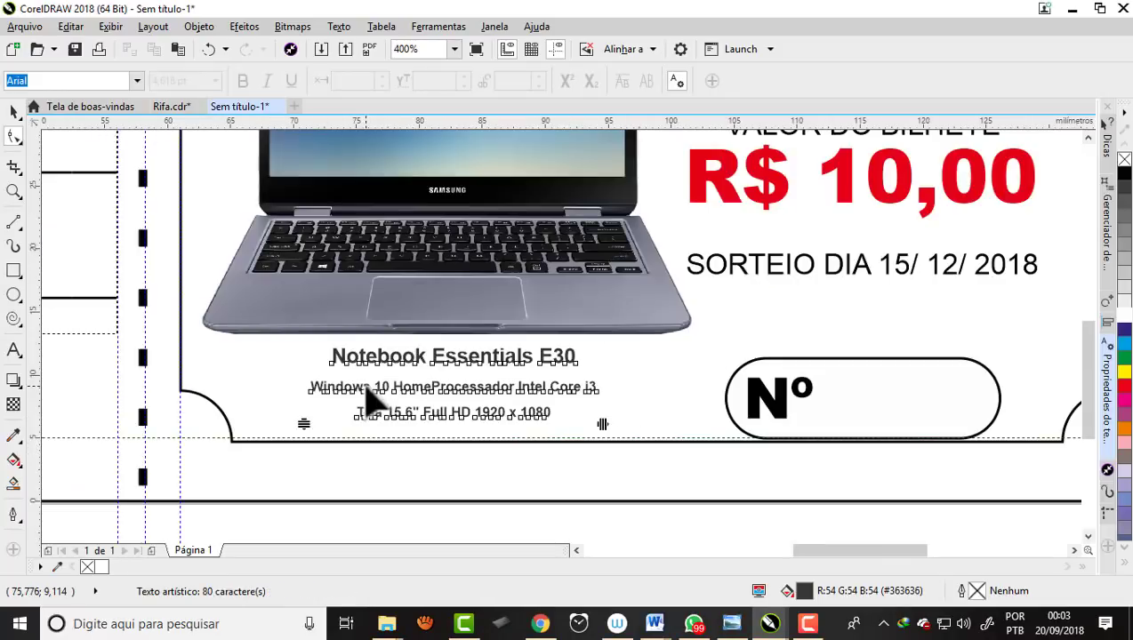
pyautogui.moveTo(303, 425); pyautogui.dragTo(306, 407)
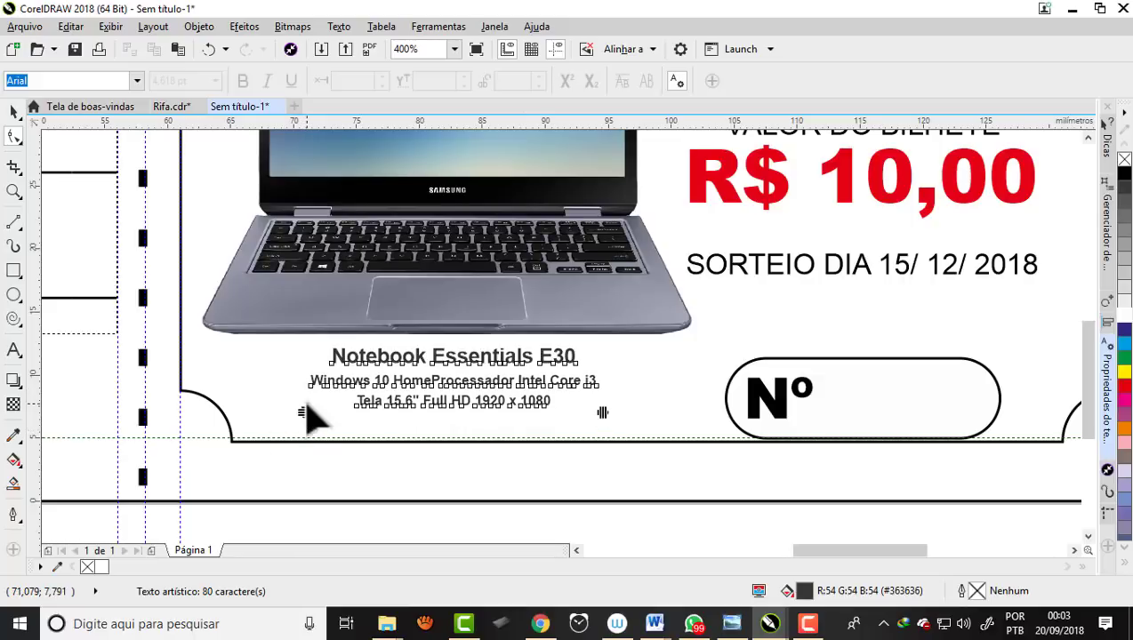
pyautogui.click(14, 111)
pyautogui.click(513, 356)
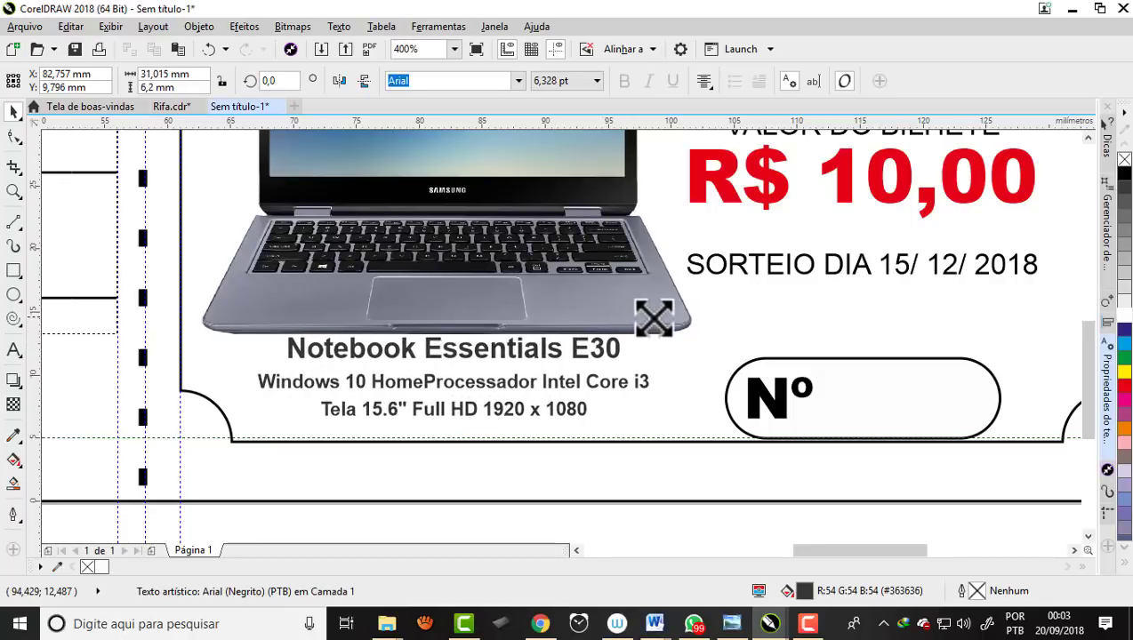
pyautogui.moveTo(601, 345); pyautogui.dragTo(652, 316)
pyautogui.moveTo(462, 375); pyautogui.dragTo(472, 384)
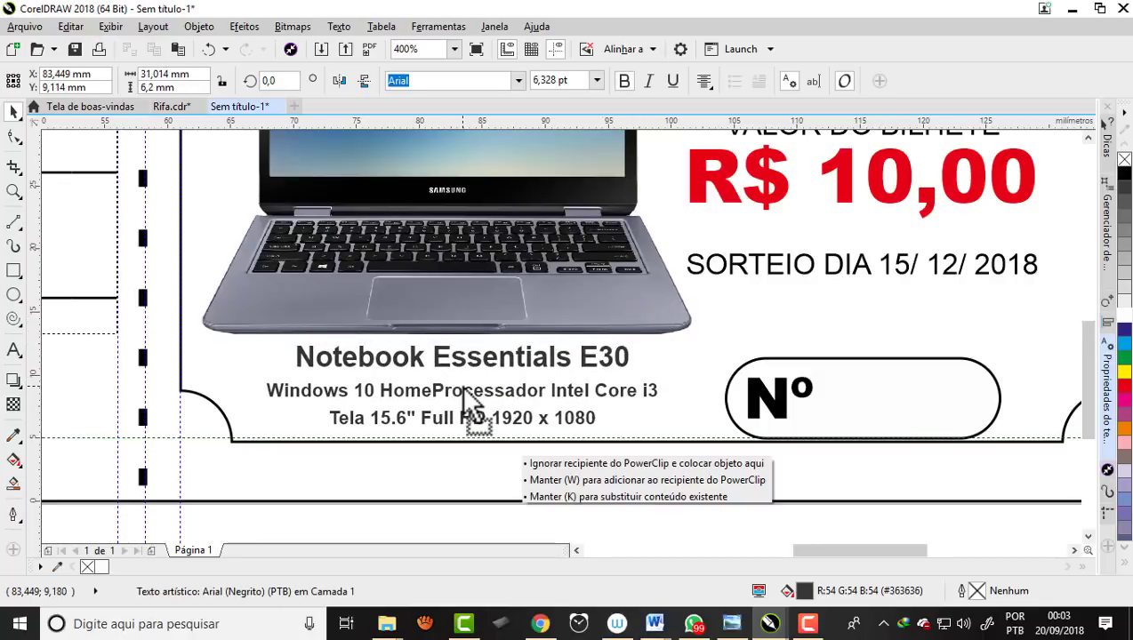
pyautogui.click(14, 135)
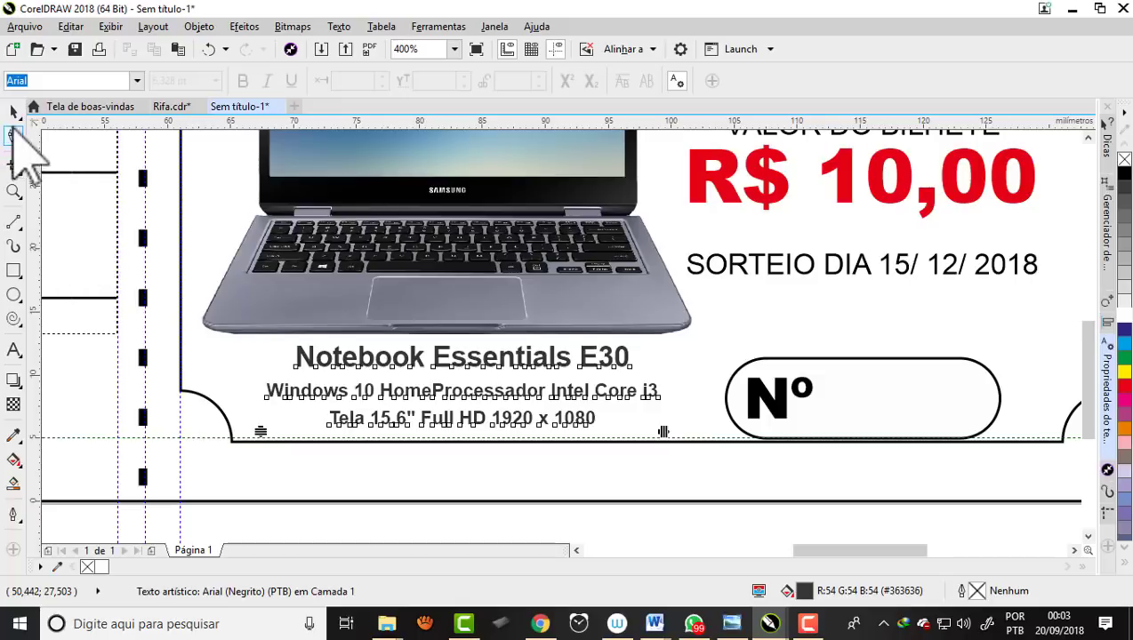
pyautogui.moveTo(260, 431); pyautogui.dragTo(262, 410)
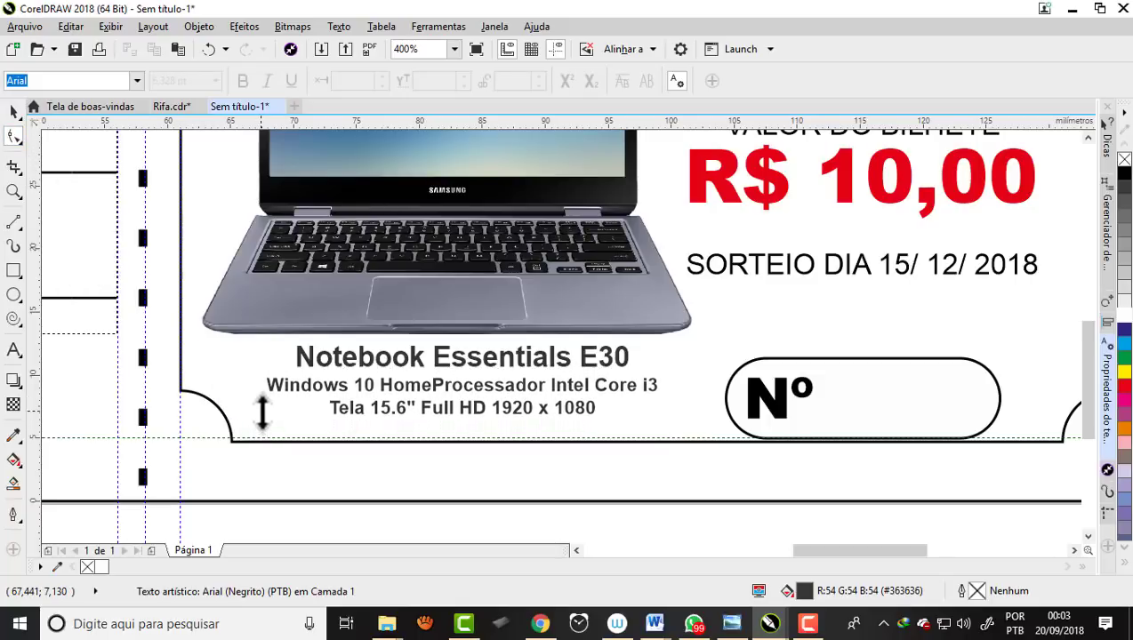
pyautogui.scroll(-2, 321, 417)
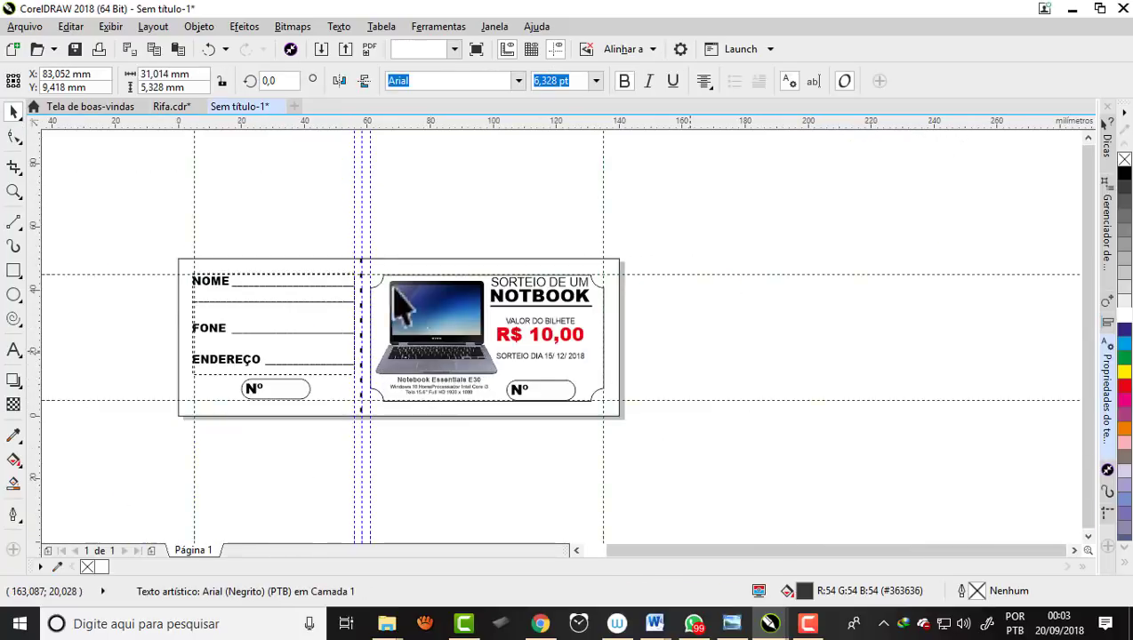
# Delete the two vertical guidelines at the perforation.
pyautogui.press('Escape')
pyautogui.hotkey('shift', 'F4')
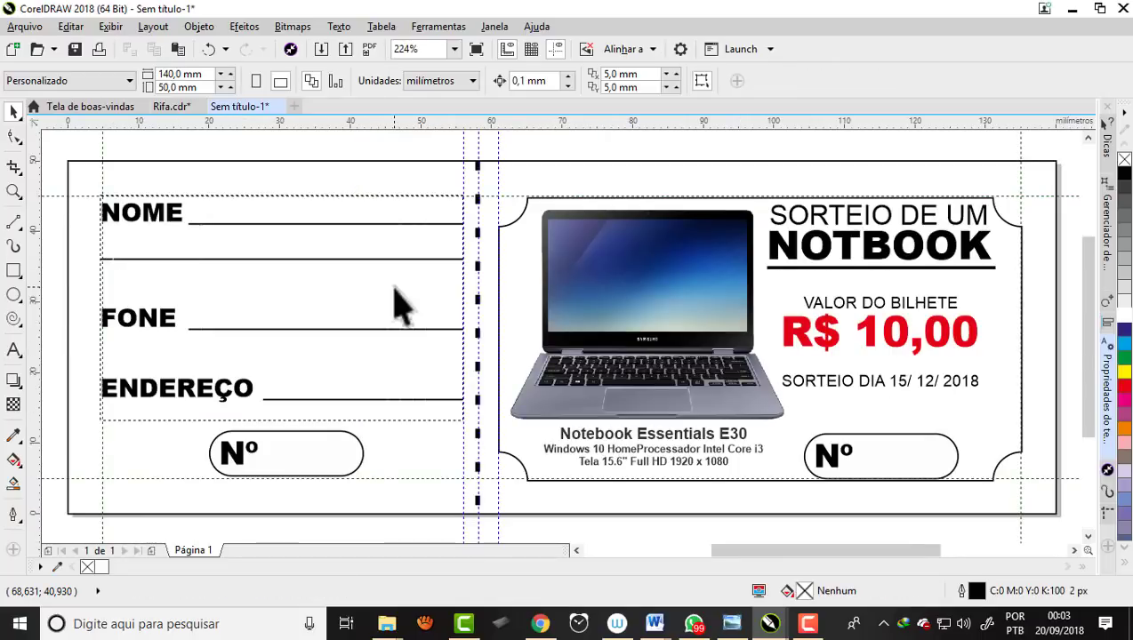
pyautogui.scroll(-3, 377, 217)
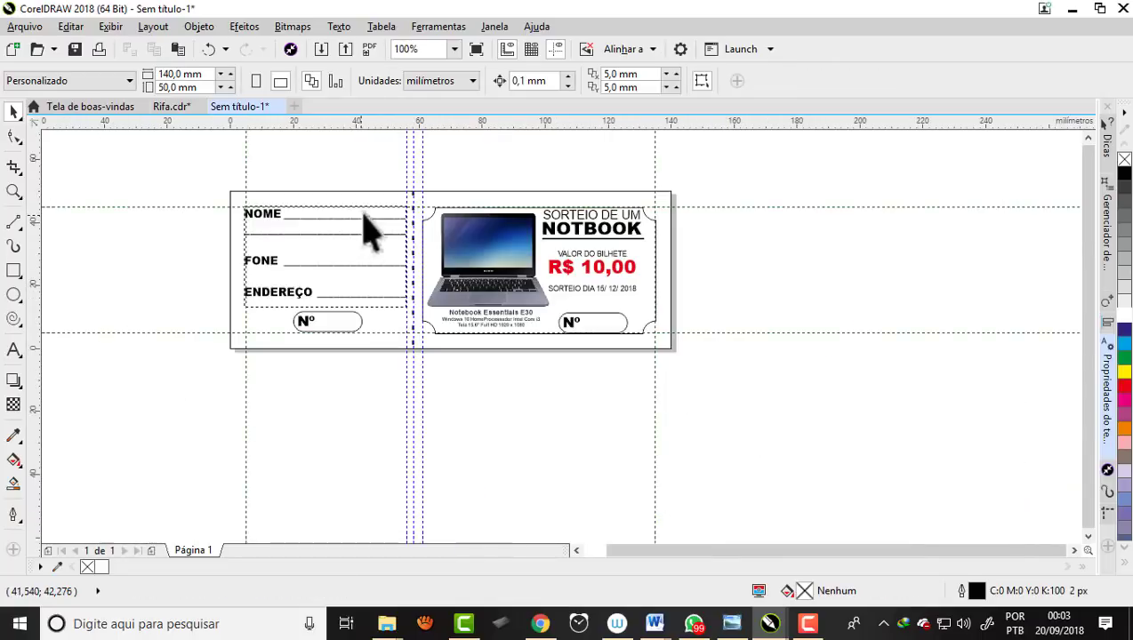
pyautogui.scroll(2, 411, 164)
pyautogui.click(406, 159)
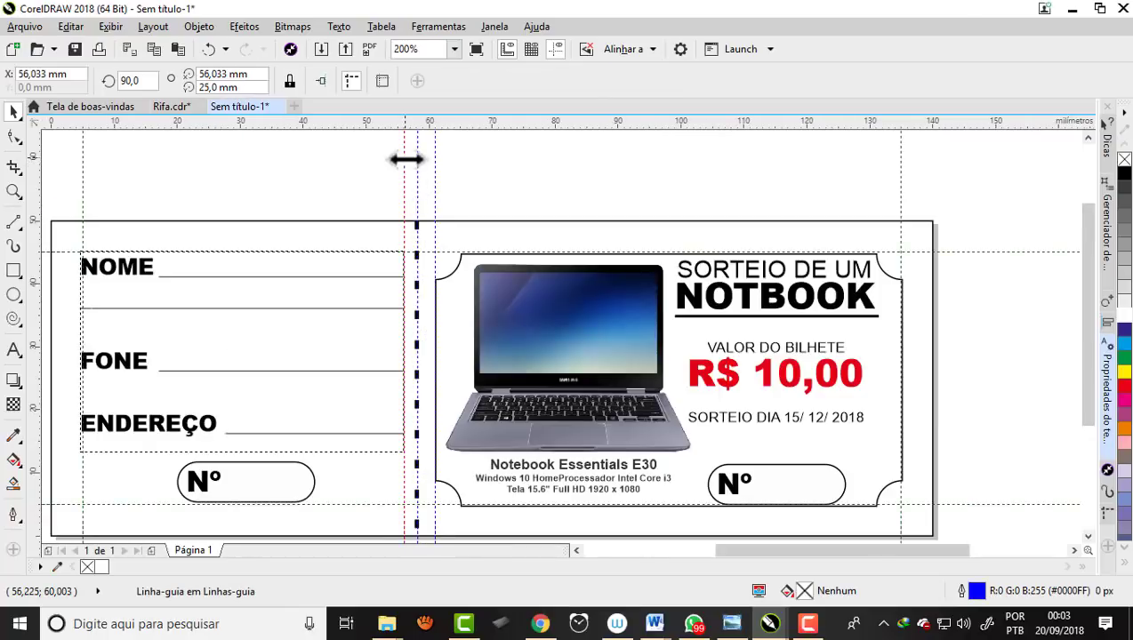
pyautogui.press('Delete')
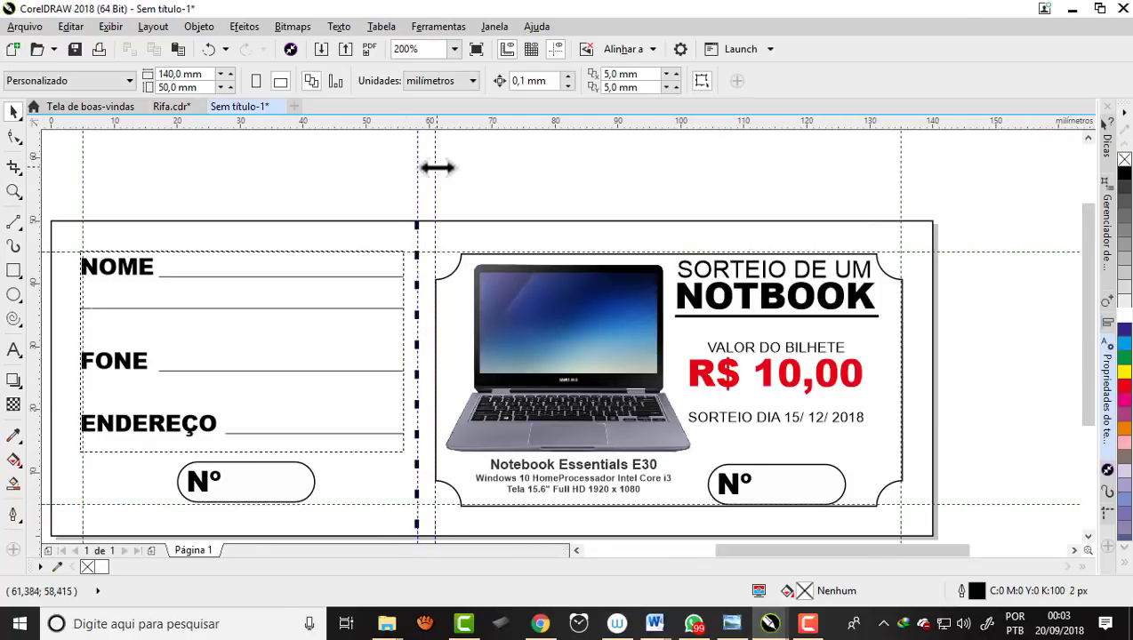
pyautogui.moveTo(435, 165); pyautogui.dragTo(418, 165)
pyautogui.click(418, 165)
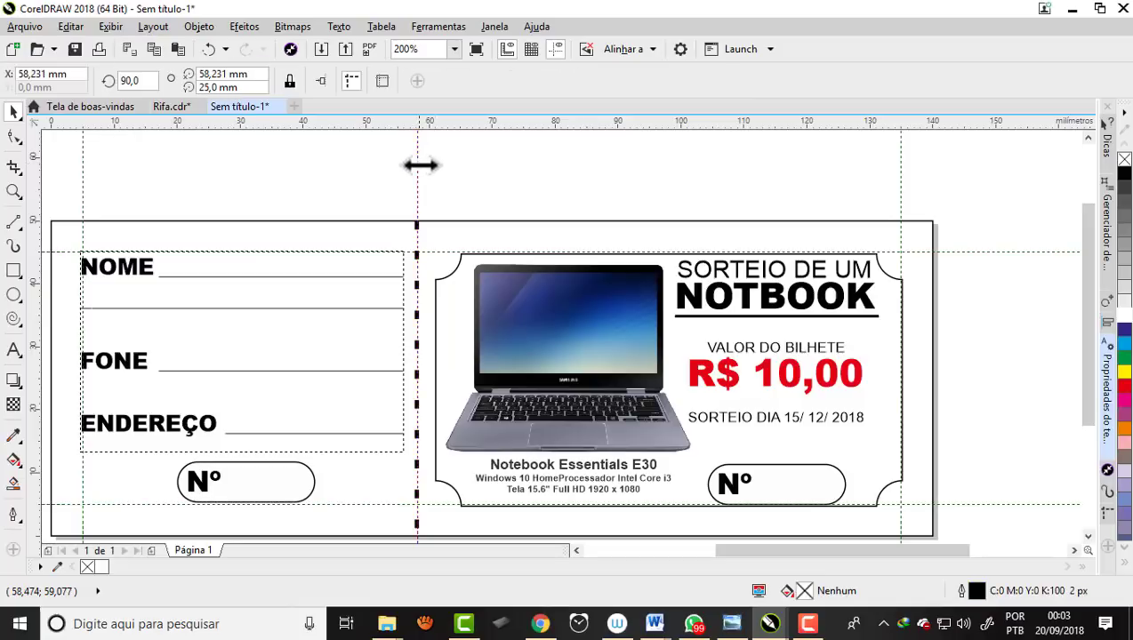
pyautogui.press('Delete')
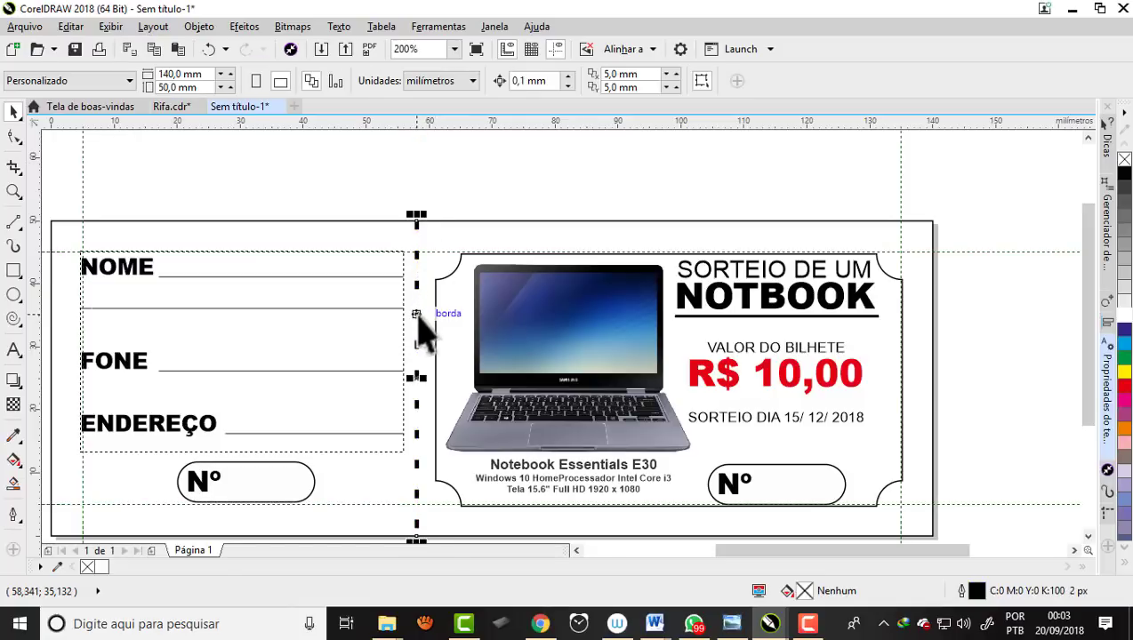
# Thin the dashed perforation line to 3 px and check the ticket in full-screen preview.
pyautogui.click(418, 318)
pyautogui.click(545, 81)
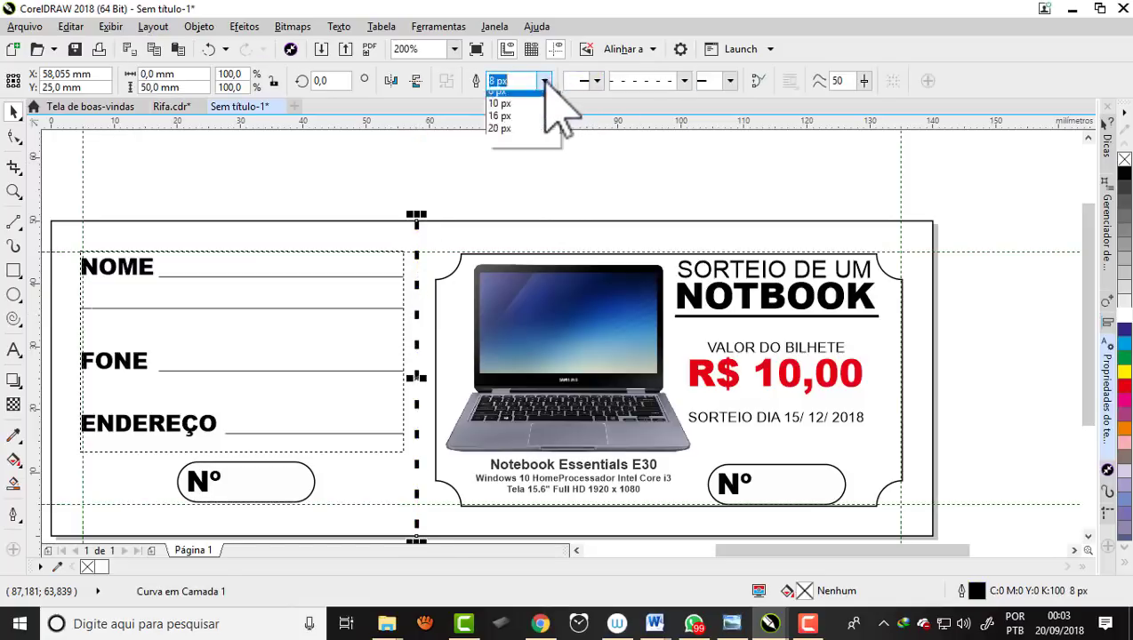
pyautogui.click(514, 149)
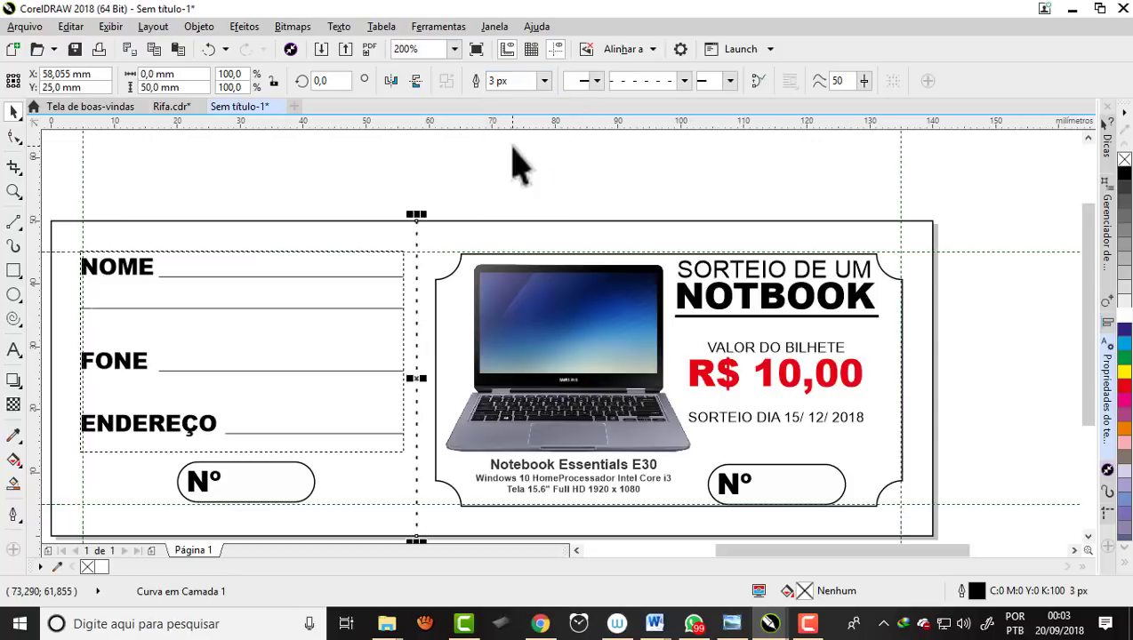
pyautogui.click(521, 165)
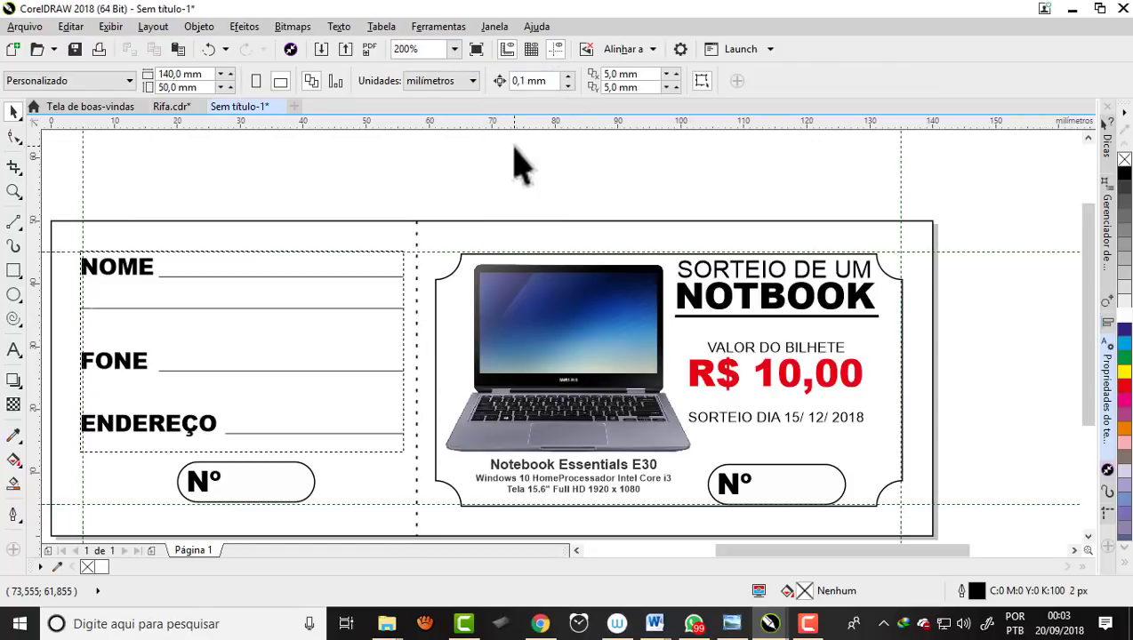
pyautogui.scroll(-2, 518, 165)
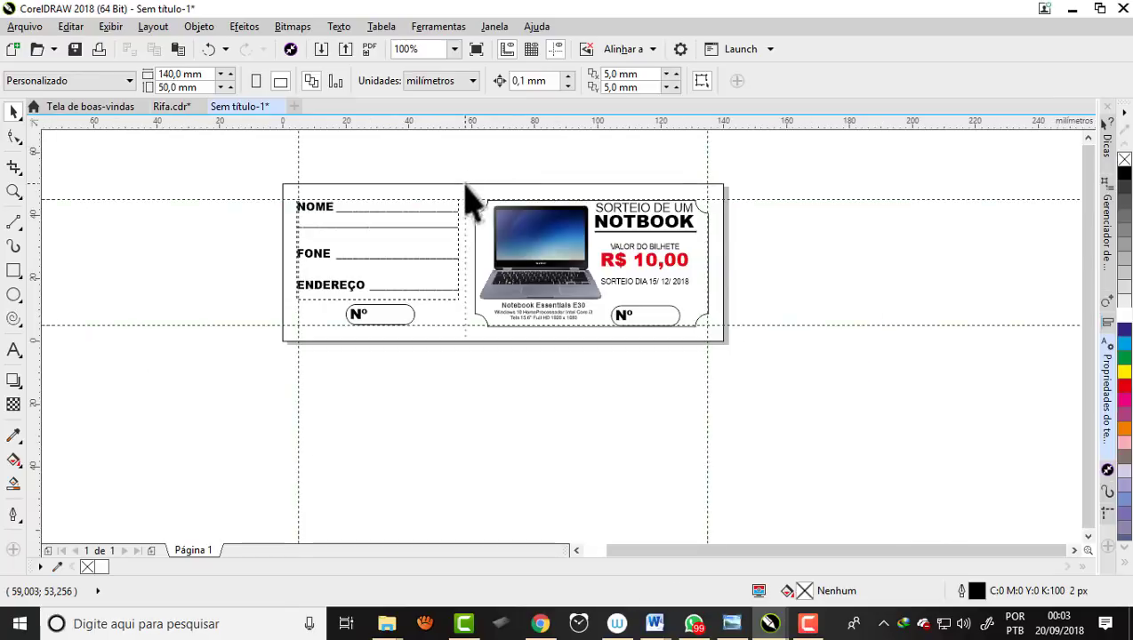
pyautogui.scroll(2, 466, 197)
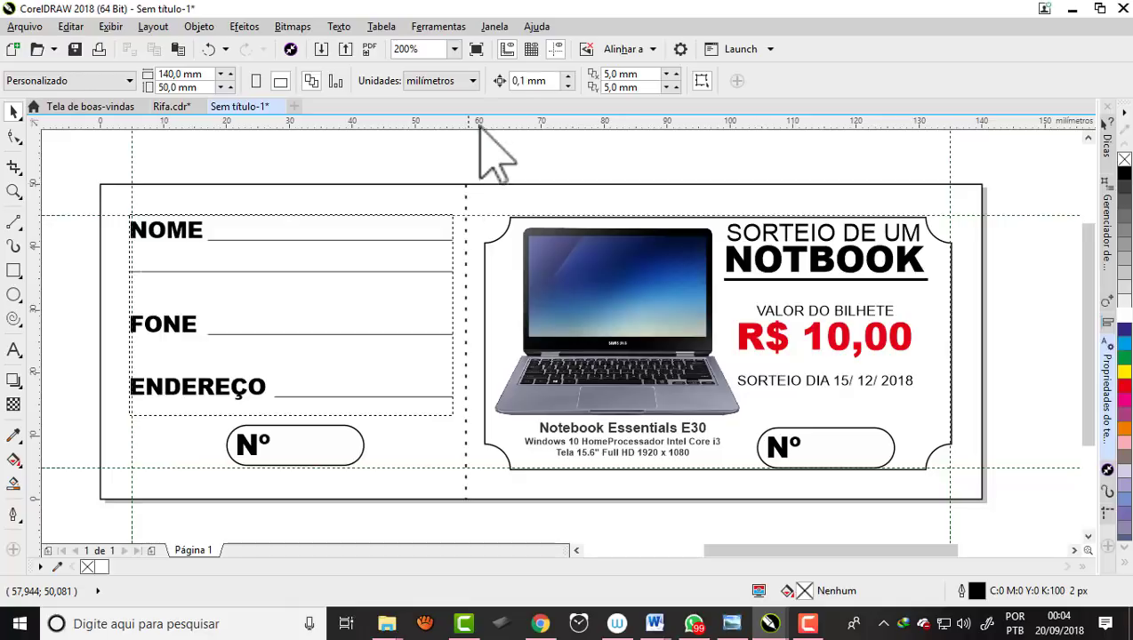
pyautogui.click(476, 50)
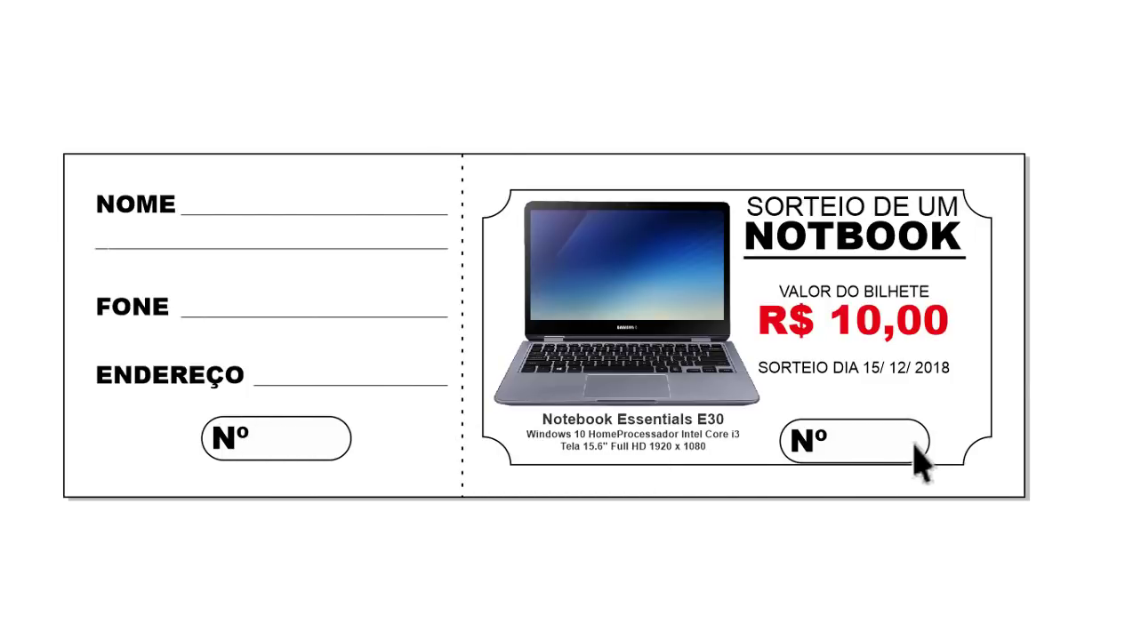
pyautogui.click(473, 131)
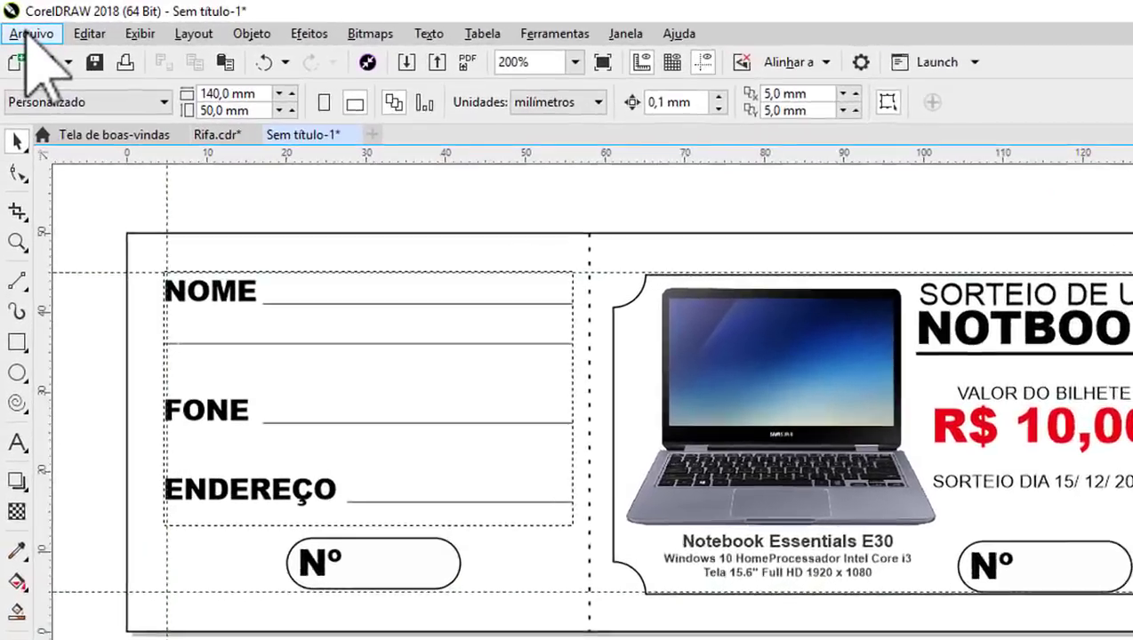
pyautogui.click(25, 26)
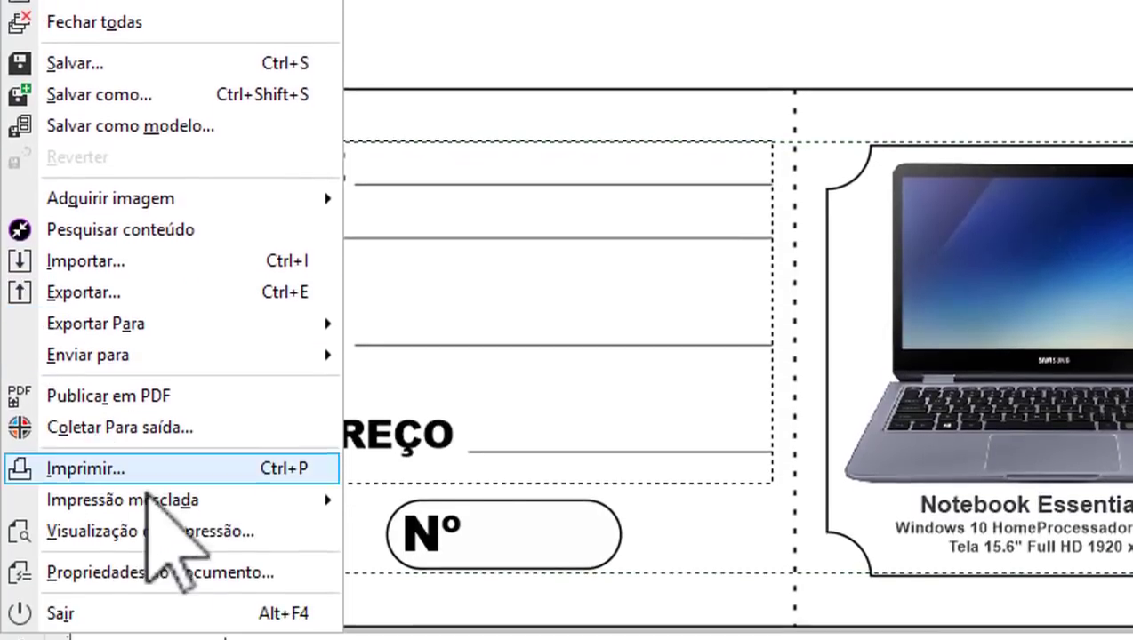
pyautogui.moveTo(123, 487)
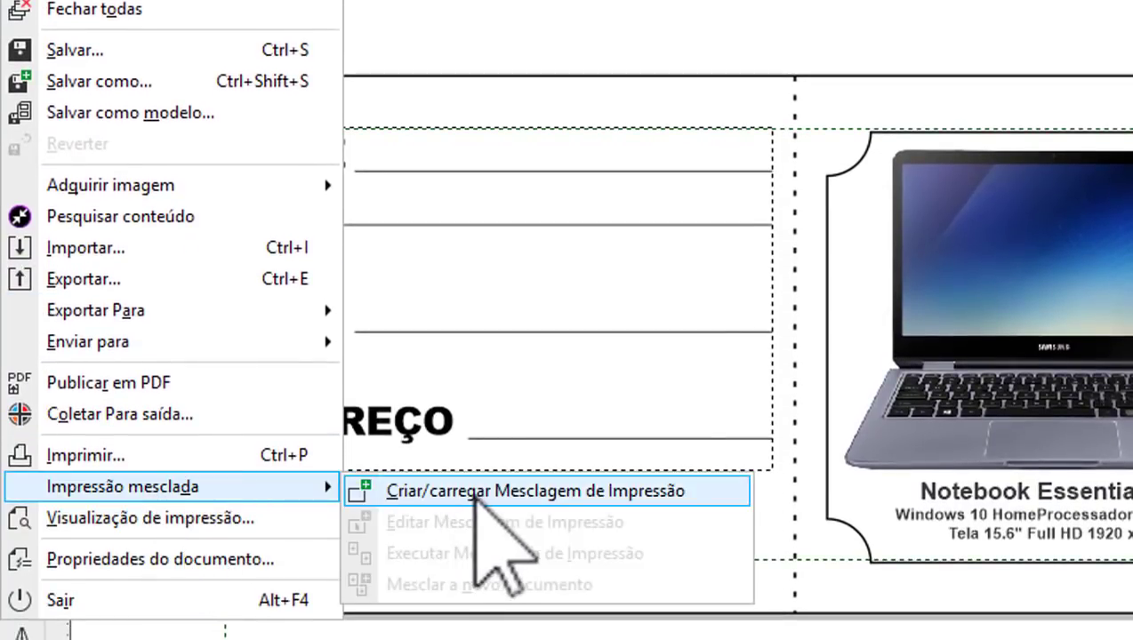
# Create a new print merge text and add a numeric field named 001 to its list.
pyautogui.click(514, 492)
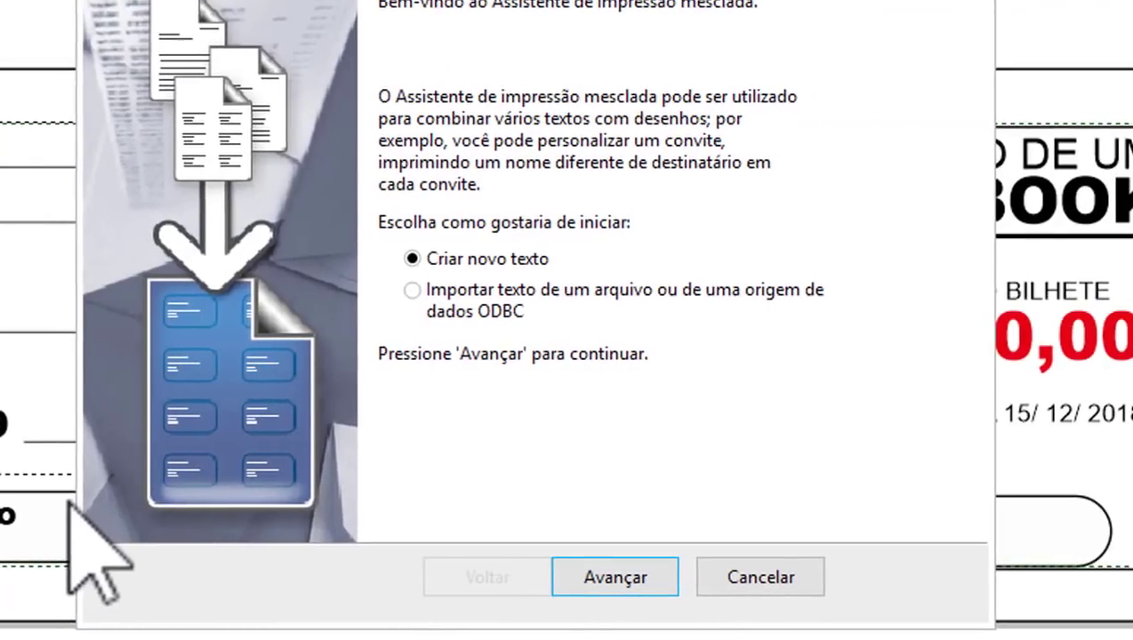
pyautogui.click(627, 583)
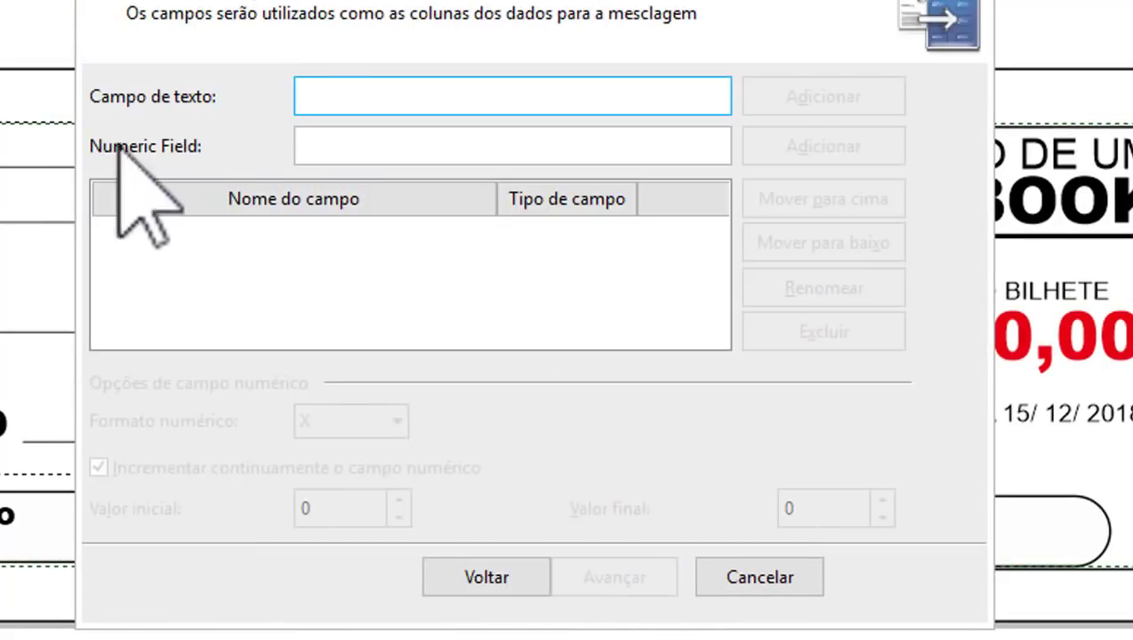
pyautogui.click(328, 146)
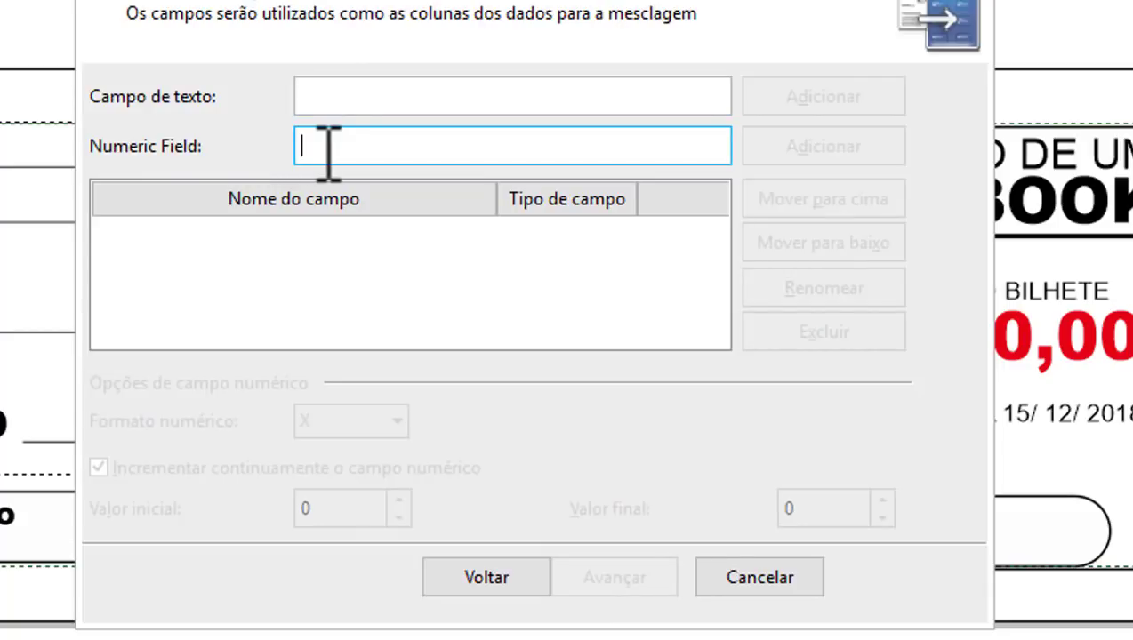
pyautogui.write('01')
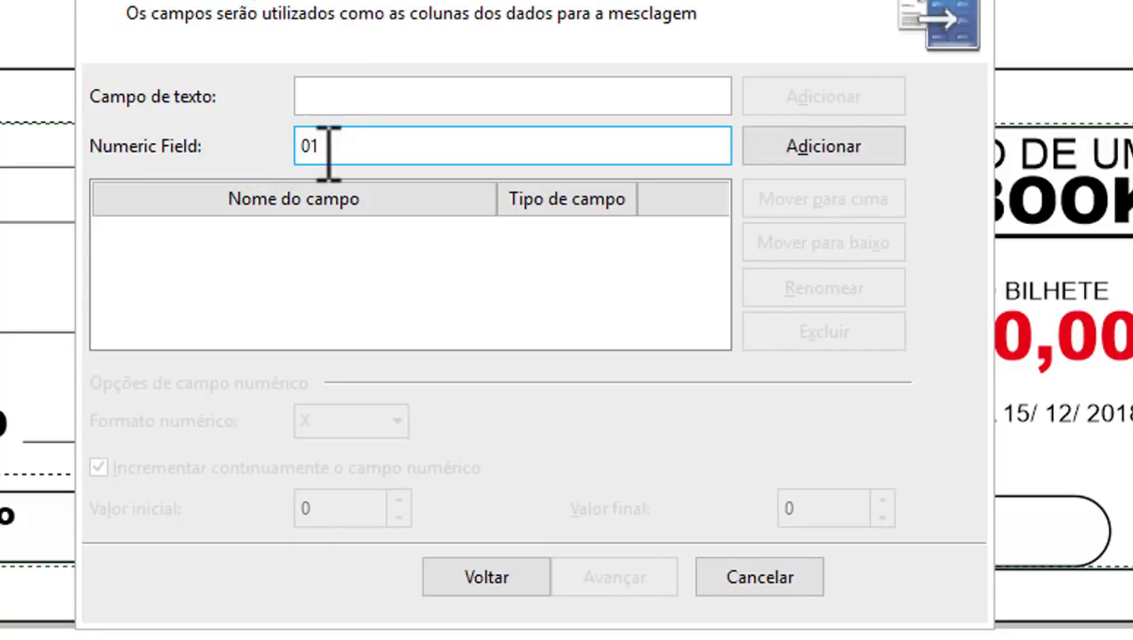
pyautogui.click(311, 147)
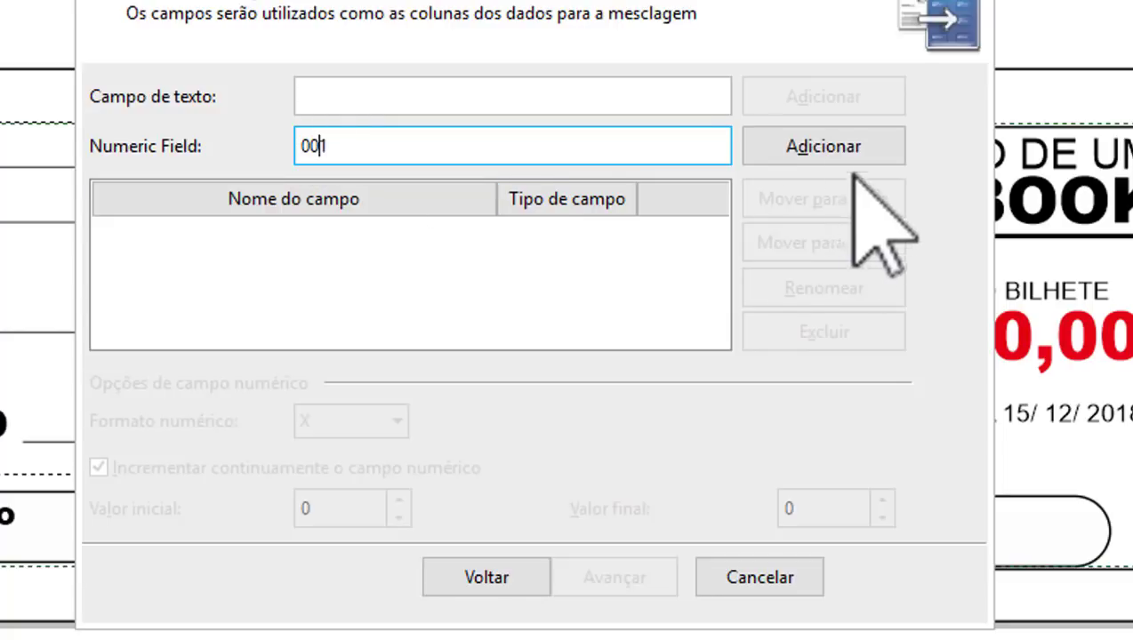
pyautogui.click(814, 150)
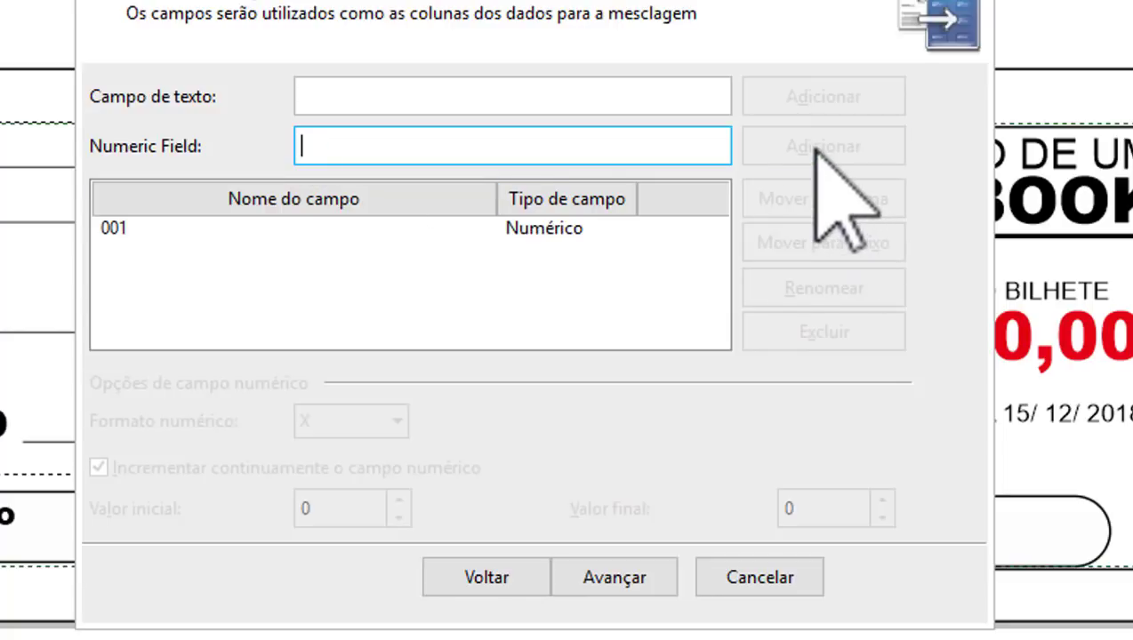
pyautogui.click(565, 229)
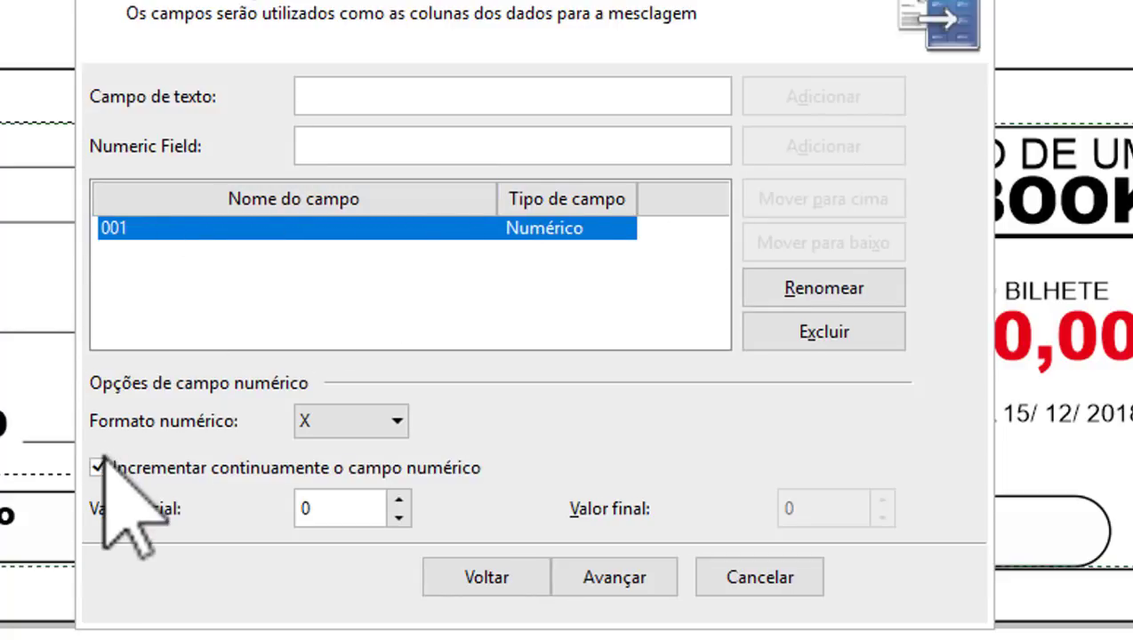
# Give field 001 the 00X number format with numbering running from 1 to 100.
pyautogui.click(396, 421)
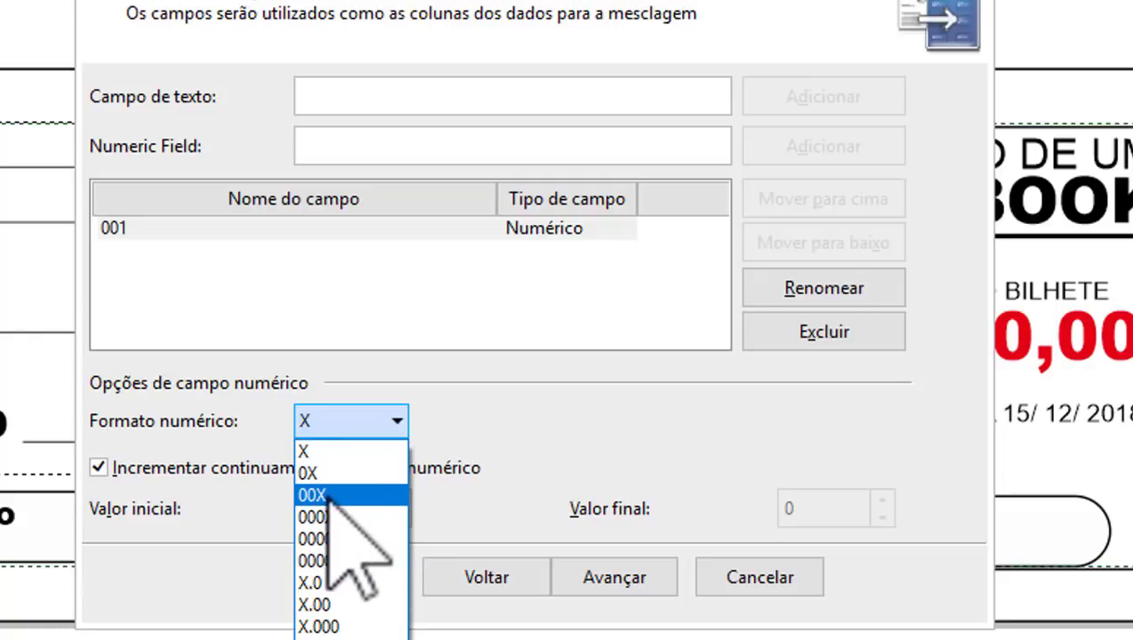
pyautogui.click(327, 496)
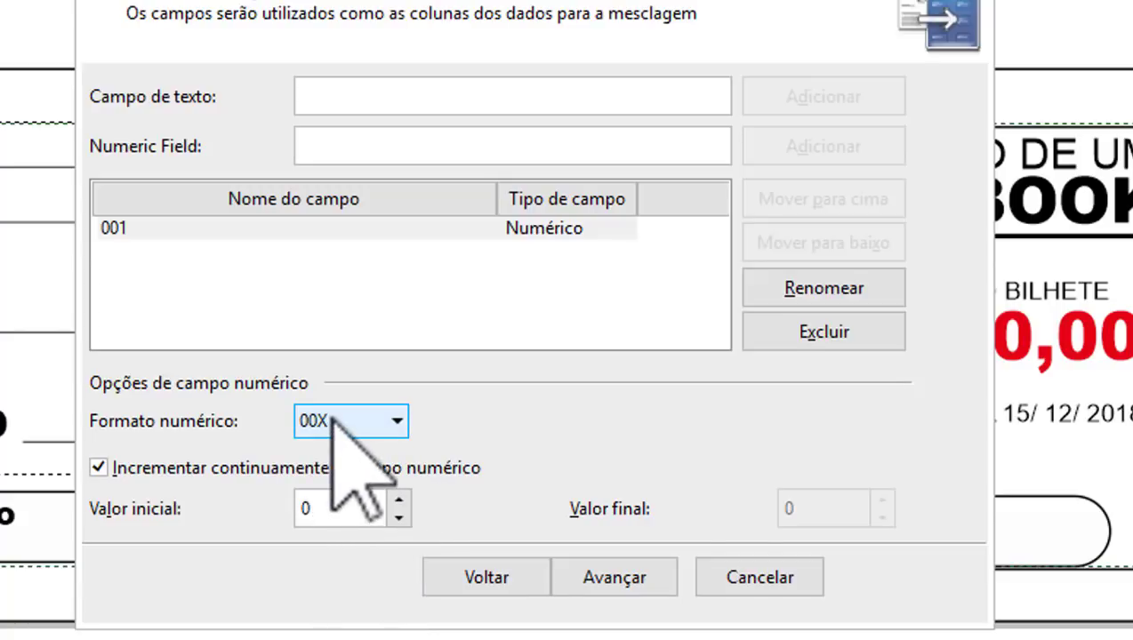
pyautogui.click(398, 423)
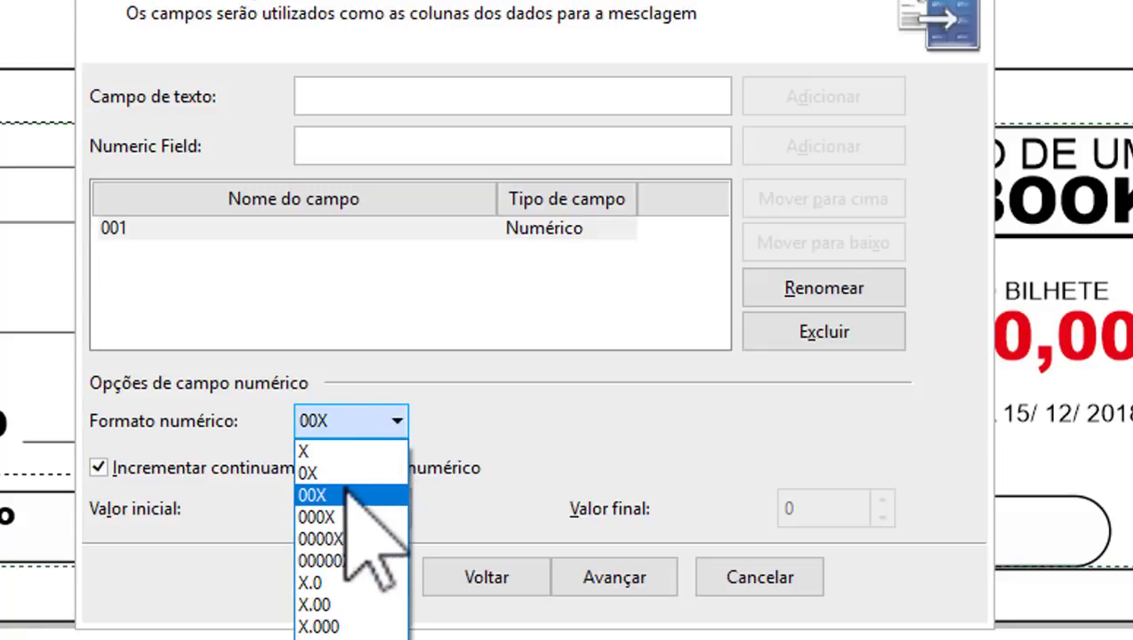
pyautogui.click(343, 418)
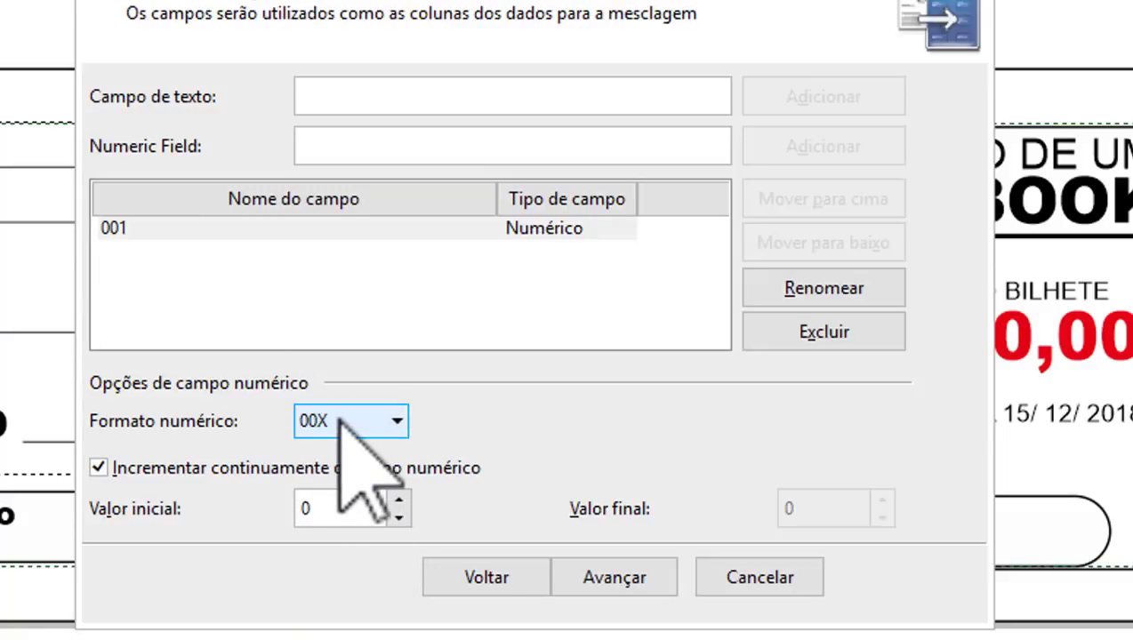
pyautogui.click(98, 467)
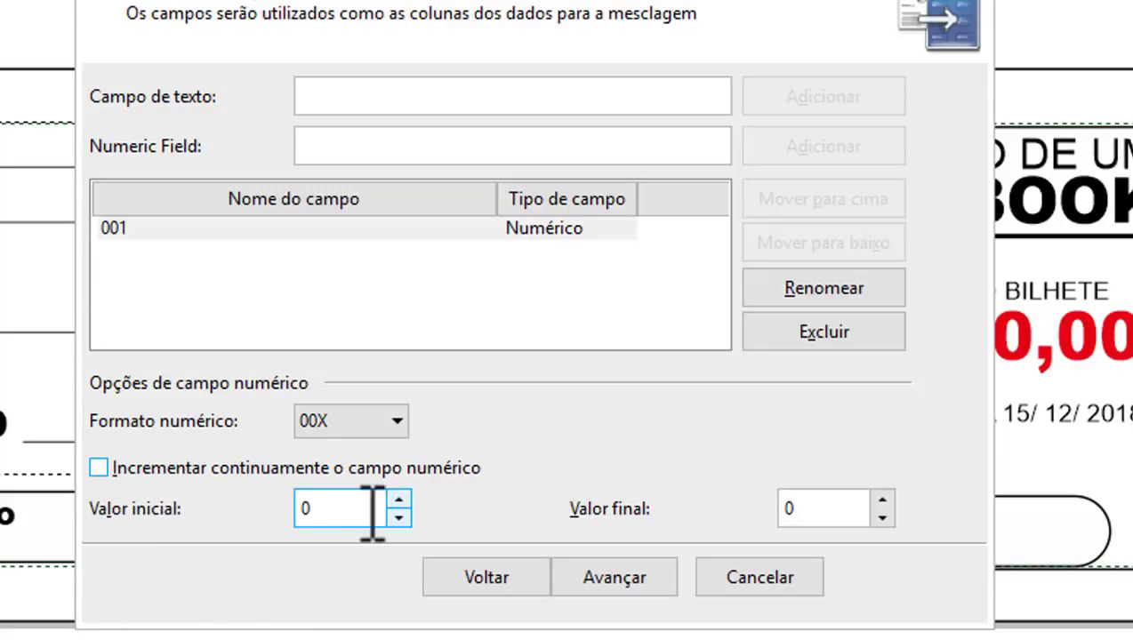
pyautogui.moveTo(375, 508); pyautogui.dragTo(286, 511)
pyautogui.write('1')
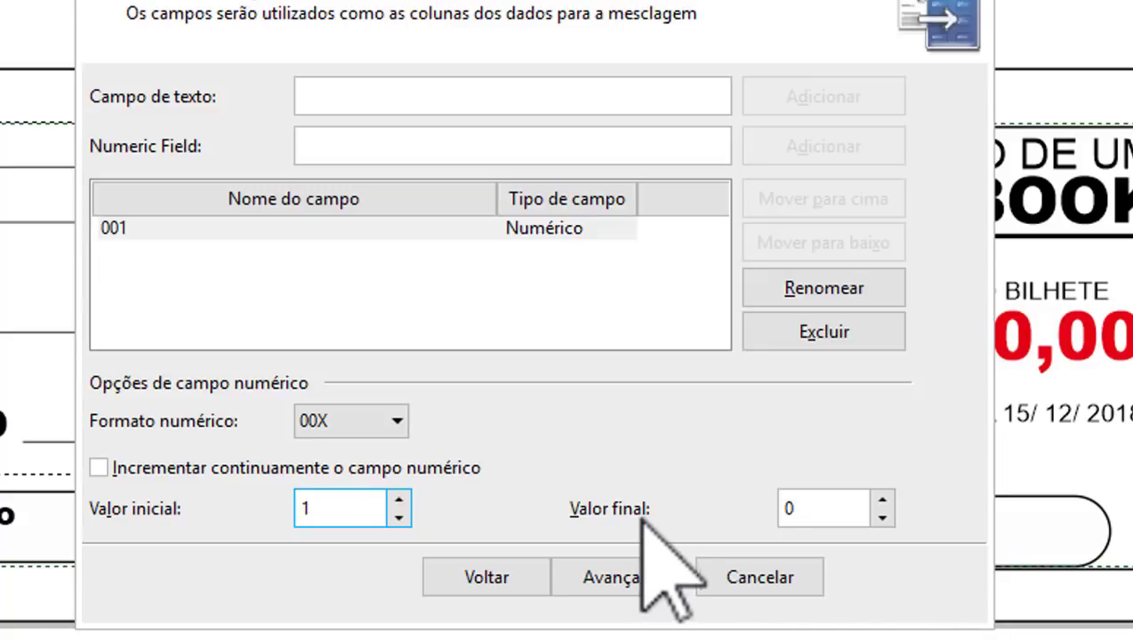
pyautogui.moveTo(803, 509); pyautogui.dragTo(776, 509)
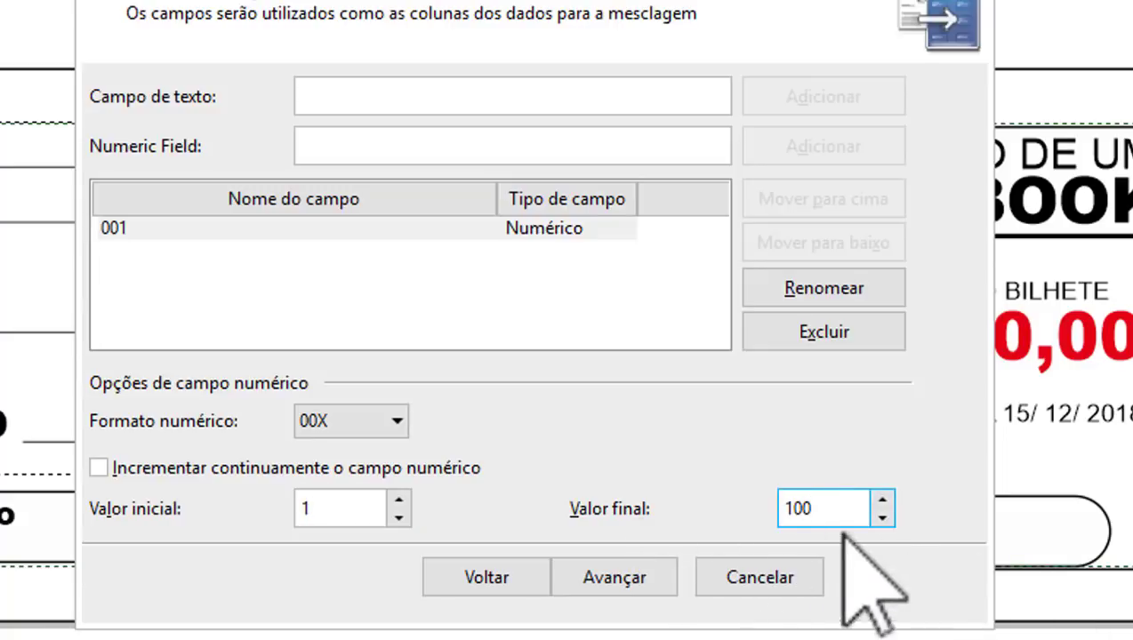
pyautogui.moveTo(813, 509); pyautogui.dragTo(776, 509)
pyautogui.write('300')
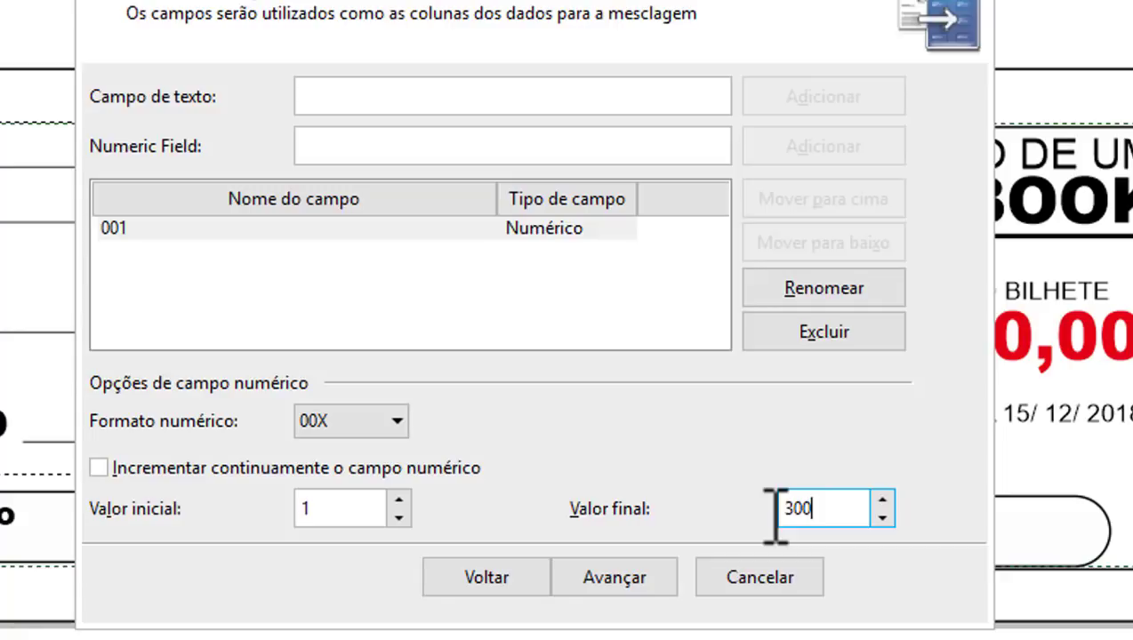
pyautogui.moveTo(813, 509); pyautogui.dragTo(782, 508)
pyautogui.write('100')
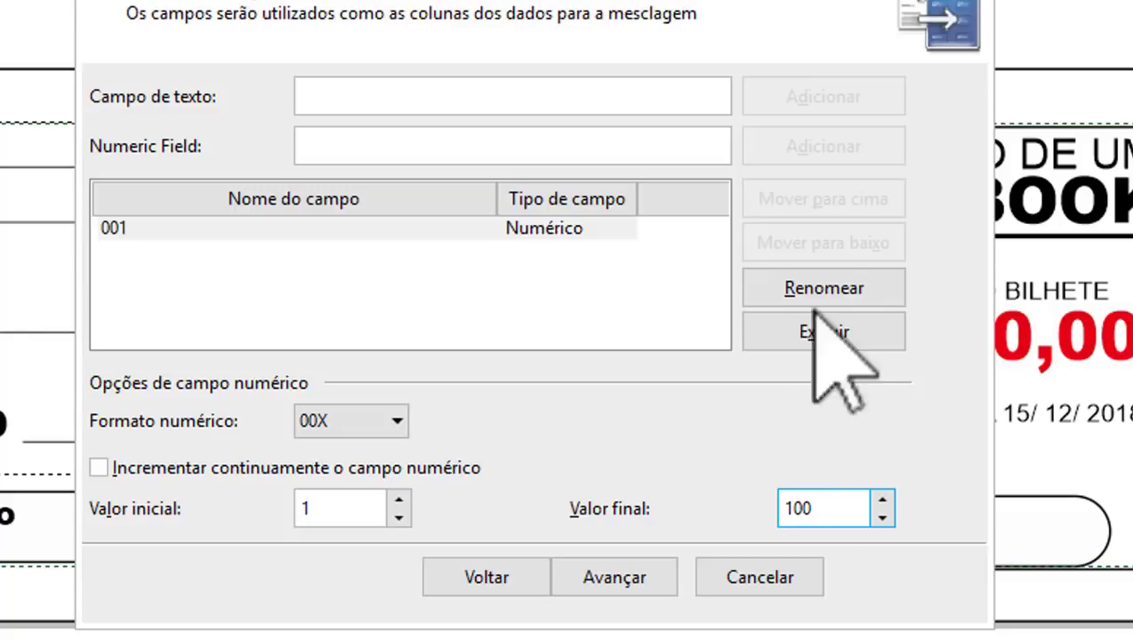
# Step through the remaining wizard pages and finish the print merge setup.
pyautogui.click(627, 578)
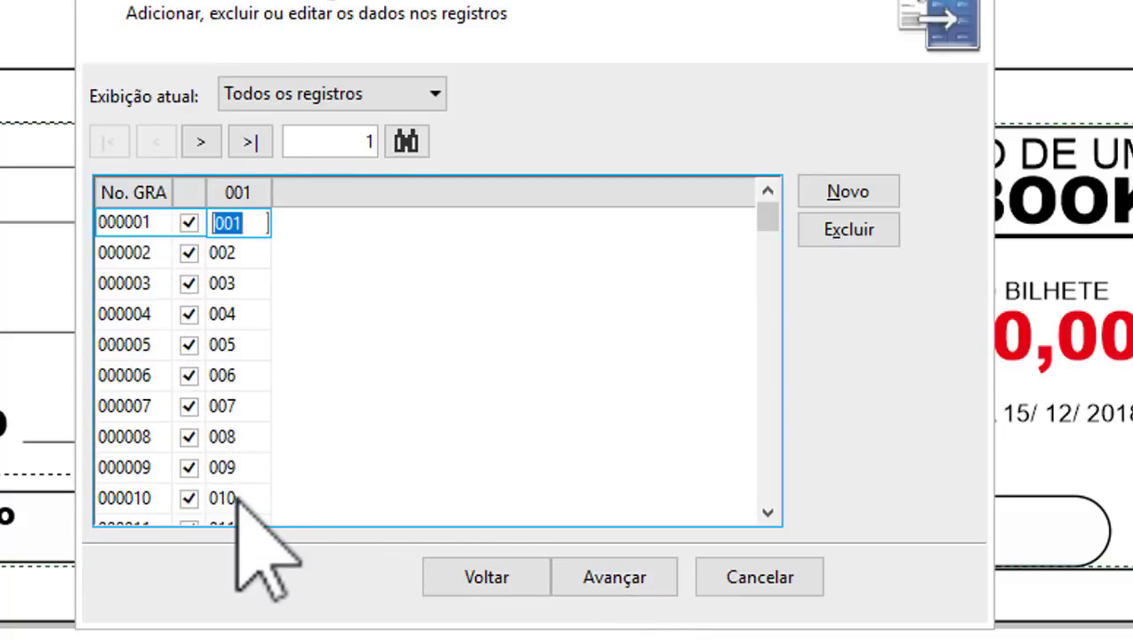
pyautogui.click(607, 573)
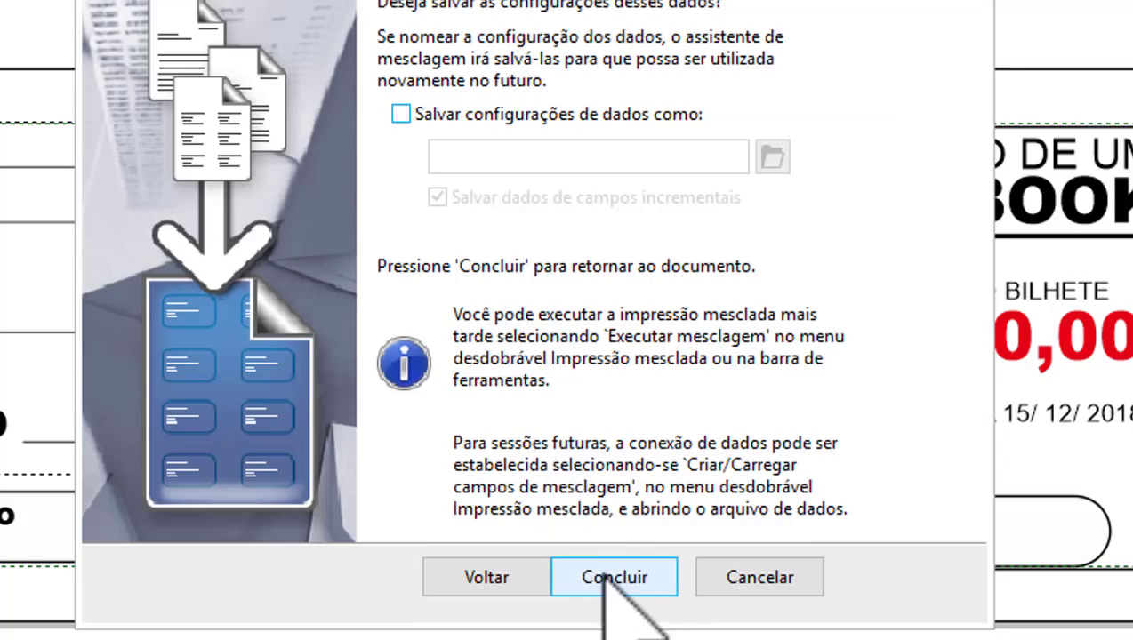
pyautogui.click(607, 576)
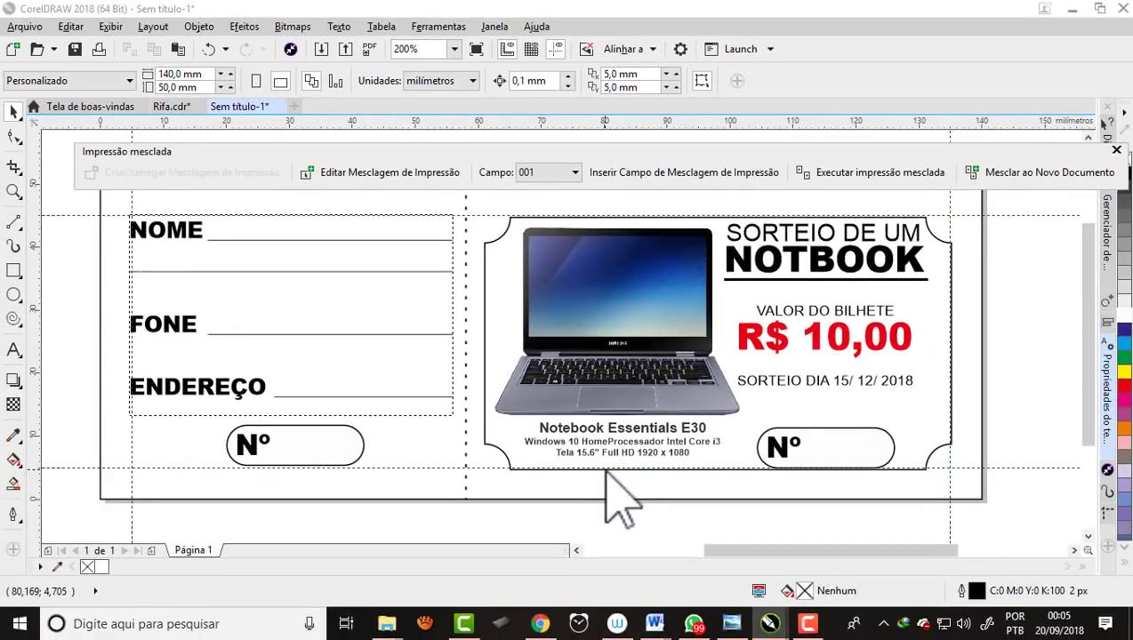
# Insert the <001> merge field as Arial Black 12 pt in the stub's Nº box.
pyautogui.click(649, 171)
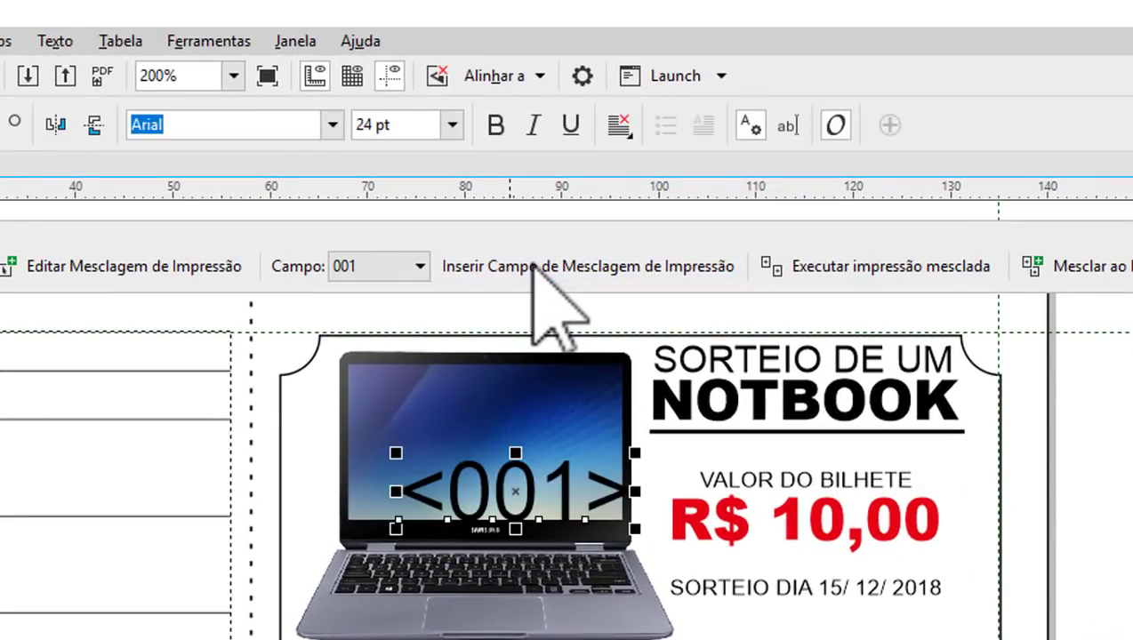
pyautogui.moveTo(515, 491); pyautogui.dragTo(178, 449)
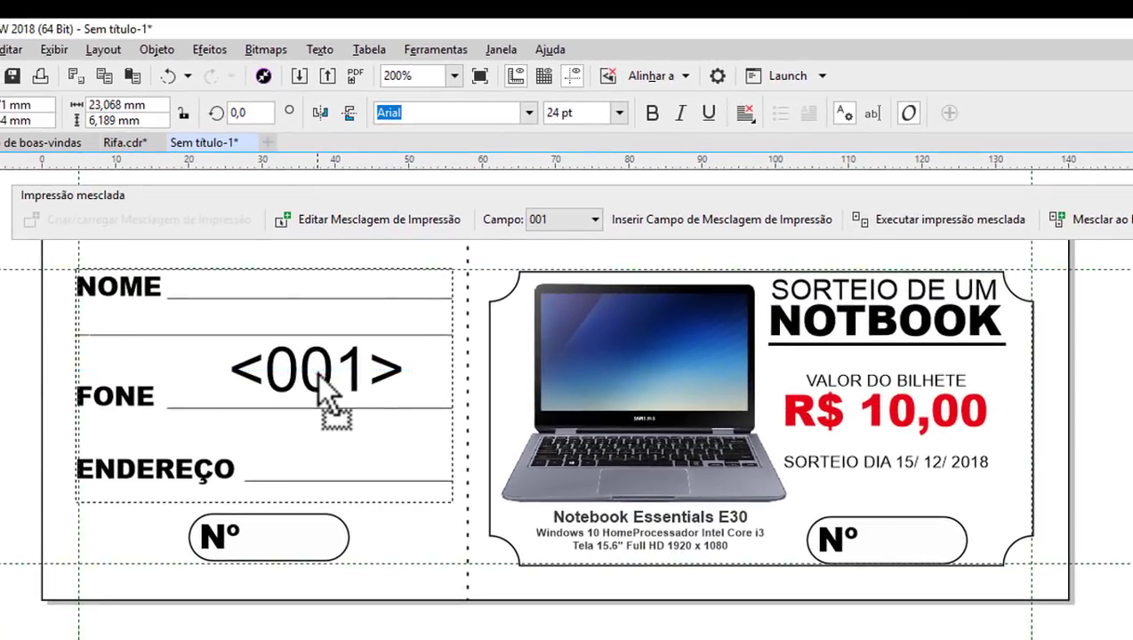
pyautogui.click(342, 366)
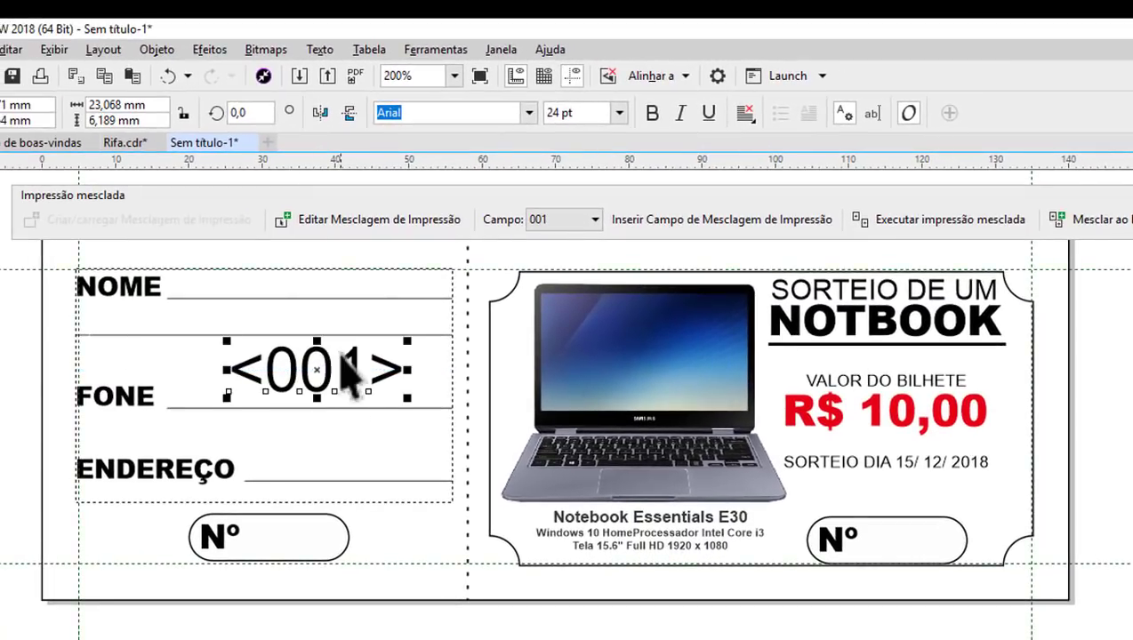
pyautogui.click(528, 113)
pyautogui.click(409, 173)
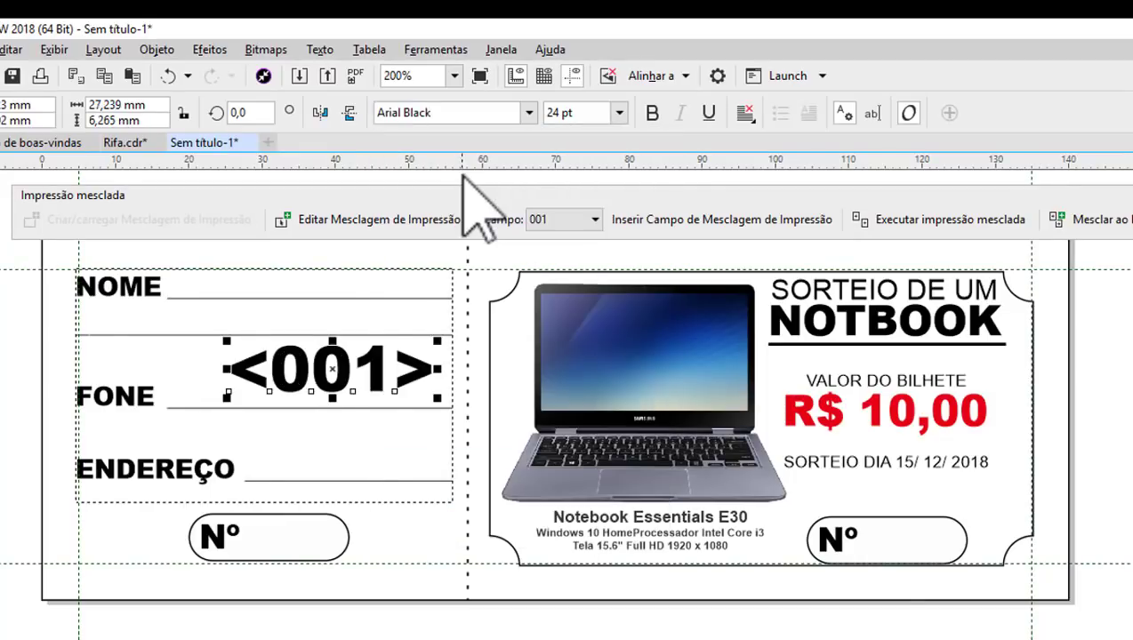
pyautogui.click(620, 113)
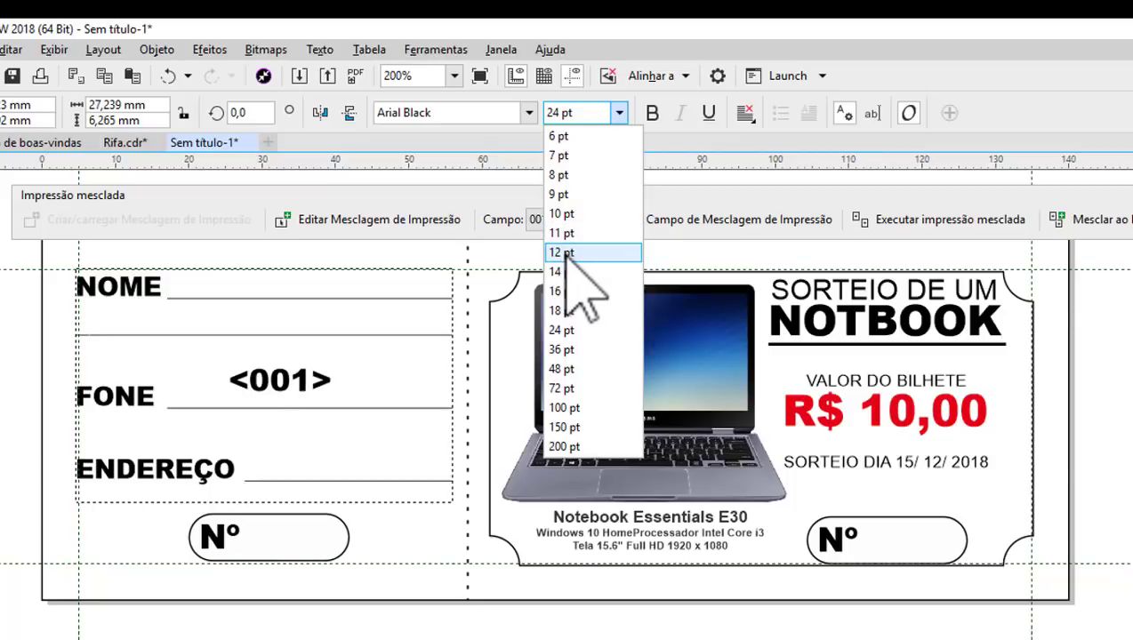
pyautogui.click(564, 256)
pyautogui.moveTo(278, 384); pyautogui.dragTo(302, 551)
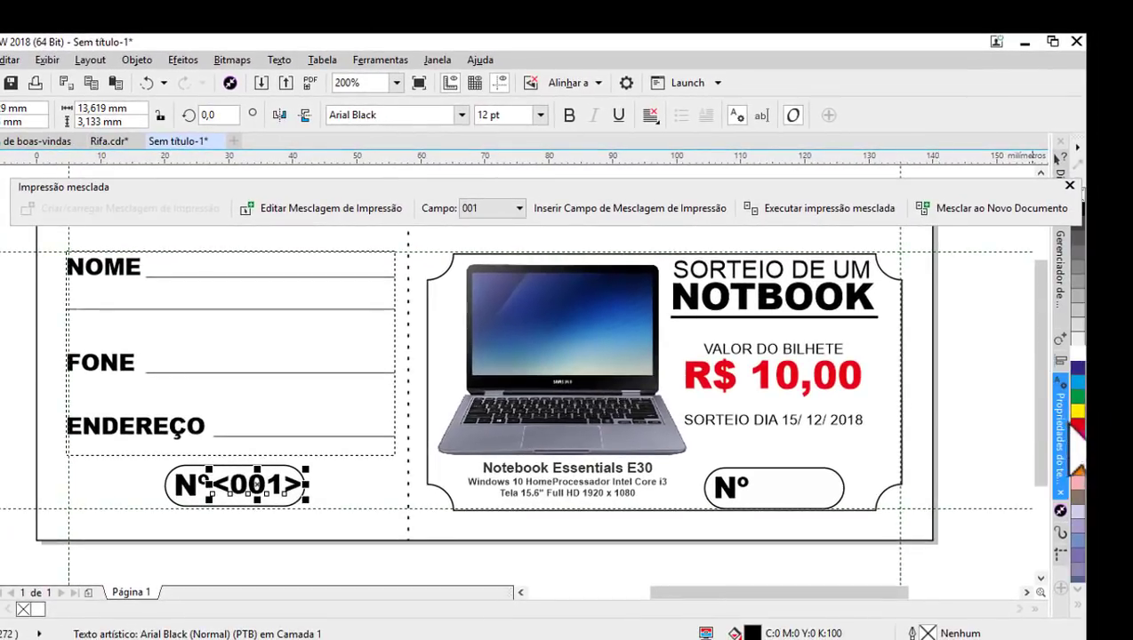
# Colour the <001> field cyan and copy it to the main panel's Nº box.
pyautogui.click(1076, 436)
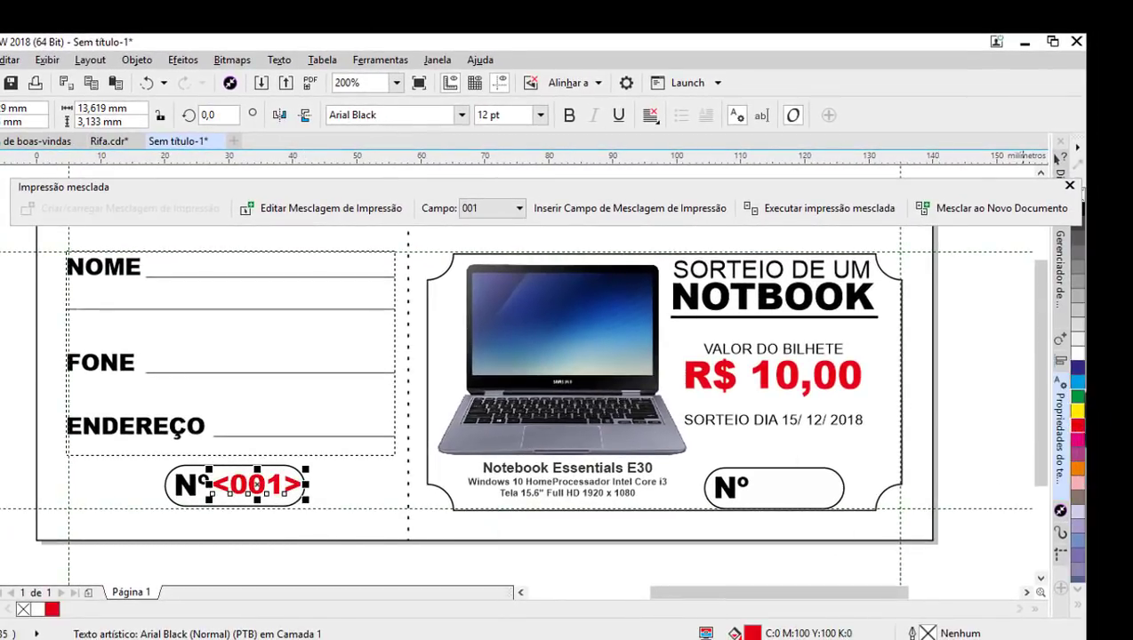
pyautogui.click(1077, 396)
pyautogui.click(1077, 367)
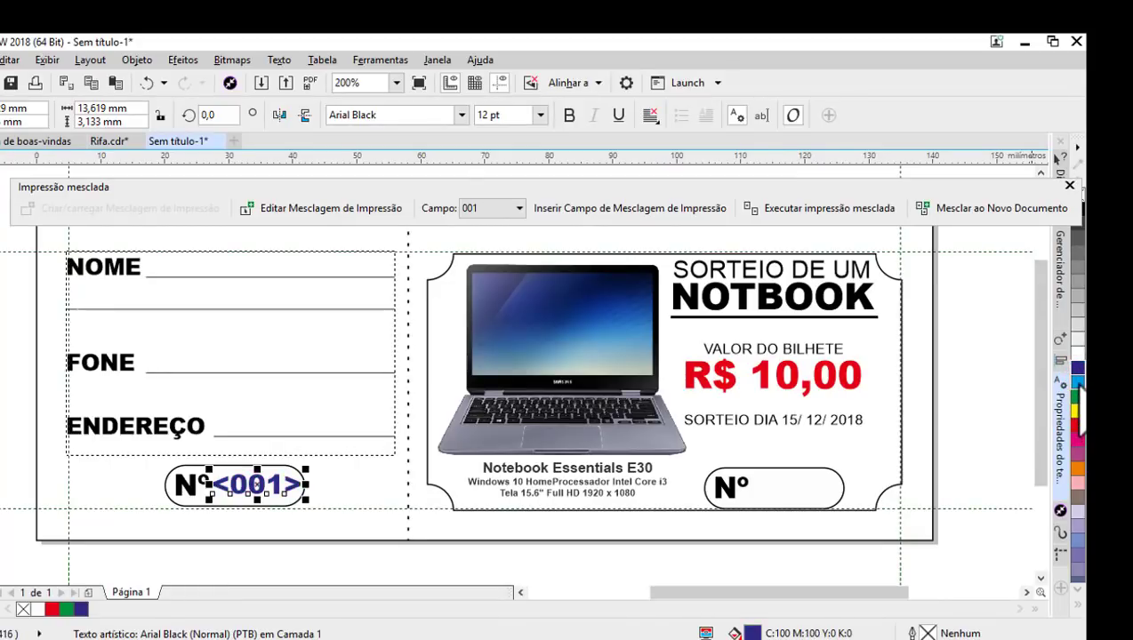
pyautogui.click(1077, 382)
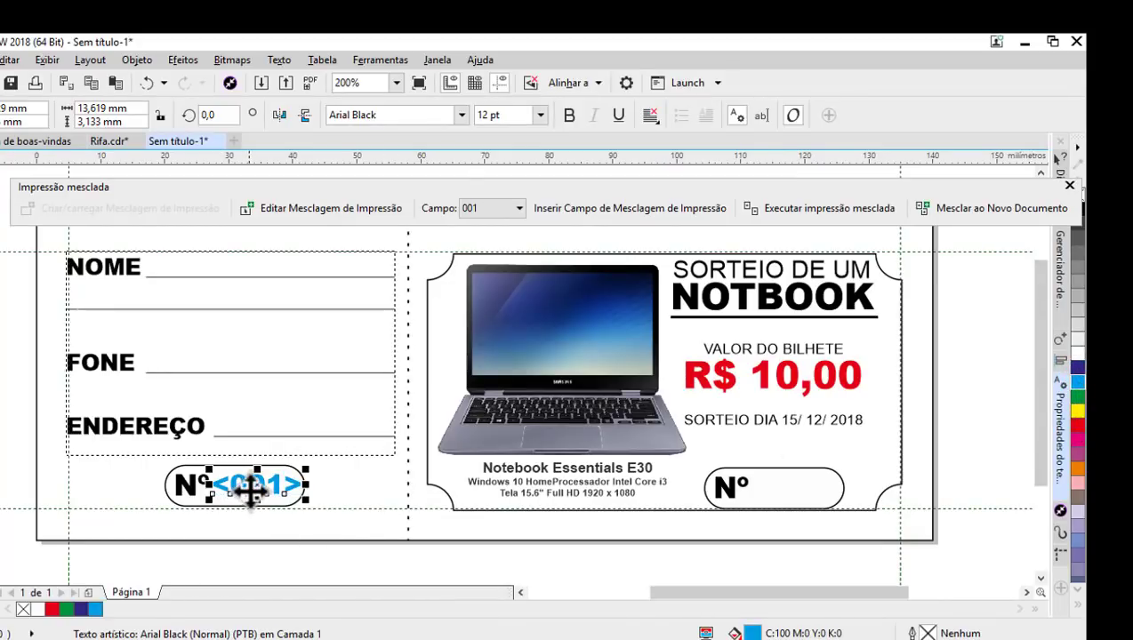
pyautogui.moveTo(250, 487)
pyautogui.mouseDown()
pyautogui.moveTo(798, 488)
pyautogui.moveTo(800, 511)
pyautogui.mouseUp()
# Run the print merge and bring up its Print settings dialog.
pyautogui.press('z')
pyautogui.scroll(1, 819, 347)
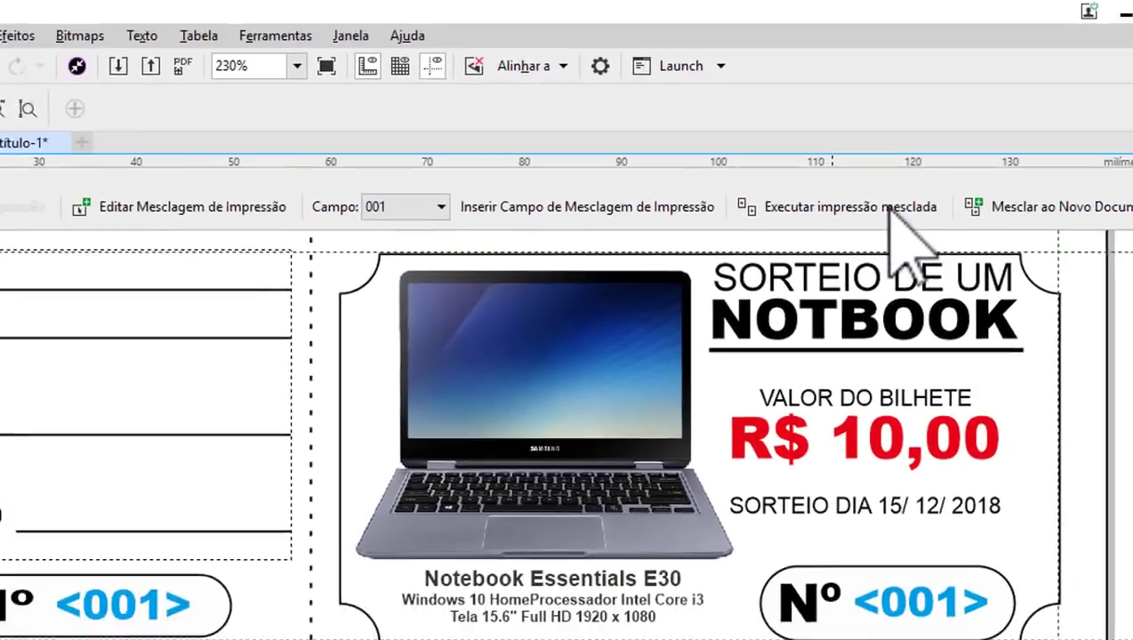
pyautogui.click(886, 234)
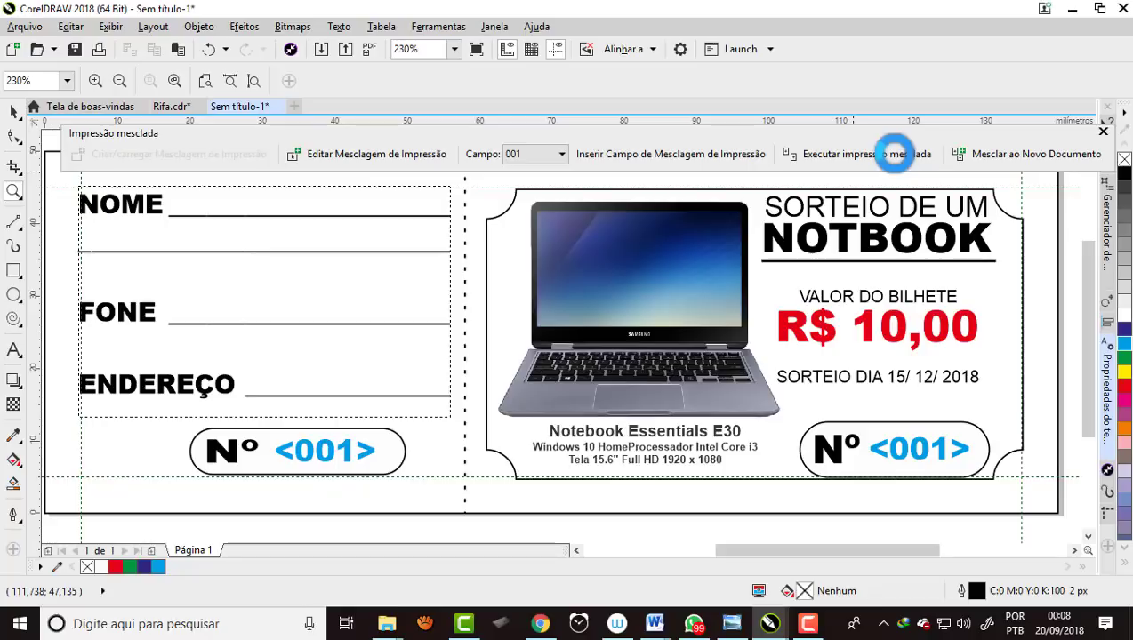
pyautogui.click(894, 153)
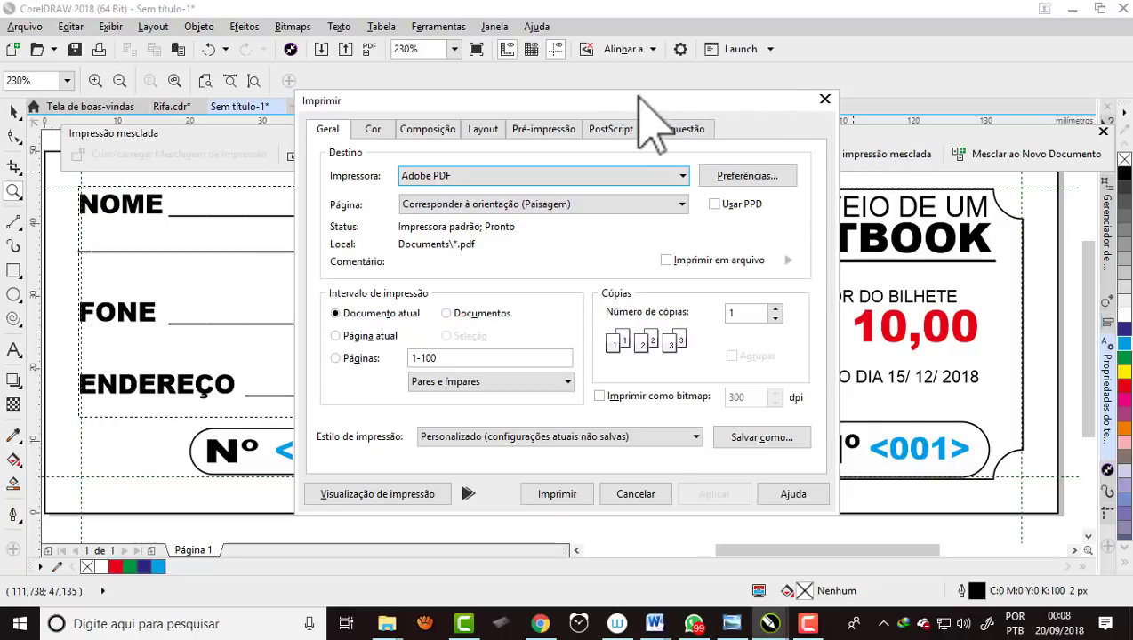
pyautogui.moveTo(711, 107); pyautogui.dragTo(707, 78)
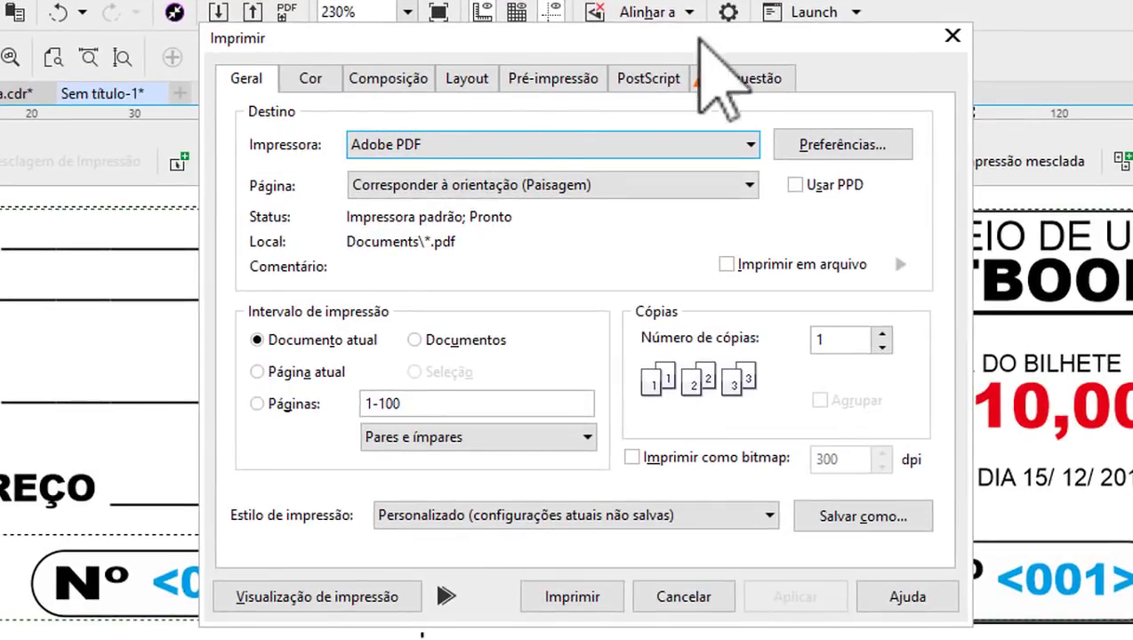
pyautogui.moveTo(733, 38); pyautogui.dragTo(797, 0)
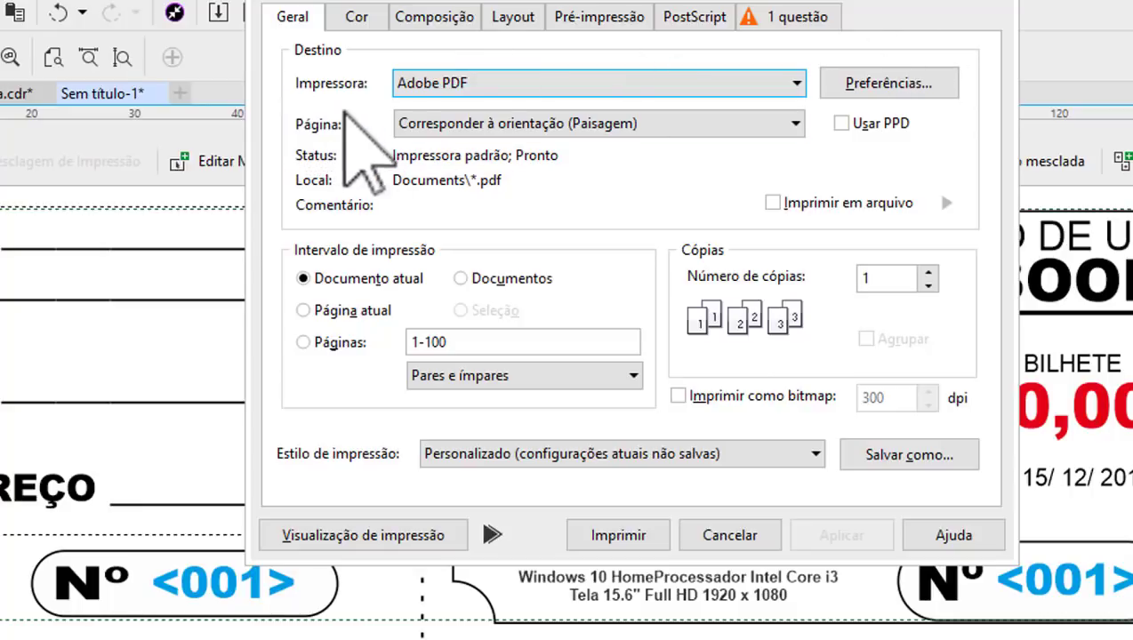
# Keep Adobe PDF as the printer and open its Default Settings presets in Preferences.
pyautogui.click(793, 82)
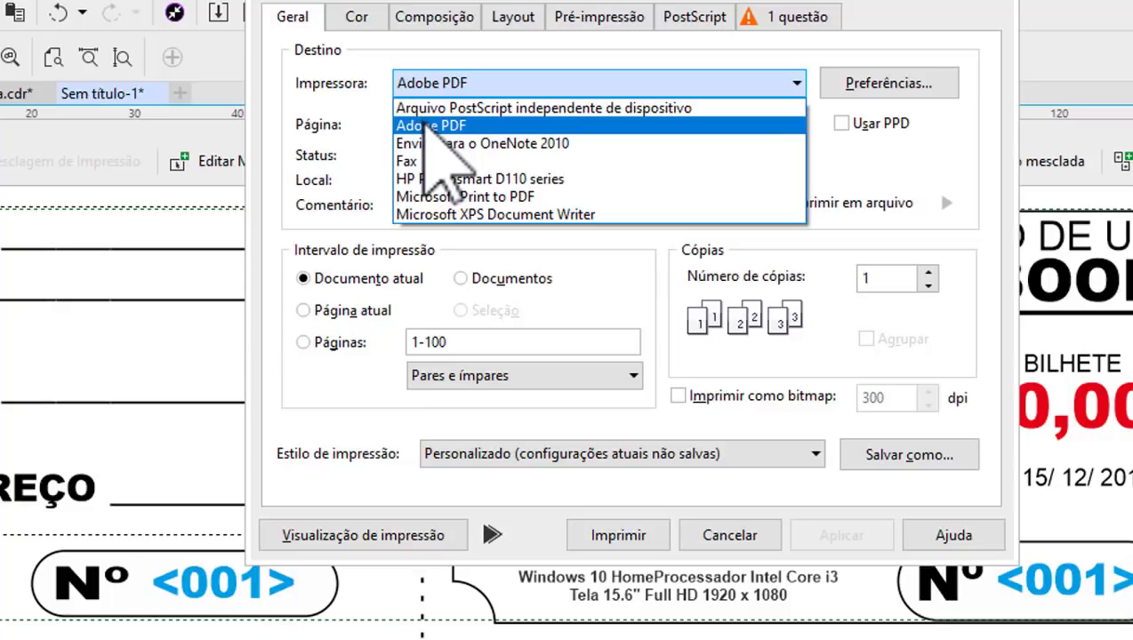
pyautogui.click(487, 126)
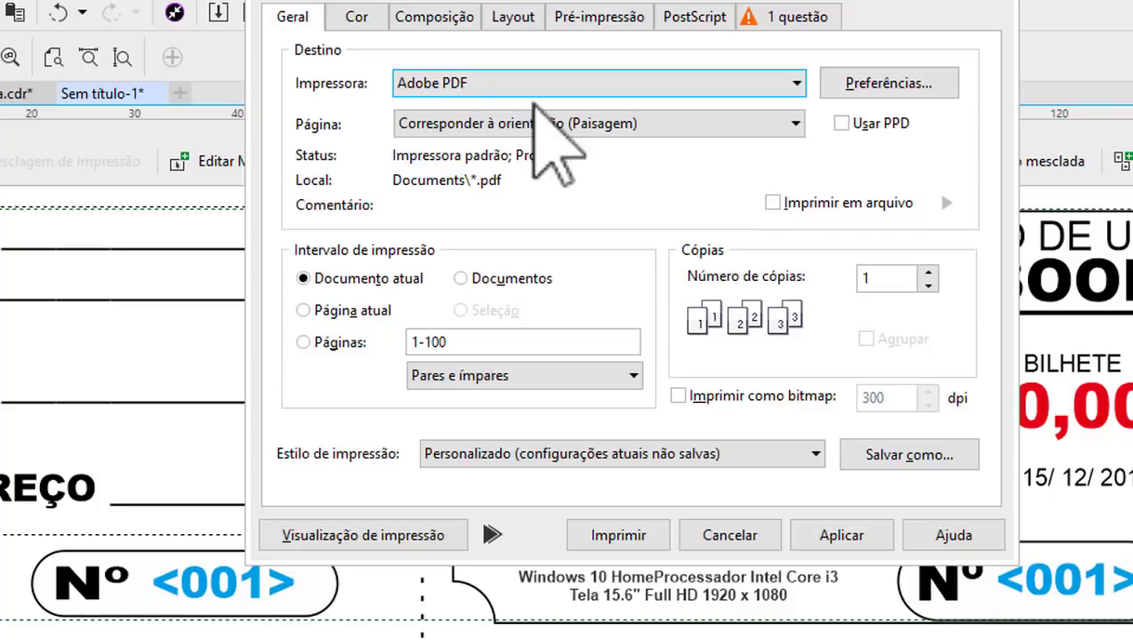
pyautogui.click(787, 87)
pyautogui.click(782, 120)
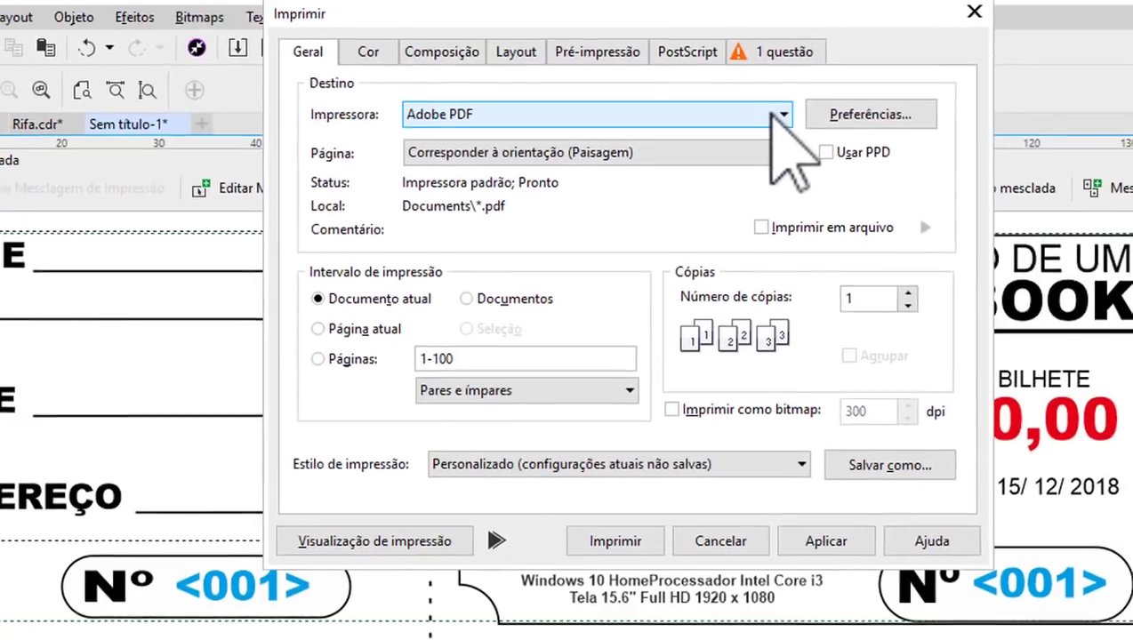
pyautogui.click(782, 83)
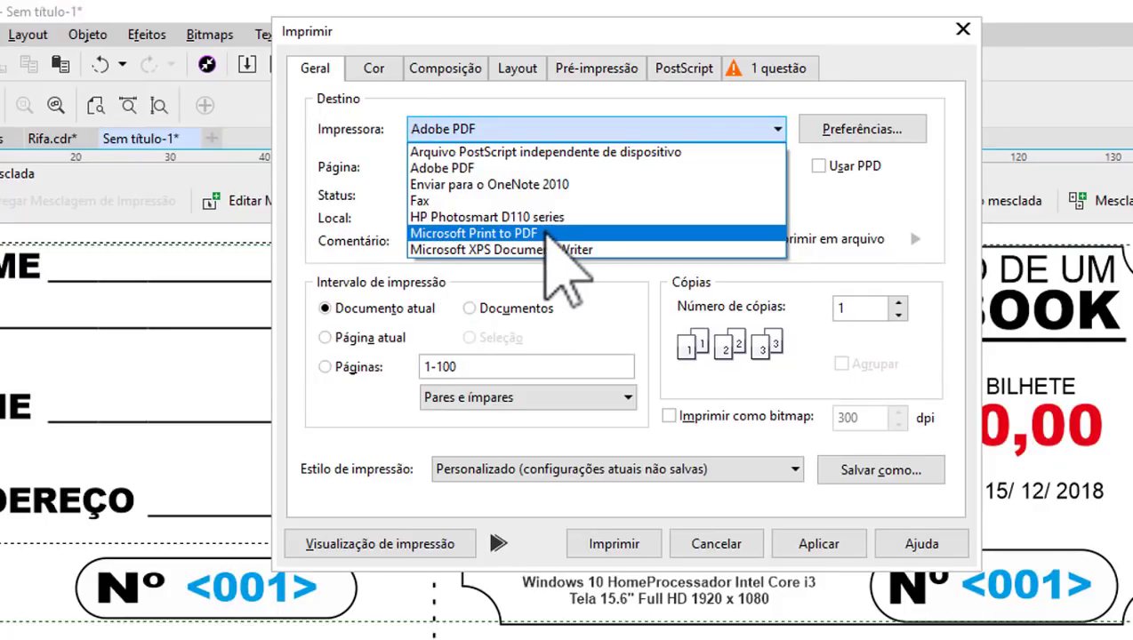
pyautogui.click(498, 168)
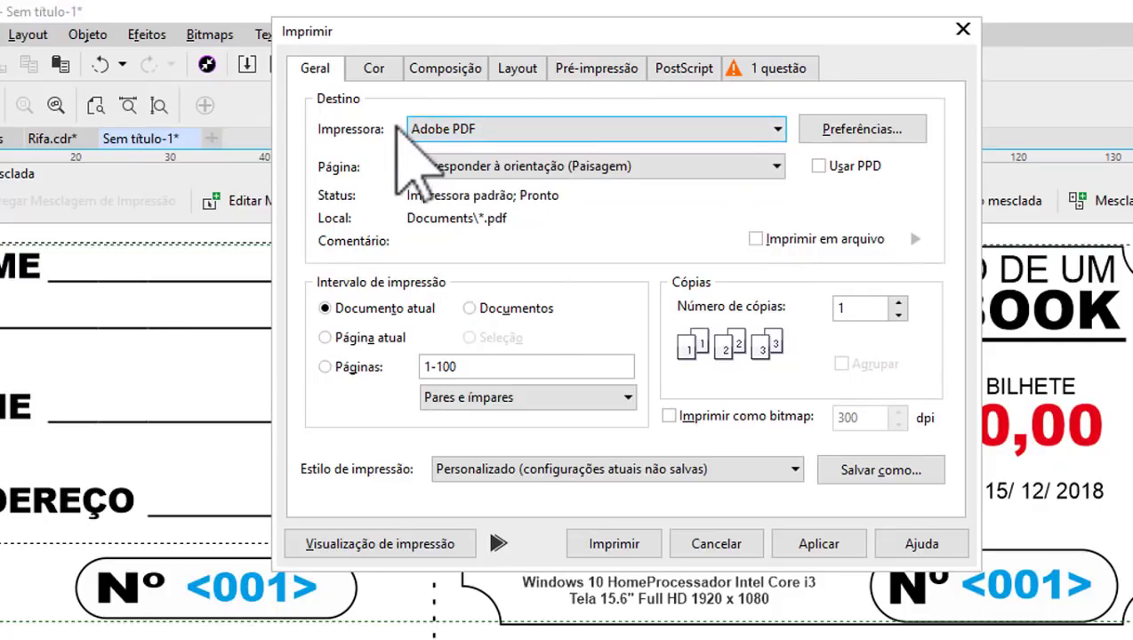
pyautogui.click(861, 129)
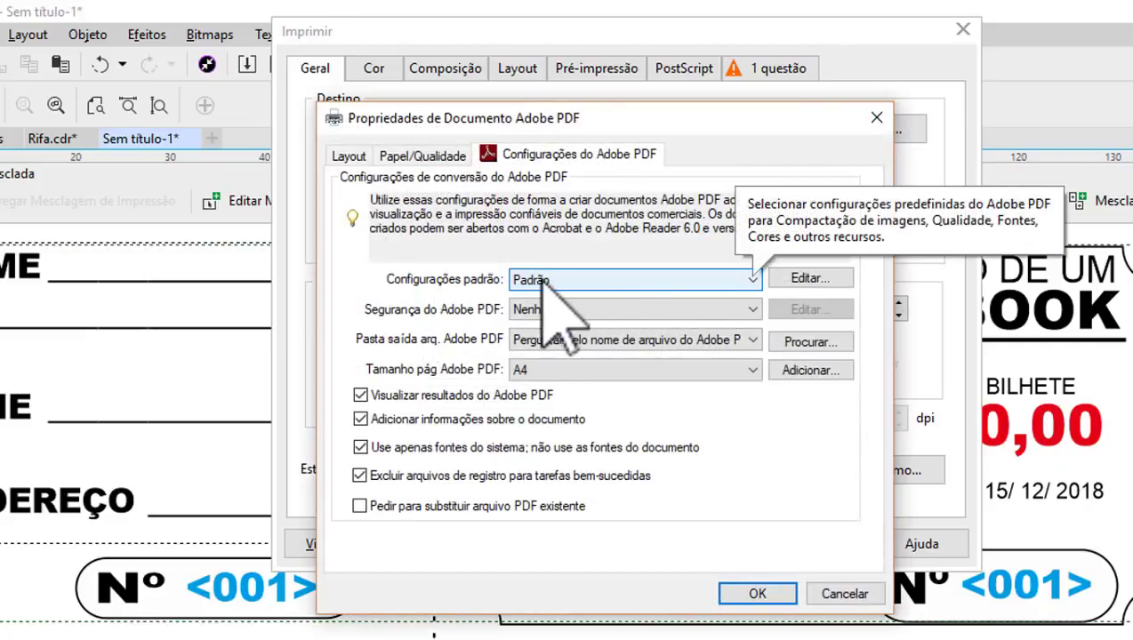
pyautogui.click(749, 283)
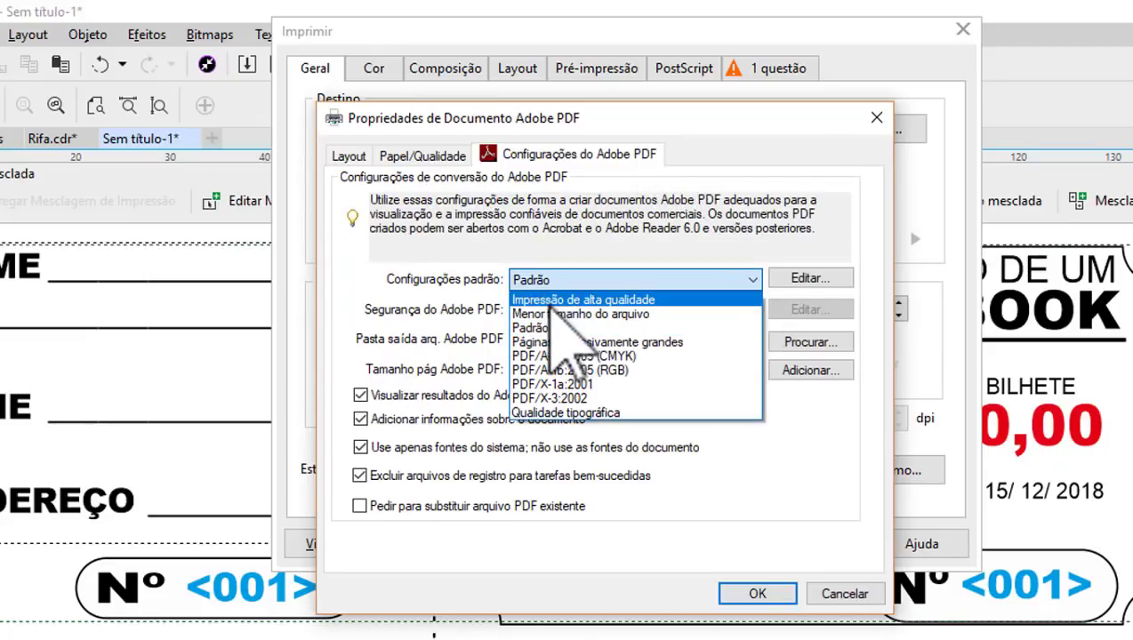
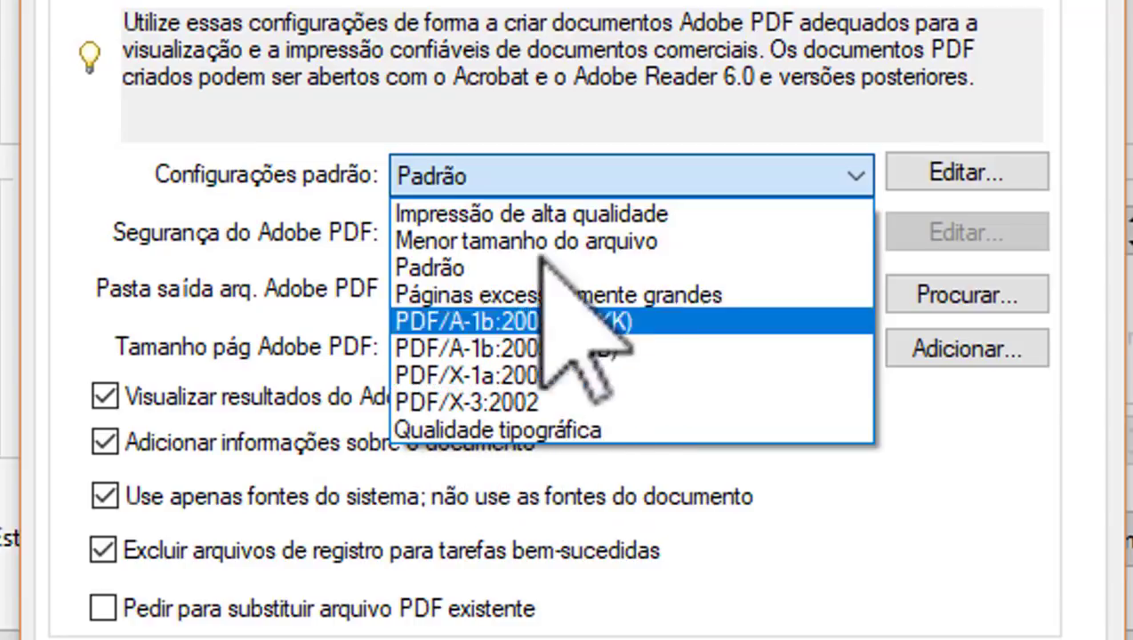
# Set the Adobe PDF printer to PDF/X-1a:2001 conversion with A4 page size, and toggle opening the finished PDF.
pyautogui.click(512, 376)
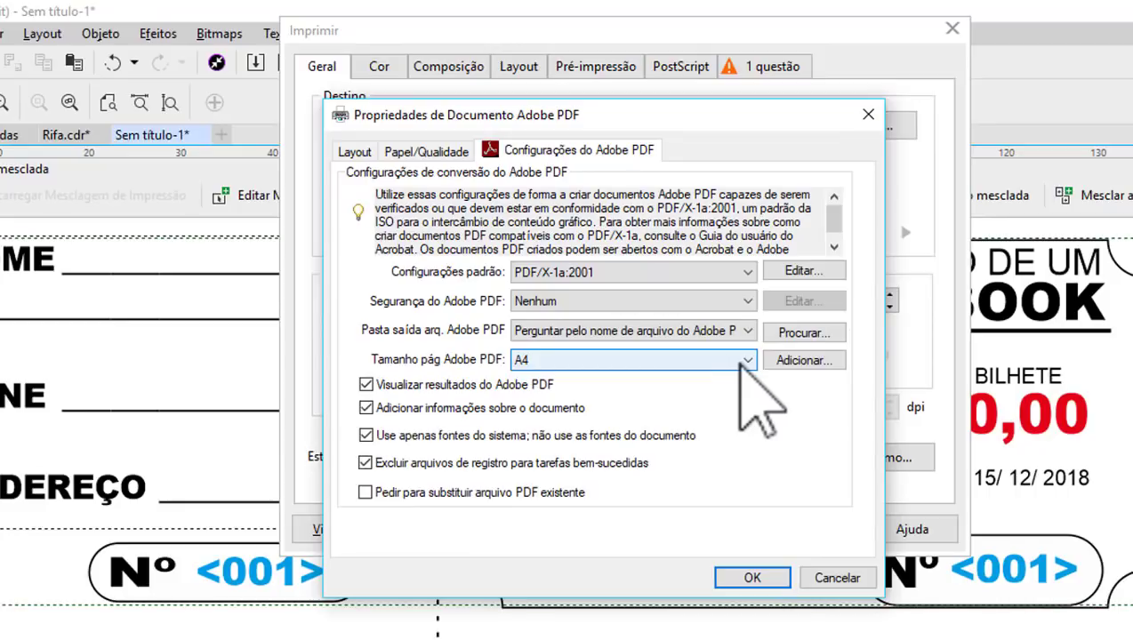
pyautogui.click(747, 361)
pyautogui.click(542, 378)
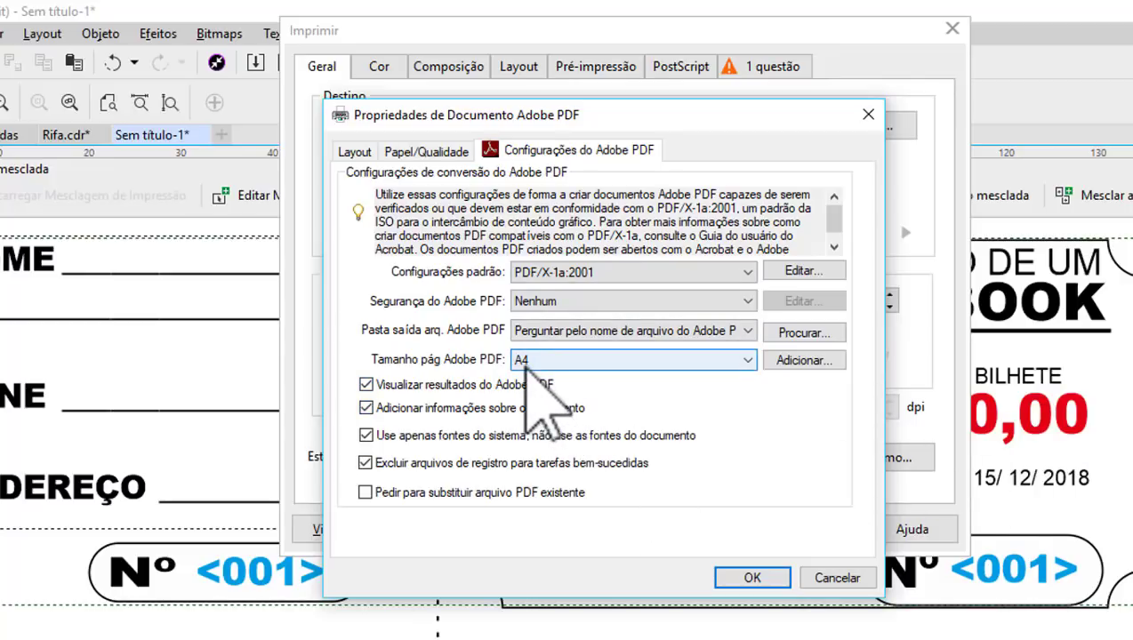
pyautogui.click(366, 385)
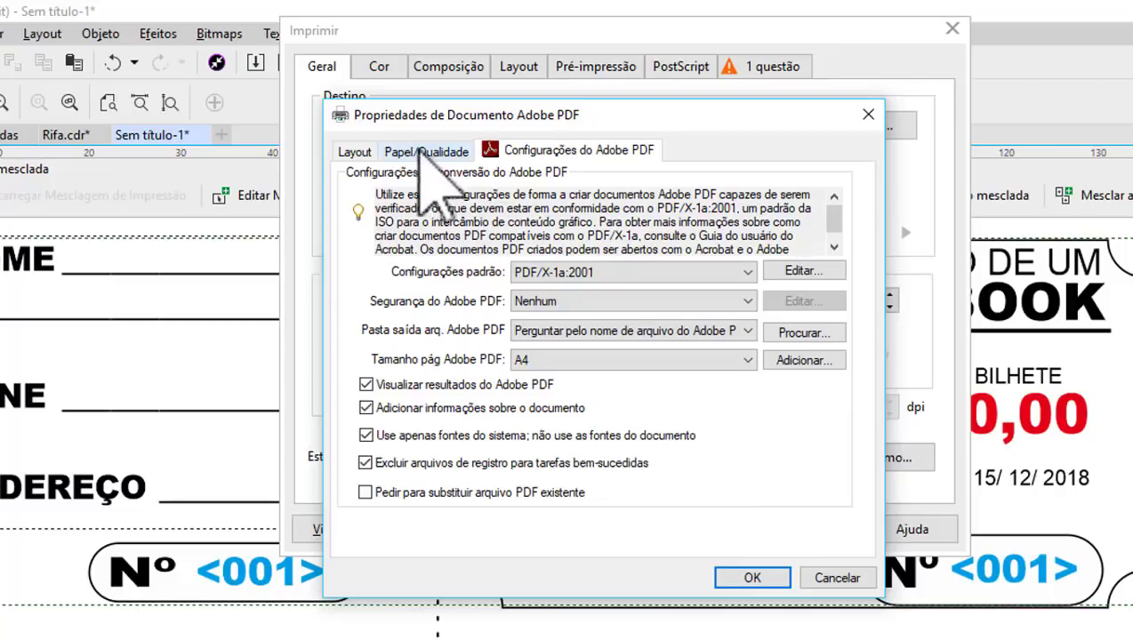
# Set the PDF page orientation to Paisagem (landscape), confirm, and open the ticket's print preview.
pyautogui.click(356, 153)
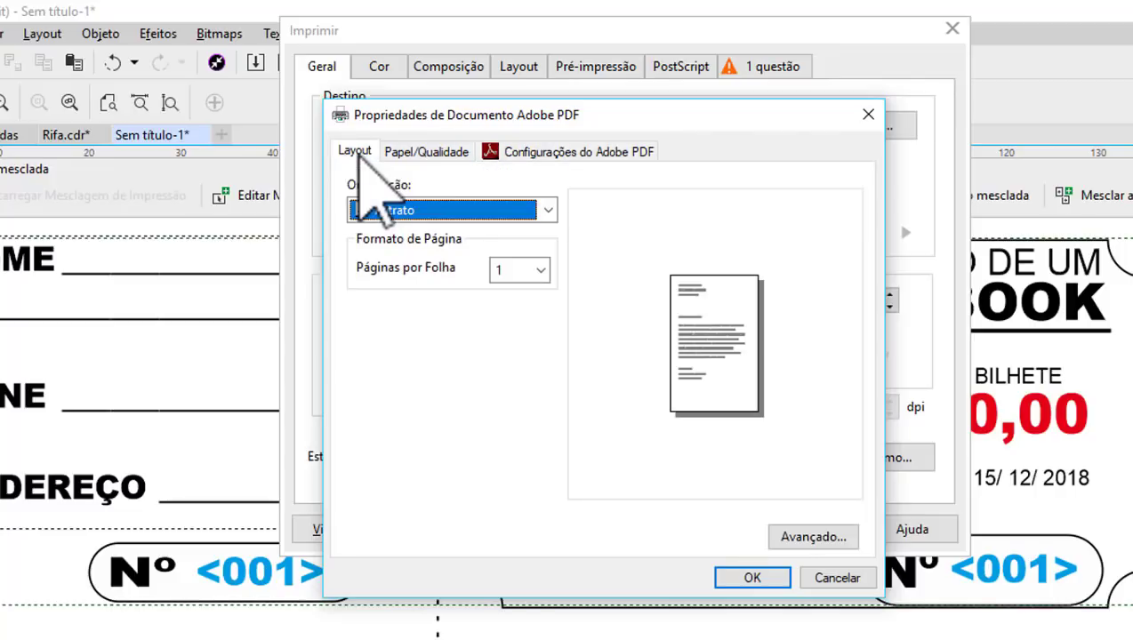
pyautogui.click(547, 210)
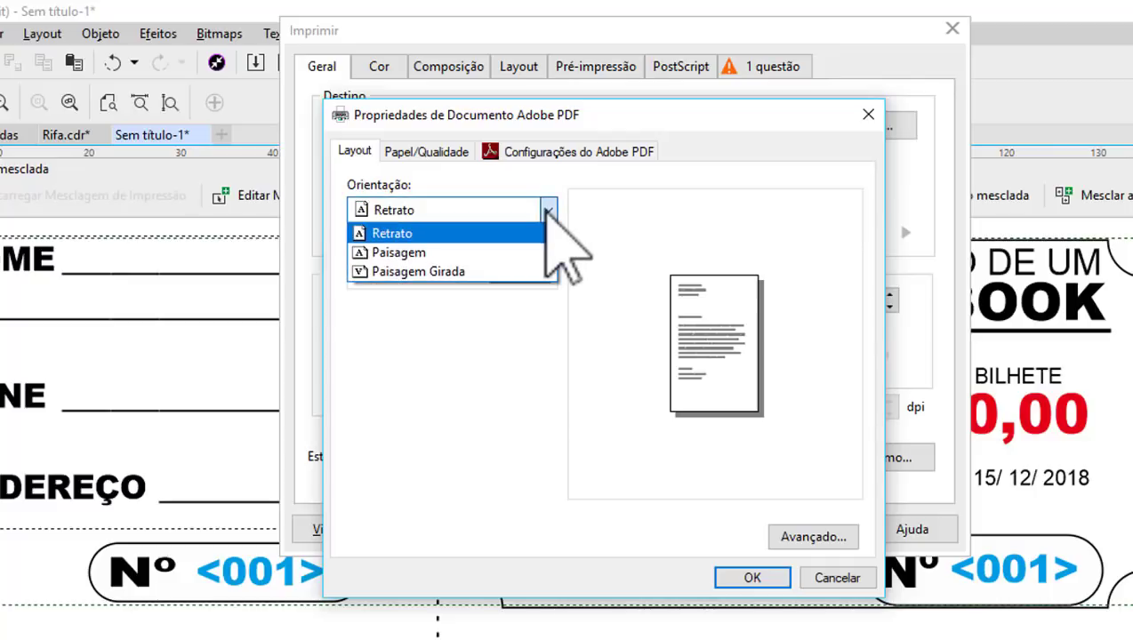
pyautogui.click(462, 253)
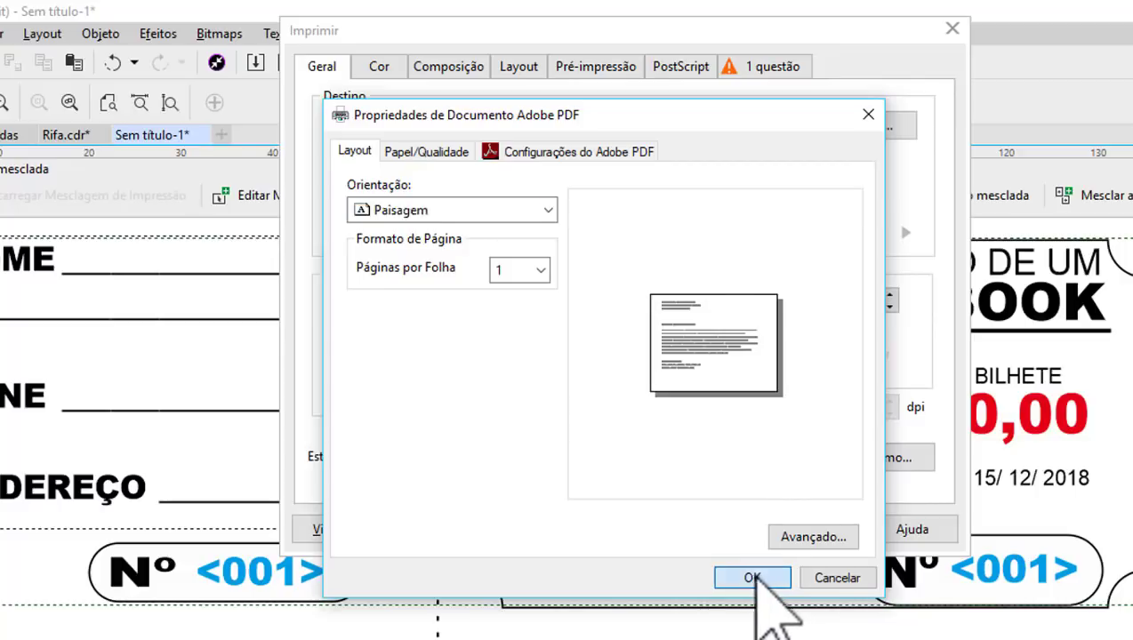
pyautogui.click(751, 577)
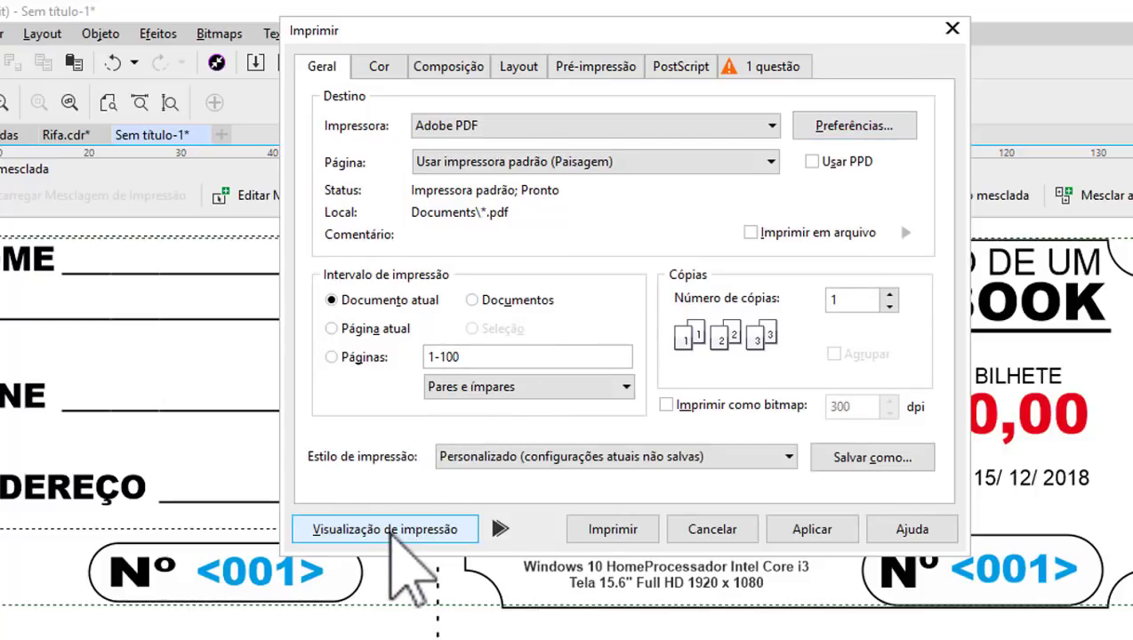
pyautogui.click(390, 532)
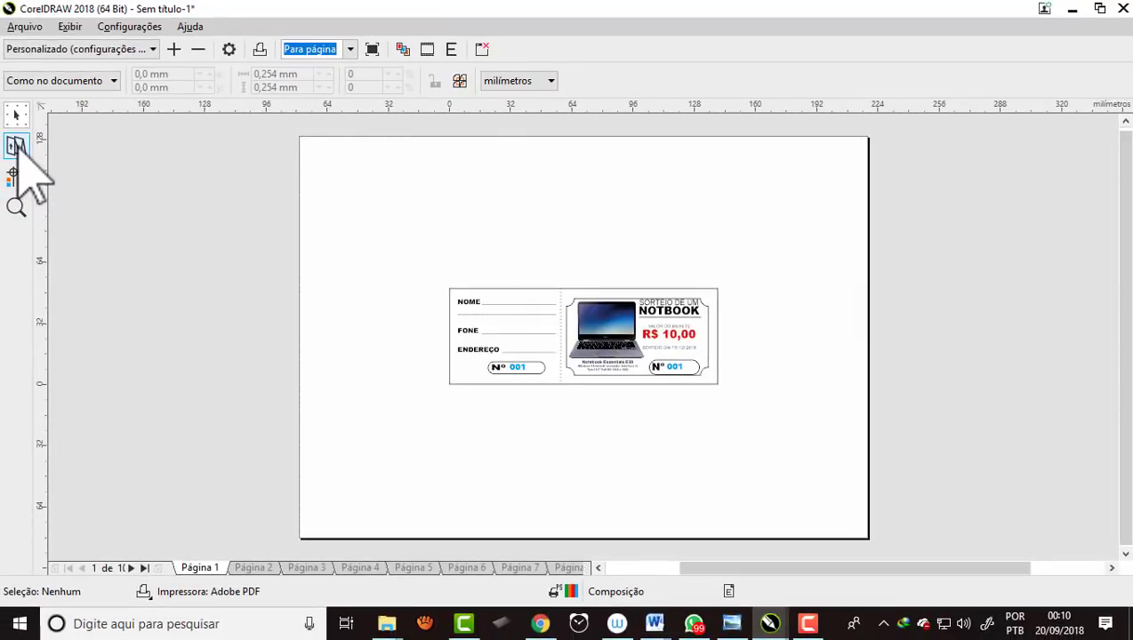
# Impose the ticket in a grid of 2 columns by 4 rows per sheet.
pyautogui.click(16, 145)
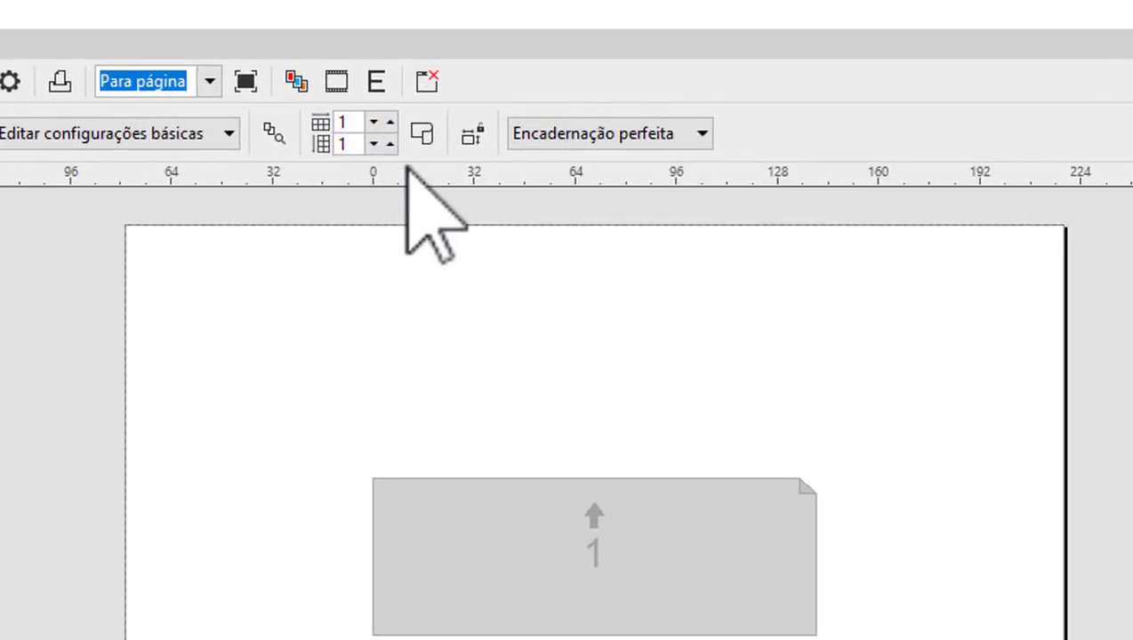
pyautogui.click(391, 122)
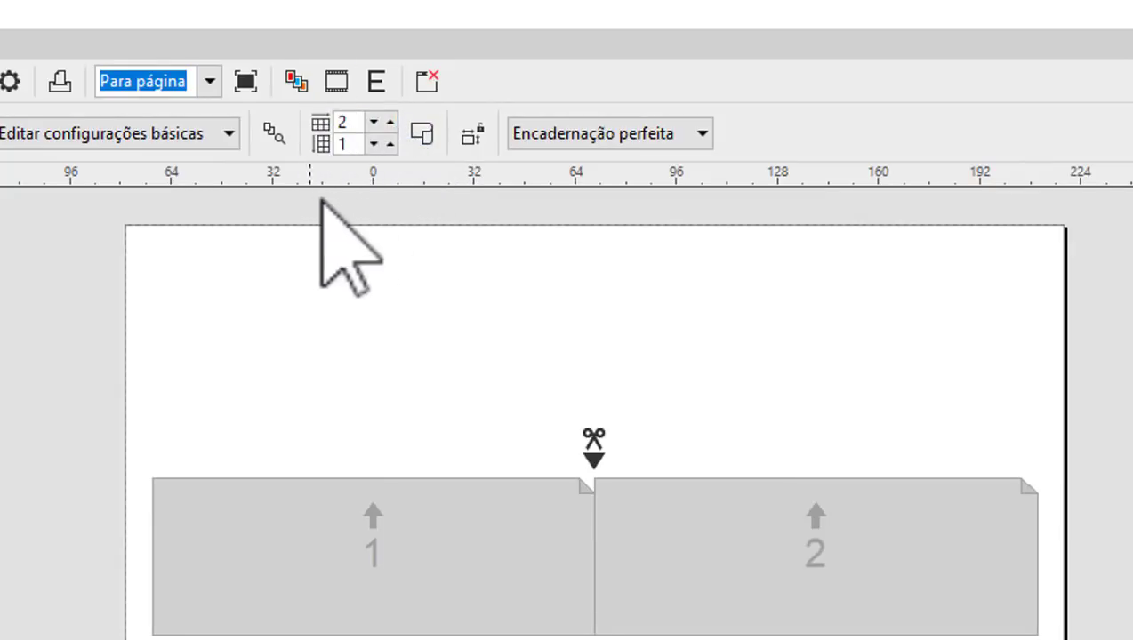
pyautogui.click(391, 143)
pyautogui.click(391, 143)
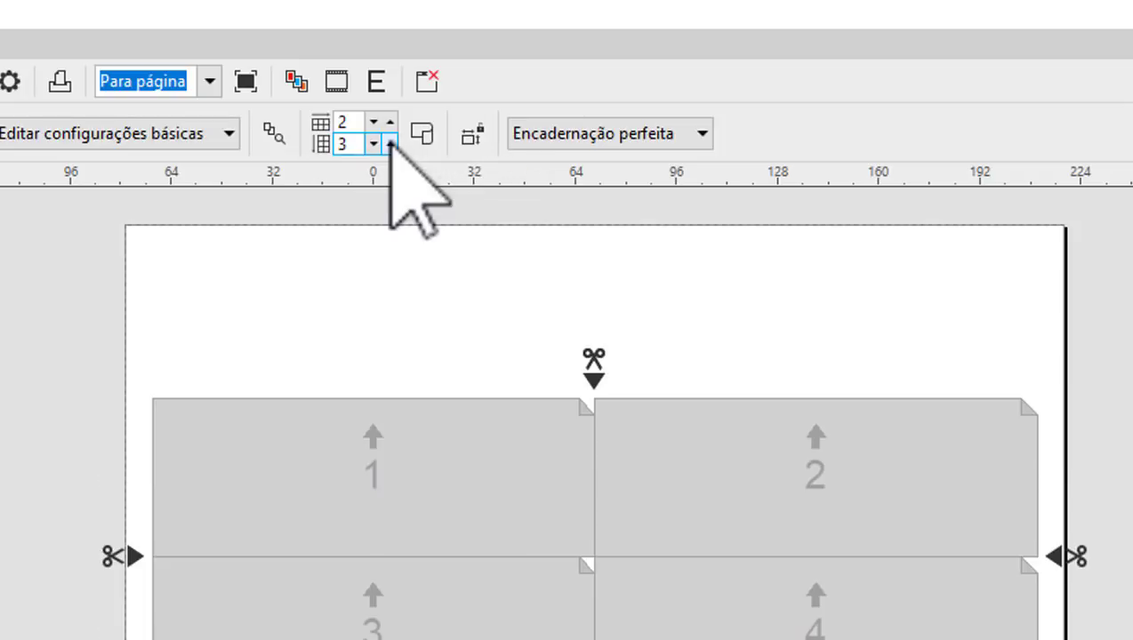
pyautogui.click(392, 143)
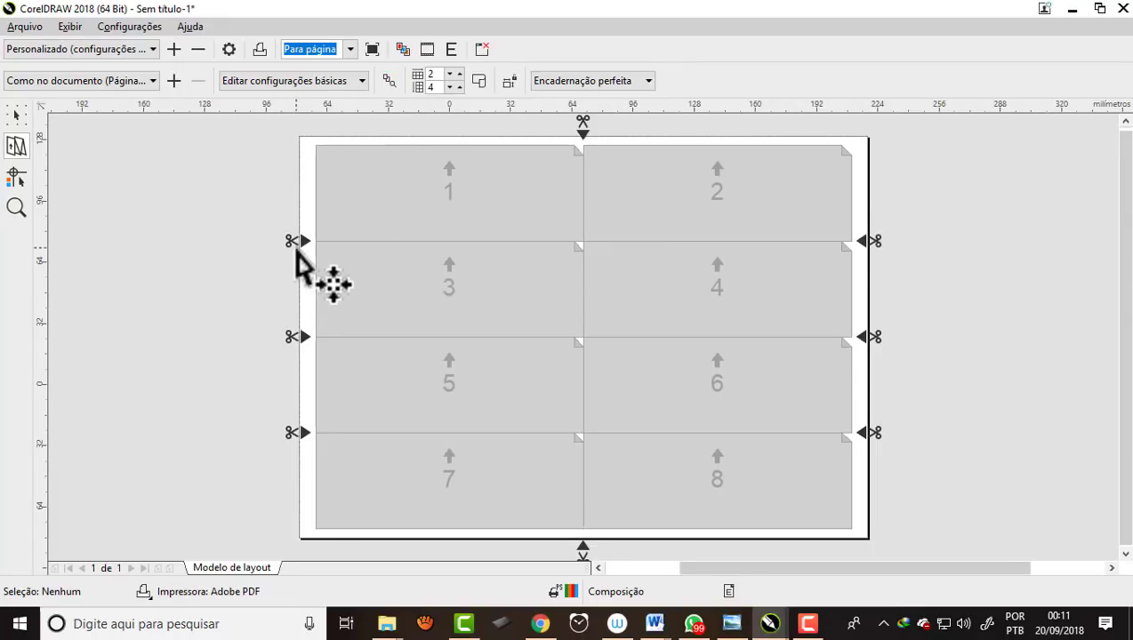
# Set the gutter between the two ticket columns to 1 mm.
pyautogui.click(302, 241)
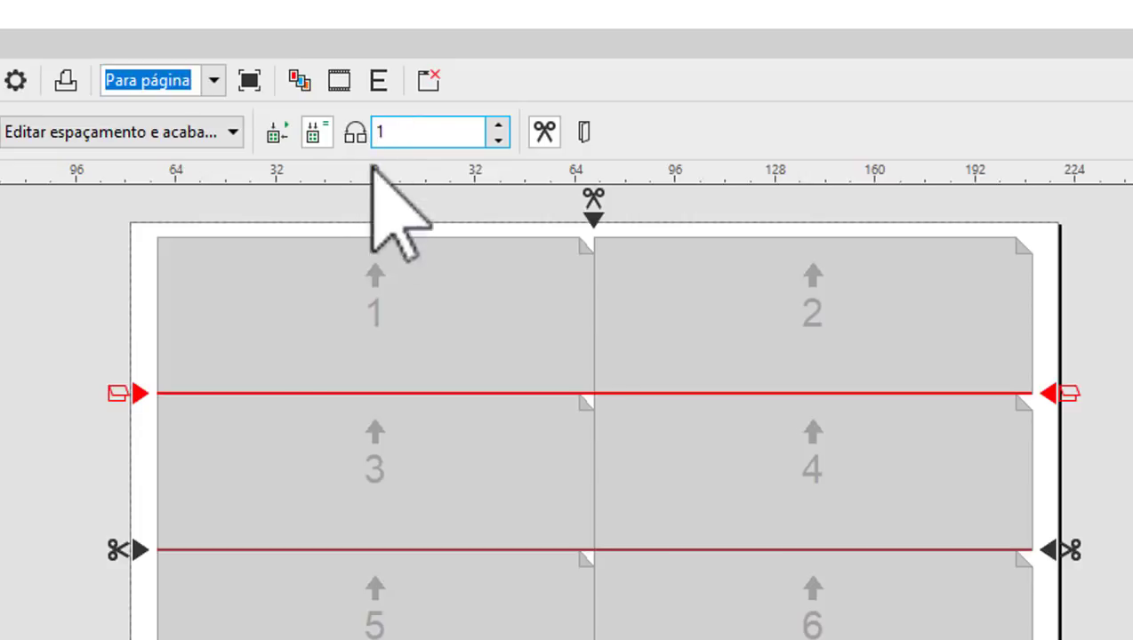
pyautogui.click(596, 198)
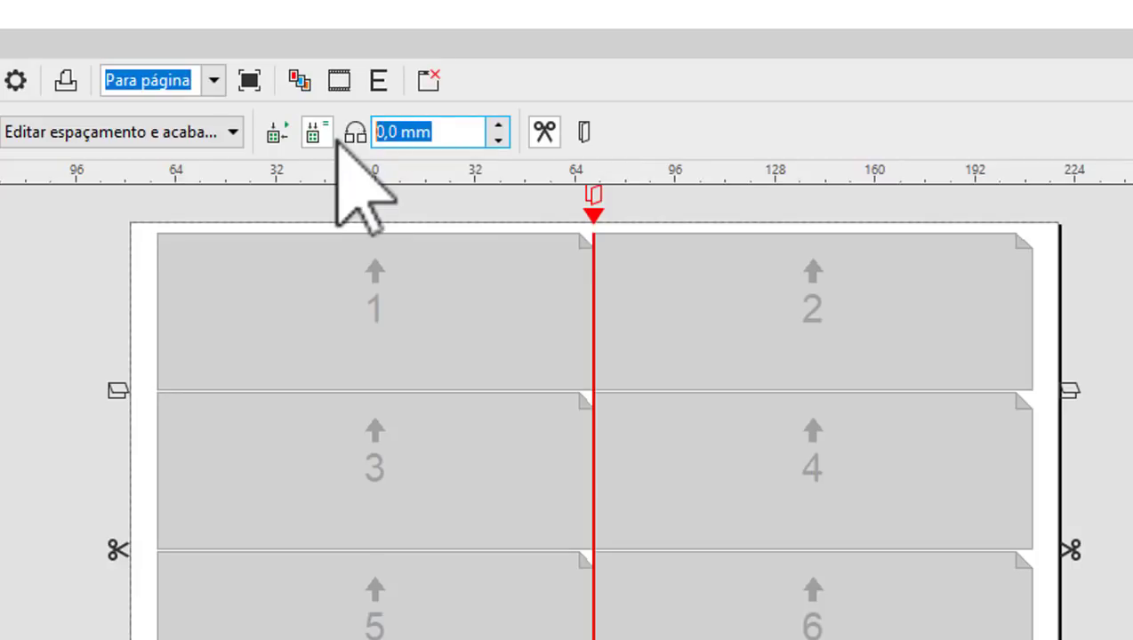
pyautogui.write('1')
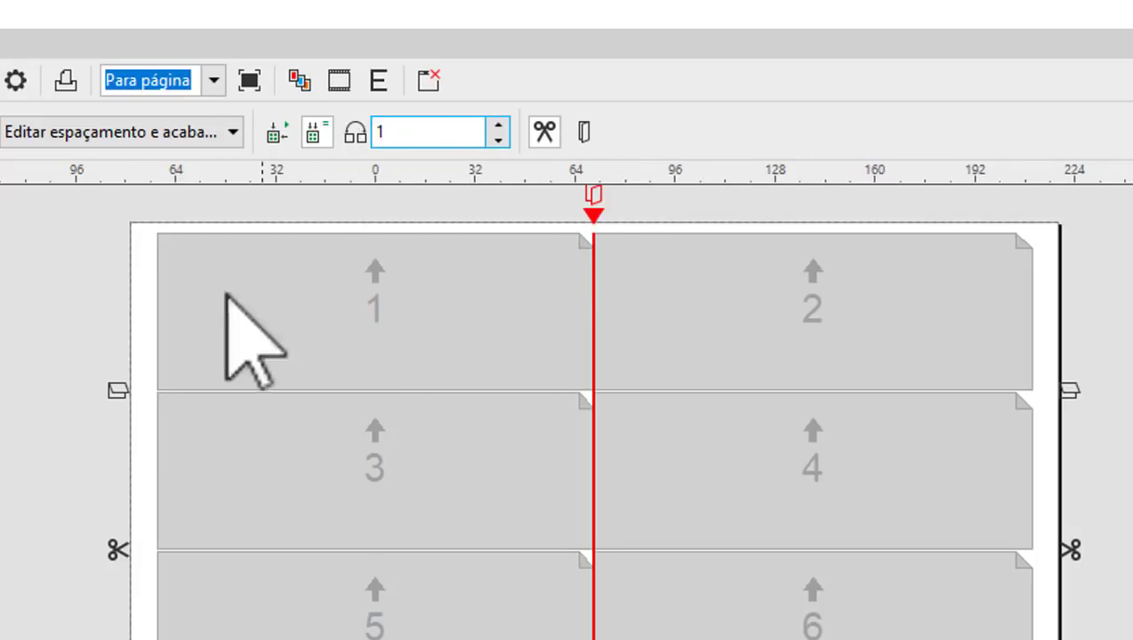
pyautogui.click(114, 538)
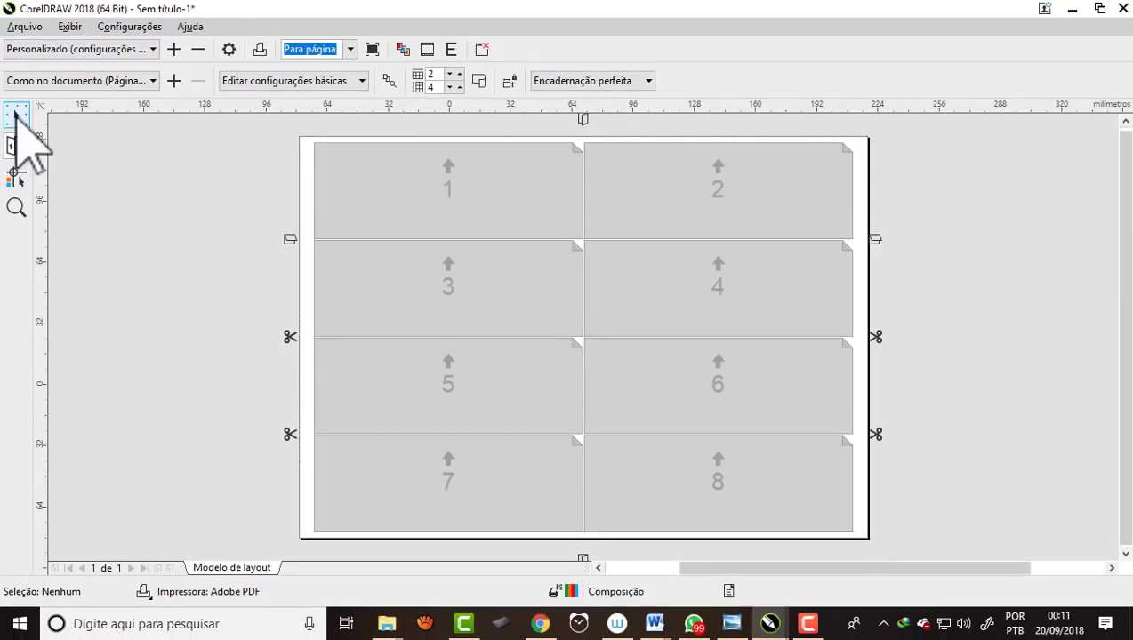
# Render real tickets Nº 001–008 on the imposed 2 × 4 sheet instead of grey placeholders.
pyautogui.click(11, 147)
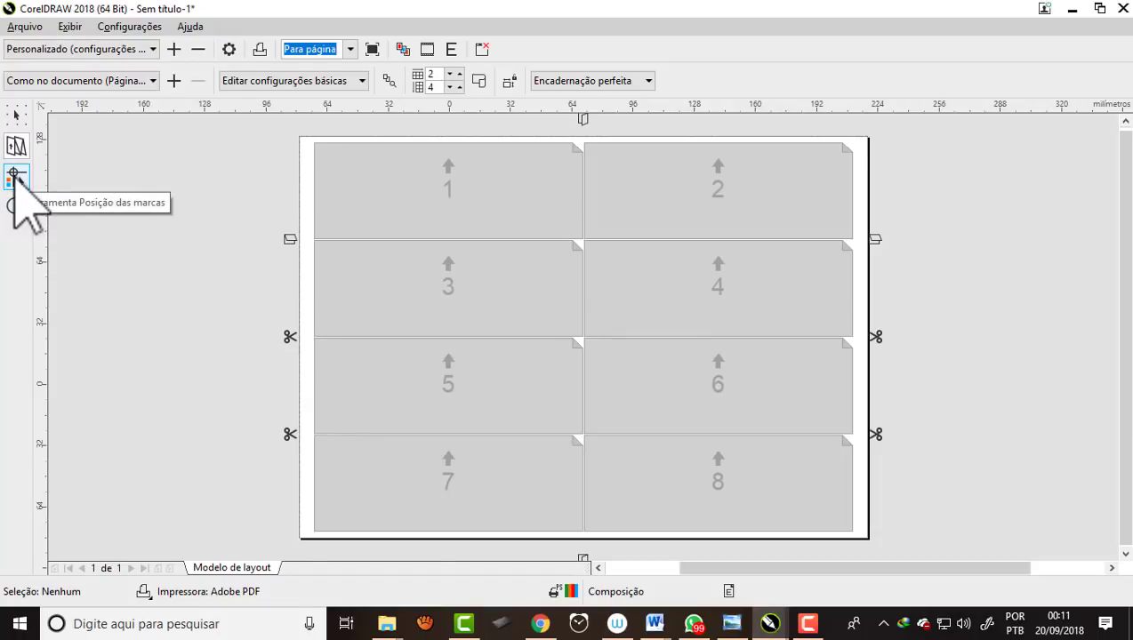
pyautogui.click(14, 175)
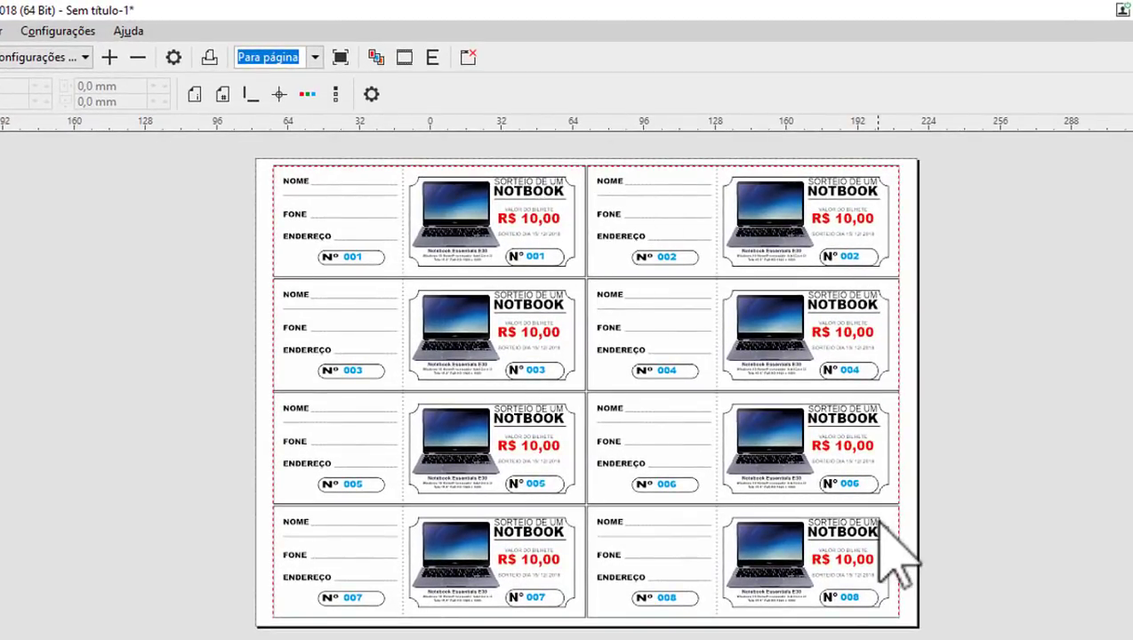
pyautogui.click(244, 100)
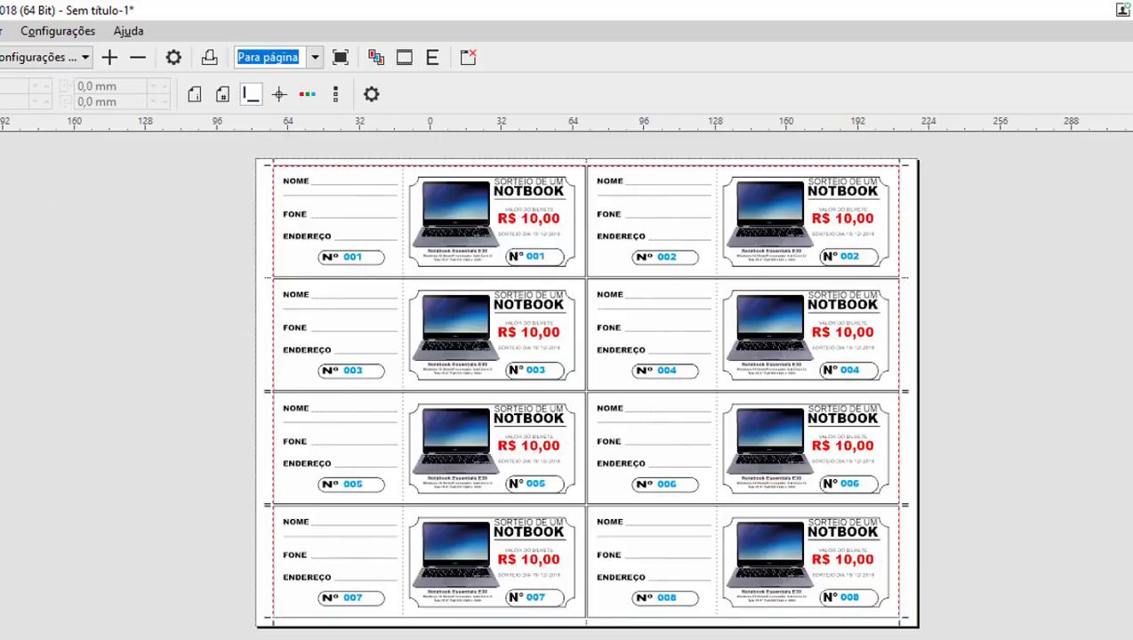
pyautogui.click(1, 271)
pyautogui.click(256, 162)
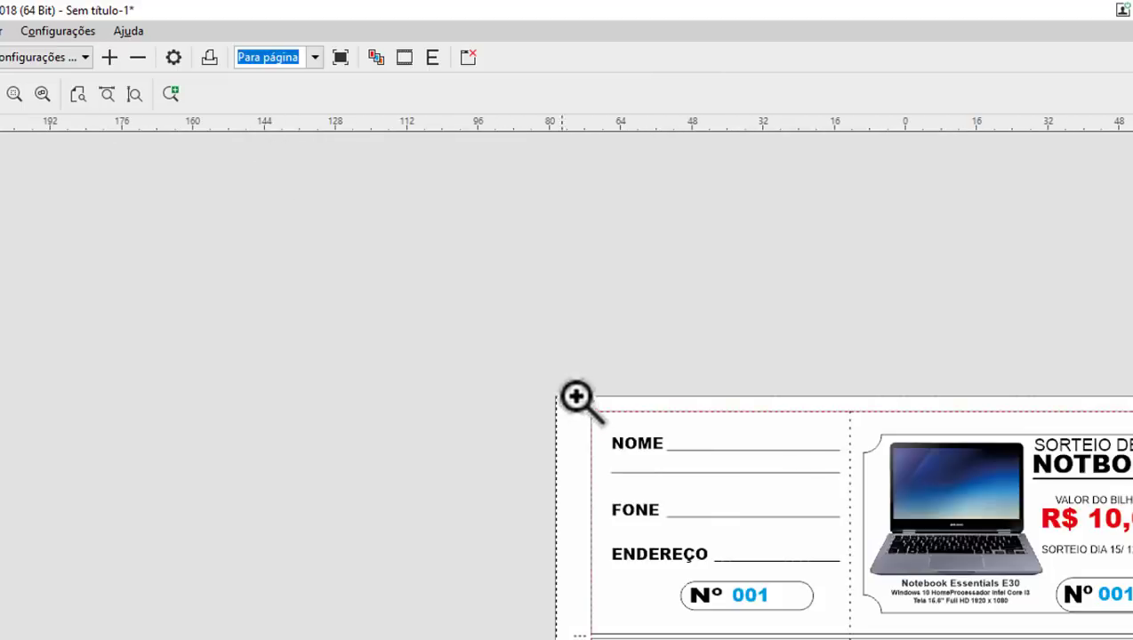
pyautogui.click(613, 408)
pyautogui.click(559, 389)
pyautogui.click(552, 386)
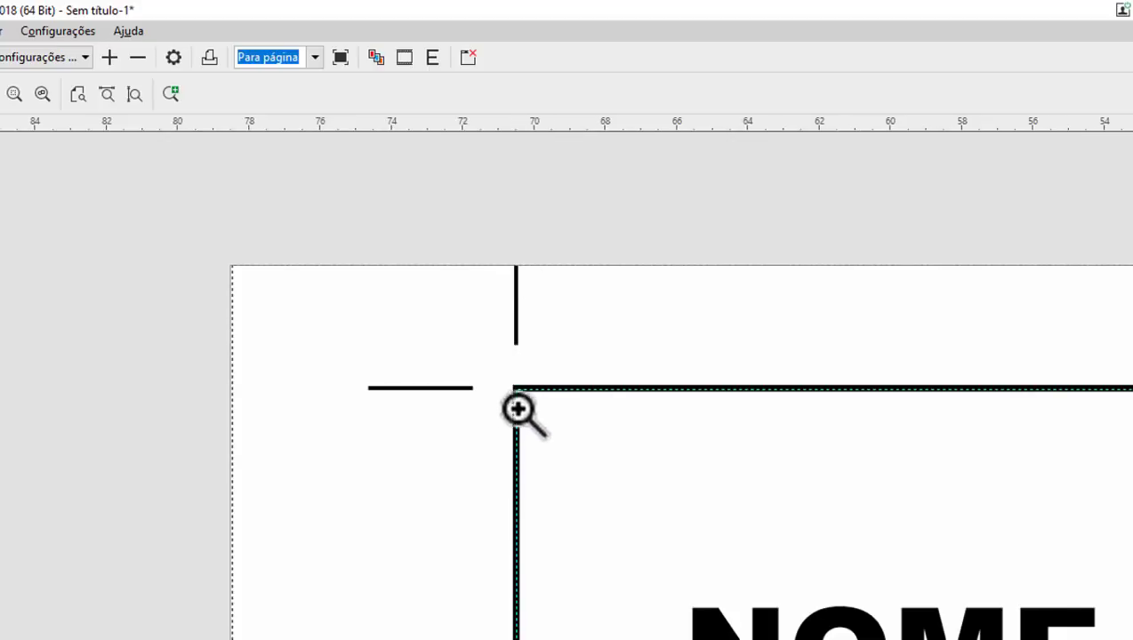
pyautogui.scroll(-1, 449, 233)
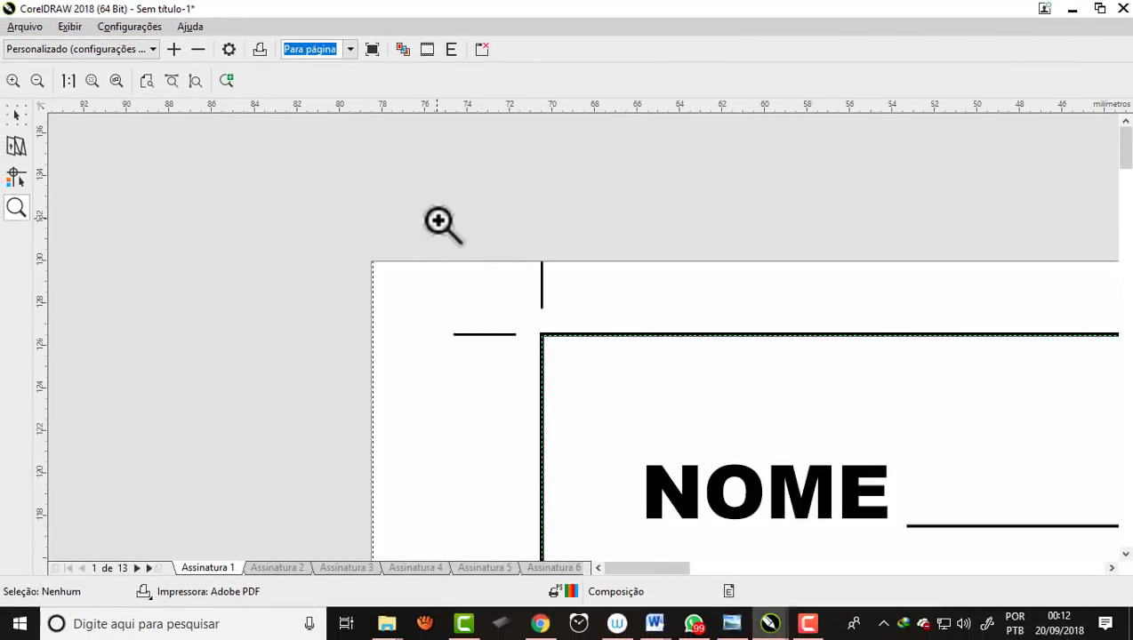
pyautogui.scroll(-3, 436, 222)
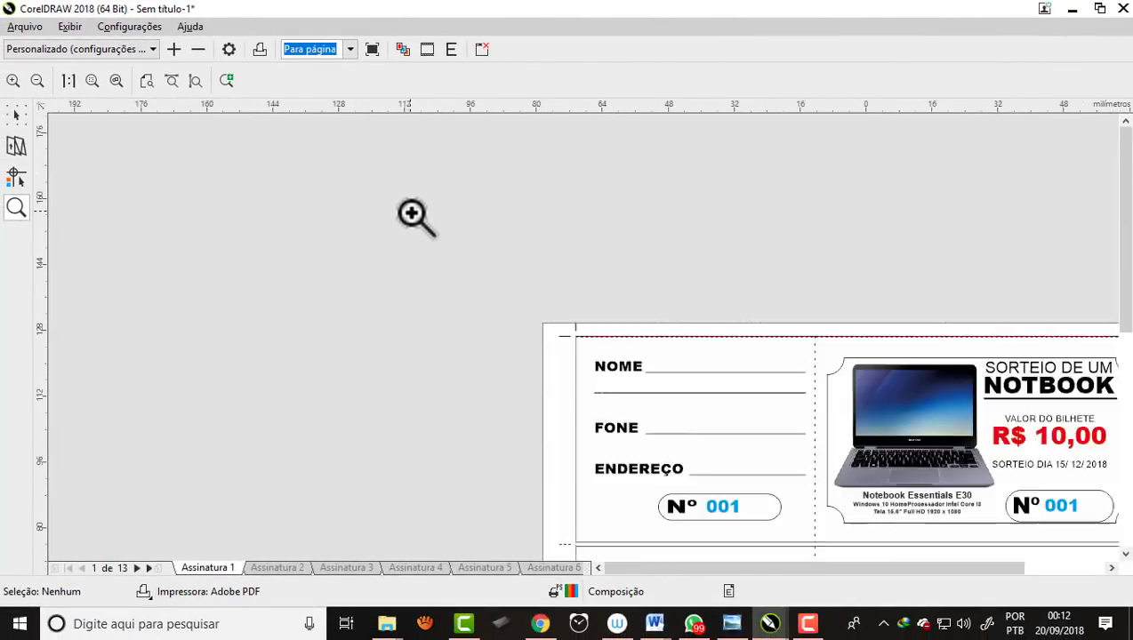
pyautogui.scroll(-1, 572, 337)
pyautogui.scroll(-1, 756, 366)
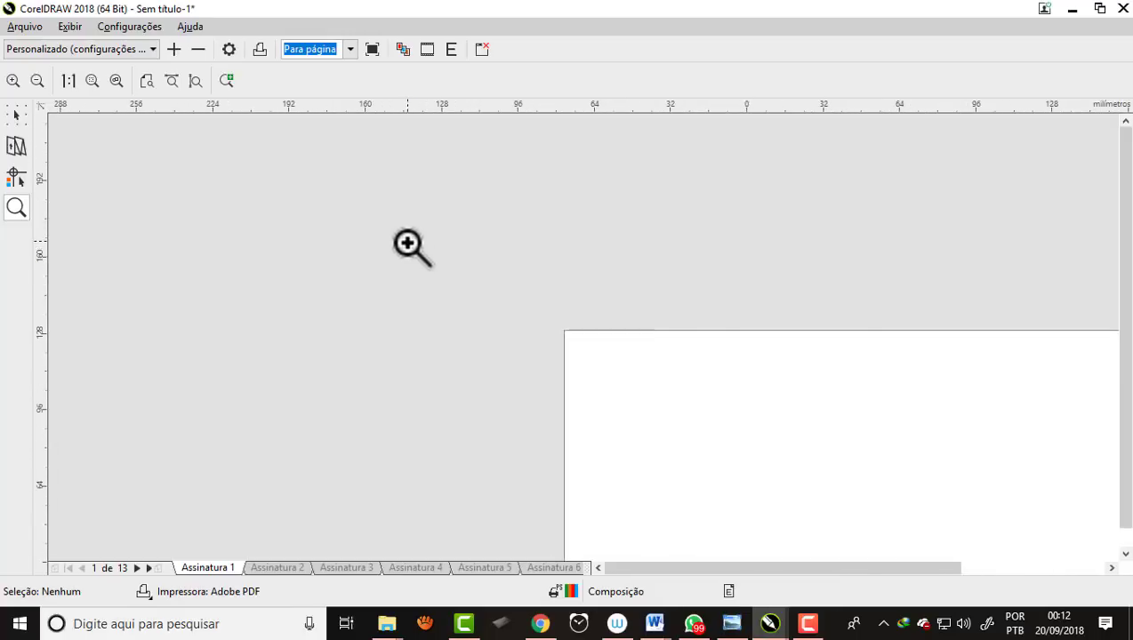
pyautogui.scroll(2, 966, 470)
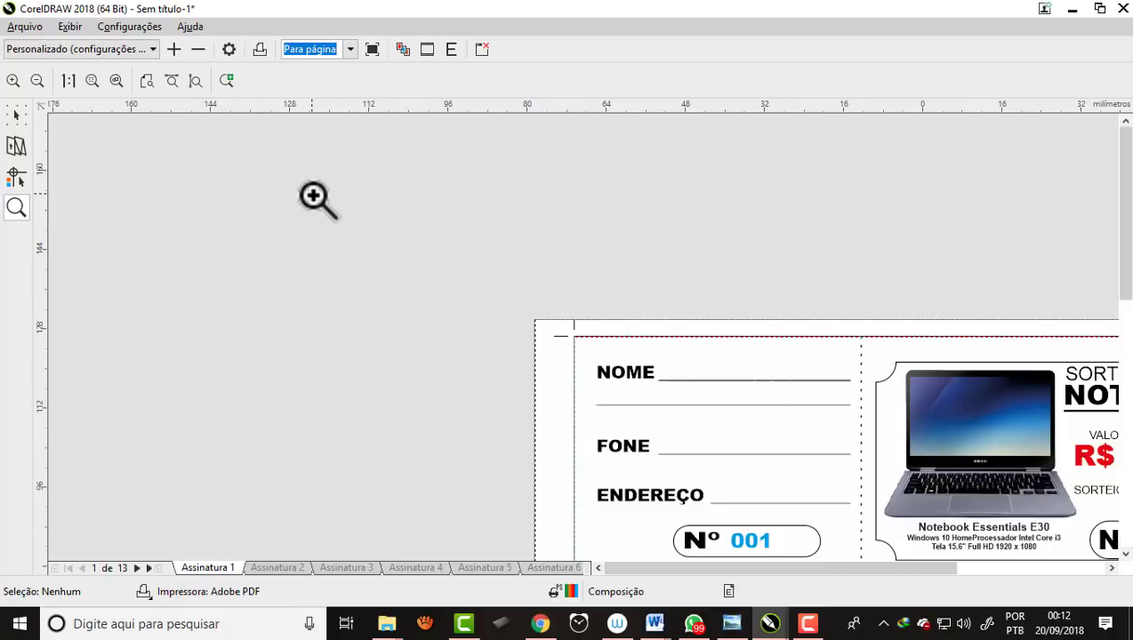
pyautogui.hotkey('shift', 'F4')
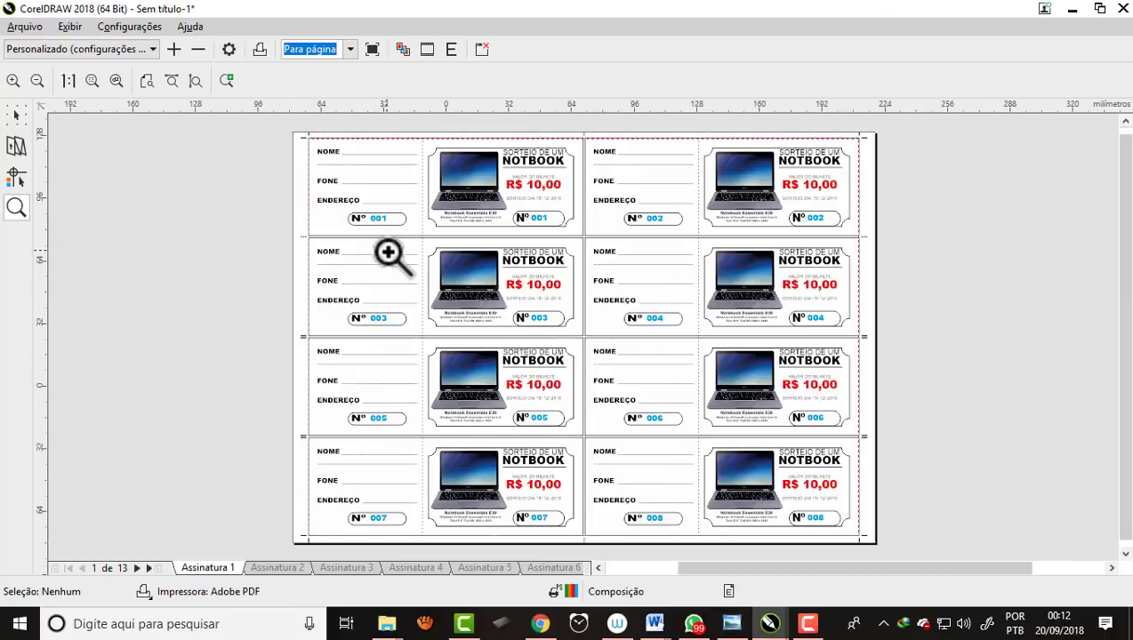
pyautogui.scroll(1, 388, 253)
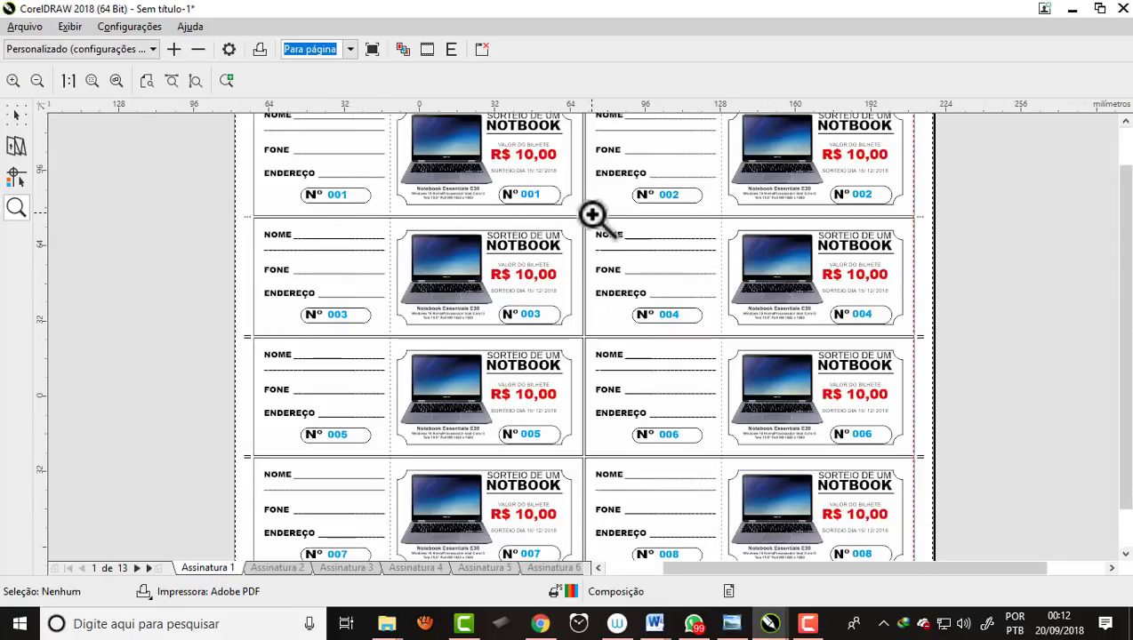
pyautogui.scroll(1, 592, 214)
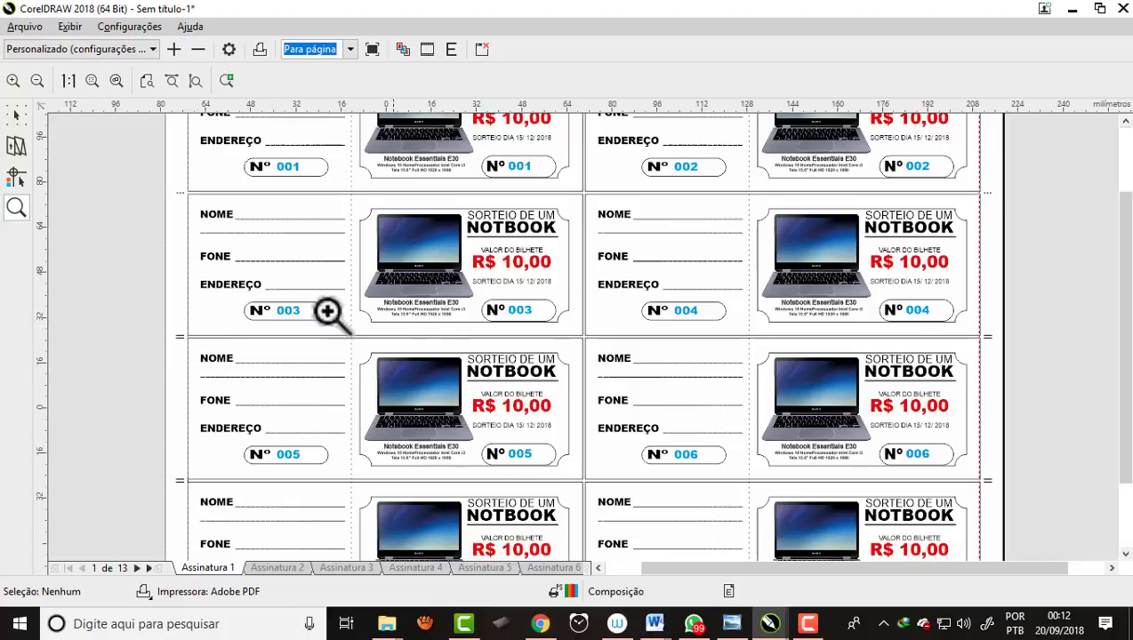
pyautogui.scroll(1, 188, 338)
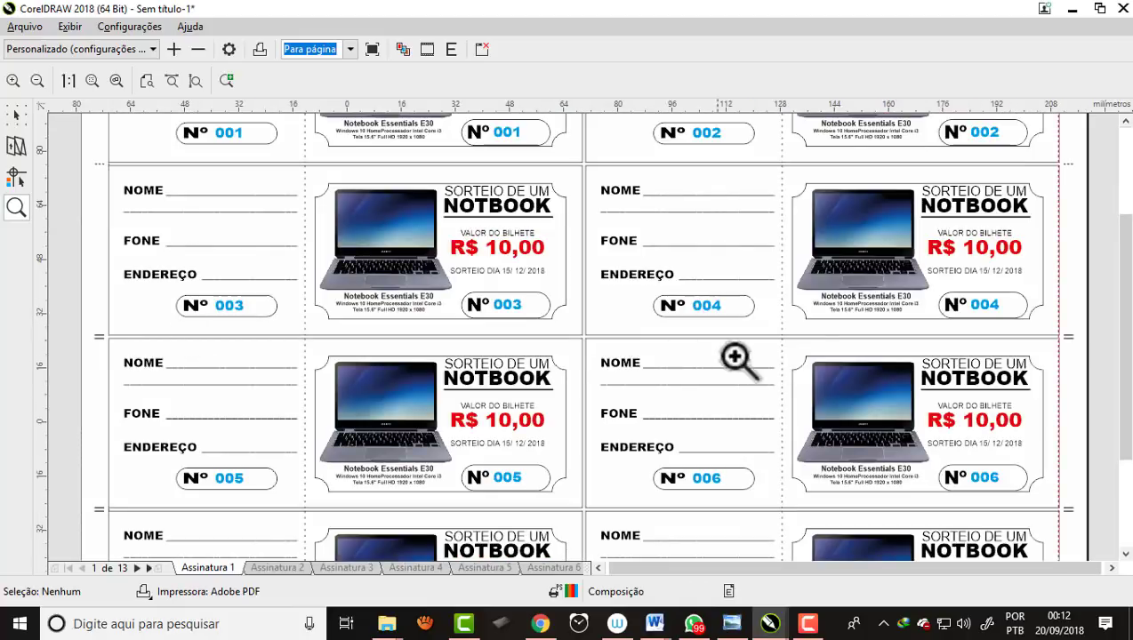
pyautogui.scroll(1, 587, 348)
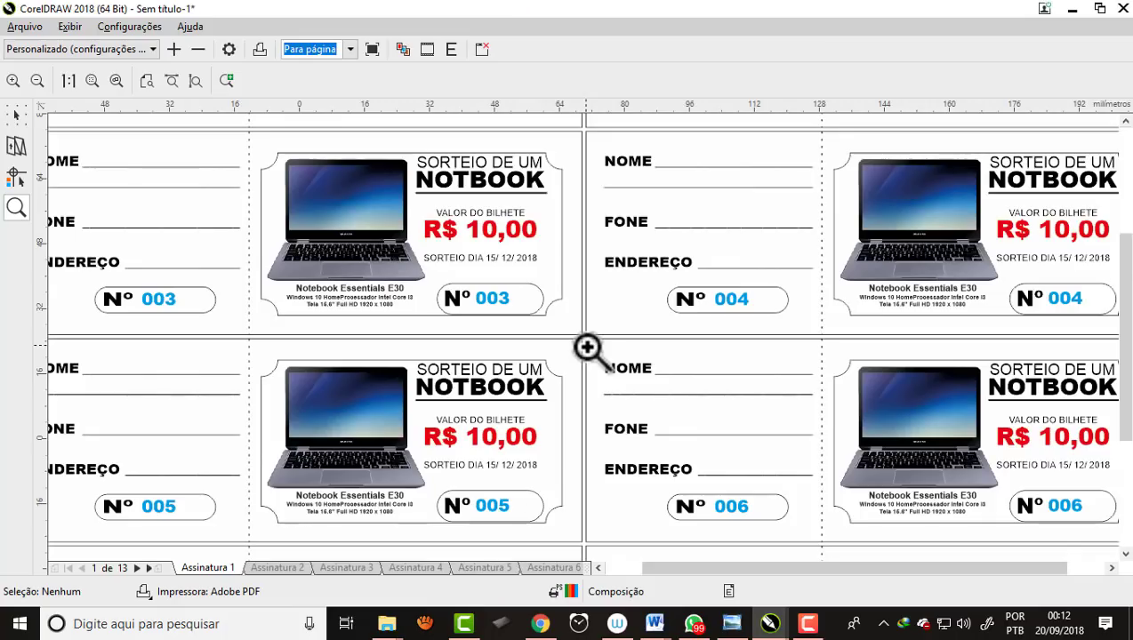
pyautogui.scroll(-1, 587, 349)
pyautogui.scroll(-1, 586, 348)
pyautogui.scroll(-1, 587, 349)
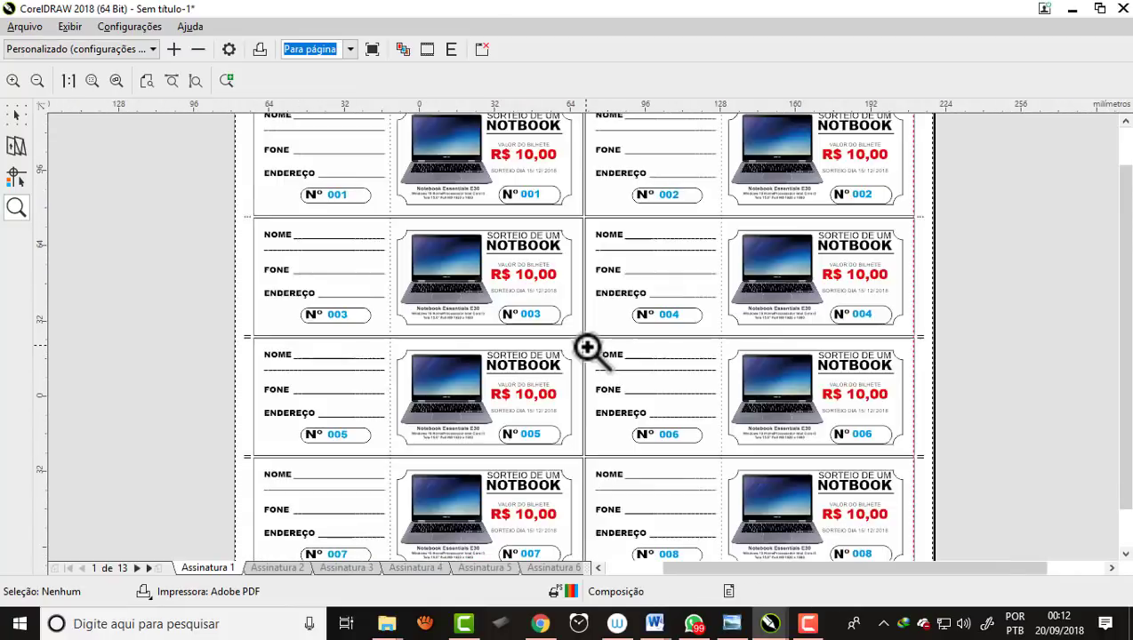
pyautogui.scroll(-1, 587, 349)
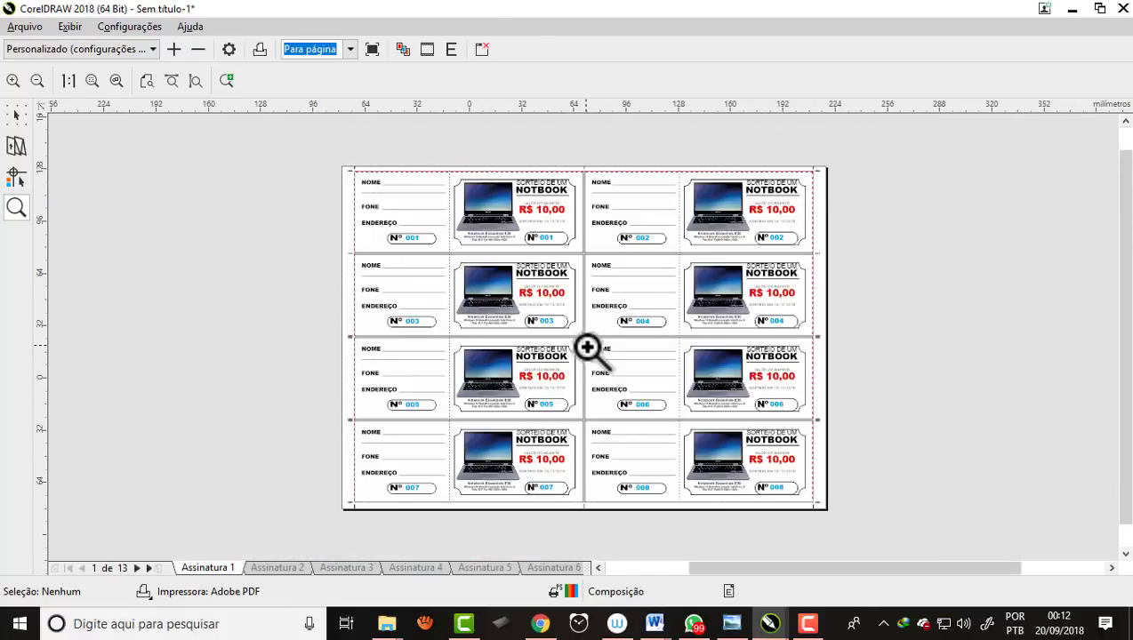
pyautogui.scroll(1, 587, 347)
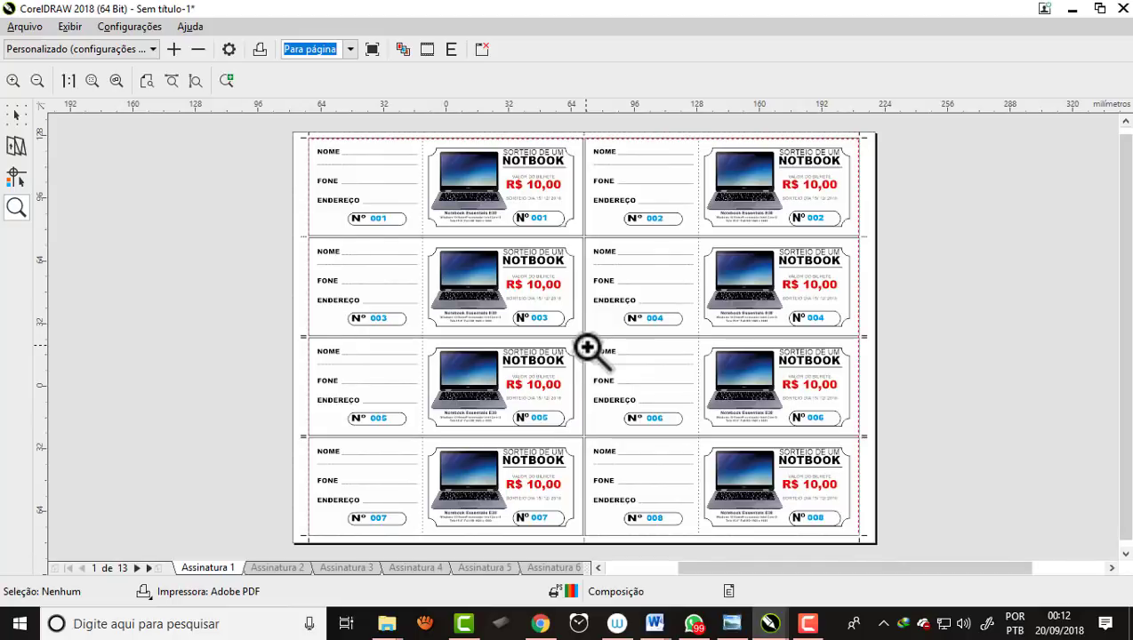
# Print the imposed tickets to a PDF saved as 'rifa NotBook' in the Rifa folder.
pyautogui.click(260, 49)
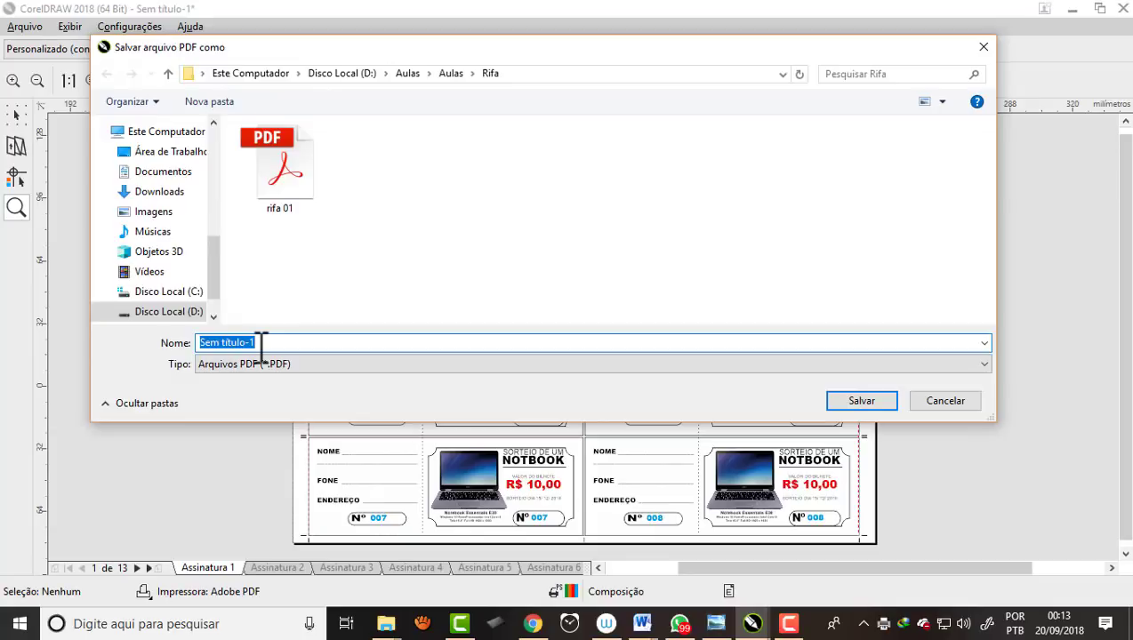
pyautogui.write('r')
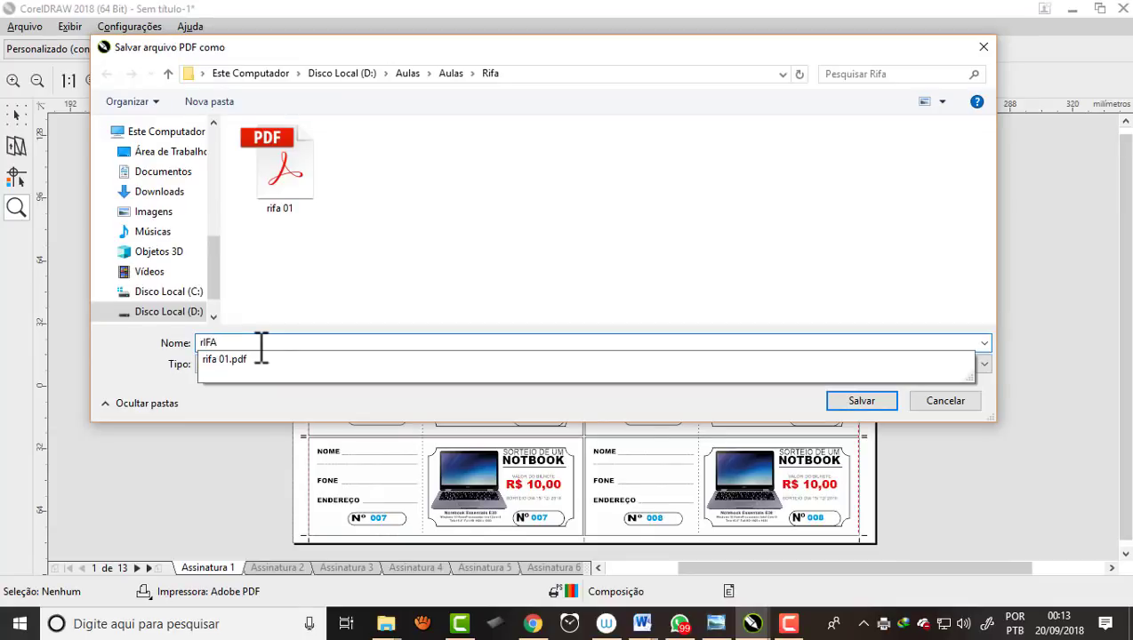
pyautogui.write('ifa NotBook')
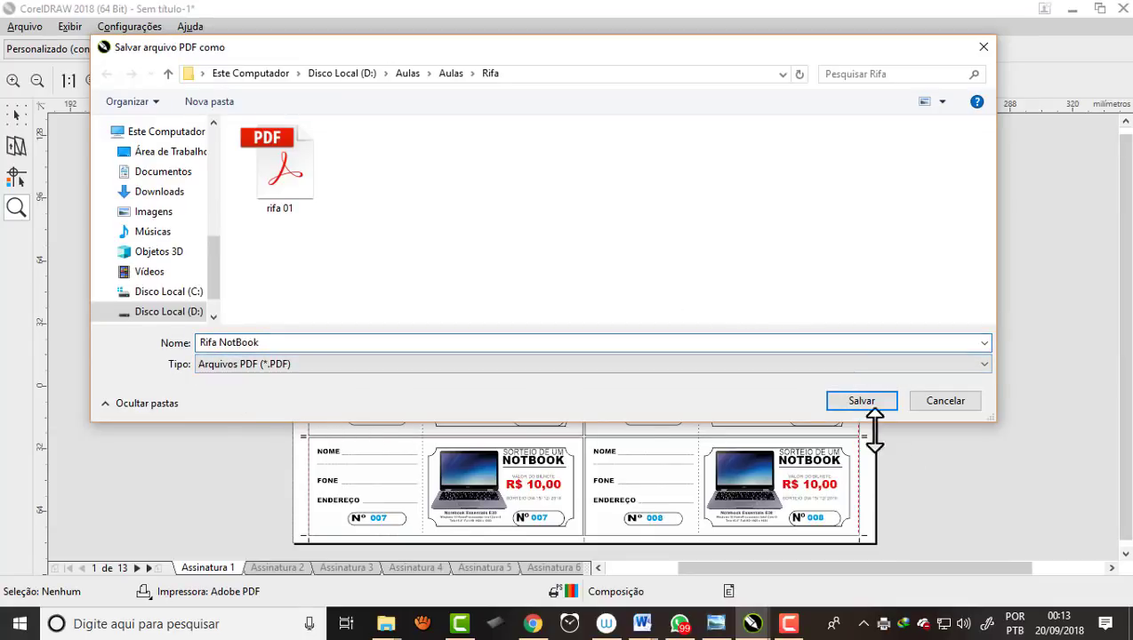
pyautogui.click(862, 402)
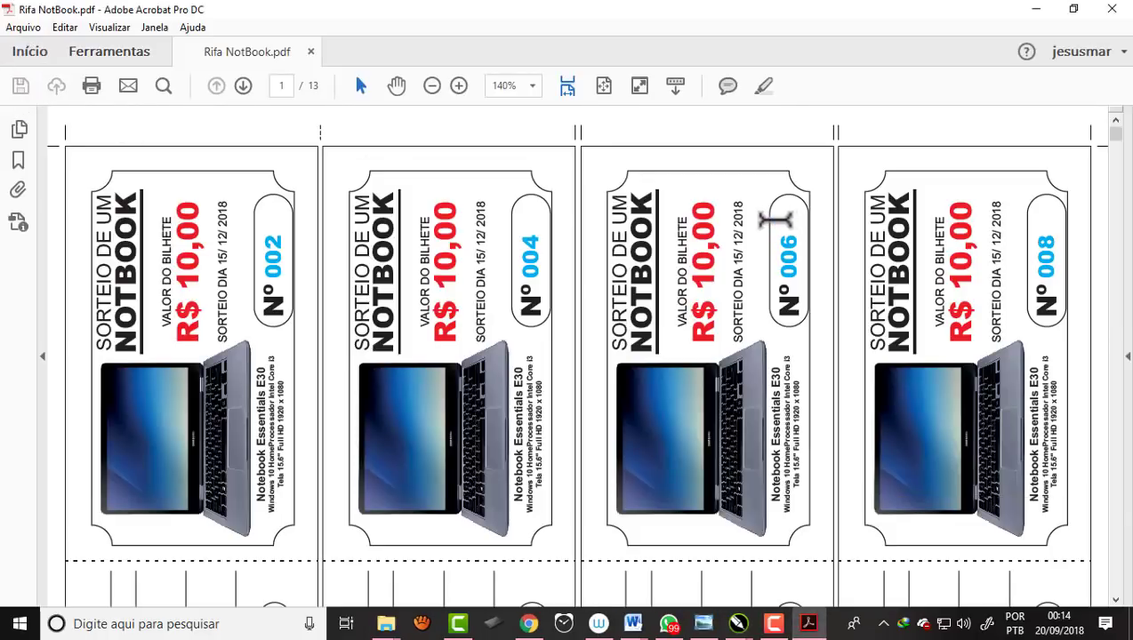
# Scroll back to page 1 of Rifa NotBook.pdf and show the page thumbnails pane.
pyautogui.scroll(-2, 774, 220)
pyautogui.scroll(-5, 775, 219)
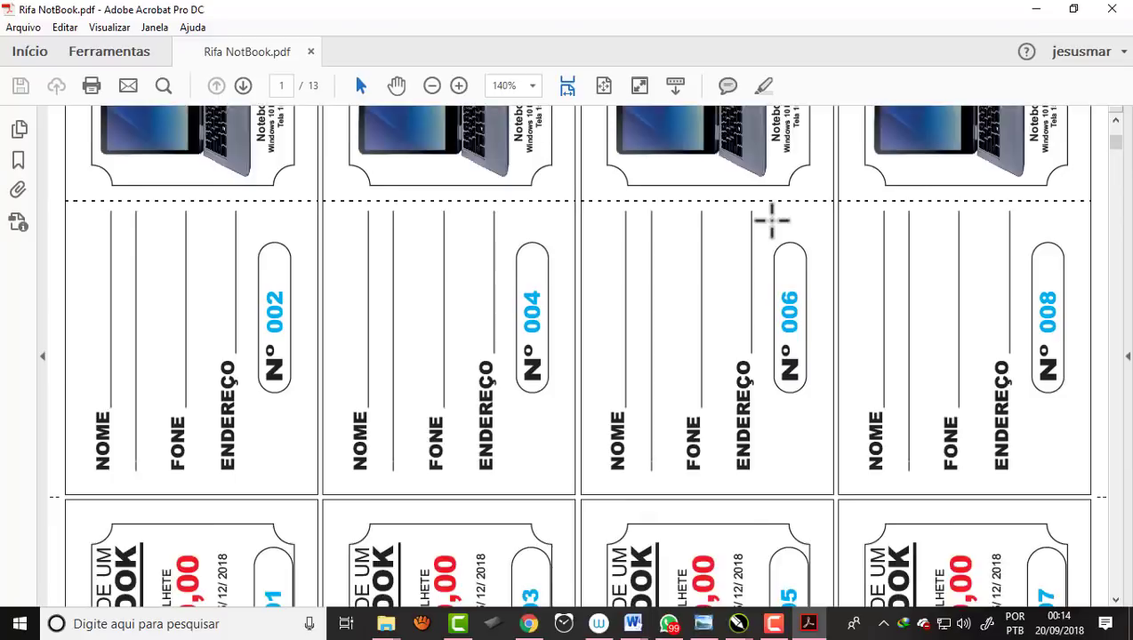
pyautogui.scroll(-3, 775, 219)
pyautogui.scroll(-3, 771, 222)
pyautogui.scroll(-6, 772, 222)
pyautogui.scroll(-5, 772, 223)
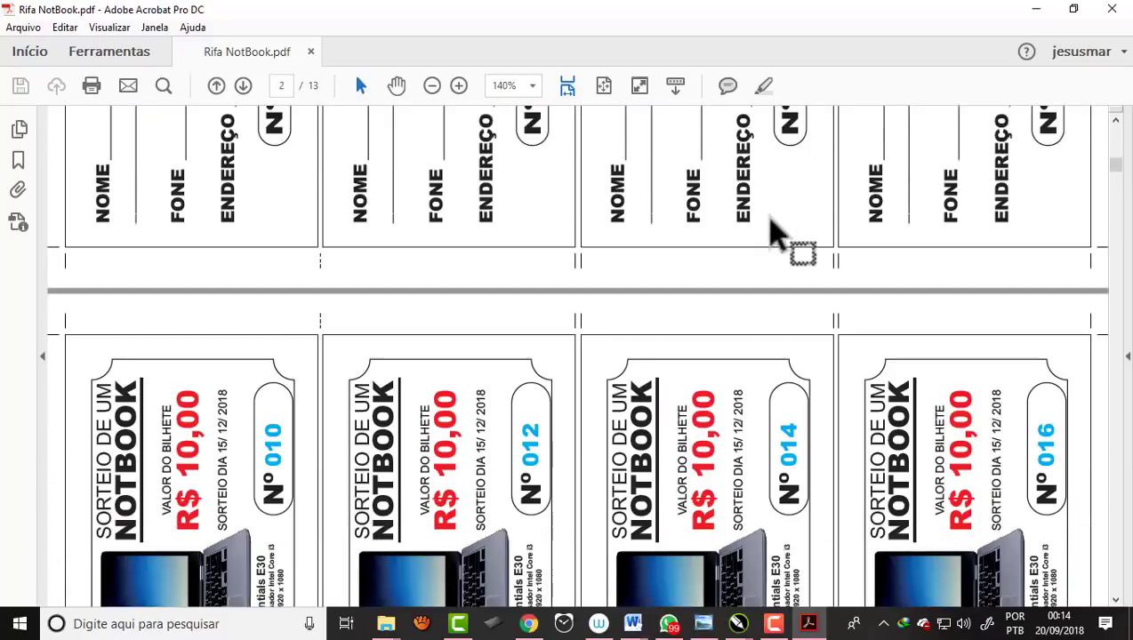
pyautogui.scroll(-4, 771, 222)
pyautogui.scroll(4, 772, 222)
pyautogui.scroll(5, 772, 222)
pyautogui.scroll(2, 772, 223)
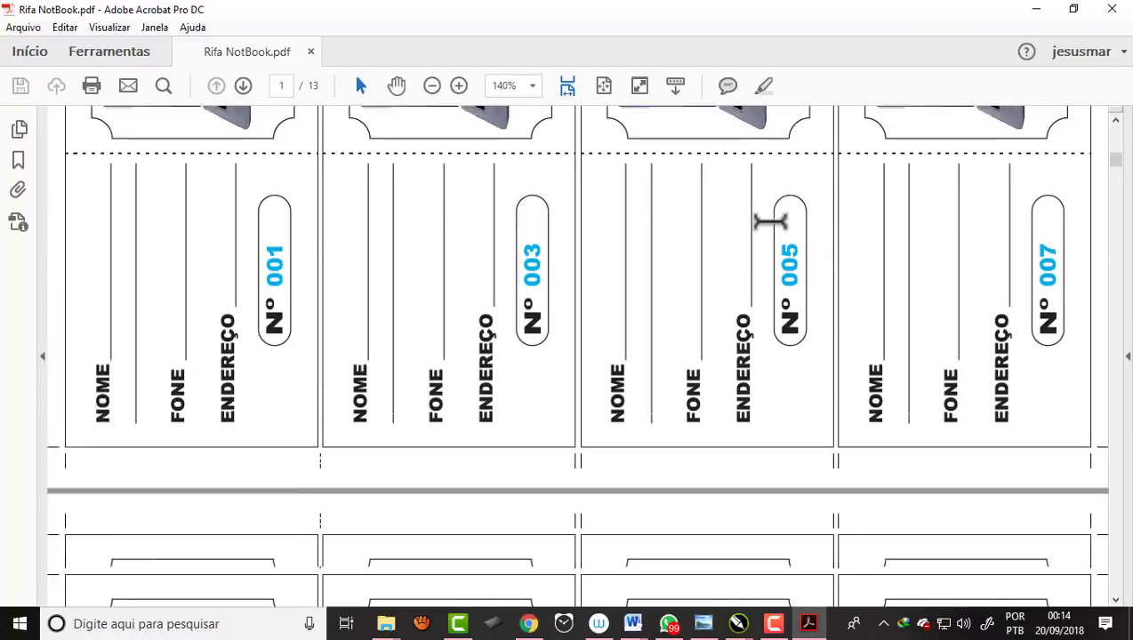
pyautogui.scroll(-9, 772, 226)
pyautogui.scroll(-5, 772, 227)
pyautogui.scroll(-5, 771, 226)
pyautogui.scroll(-5, 771, 227)
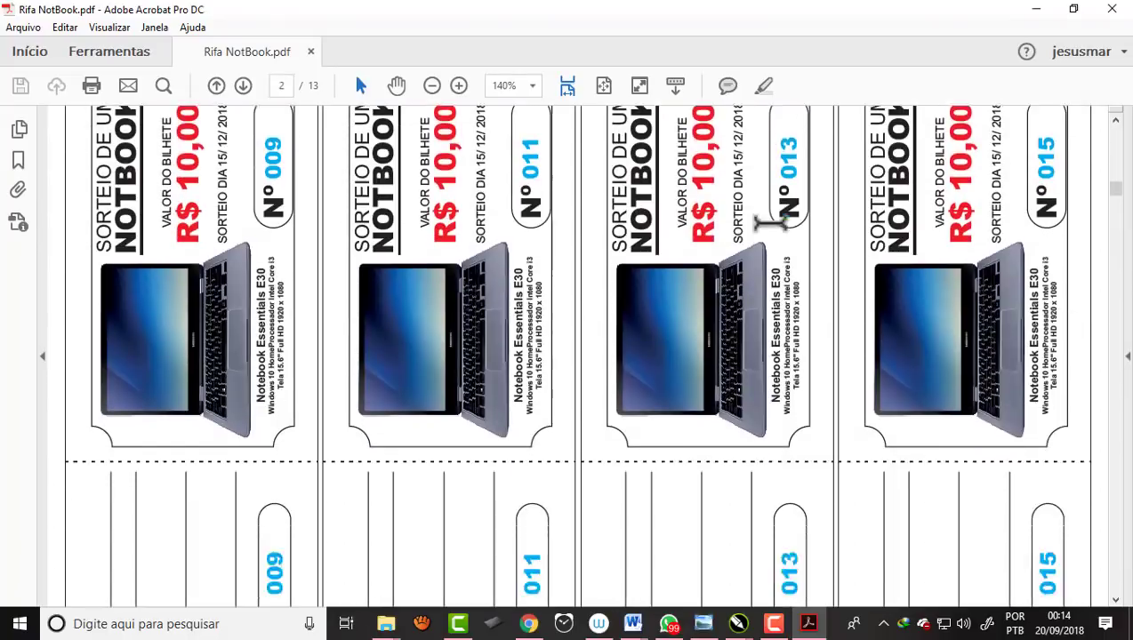
pyautogui.scroll(-4, 770, 222)
pyautogui.scroll(-3, 770, 223)
pyautogui.scroll(10, 769, 222)
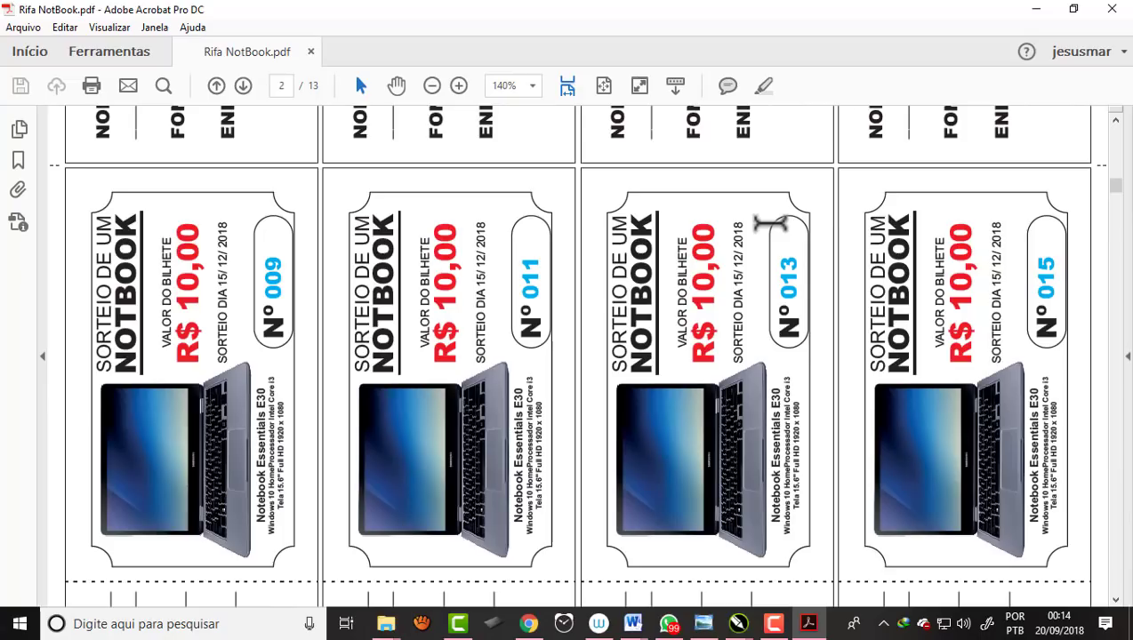
pyautogui.scroll(2, 770, 224)
pyautogui.scroll(2, 770, 224)
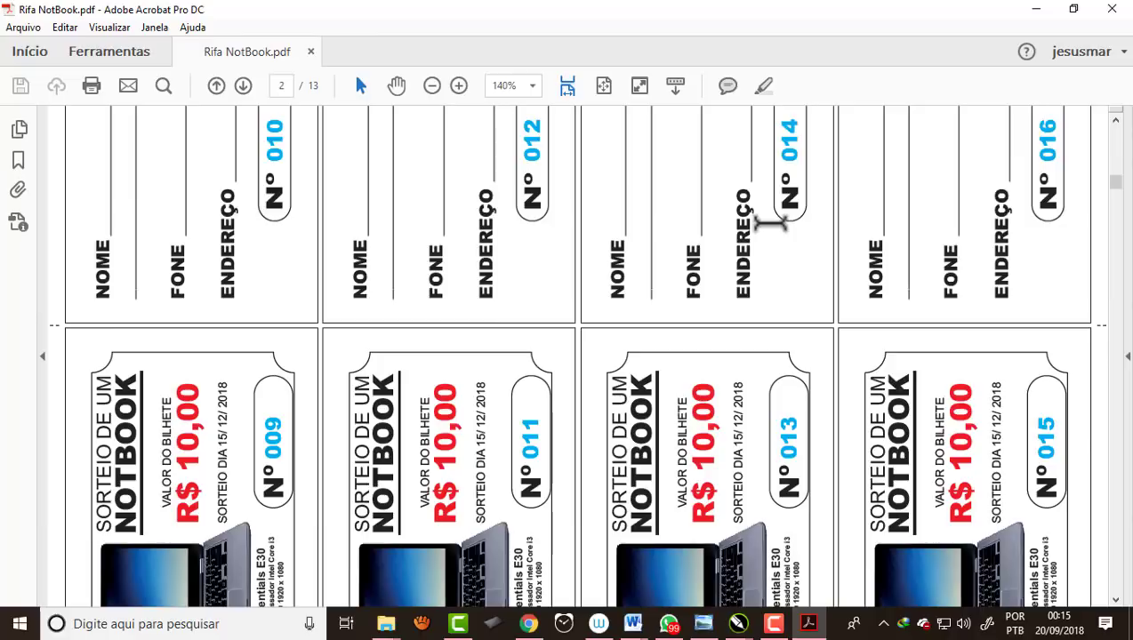
pyautogui.scroll(6, 770, 224)
pyautogui.scroll(6, 770, 224)
pyautogui.scroll(3, 770, 229)
pyautogui.scroll(4, 770, 229)
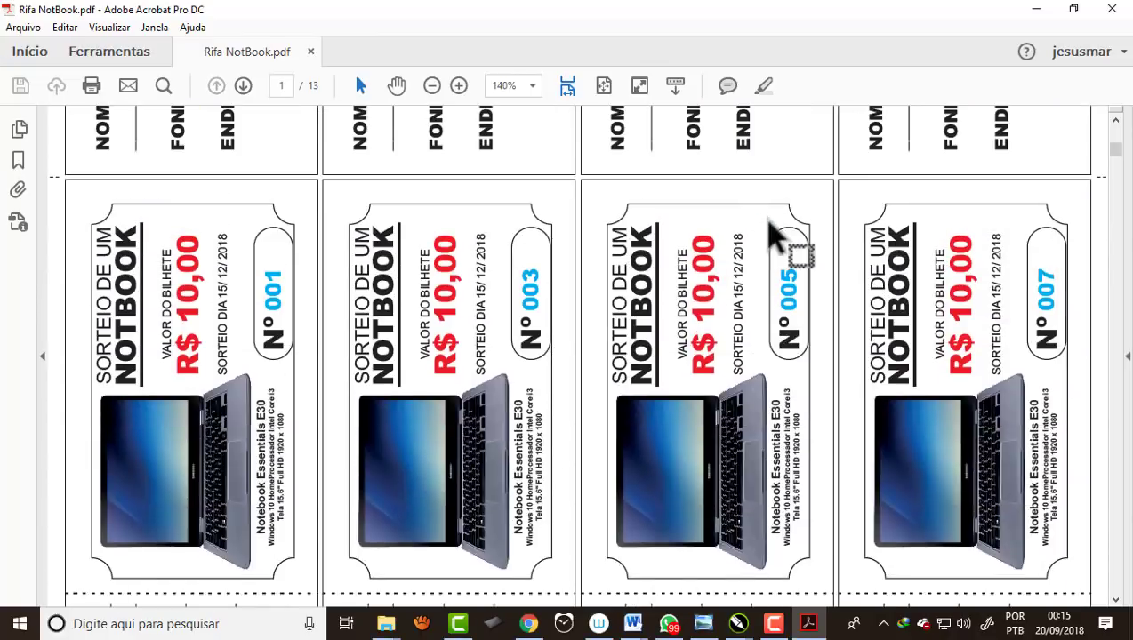
pyautogui.scroll(3, 770, 227)
pyautogui.scroll(4, 769, 224)
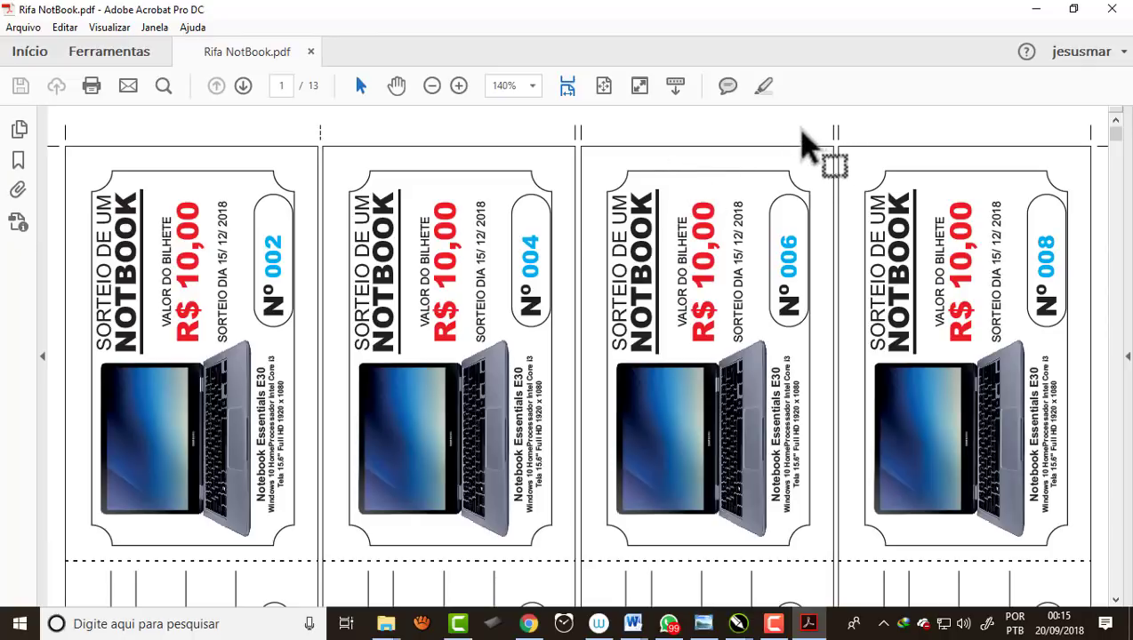
pyautogui.click(19, 130)
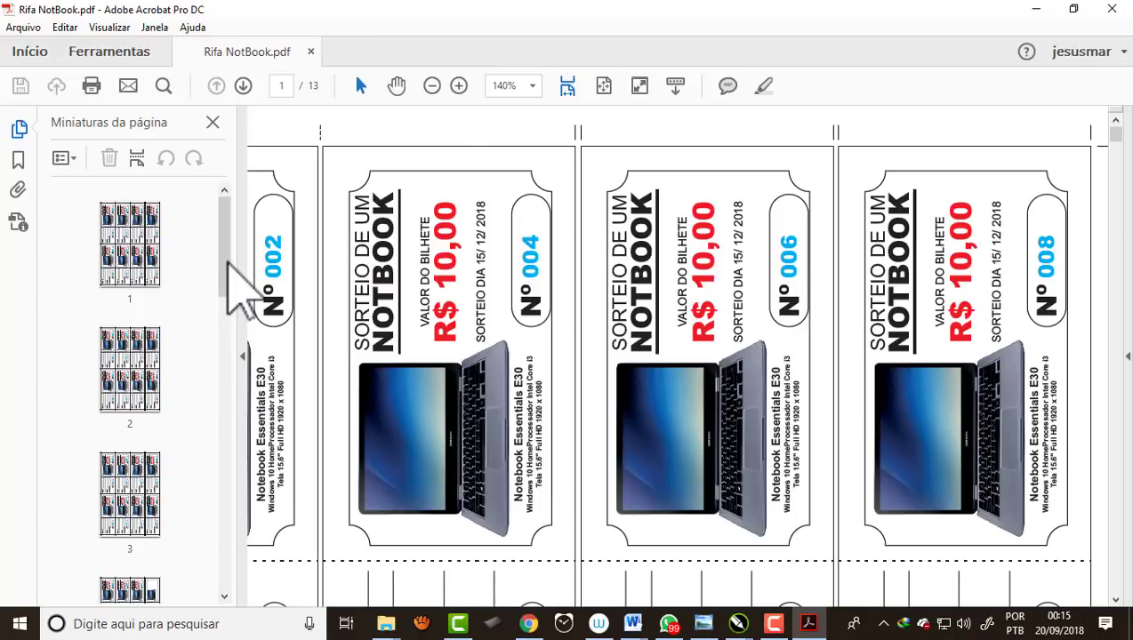
# Jump through page thumbnails 3, 4, 5 and 9 to check ticket order.
pyautogui.scroll(-2, 129, 400)
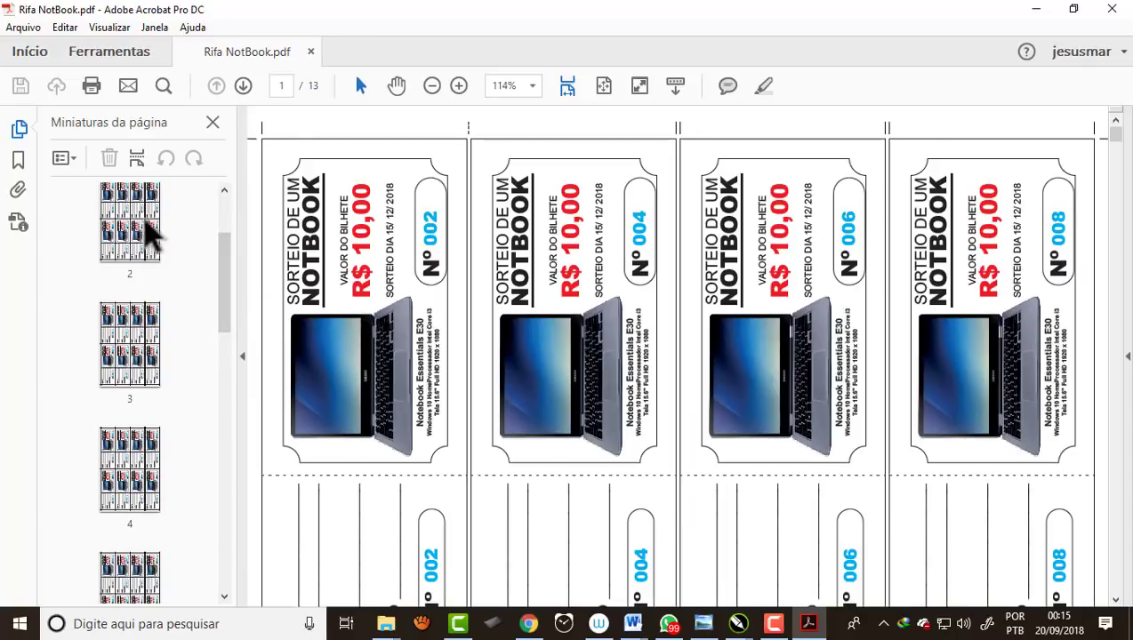
pyautogui.click(129, 342)
pyautogui.click(121, 455)
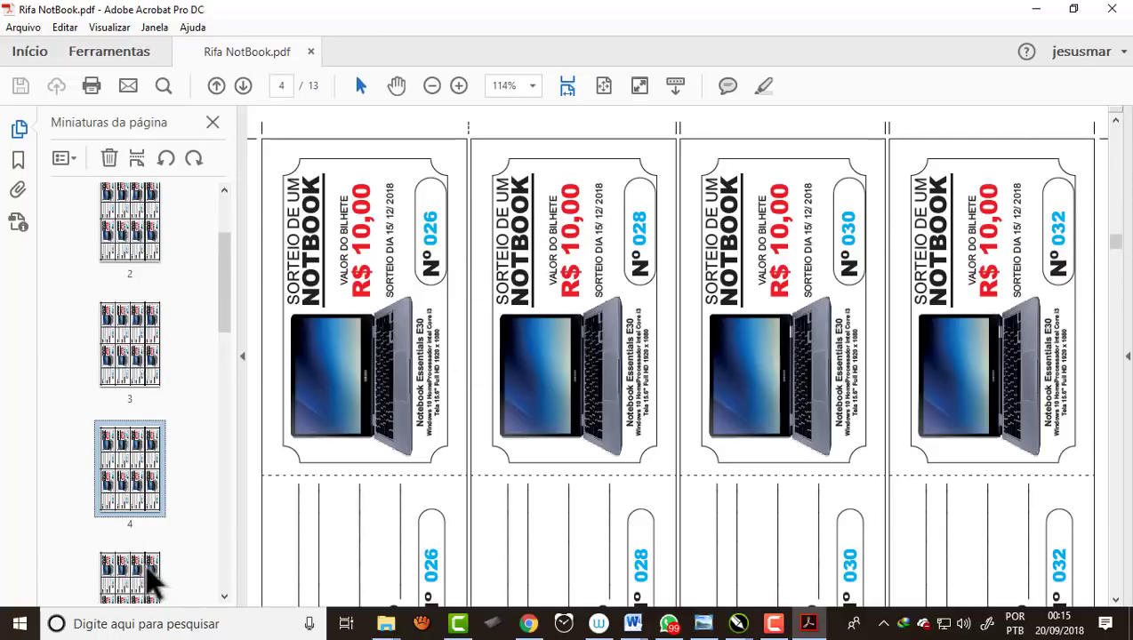
pyautogui.click(146, 581)
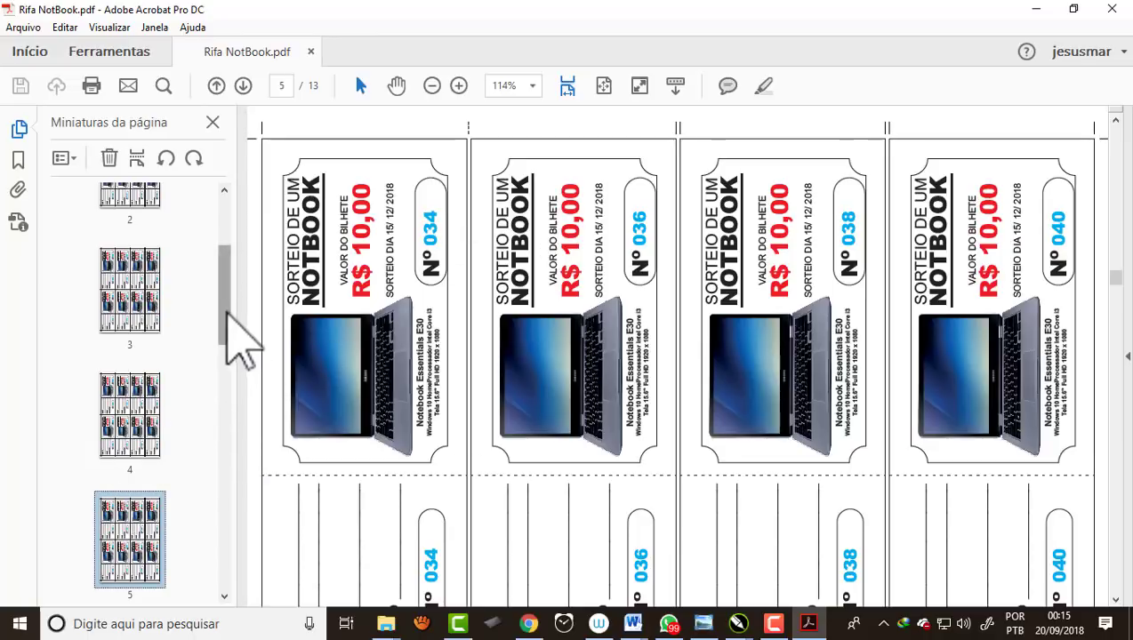
pyautogui.moveTo(226, 336); pyautogui.dragTo(226, 488)
pyautogui.click(138, 456)
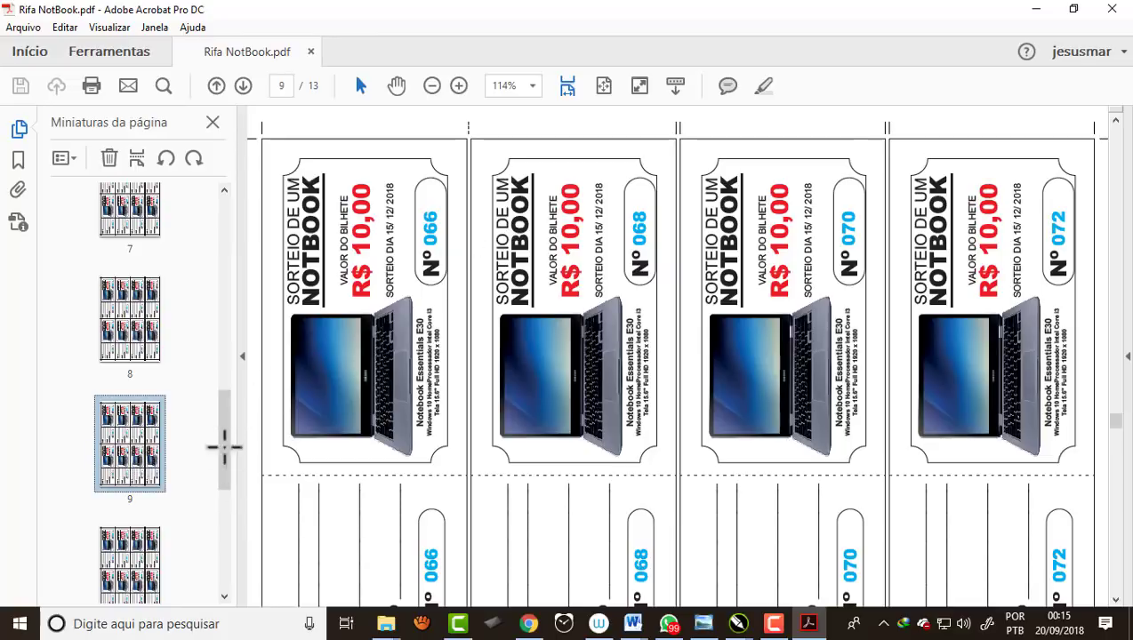
pyautogui.scroll(2, 224, 449)
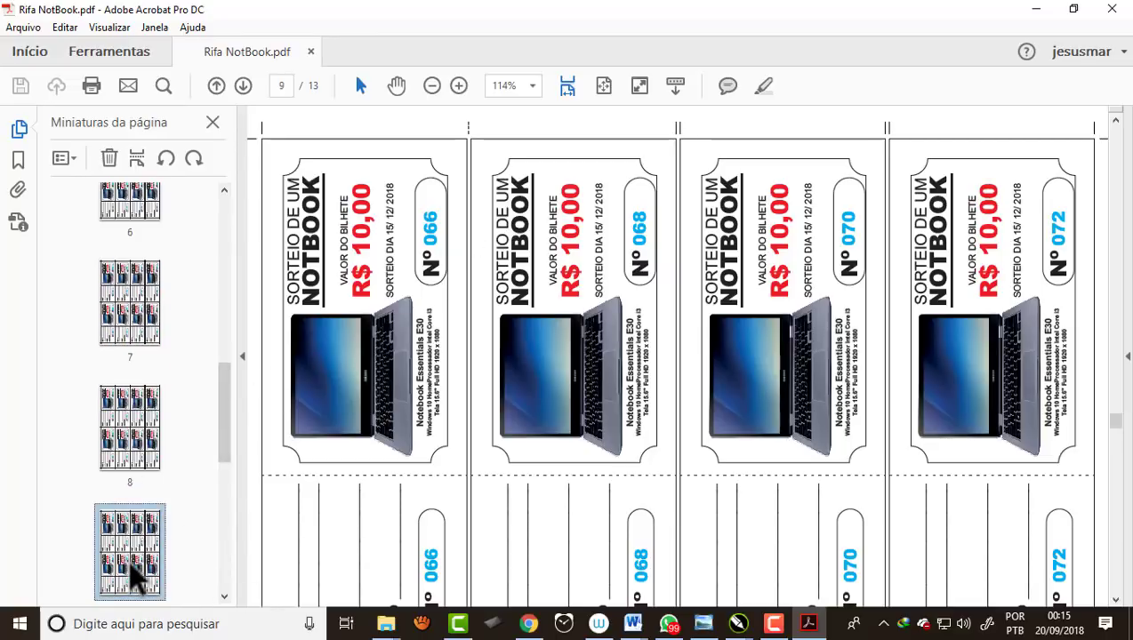
# Scroll down to page 13 to confirm ticket Nº 100, then back up to page 7.
pyautogui.scroll(-3, 291, 551)
pyautogui.scroll(-4, 445, 462)
pyautogui.scroll(-3, 569, 467)
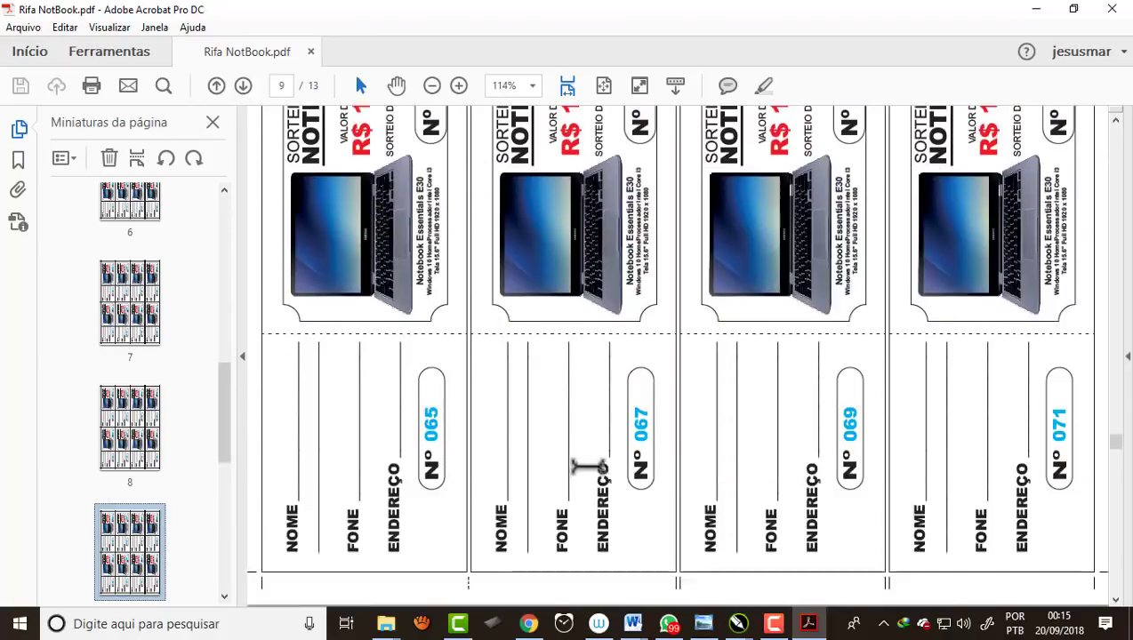
pyautogui.scroll(-3, 588, 466)
pyautogui.scroll(-3, 596, 469)
pyautogui.scroll(-3, 602, 471)
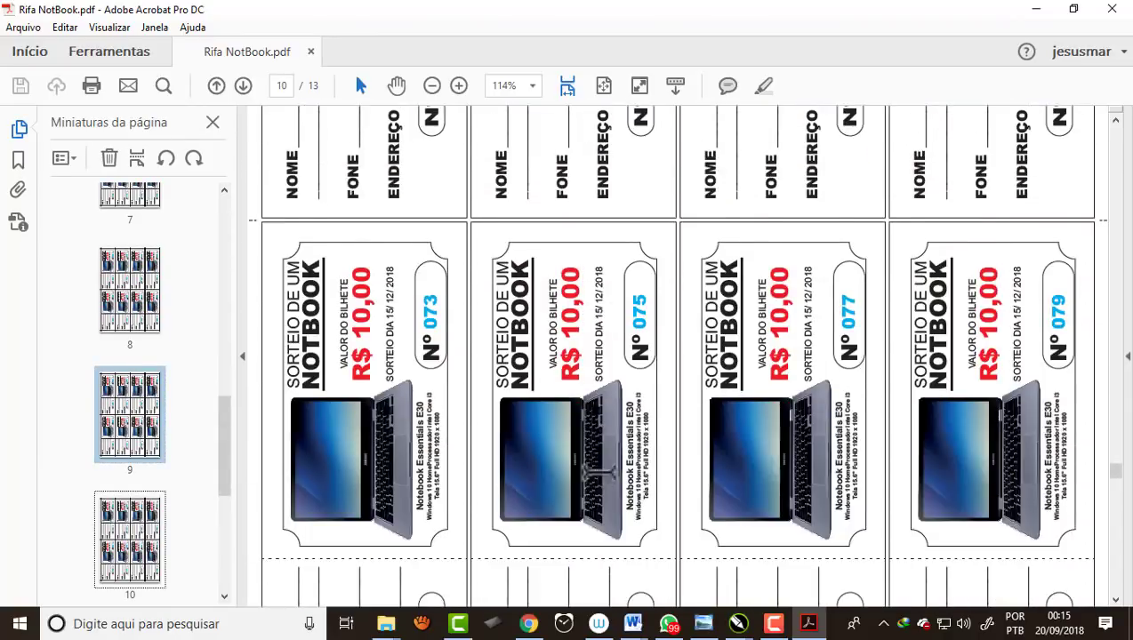
pyautogui.scroll(-5, 598, 471)
pyautogui.scroll(-3, 598, 471)
pyautogui.scroll(-2, 598, 472)
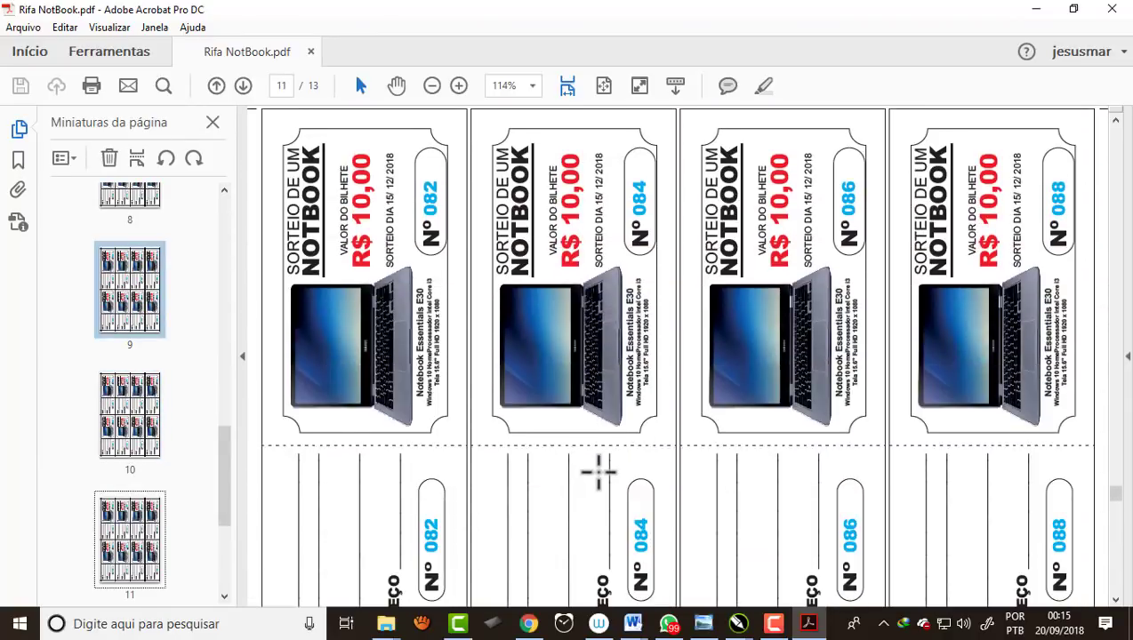
pyautogui.scroll(-5, 598, 471)
pyautogui.scroll(-6, 589, 470)
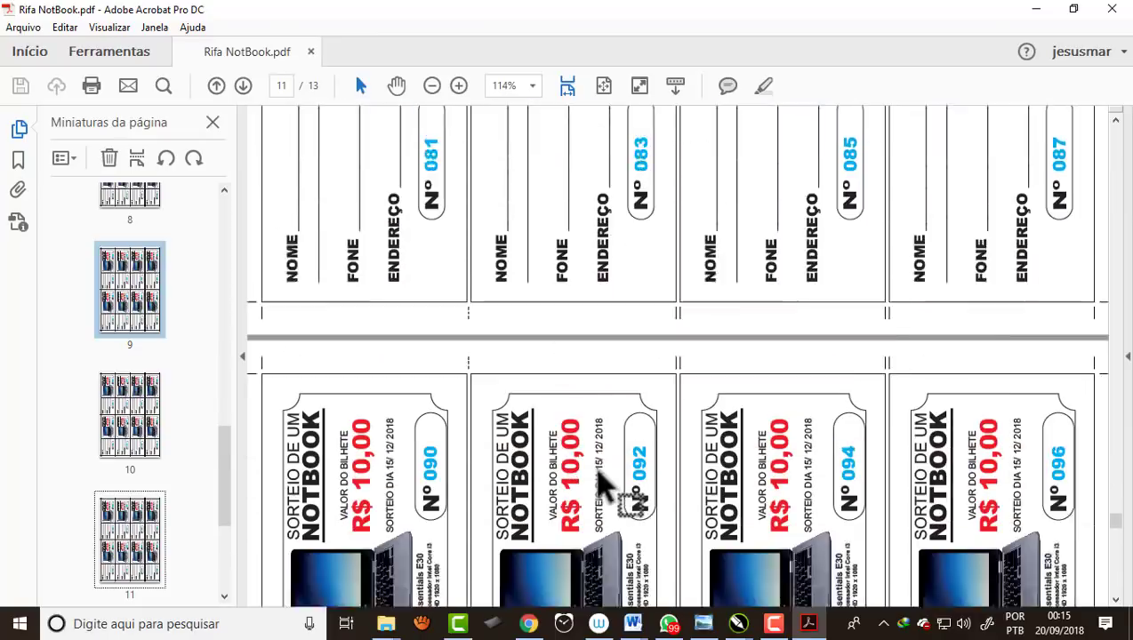
pyautogui.scroll(-5, 600, 488)
pyautogui.scroll(-5, 598, 473)
pyautogui.scroll(-5, 598, 473)
pyautogui.scroll(-5, 606, 480)
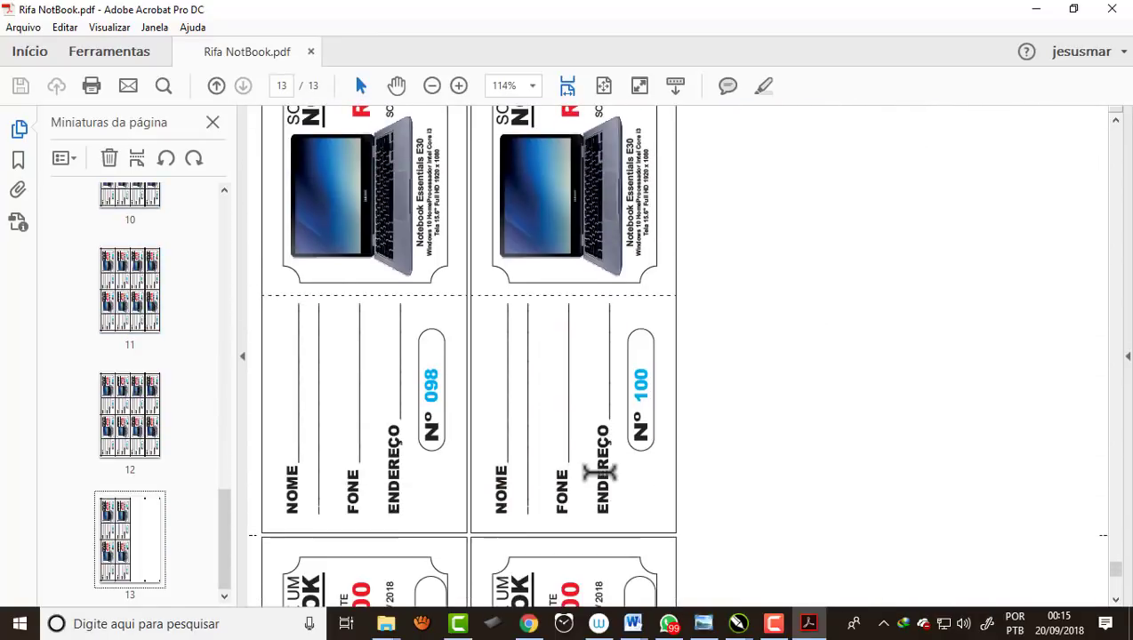
pyautogui.scroll(-2, 588, 467)
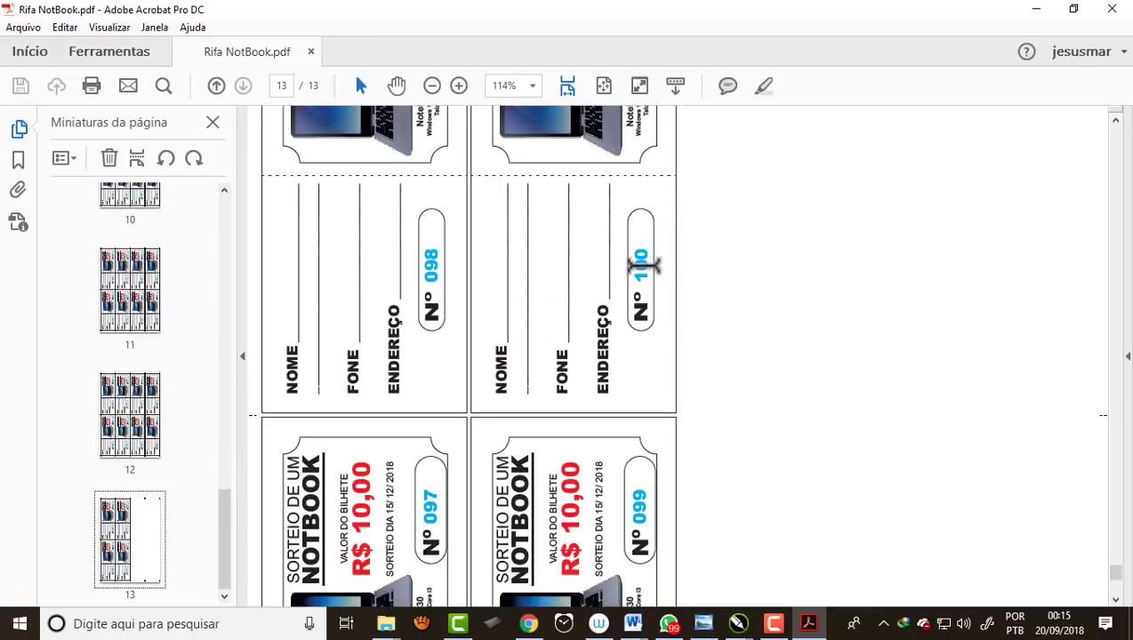
pyautogui.scroll(1, 598, 334)
pyautogui.scroll(3, 598, 334)
pyautogui.scroll(5, 598, 335)
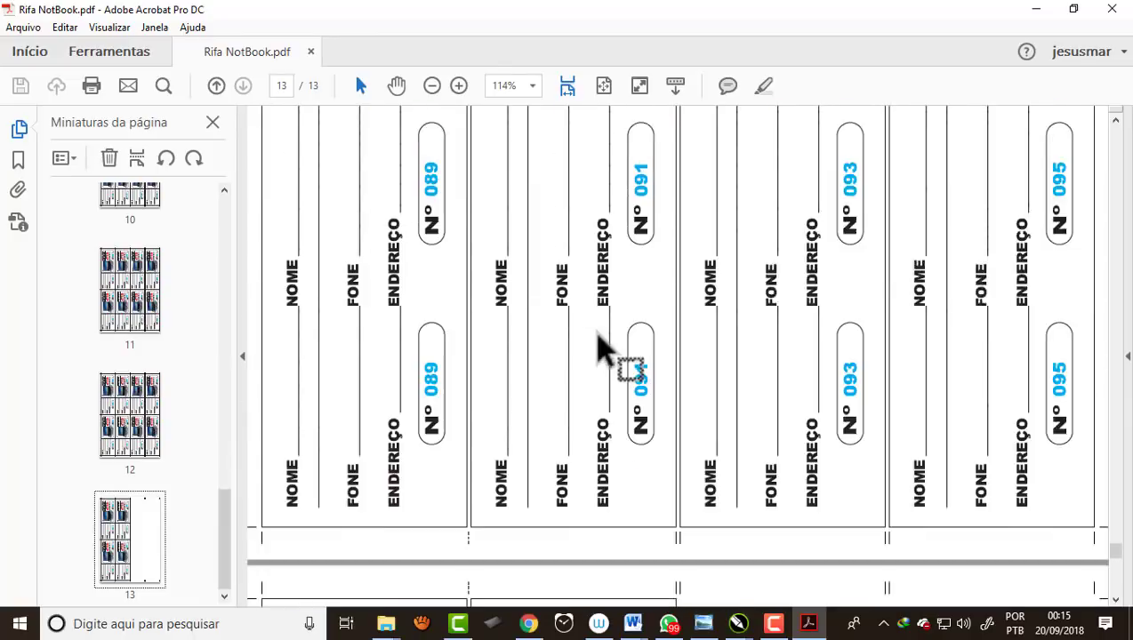
pyautogui.scroll(3, 598, 336)
pyautogui.scroll(5, 598, 336)
pyautogui.scroll(5, 598, 335)
pyautogui.scroll(4, 599, 335)
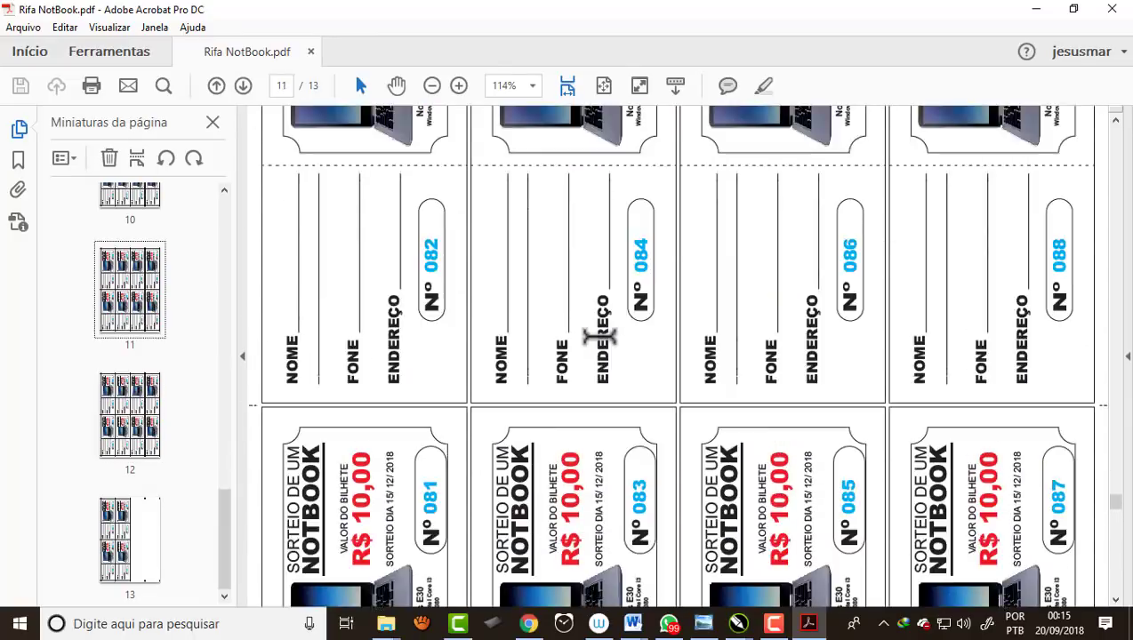
pyautogui.scroll(4, 599, 335)
pyautogui.scroll(5, 598, 335)
pyautogui.scroll(5, 598, 336)
pyautogui.scroll(5, 596, 346)
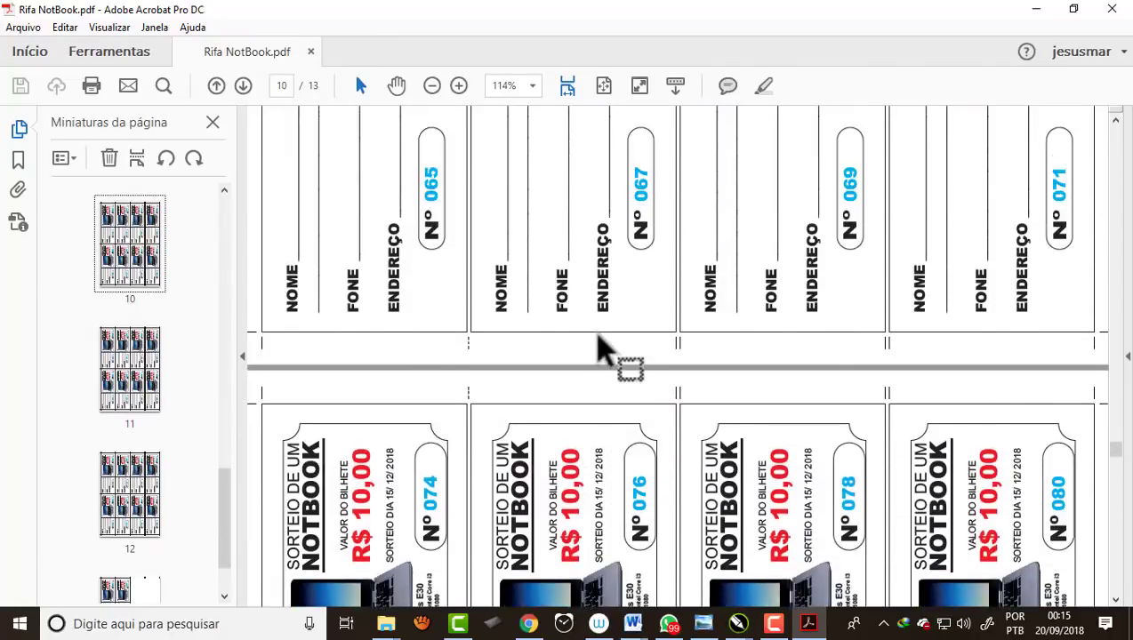
pyautogui.scroll(2, 596, 350)
pyautogui.scroll(2, 909, 315)
pyautogui.scroll(-8, 903, 298)
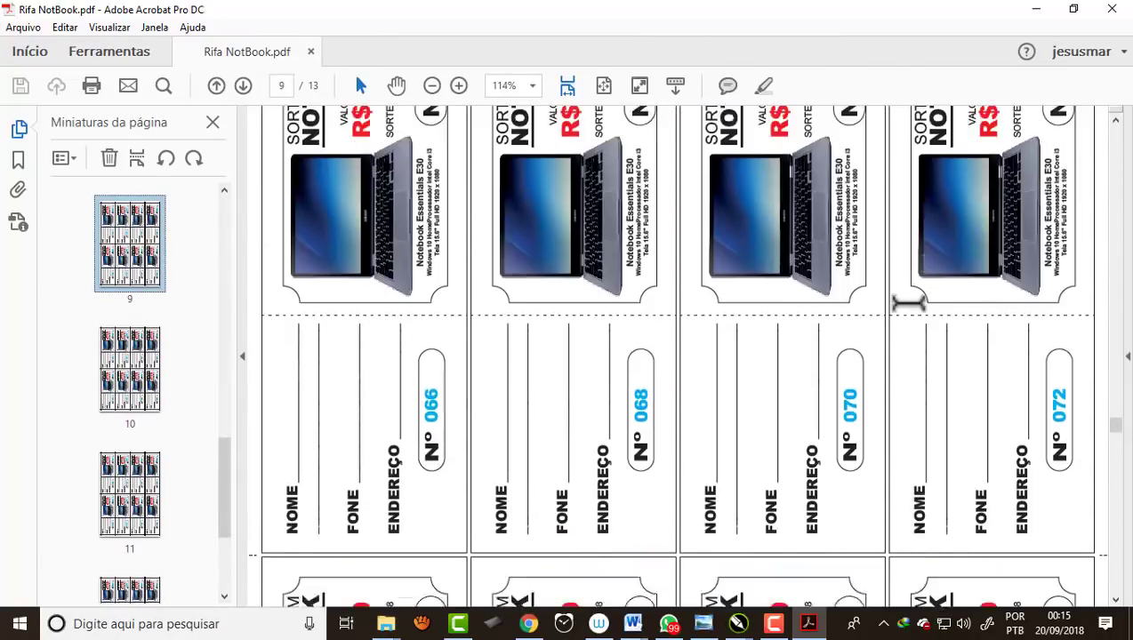
pyautogui.scroll(3, 911, 313)
pyautogui.scroll(5, 912, 311)
pyautogui.scroll(3, 910, 304)
pyautogui.scroll(3, 910, 303)
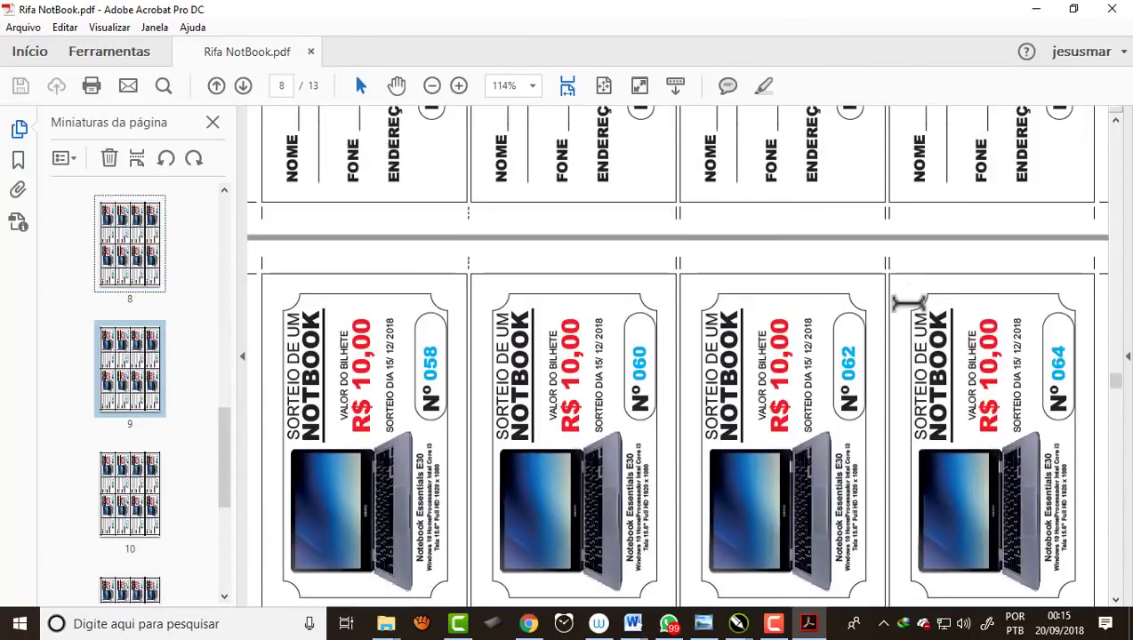
pyautogui.scroll(5, 898, 298)
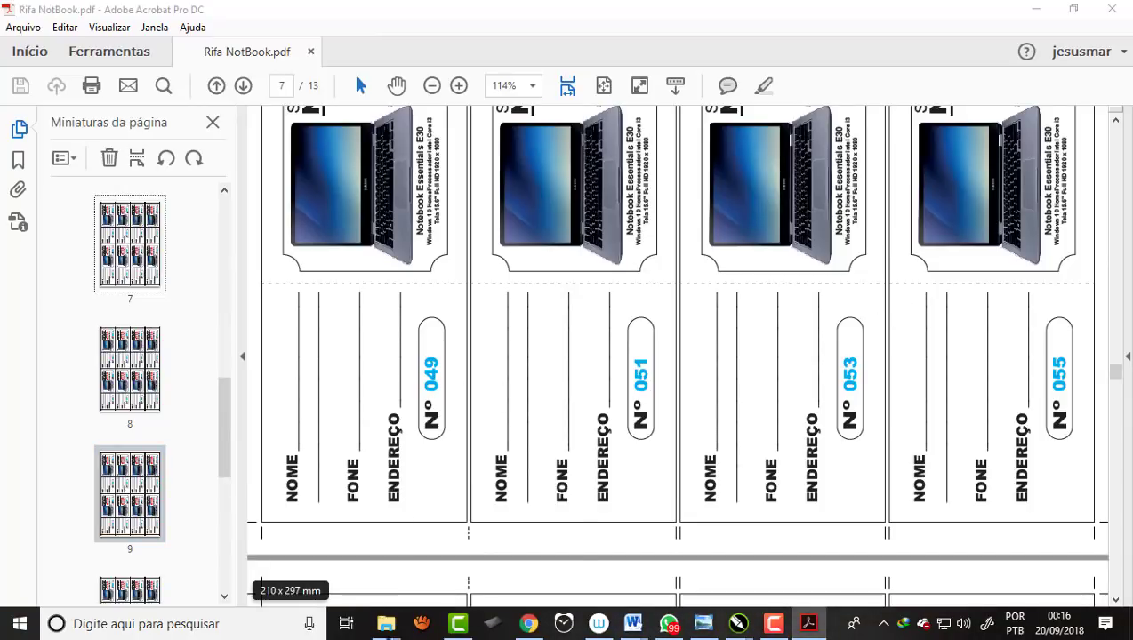
# Open the Rifa folder from File Explorer's taskbar jump list.
pyautogui.rightClick(395, 630)
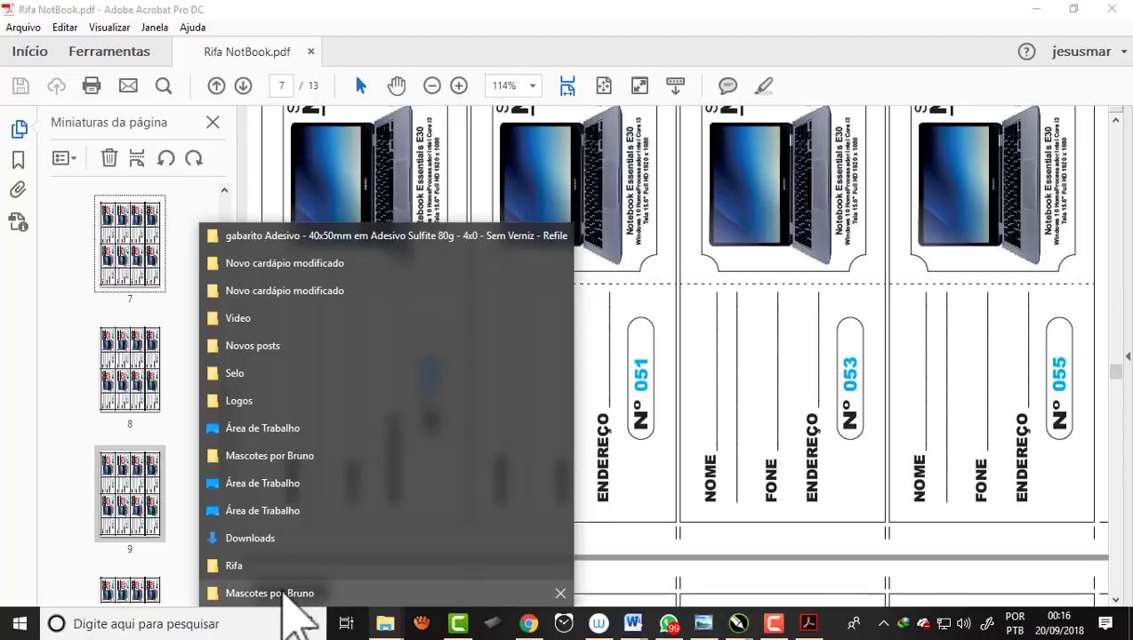
pyautogui.click(241, 565)
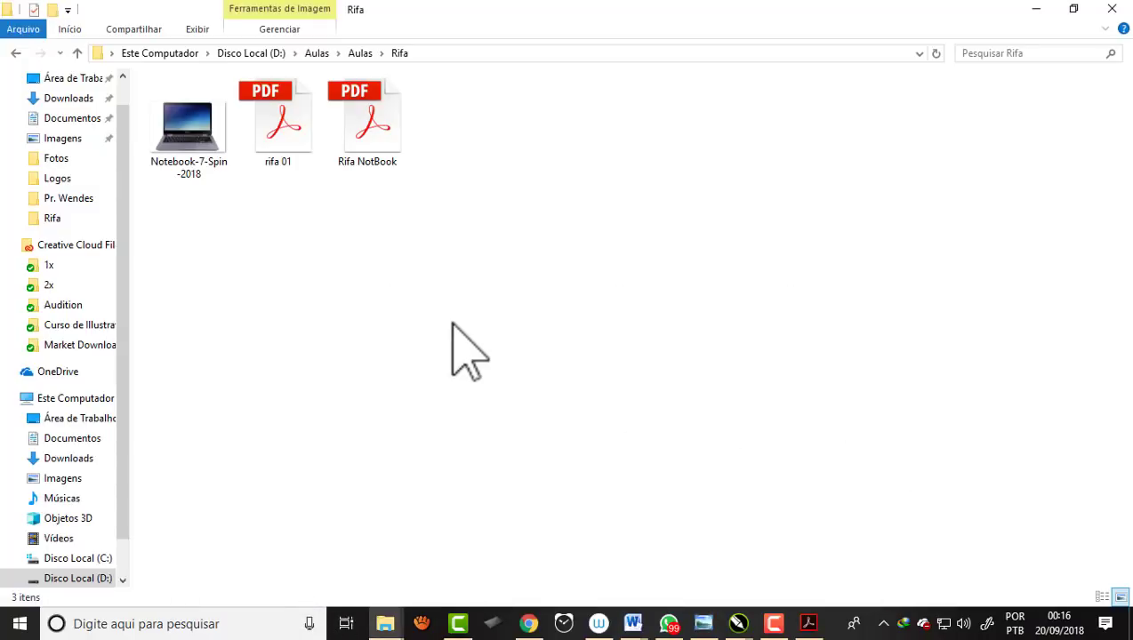